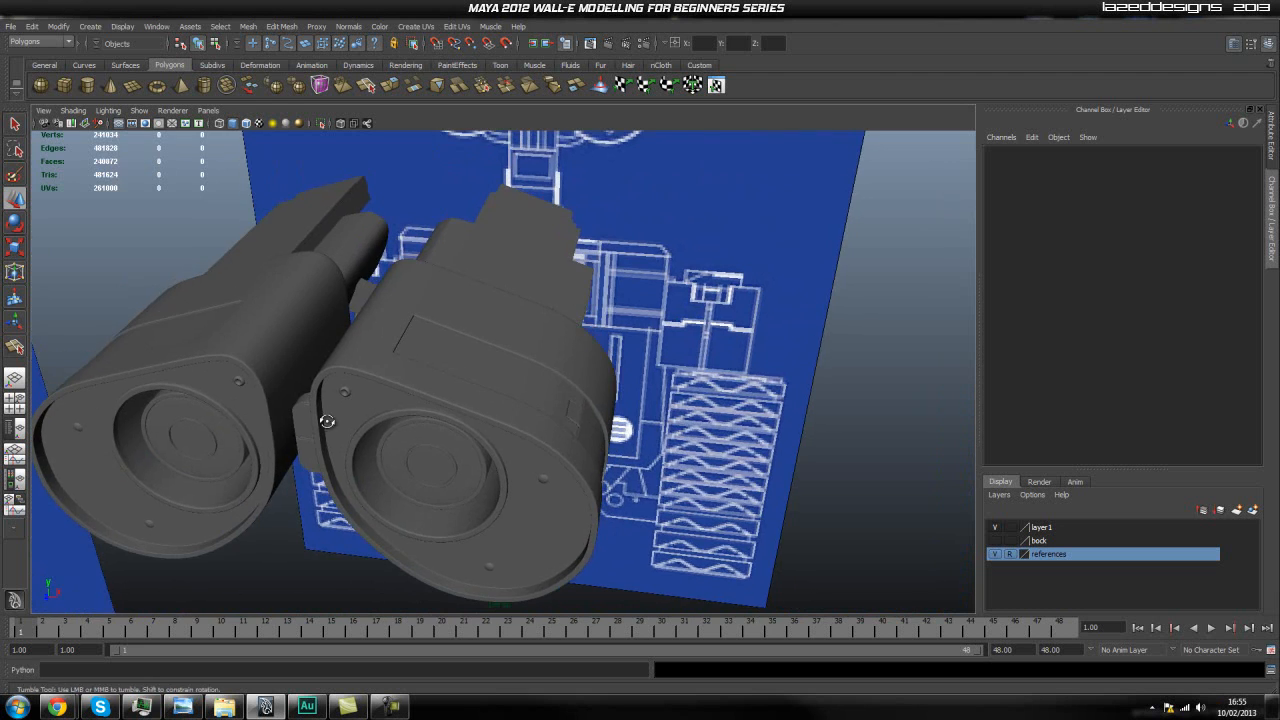
Step: Examine the finished robot head's front, focusing on the connecting parts between the two eyes
alt+drag(462, 376, 405, 371)
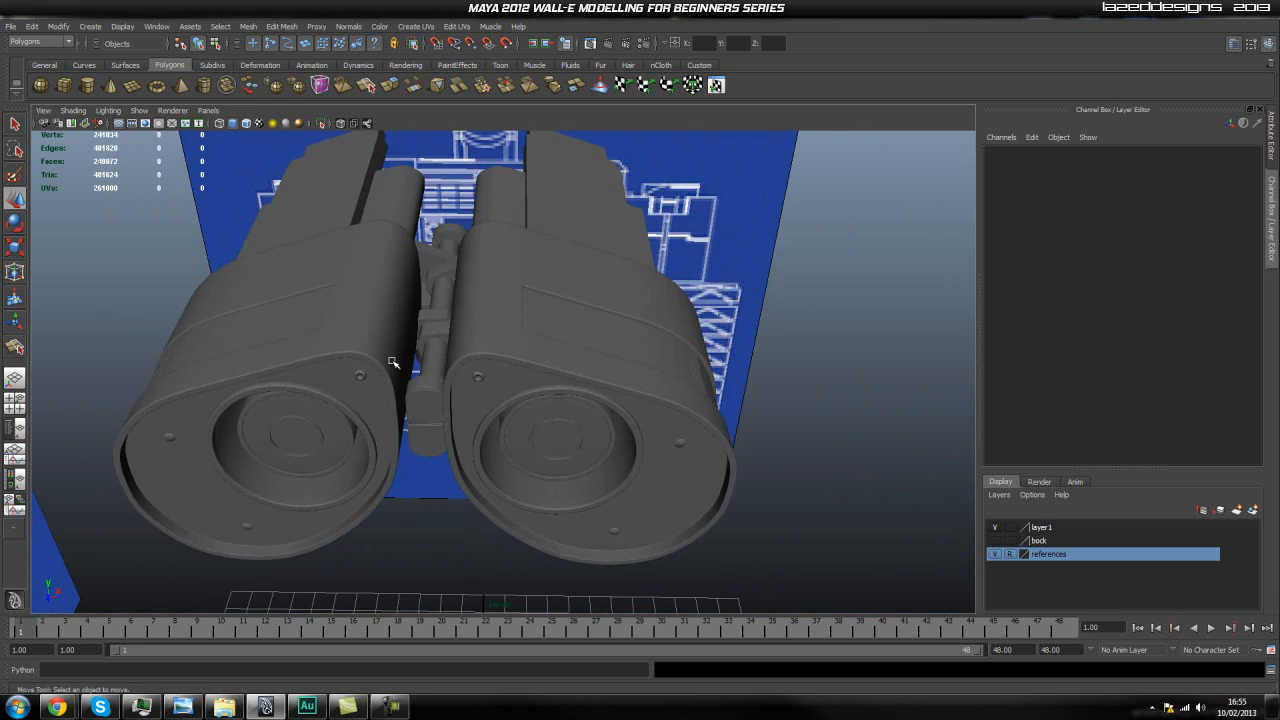
alt+drag(453, 436, 427, 363)
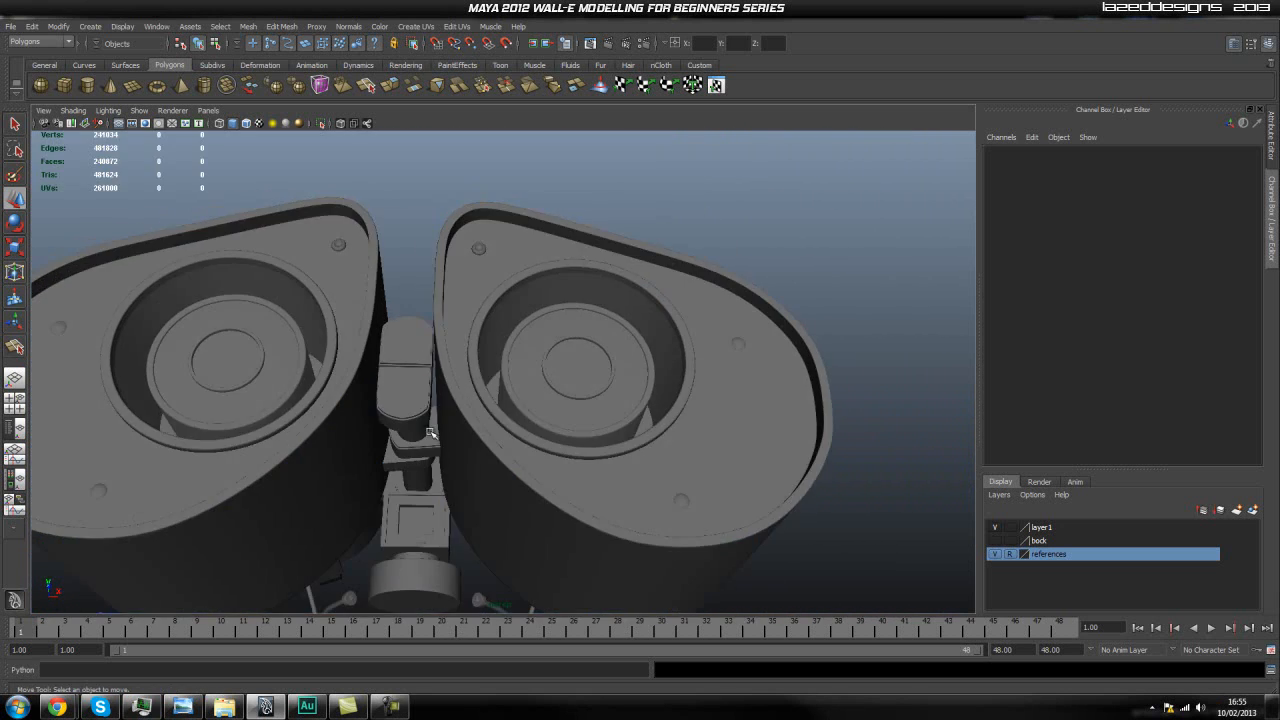
alt+middle_drag(440, 482, 394, 346)
alt+right_drag(394, 346, 508, 428)
alt+middle_drag(365, 420, 466, 396)
alt+drag(466, 396, 410, 400)
alt+right_drag(410, 400, 540, 411)
alt+drag(540, 411, 459, 413)
alt+drag(588, 390, 560, 420)
alt+middle_drag(560, 420, 346, 588)
Step: Inspect the hinge shaft and brackets between the eye housings from above, behind and below
alt+drag(511, 366, 531, 257)
click(493, 188)
alt+middle_drag(491, 210, 457, 463)
alt+right_drag(457, 463, 655, 375)
alt+middle_drag(474, 386, 518, 398)
click(514, 392)
alt+right_drag(494, 386, 525, 382)
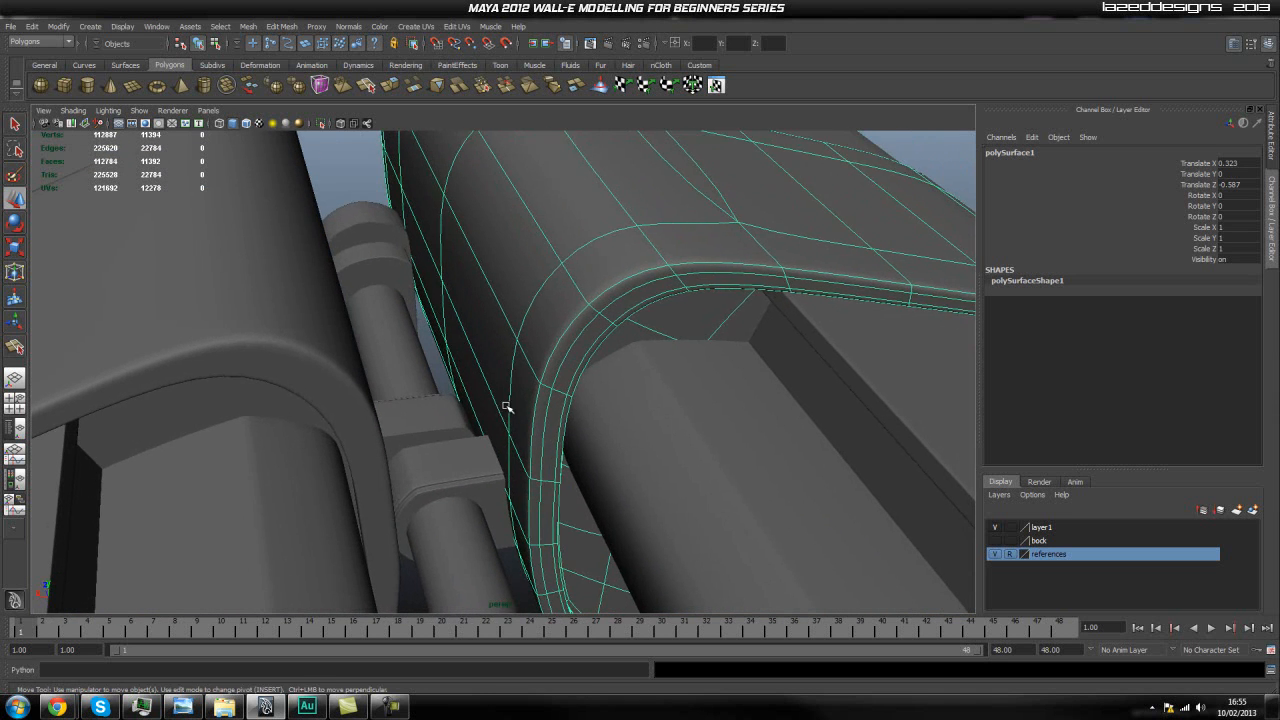
click(457, 447)
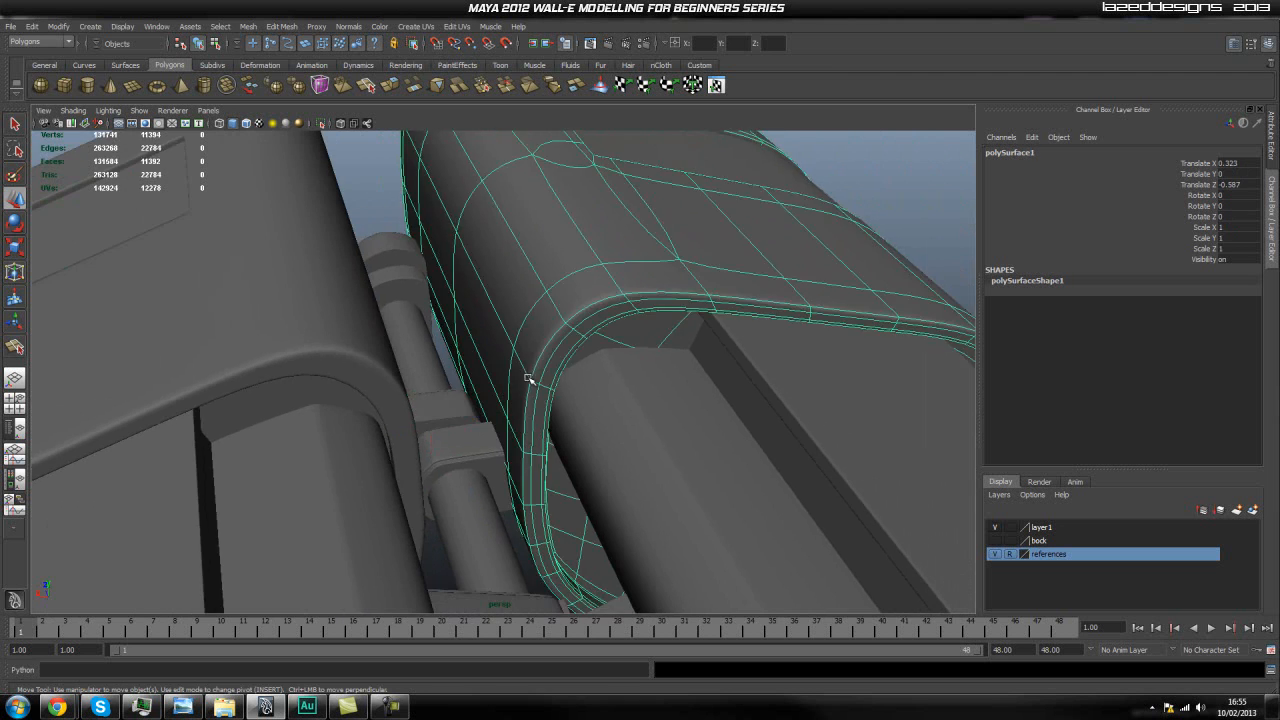
alt+drag(529, 377, 468, 404)
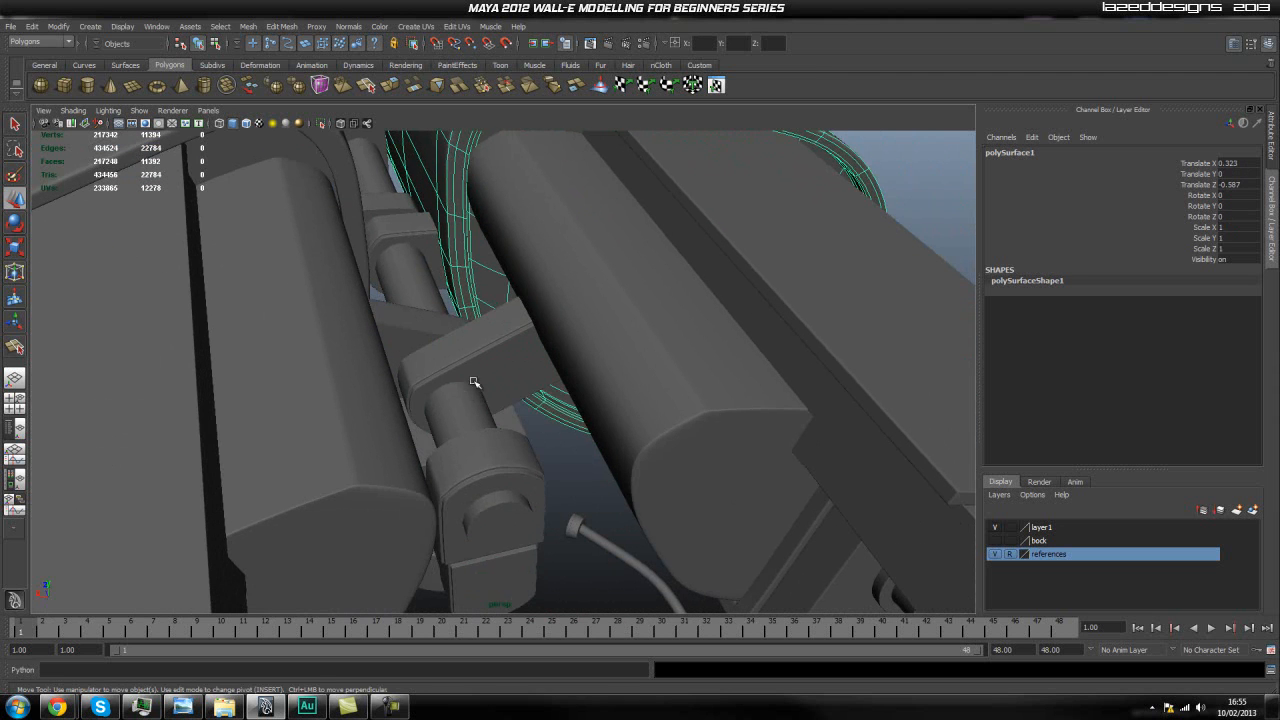
click(565, 475)
alt+drag(565, 475, 694, 423)
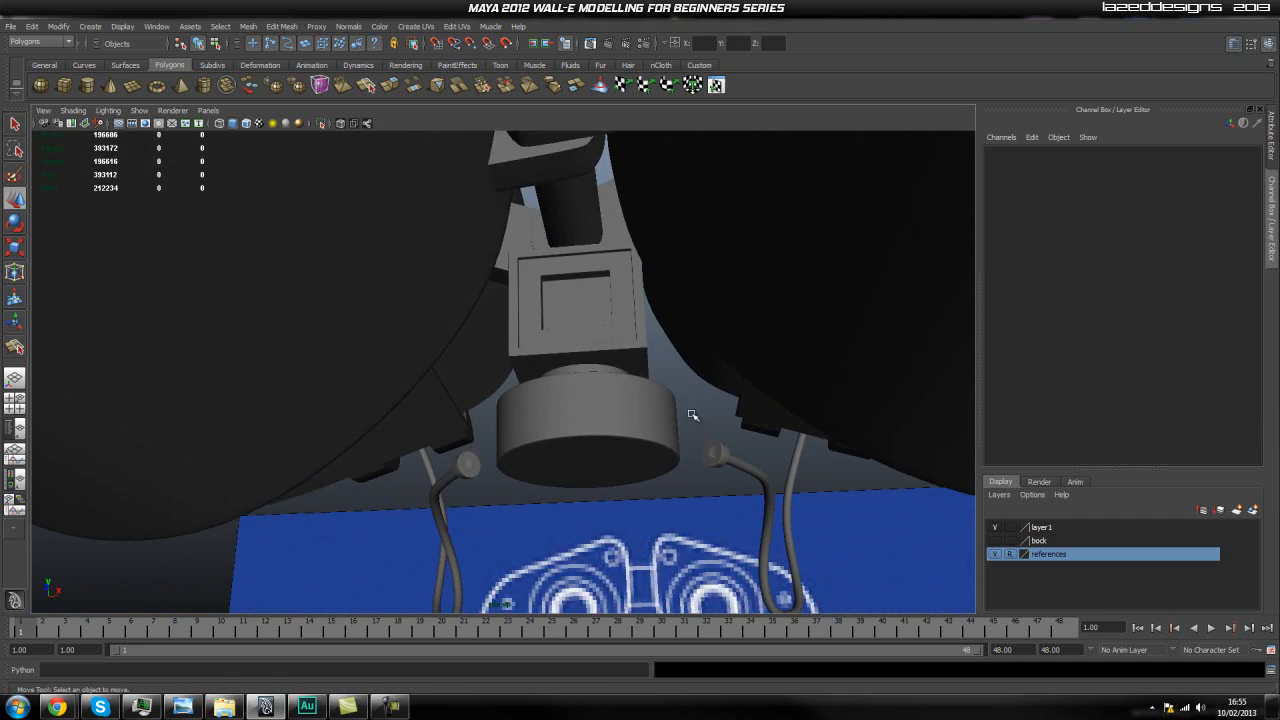
Step: Select the neck's top cylinder and examine its position beneath the hinge between the eyes
click(588, 429)
alt+drag(588, 429, 530, 418)
alt+drag(631, 541, 187, 555)
scroll(296, 510, up, 4)
alt+middle_drag(292, 506, 363, 494)
scroll(363, 494, up, 2)
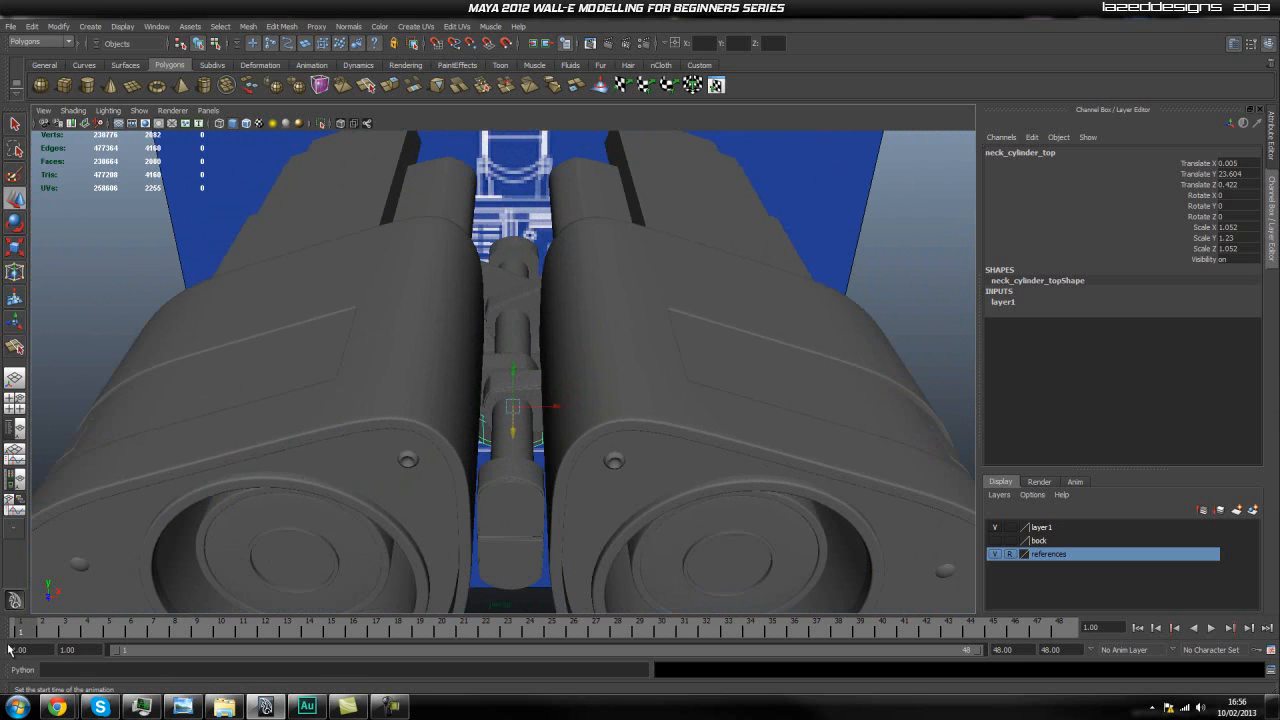
Step: Scrub the animation to frame 15 and inspect the individual hinge brackets between the eye housings
drag(25, 636, 327, 630)
alt+drag(383, 582, 438, 458)
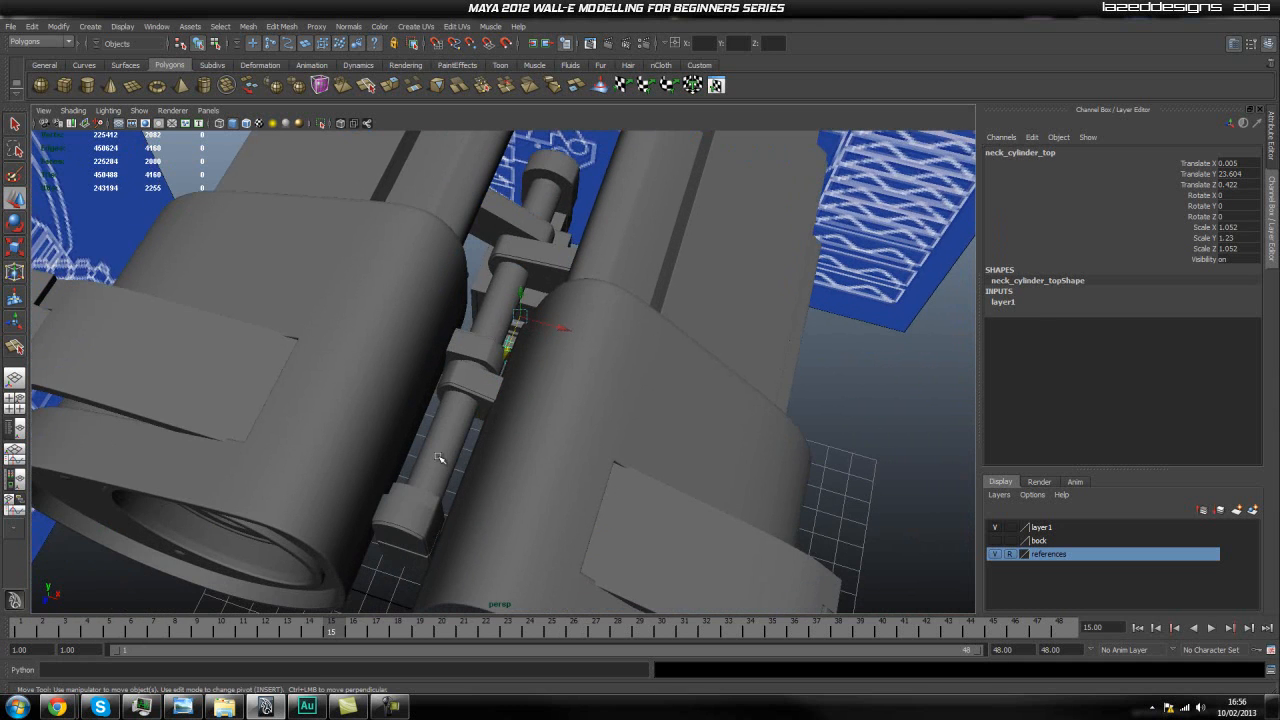
click(484, 378)
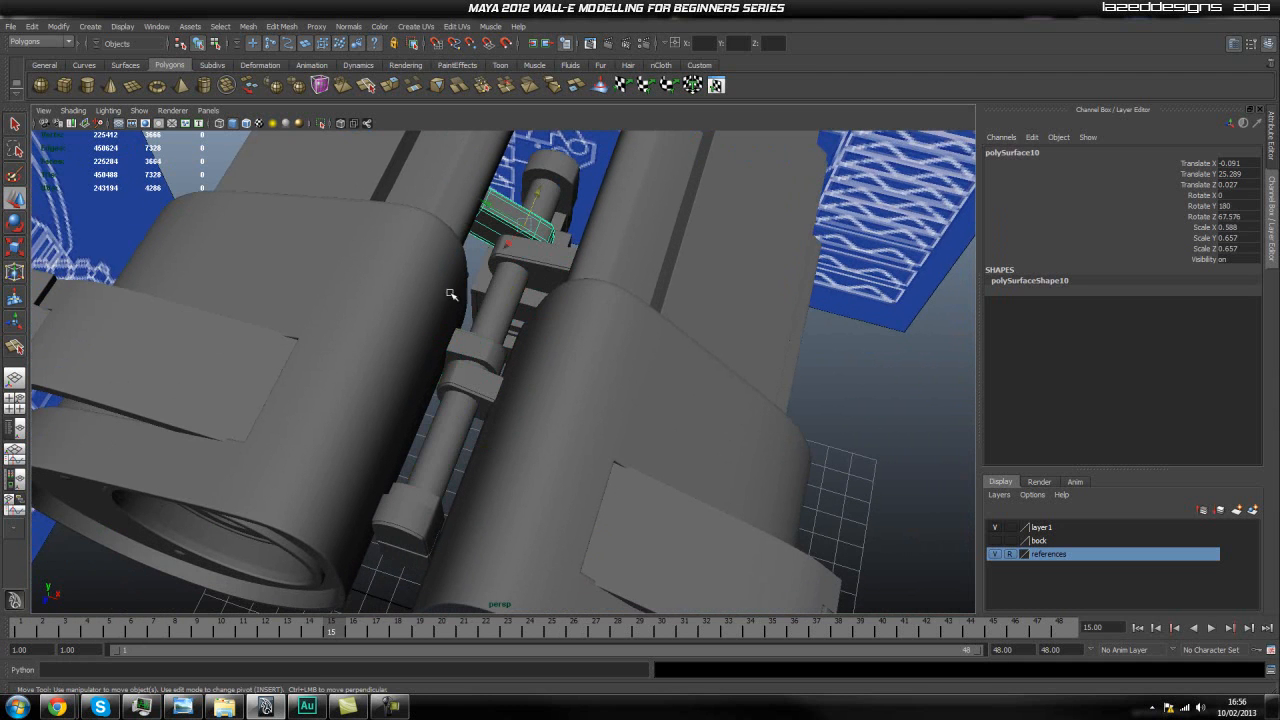
click(440, 338)
click(652, 377)
click(423, 337)
click(473, 360)
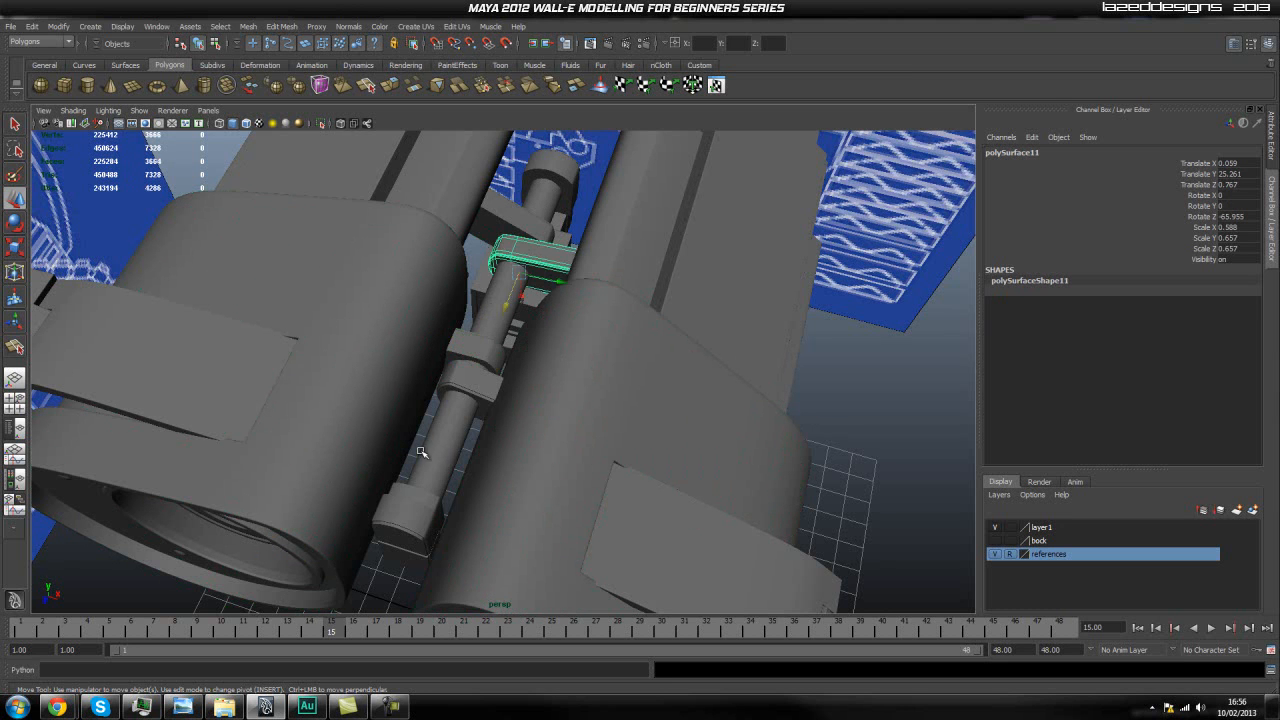
Step: Play and scrub the head animation, checking the eyes' movement from the front and side, ending at frame 19
drag(337, 633, 228, 592)
scroll(289, 563, down, 5)
alt+drag(326, 592, 427, 538)
key(alt+v)
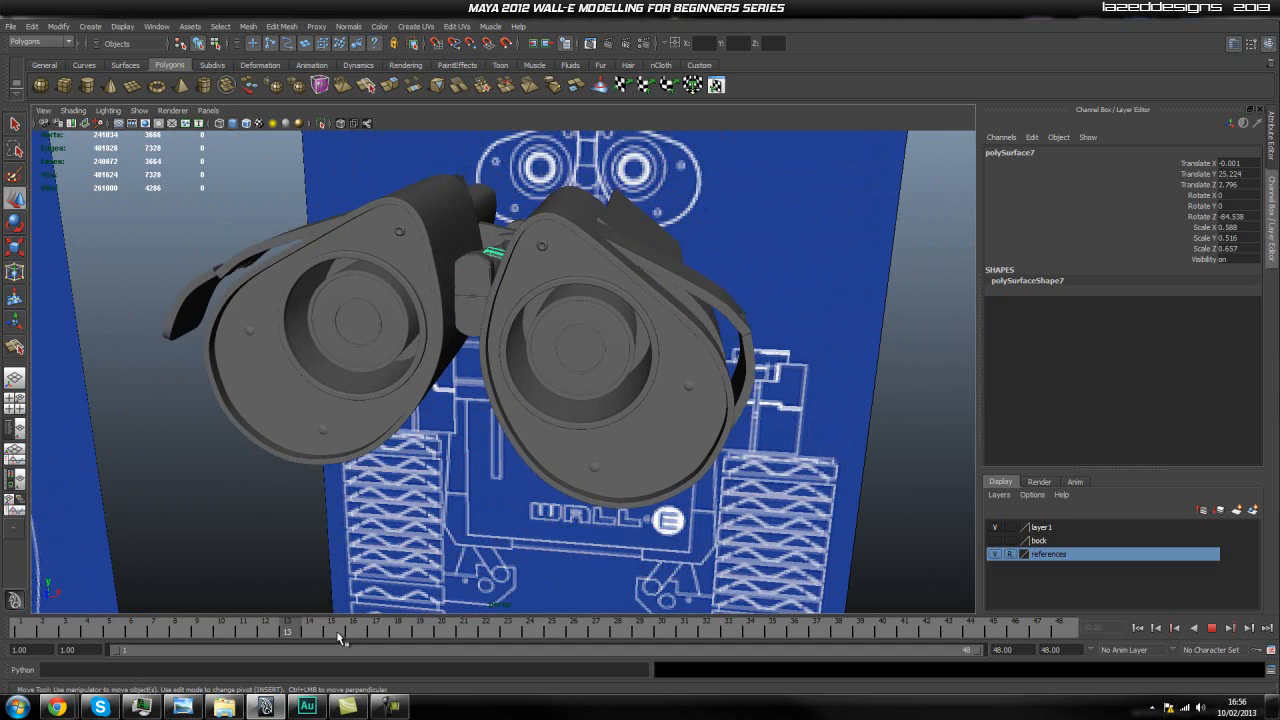
alt+drag(640, 528, 511, 514)
alt+middle_drag(511, 514, 511, 503)
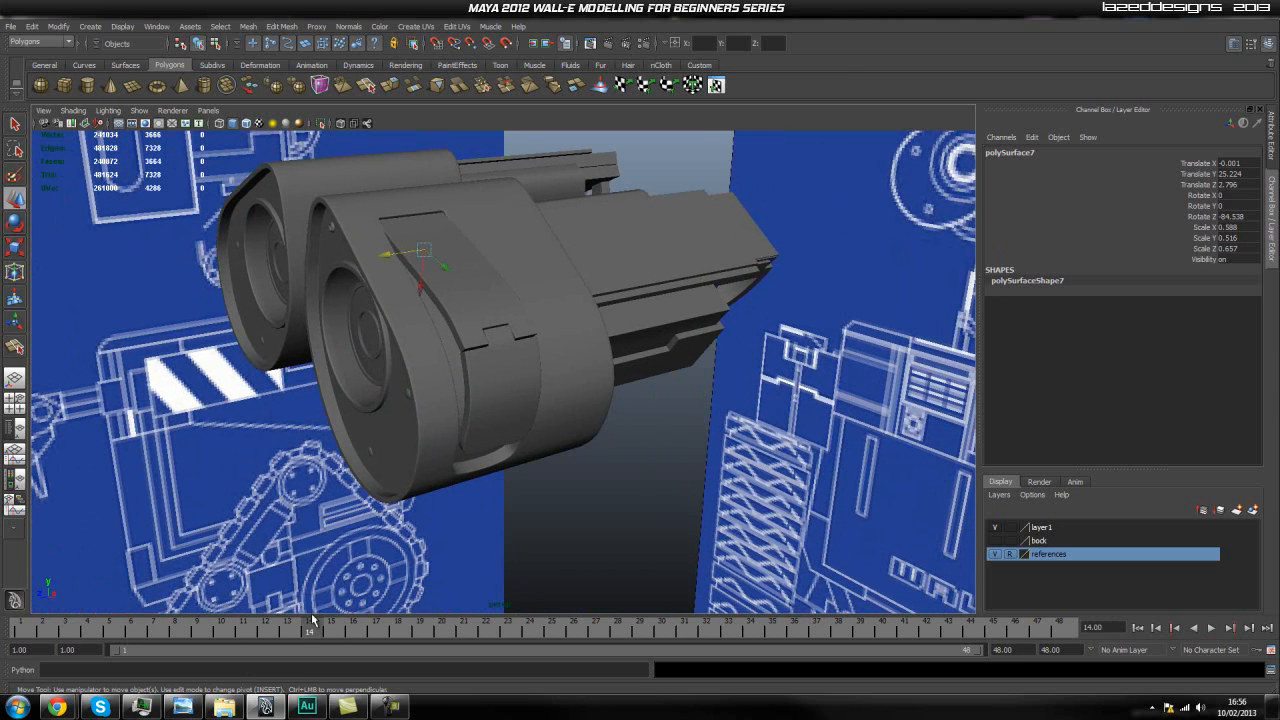
drag(300, 632, 669, 634)
alt+drag(335, 530, 480, 530)
alt+middle_drag(499, 538, 478, 695)
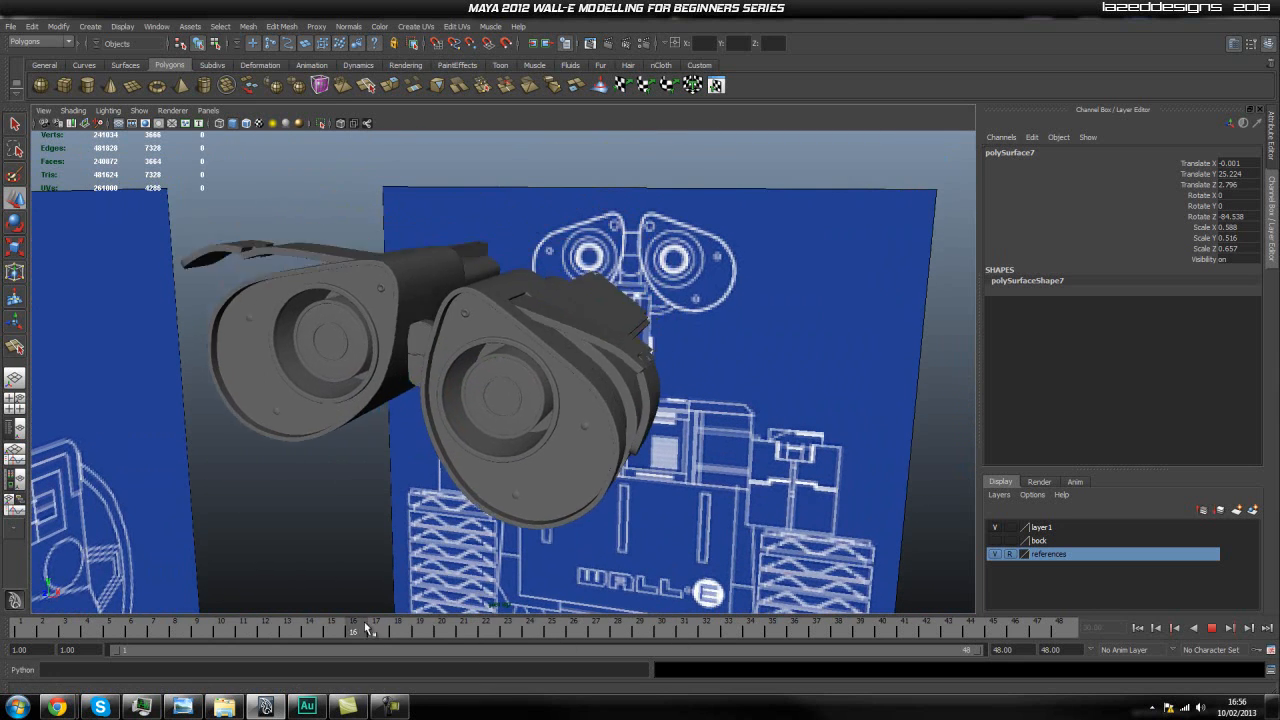
drag(318, 621, 419, 627)
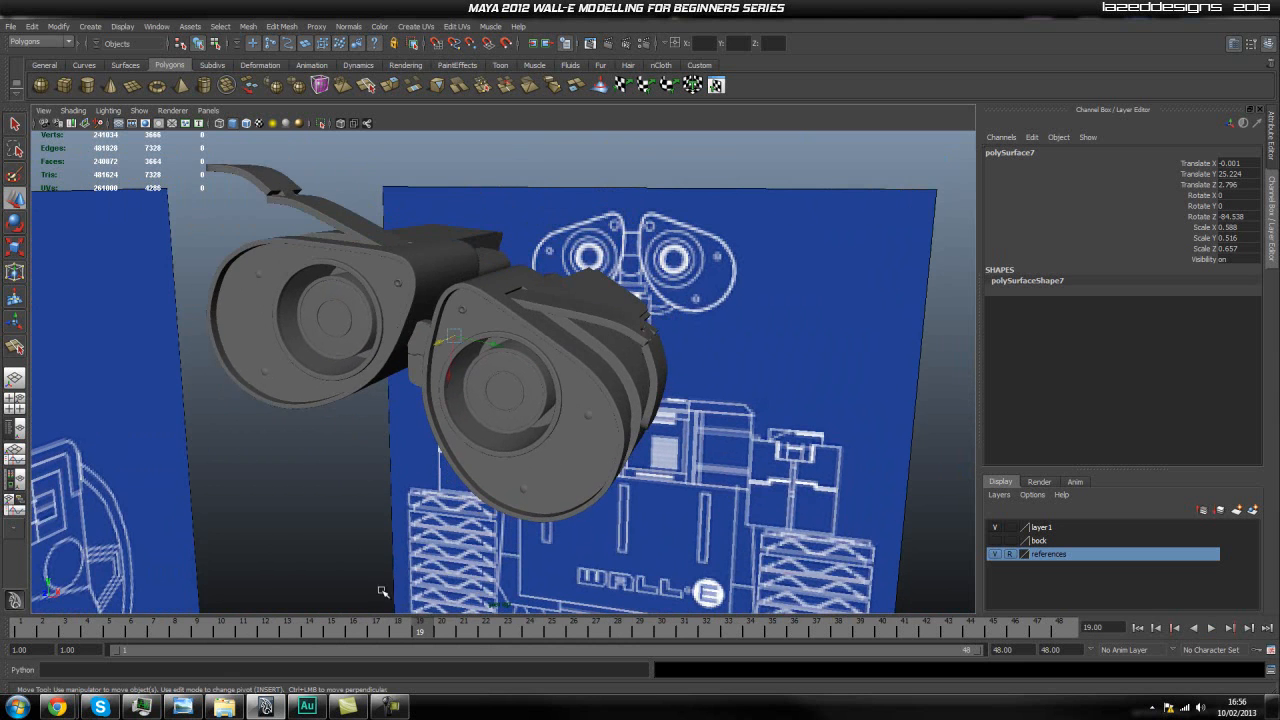
Step: Return the animation to frame 1 and examine the rounded block at the front of the hinge between the eyes
alt+right_drag(431, 486, 419, 480)
scroll(316, 302, up, 5)
alt+drag(298, 334, 372, 344)
drag(118, 636, 18, 630)
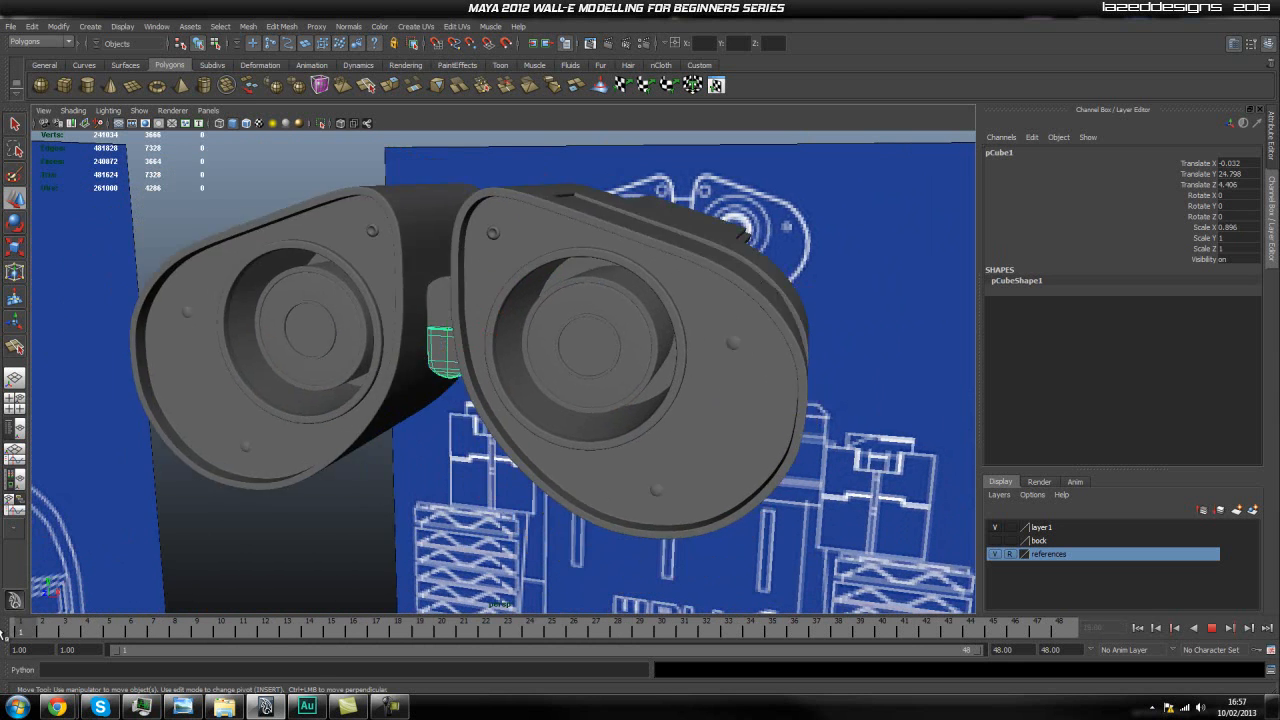
scroll(309, 434, up, 4)
scroll(422, 417, up, 4)
alt+drag(422, 417, 386, 391)
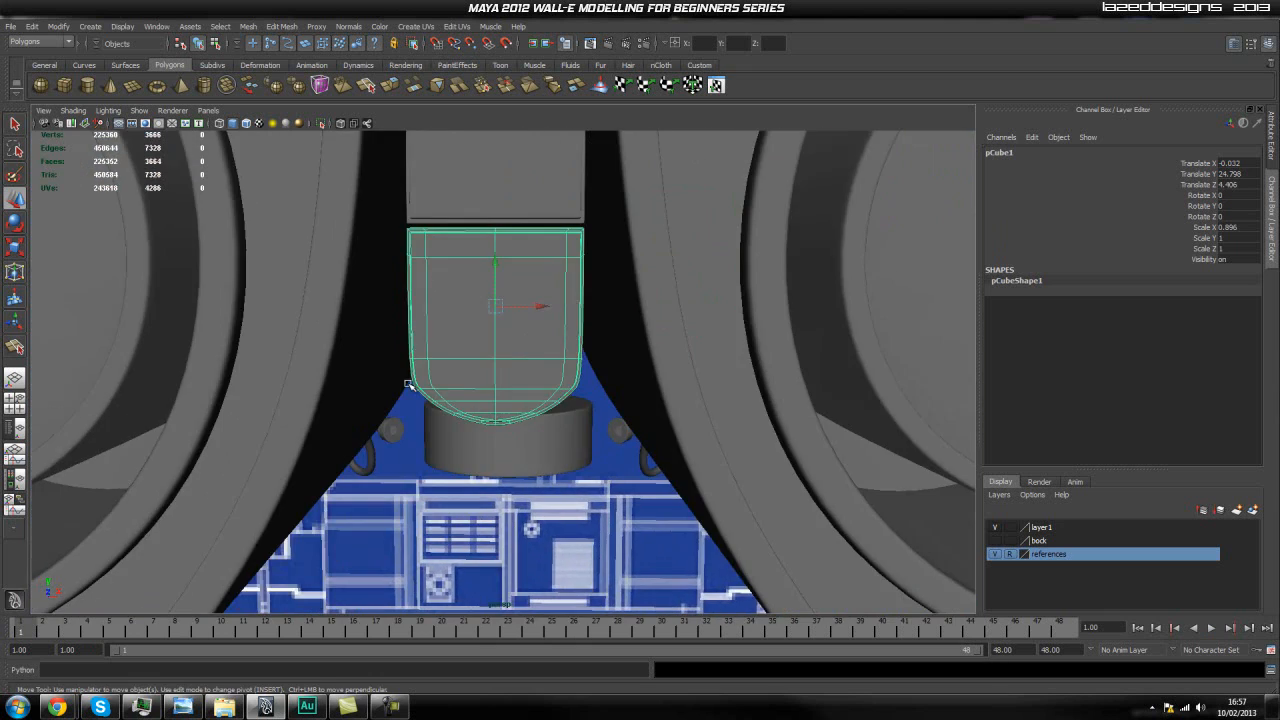
scroll(497, 371, down, 4)
alt+drag(497, 371, 430, 330)
scroll(430, 330, down, 8)
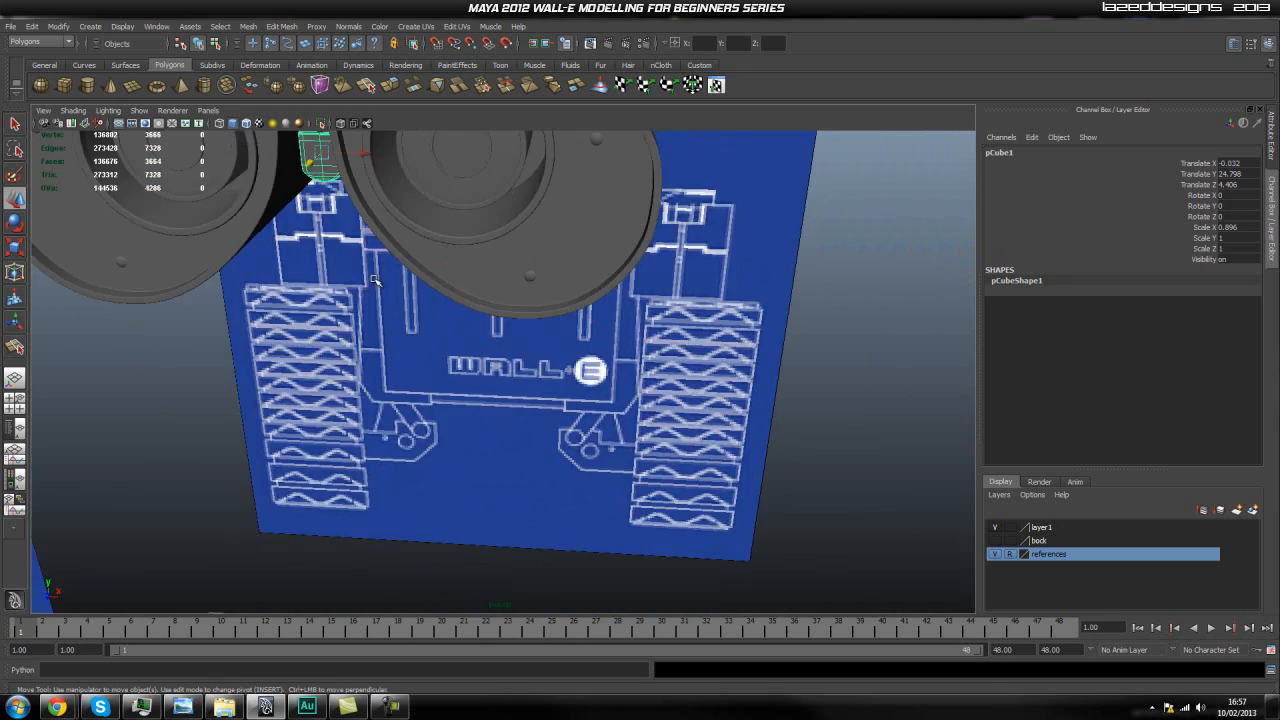
click(10, 27)
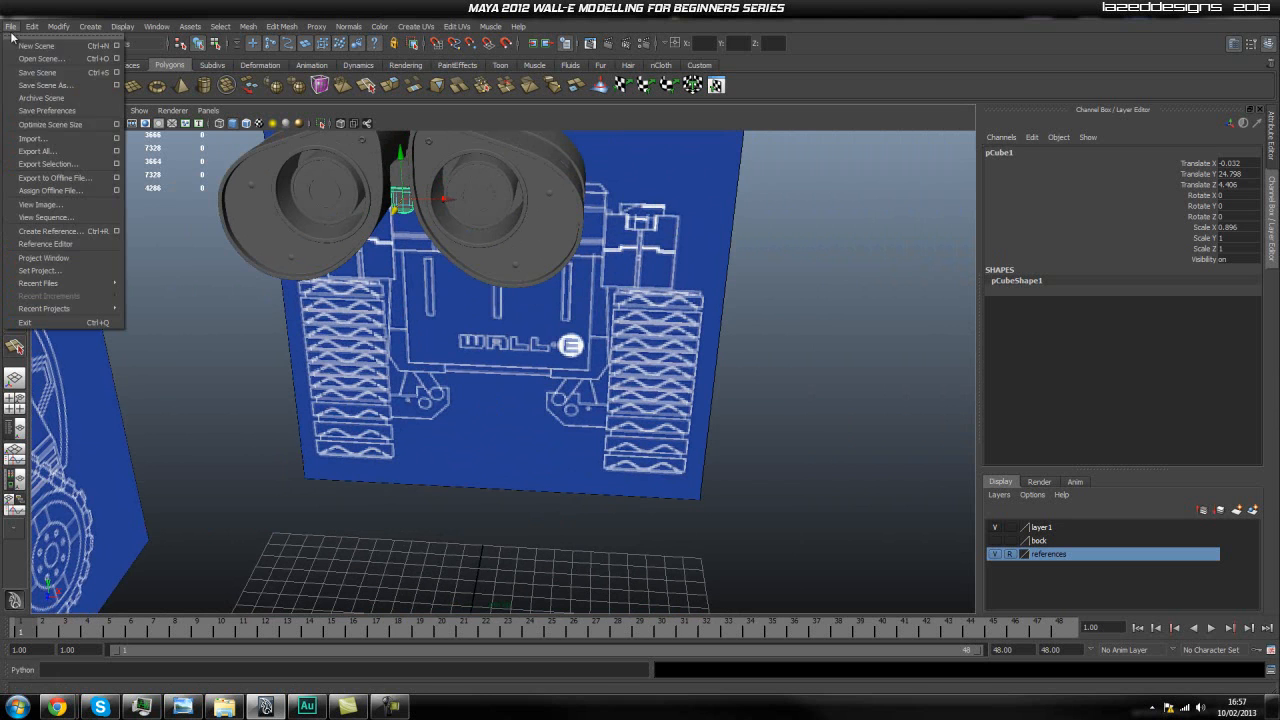
click(37, 46)
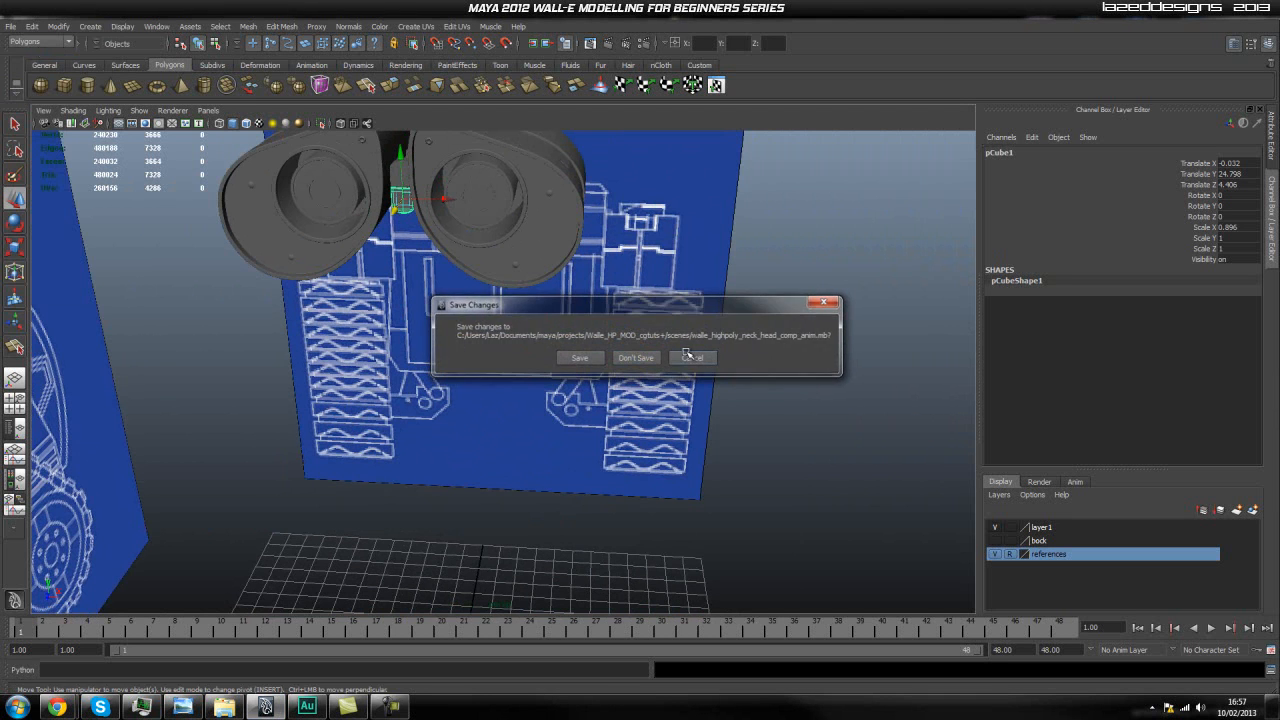
click(700, 357)
Step: Open the scene walle_highpoly_neck.mb without saving changes to the current scene
click(10, 26)
click(41, 59)
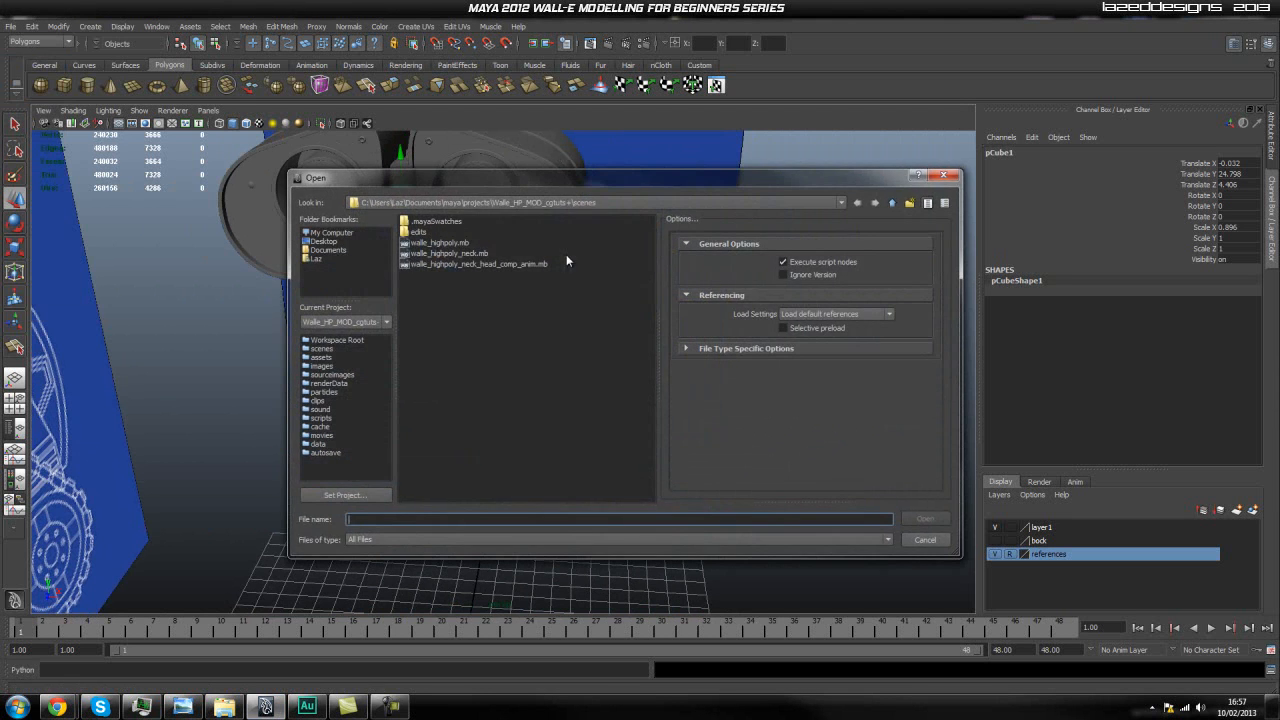
click(436, 263)
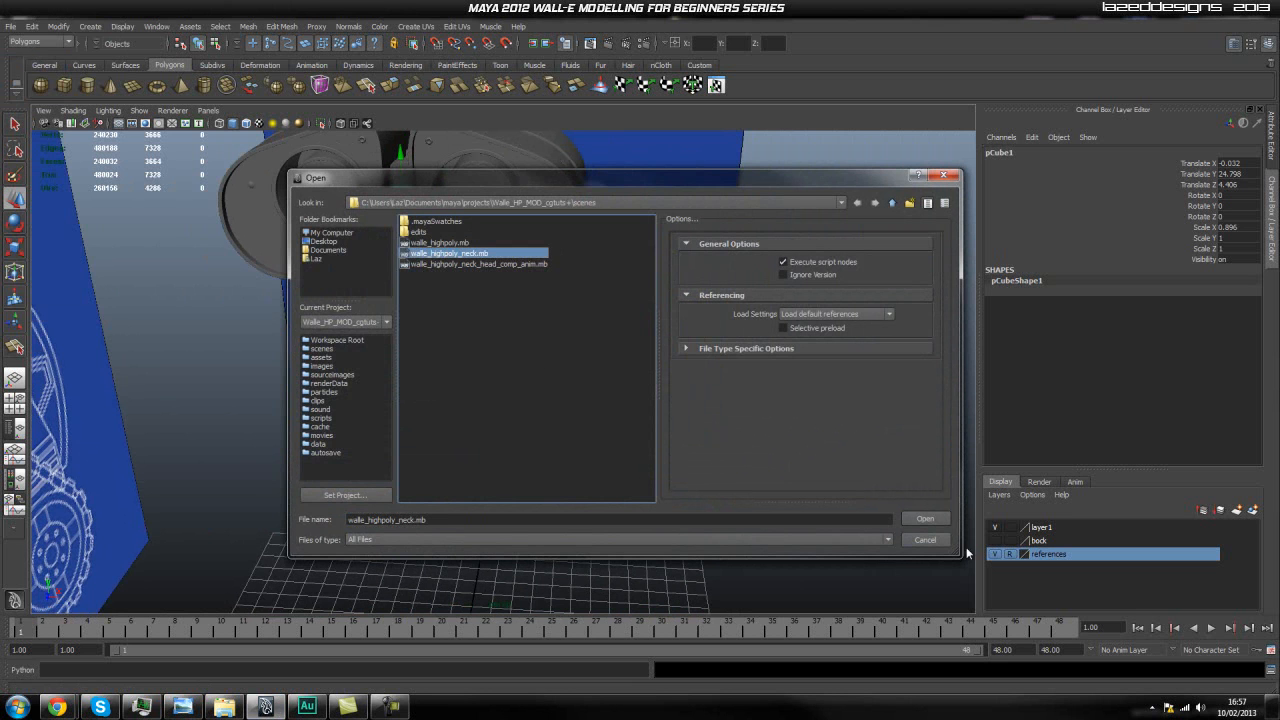
click(925, 519)
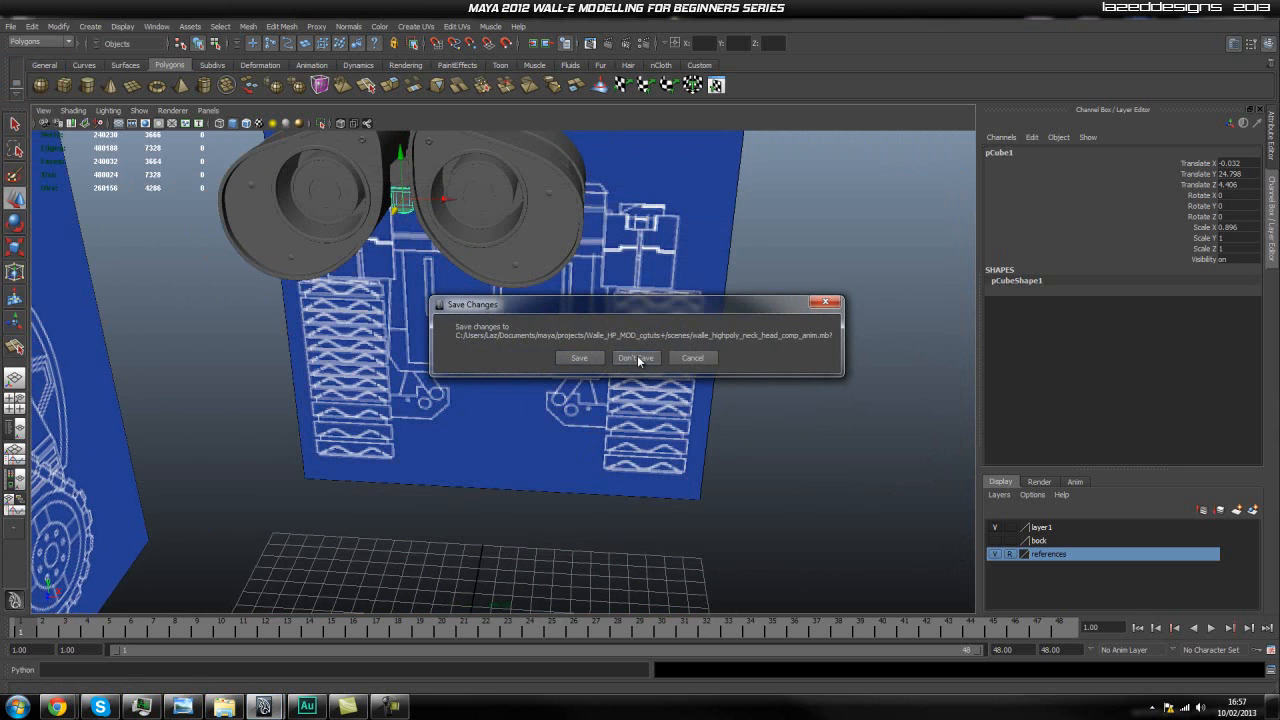
click(638, 360)
alt+drag(553, 333, 657, 372)
Step: Open the scene walle_highpoly.mb without saving changes and hide the bock layer
click(10, 26)
click(32, 54)
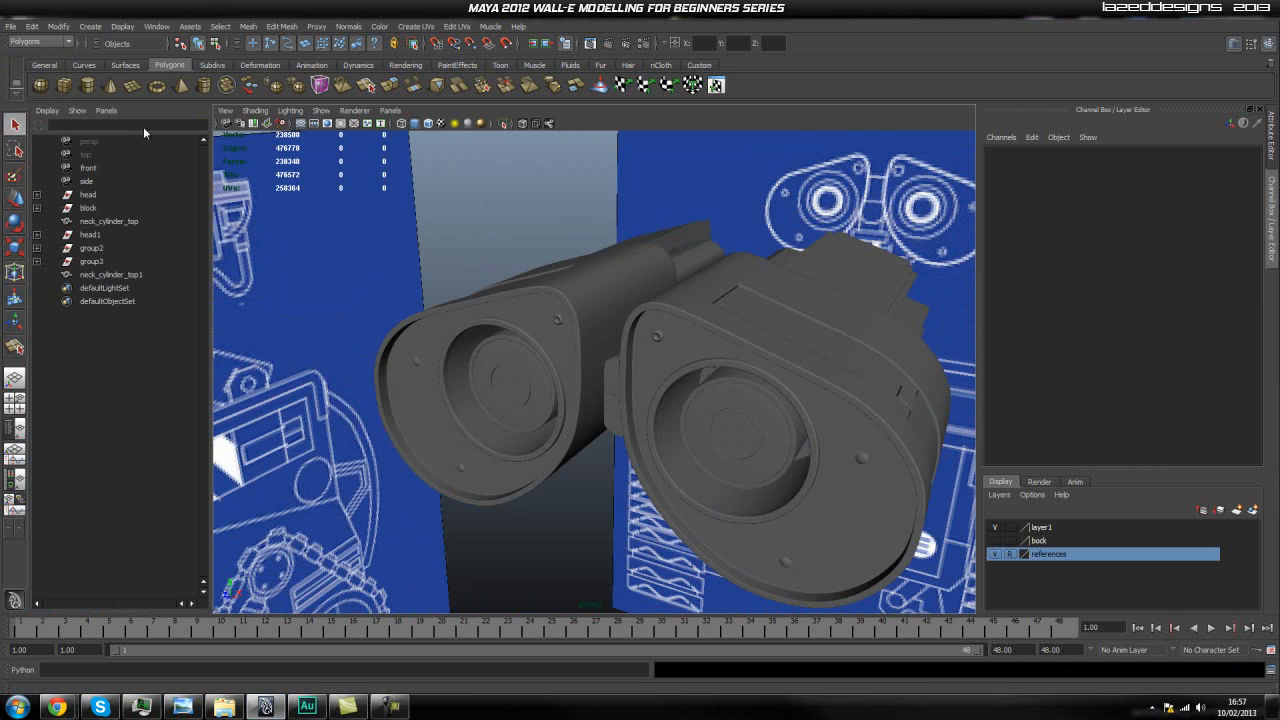
click(463, 243)
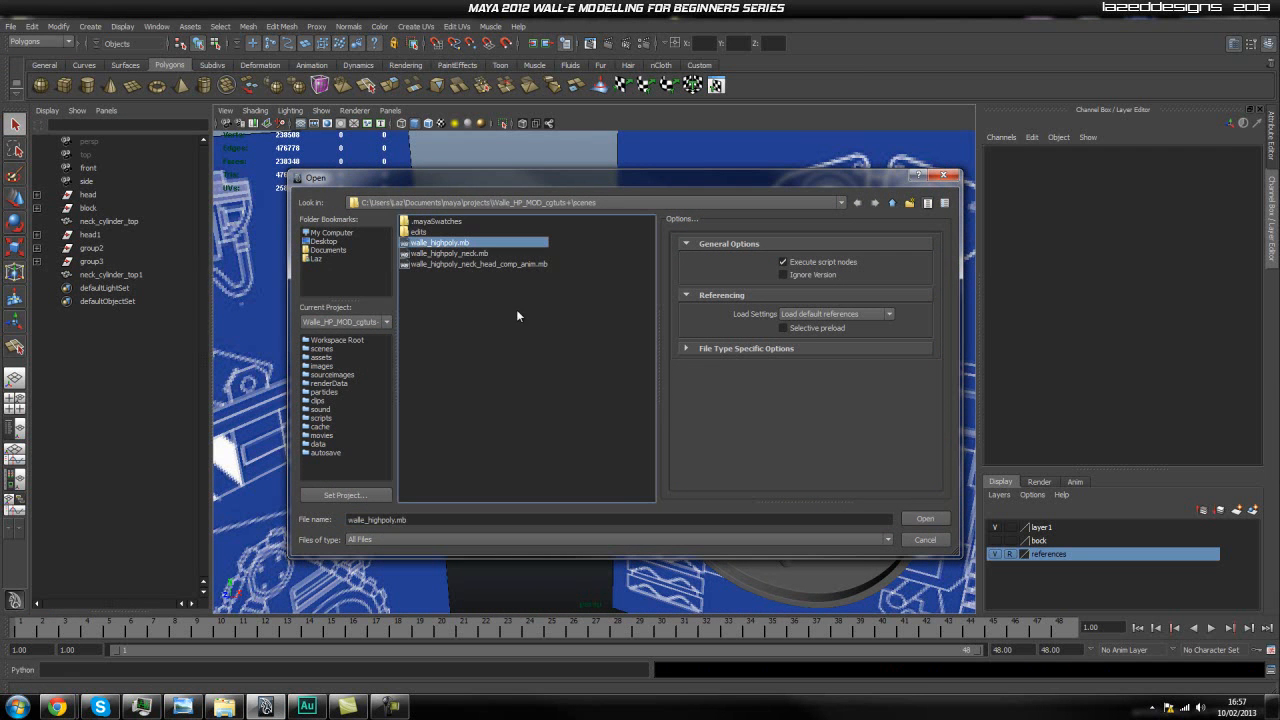
click(940, 517)
click(632, 358)
alt+drag(598, 401, 532, 362)
click(995, 540)
alt+drag(627, 399, 765, 416)
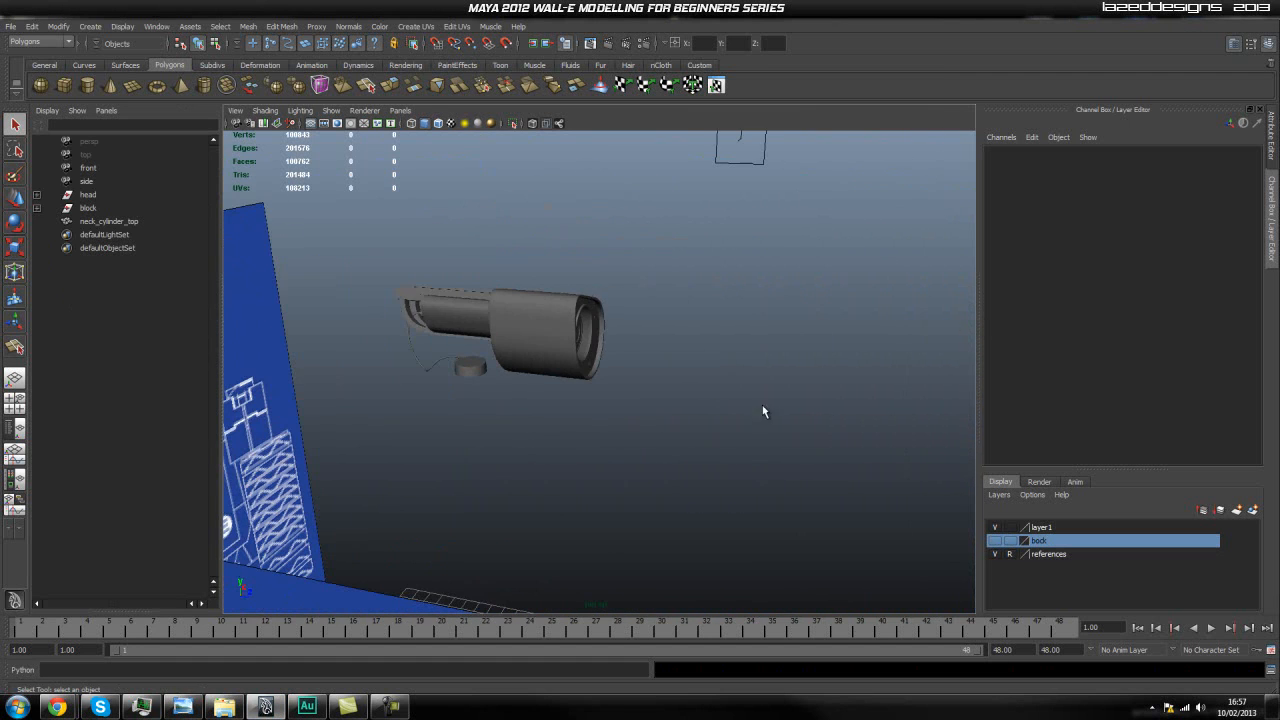
Step: Add the head and neck_cylinder_top objects to layer1 and hide that layer
drag(445, 408, 446, 406)
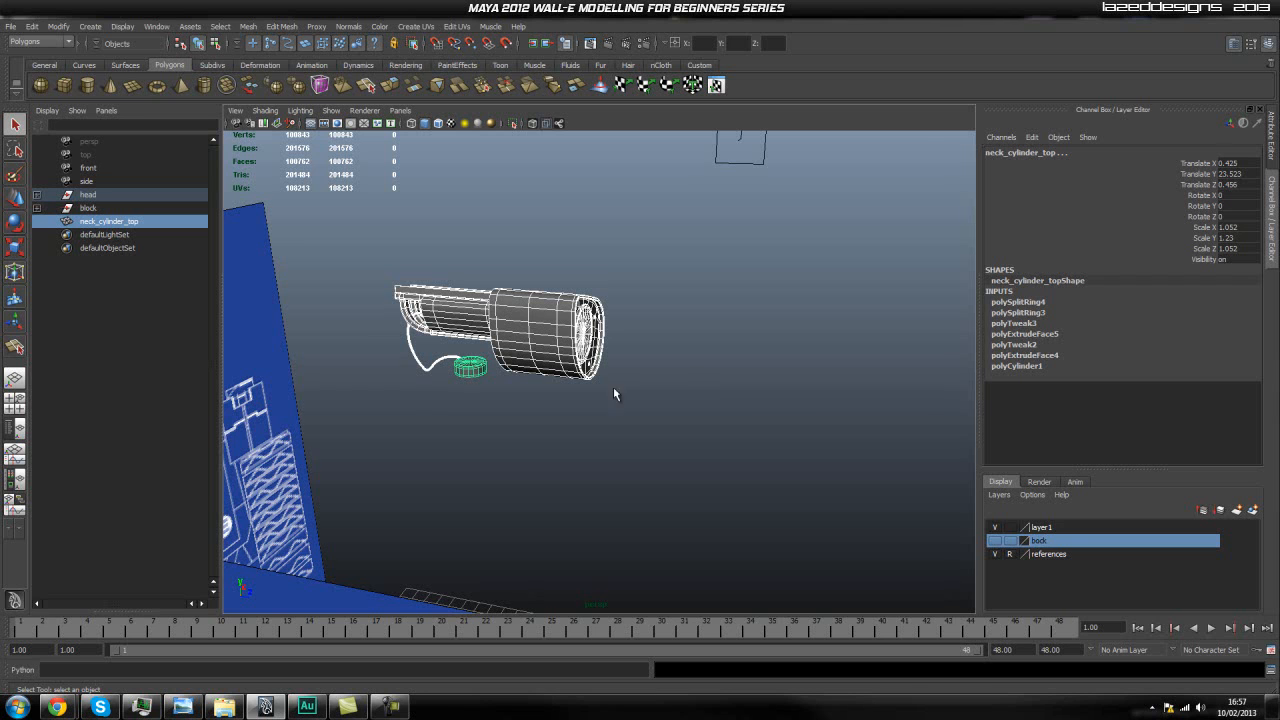
right_click(1070, 526)
click(1097, 550)
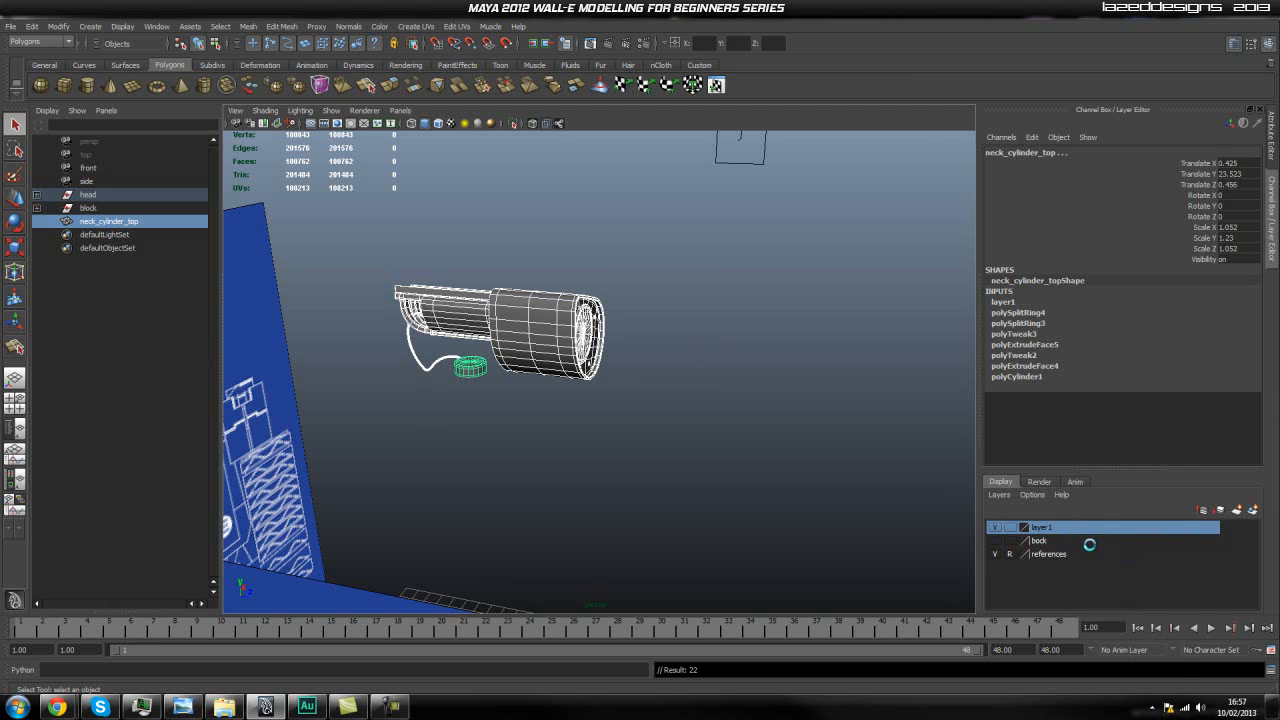
click(994, 527)
Step: Examine the blueprint outline of the connecting block between the eyes in the front view
alt+drag(678, 340, 571, 372)
key(space)
alt+middle_drag(379, 358, 752, 302)
scroll(488, 339, up, 3)
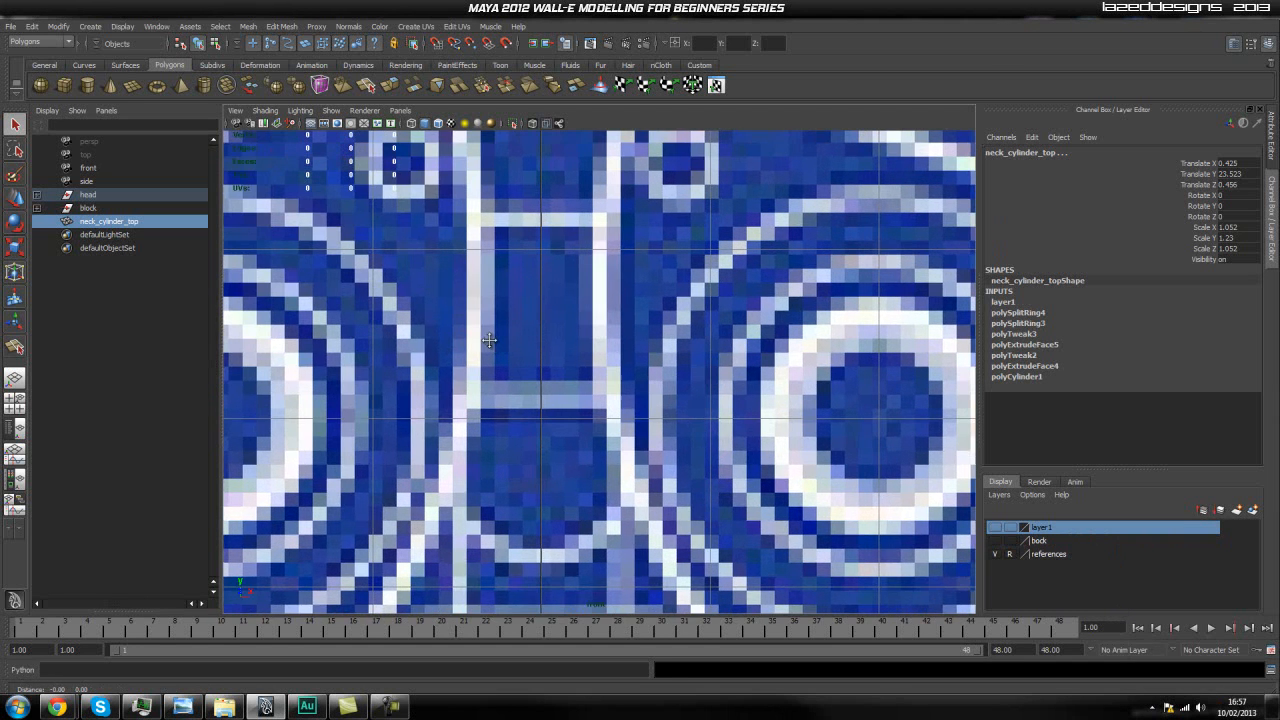
alt+middle_drag(488, 339, 495, 350)
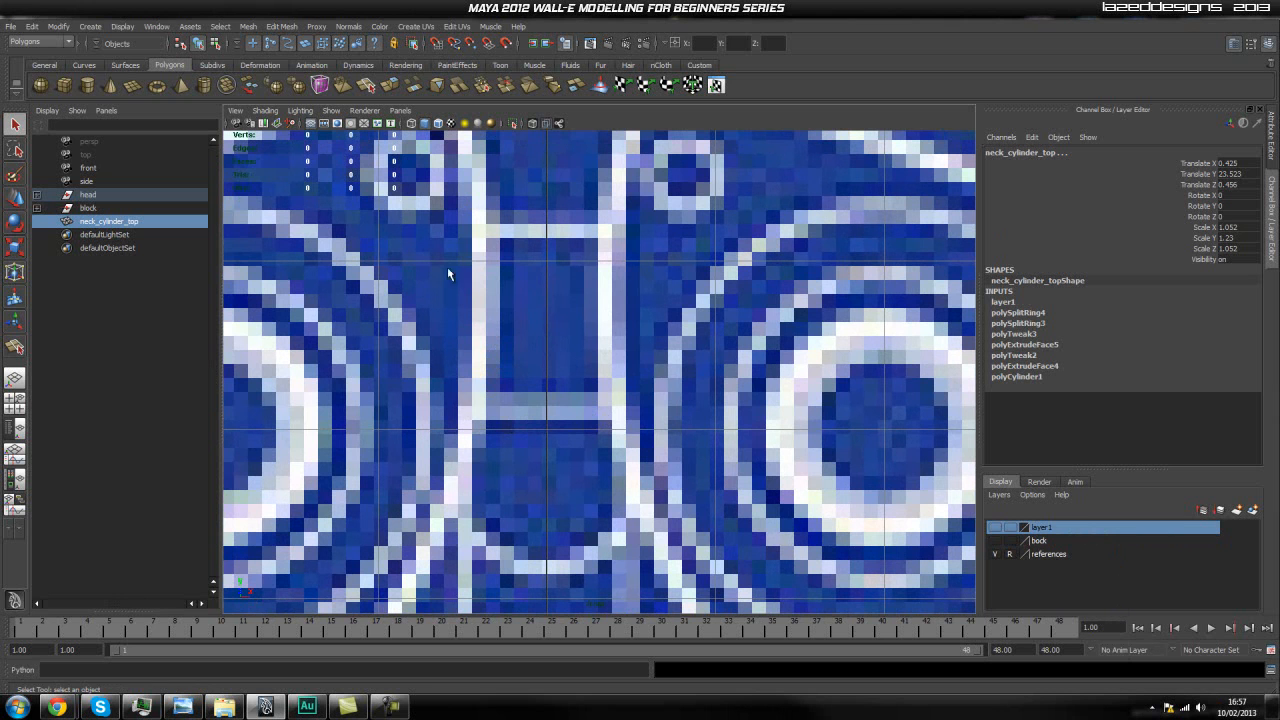
alt+middle_drag(566, 322, 560, 290)
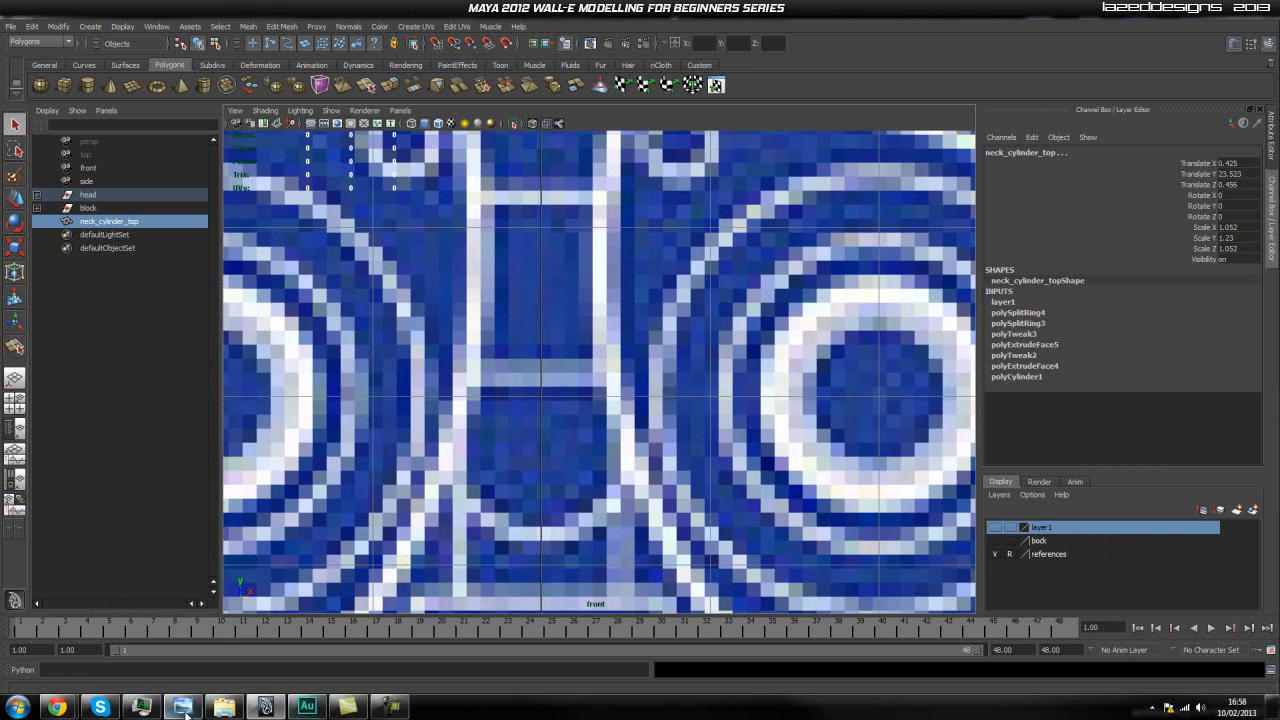
Step: Switch to Chrome and study the WALL-E reference photos for the joint between the eyes
mouse_move(60, 708)
click(183, 656)
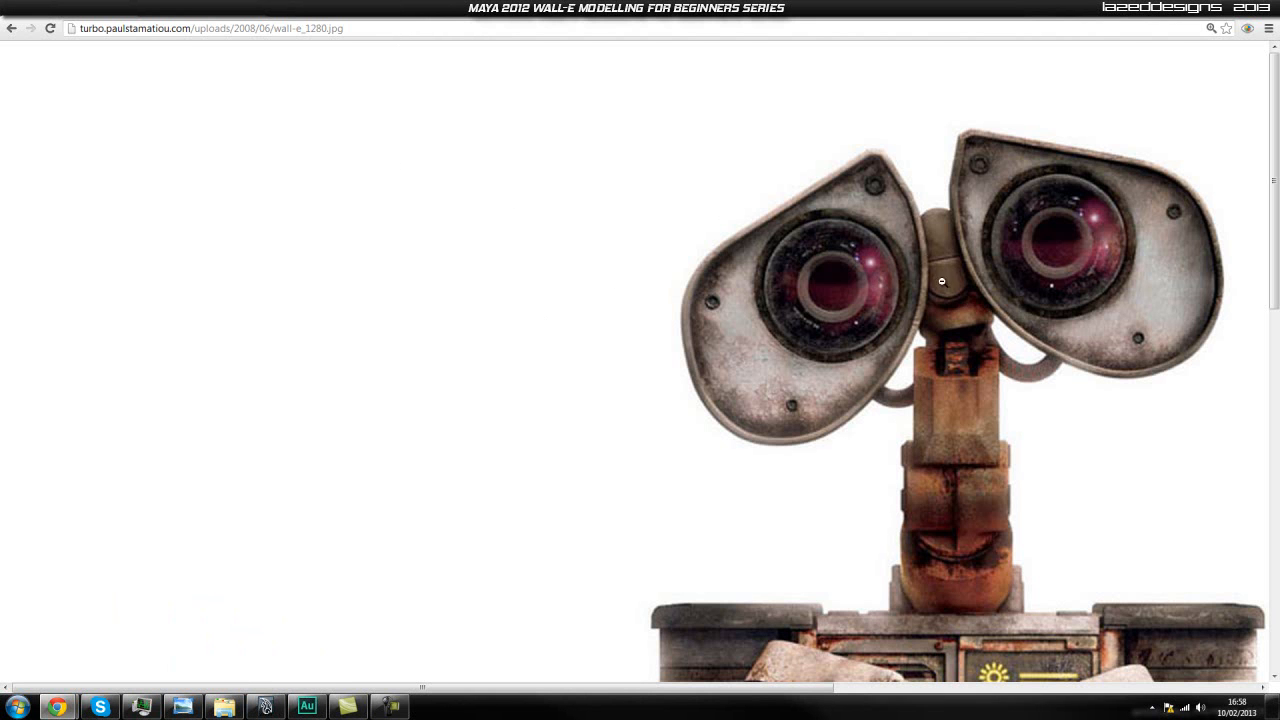
drag(84, 17, 1175, 83)
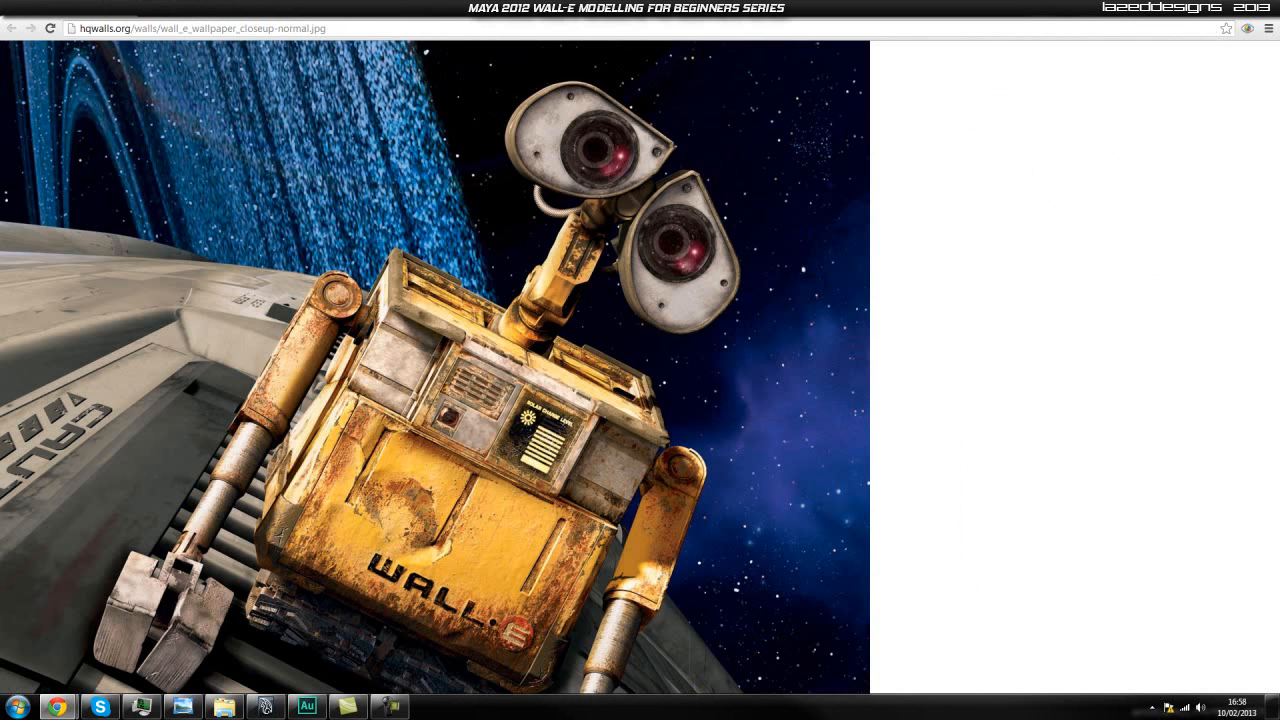
Step: Switch to Maya and draw a polygon cube's base over the connecting block outline between the eyes in the front view
click(265, 707)
scroll(590, 393, down, 5)
scroll(580, 400, up, 3)
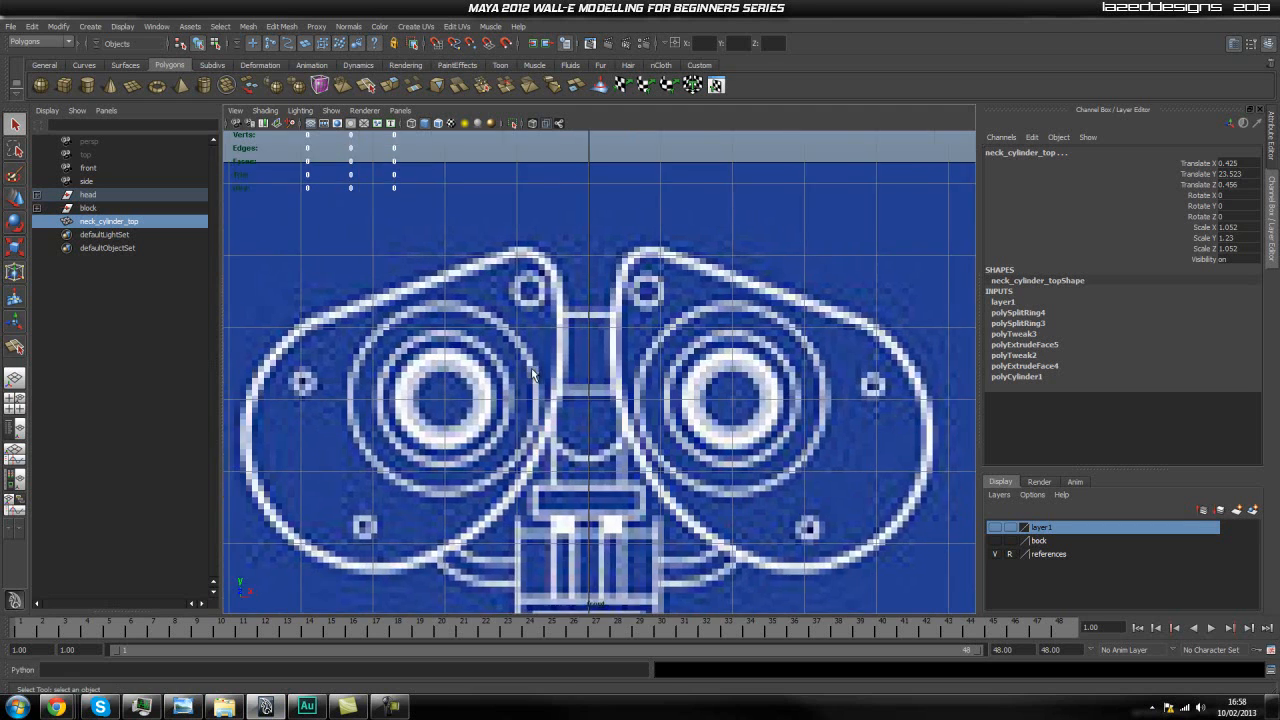
scroll(578, 402, up, 5)
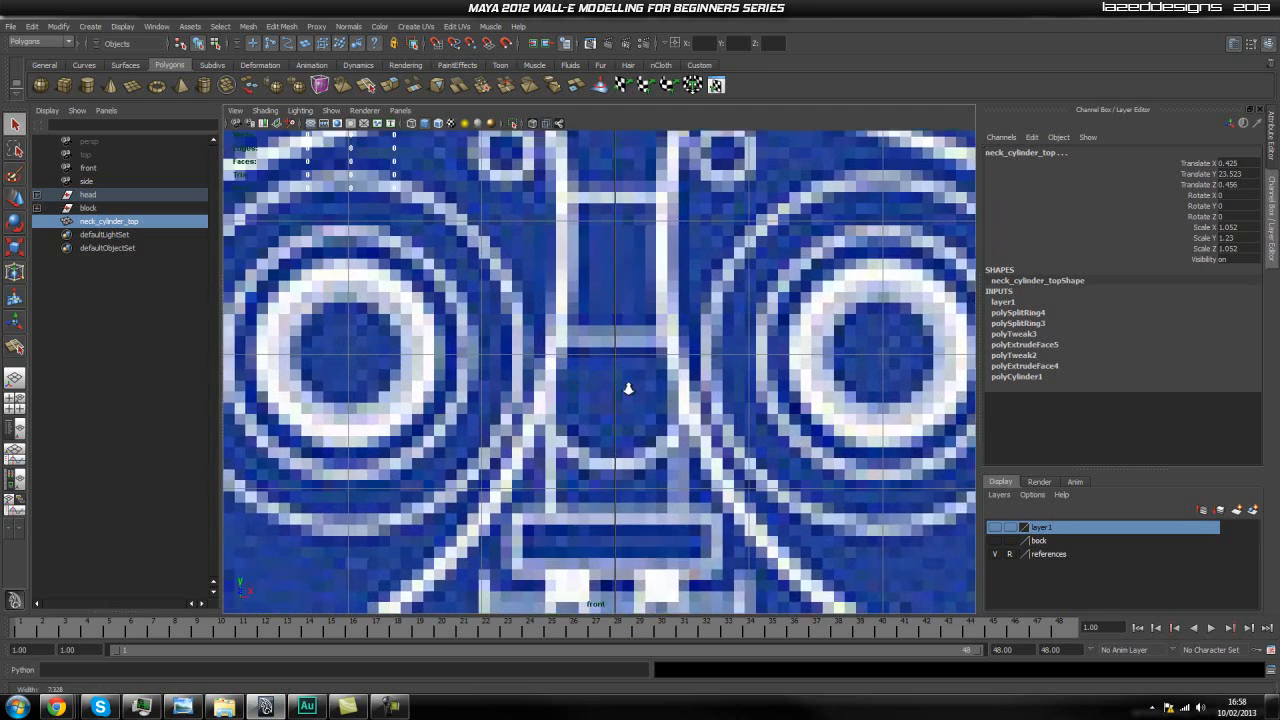
scroll(628, 388, up, 1)
alt+middle_drag(716, 406, 688, 404)
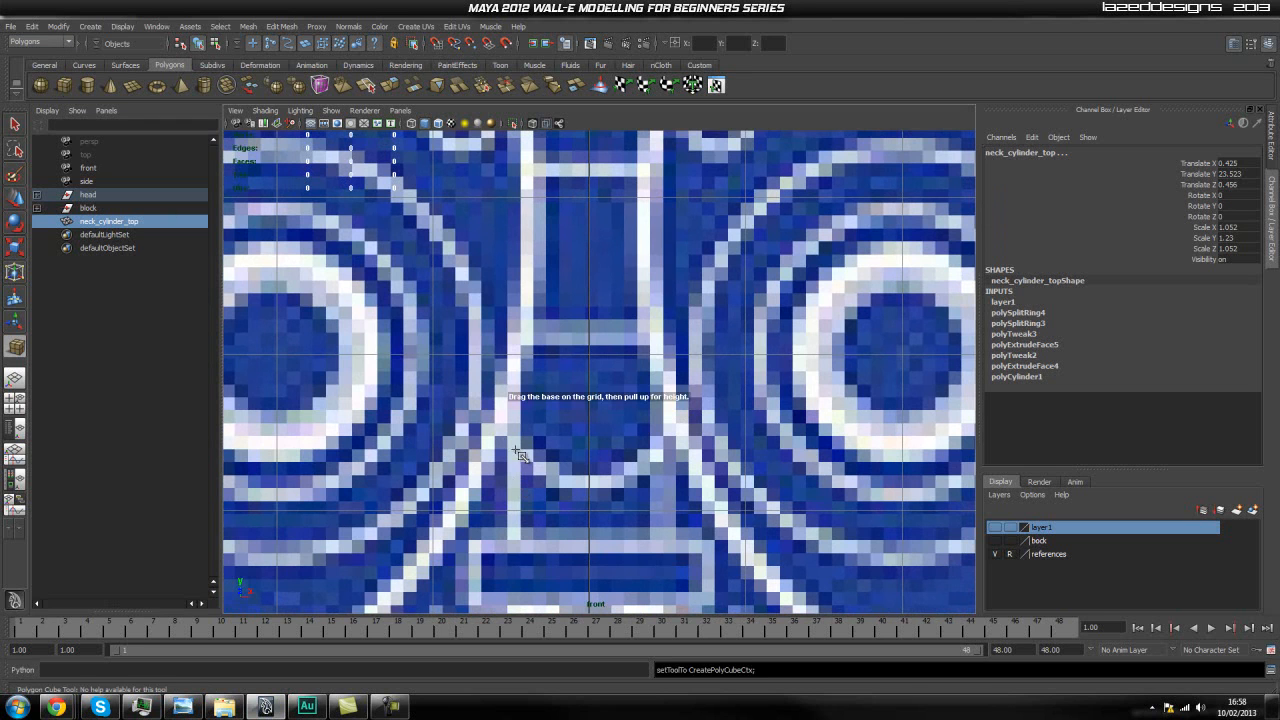
drag(521, 329, 667, 500)
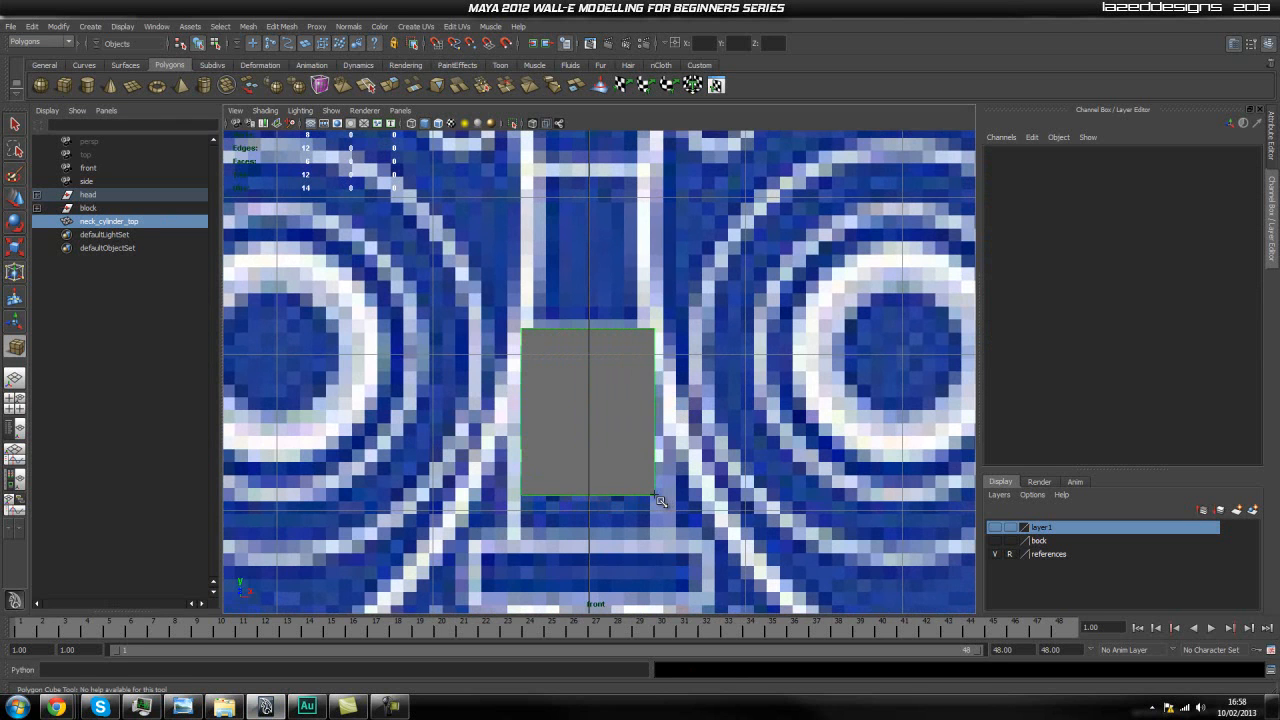
Step: Give the new cube a shallow depth in the perspective view
key(space)
drag(623, 460, 557, 430)
alt+right_drag(416, 317, 581, 327)
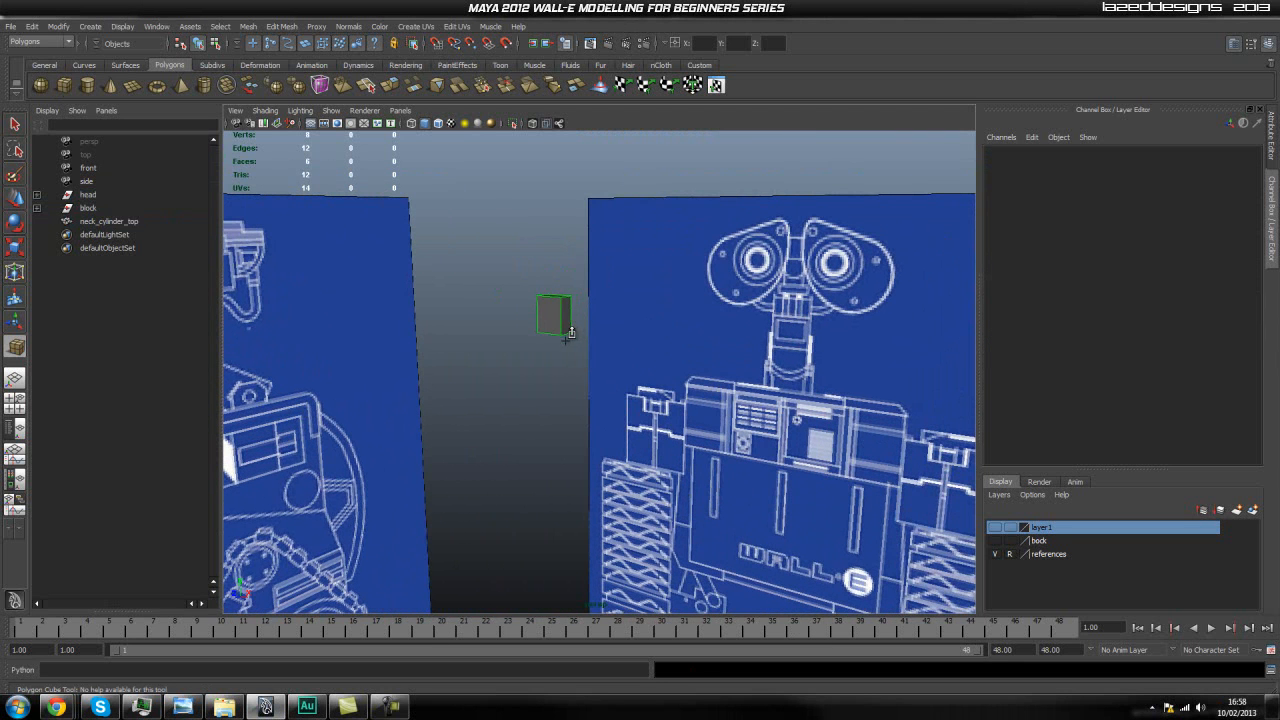
drag(563, 341, 542, 342)
alt+right_drag(542, 342, 591, 343)
alt+middle_drag(591, 343, 599, 386)
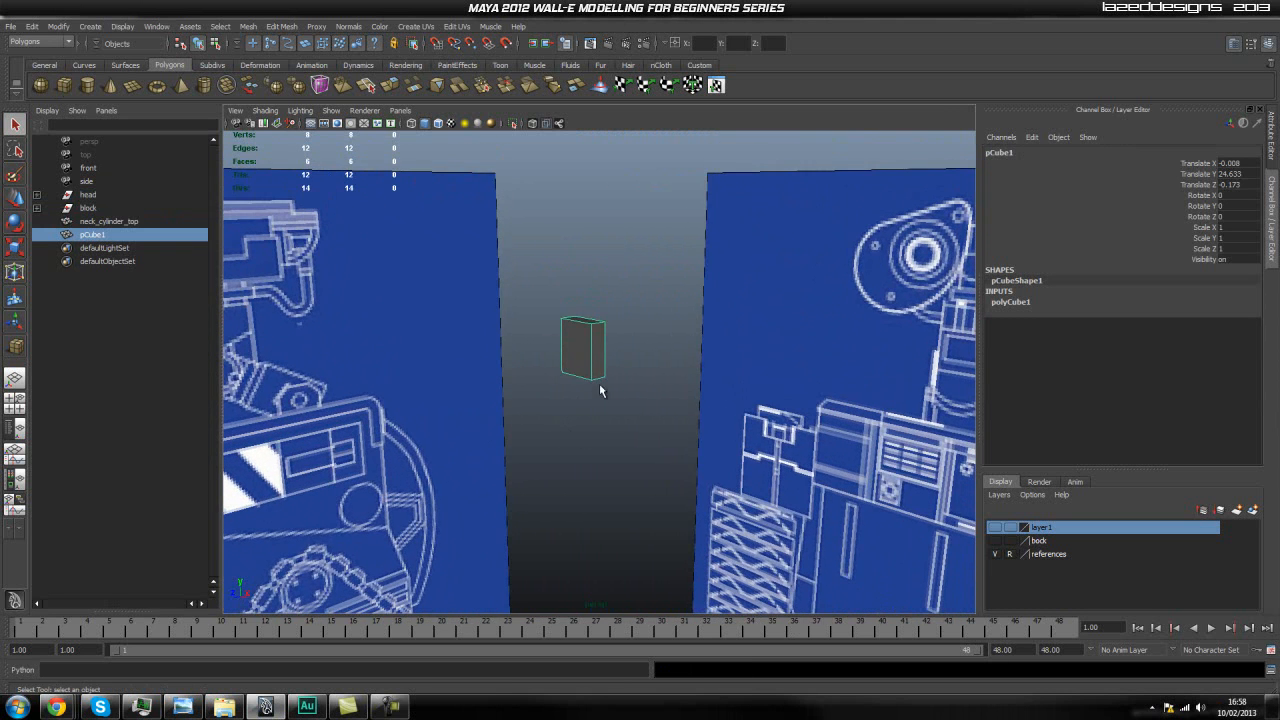
Step: Move the cube's rear vertices forward in the side view to make it thinner
key(space)
drag(600, 388, 618, 351)
key(f)
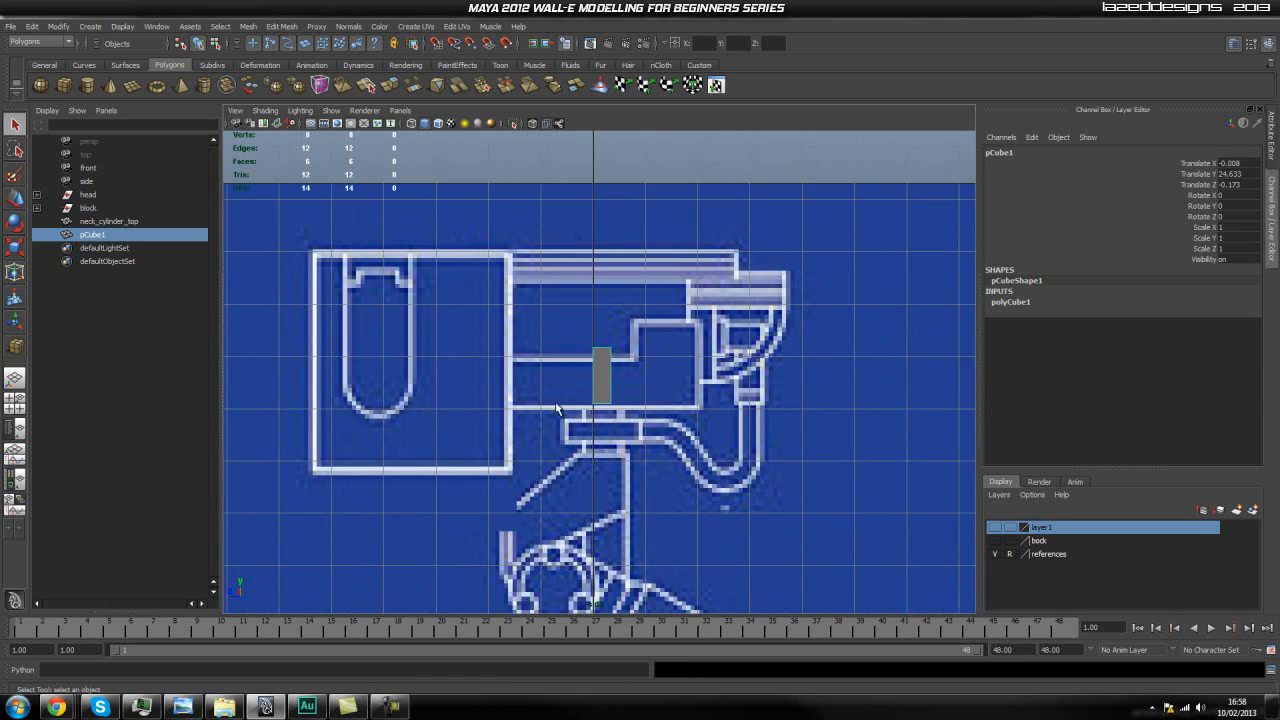
alt+right_drag(574, 392, 556, 338)
alt+middle_drag(556, 338, 552, 348)
right_drag(621, 369, 568, 370)
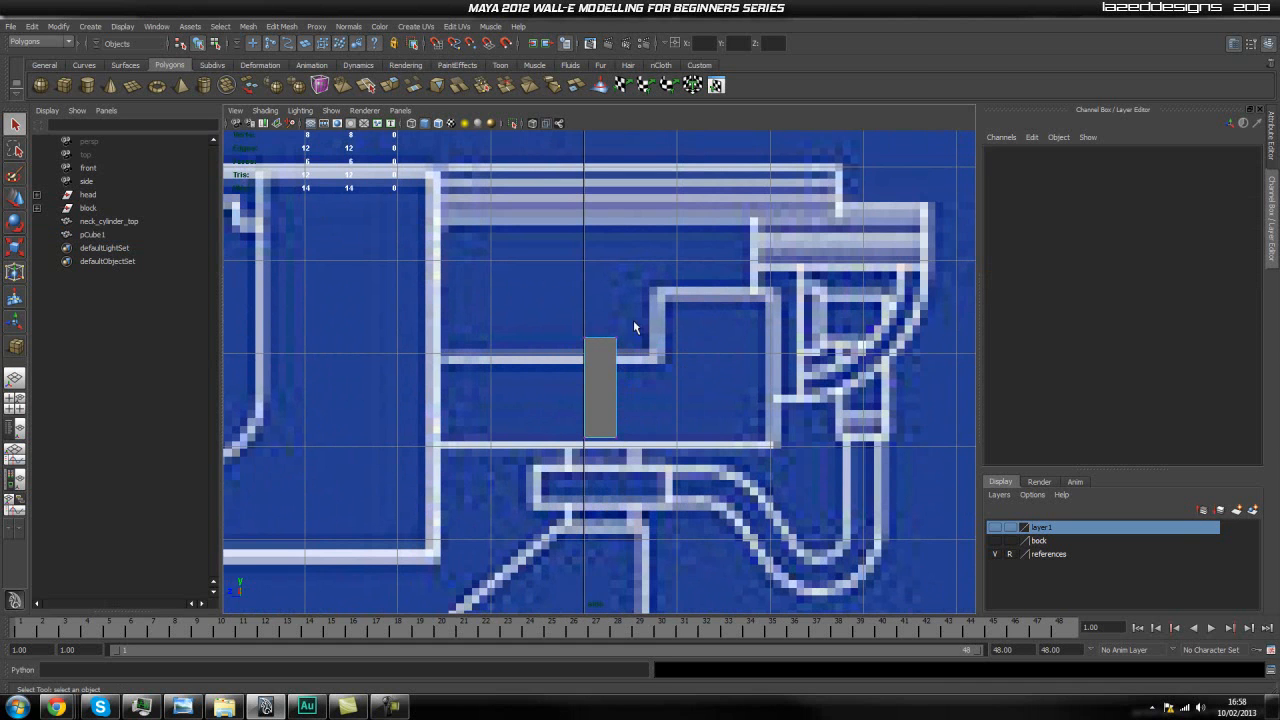
drag(603, 472, 604, 468)
key(w)
drag(579, 389, 586, 363)
key(space)
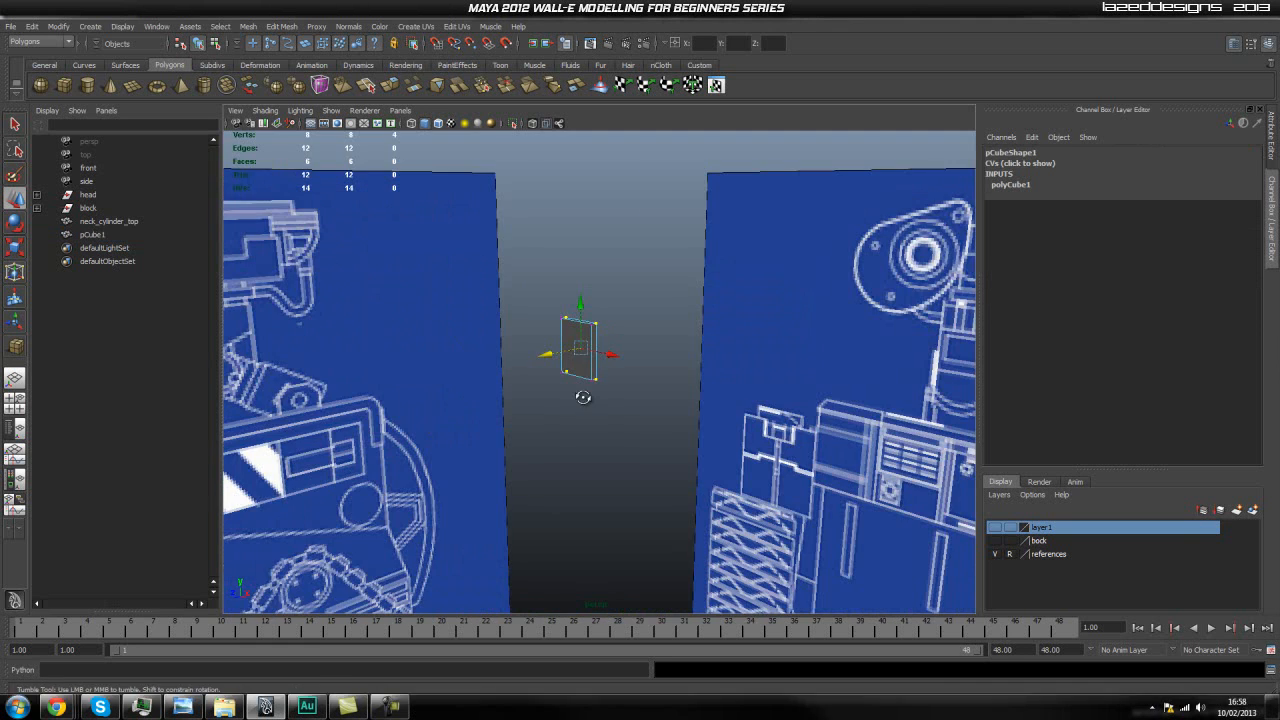
Step: Float the Edit Mesh commands in their own window and bevel the cube's two bottom corner edges
alt+right_drag(583, 394, 563, 380)
alt+middle_drag(456, 390, 451, 393)
alt+drag(451, 393, 520, 374)
key(f)
alt+right_drag(520, 374, 578, 414)
alt+middle_drag(579, 414, 559, 400)
alt+drag(585, 414, 545, 404)
right_drag(593, 420, 594, 389)
click(642, 522)
alt+drag(642, 522, 543, 484)
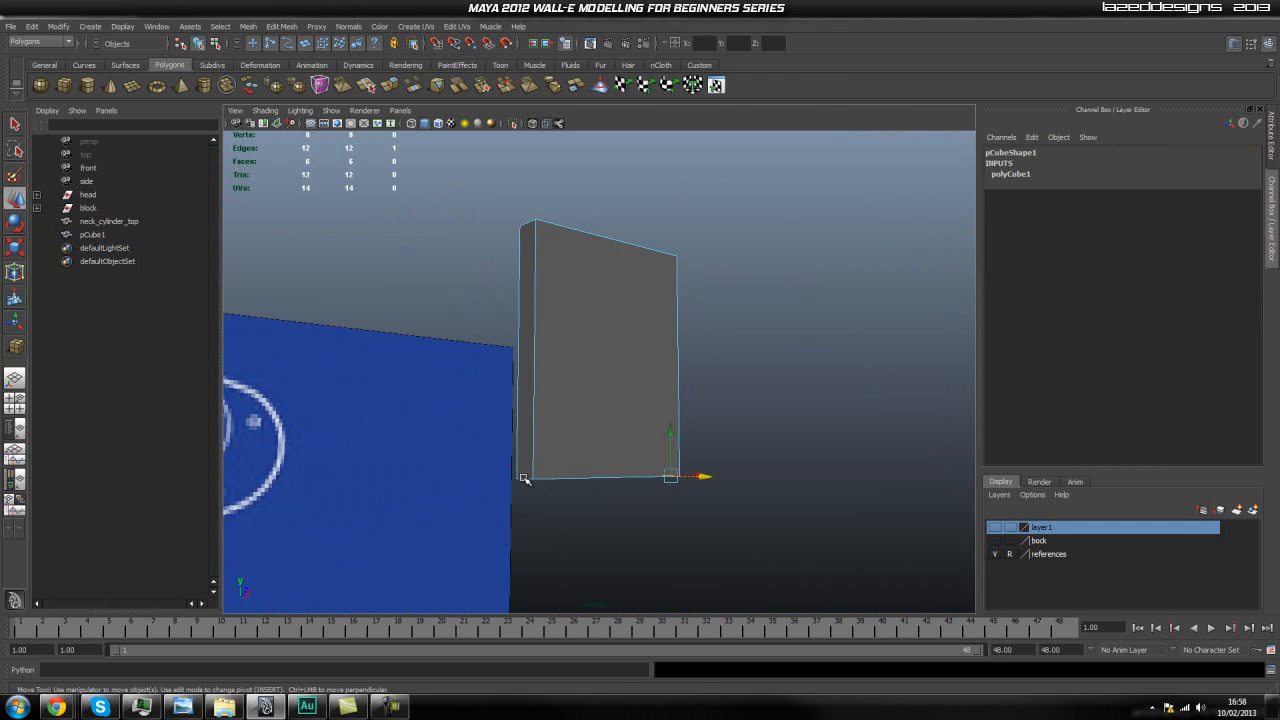
alt+drag(660, 482, 570, 460)
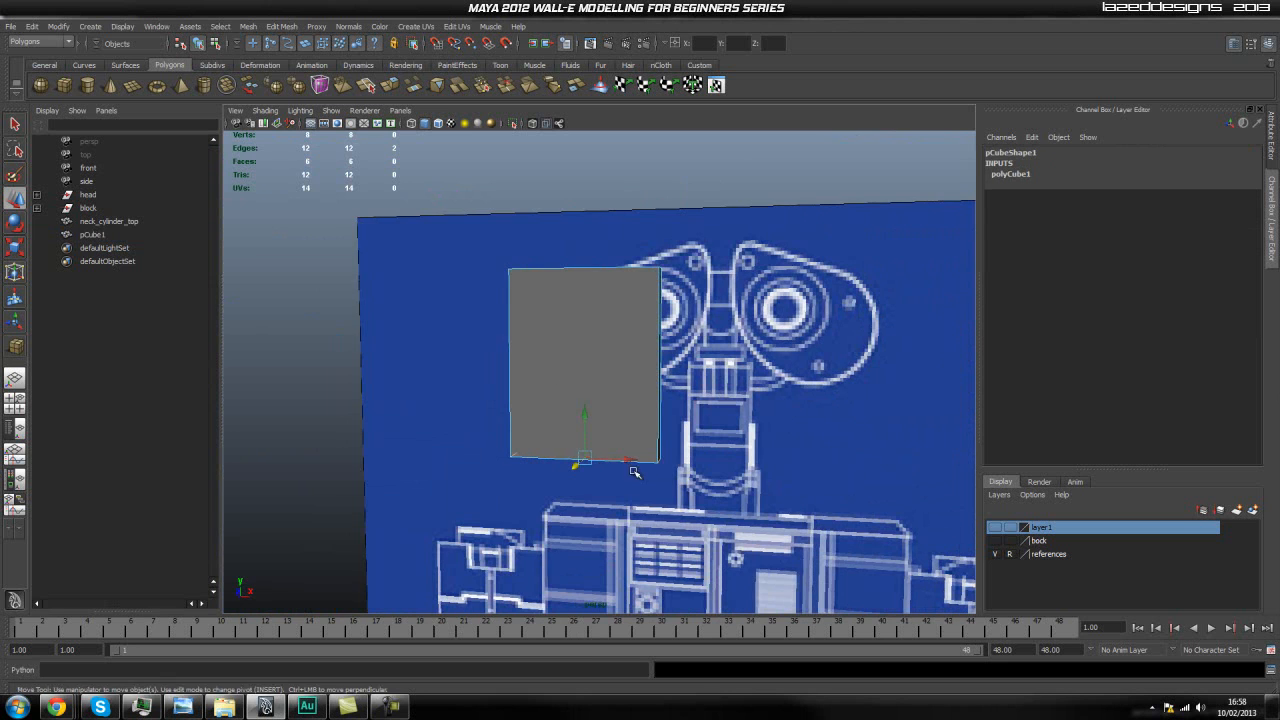
click(278, 26)
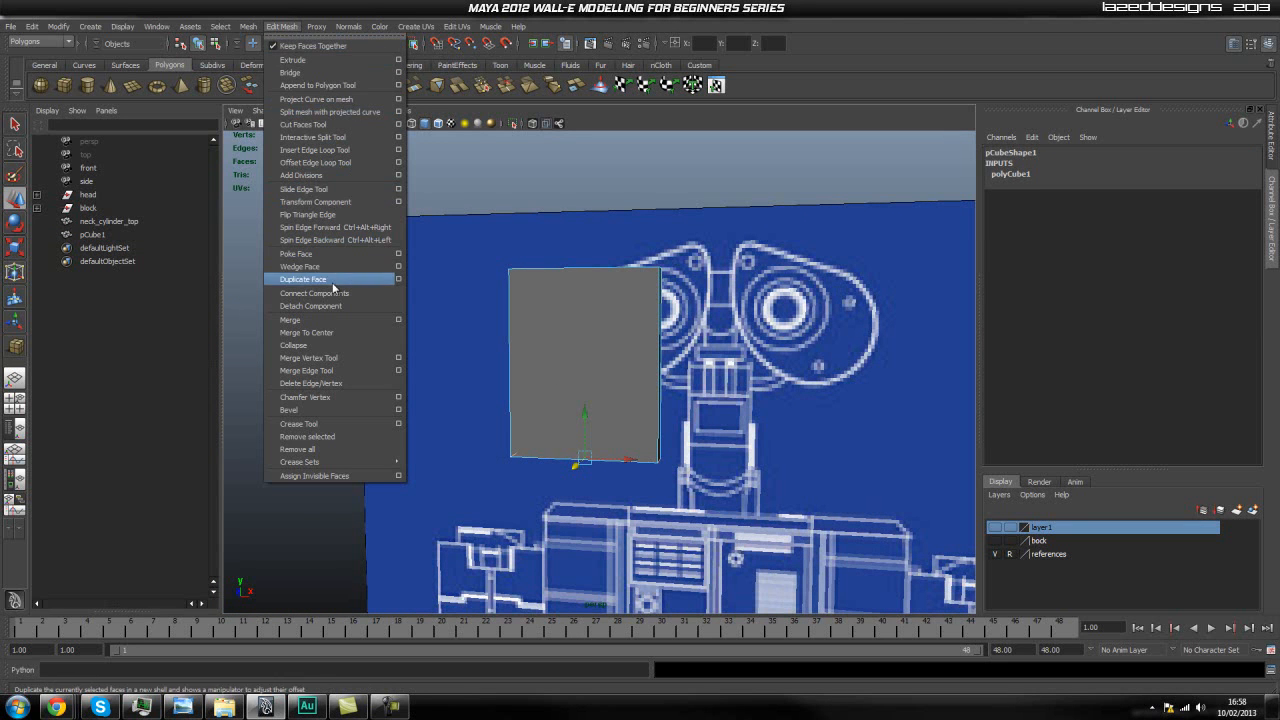
alt+drag(481, 426, 657, 437)
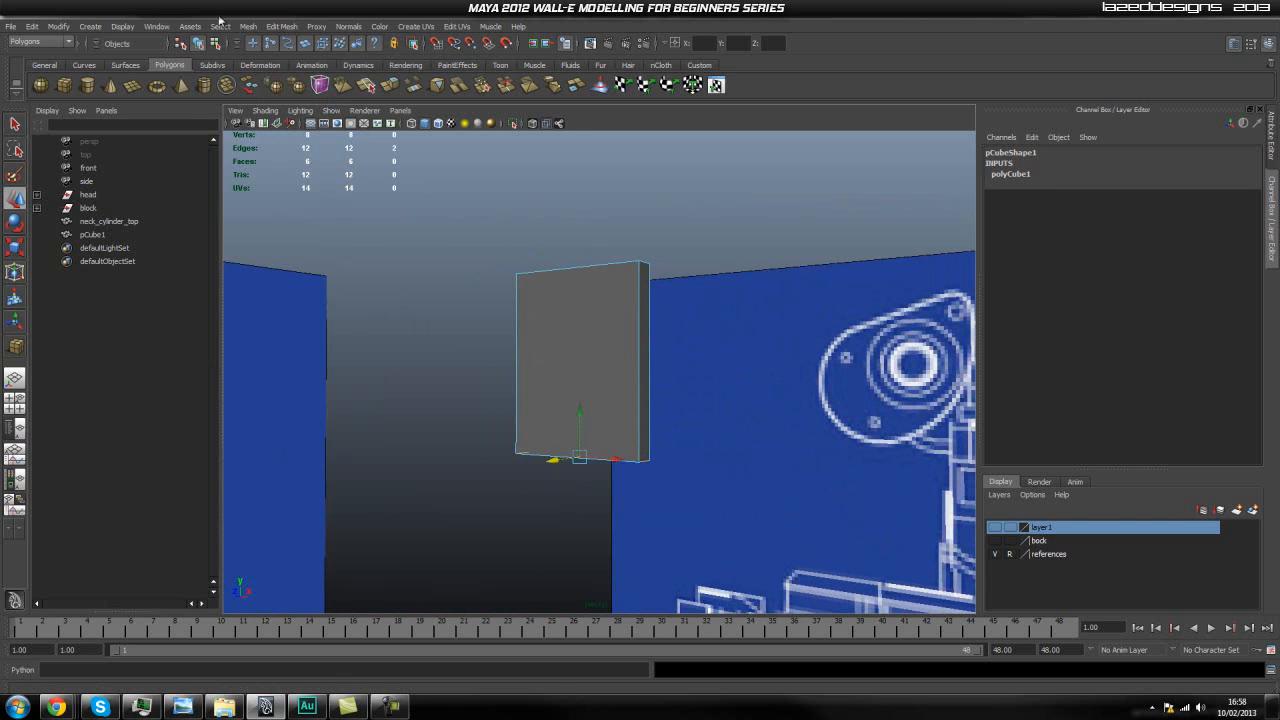
click(290, 30)
click(291, 38)
click(290, 30)
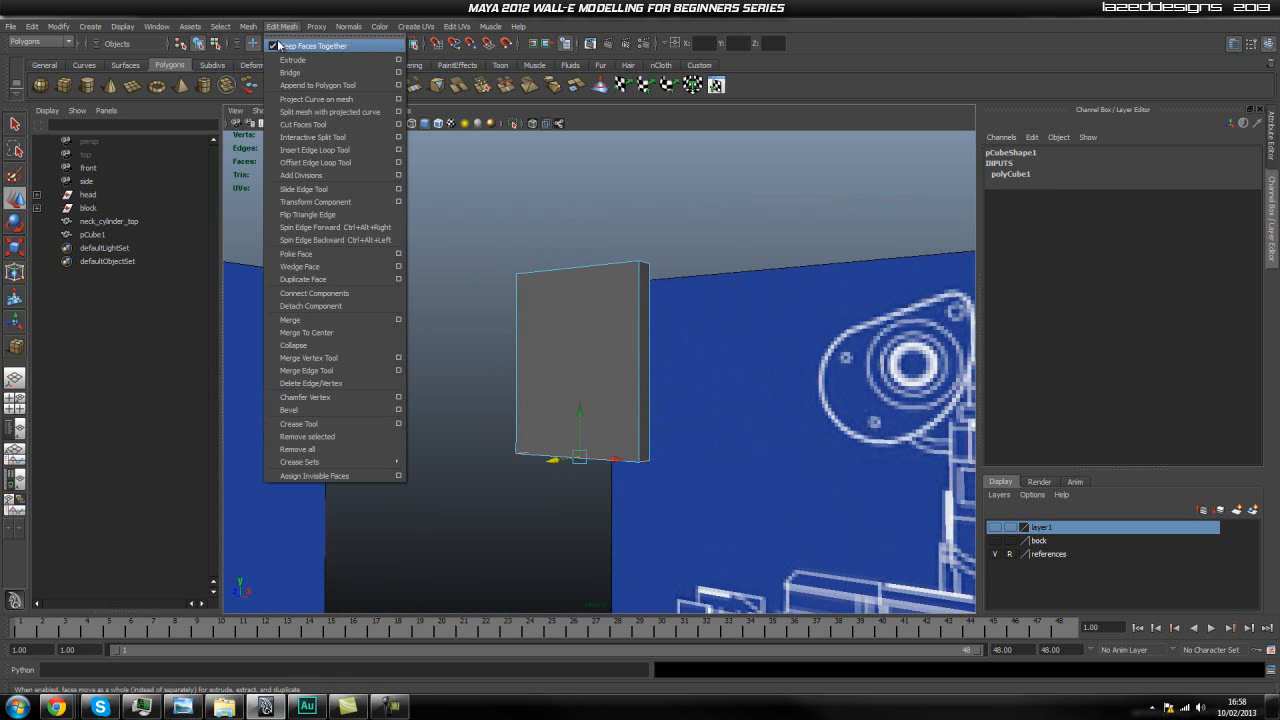
click(291, 36)
drag(302, 24, 782, 153)
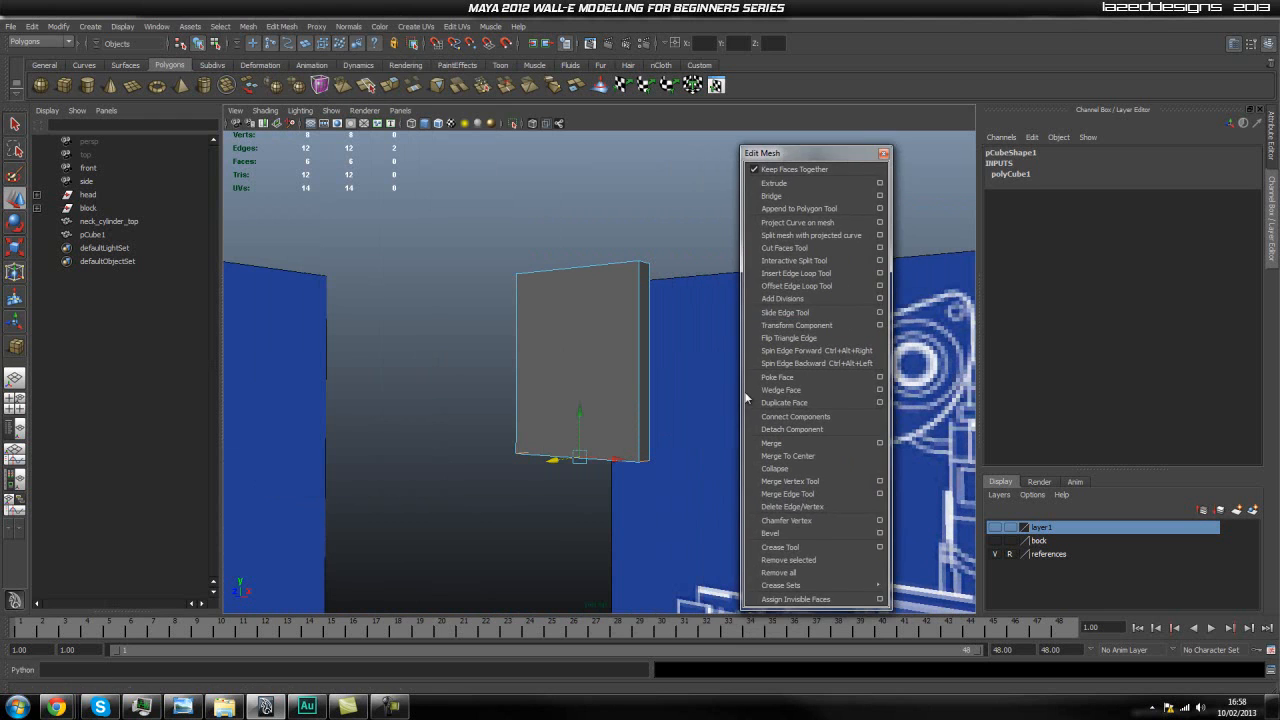
click(789, 537)
alt+drag(580, 491, 688, 403)
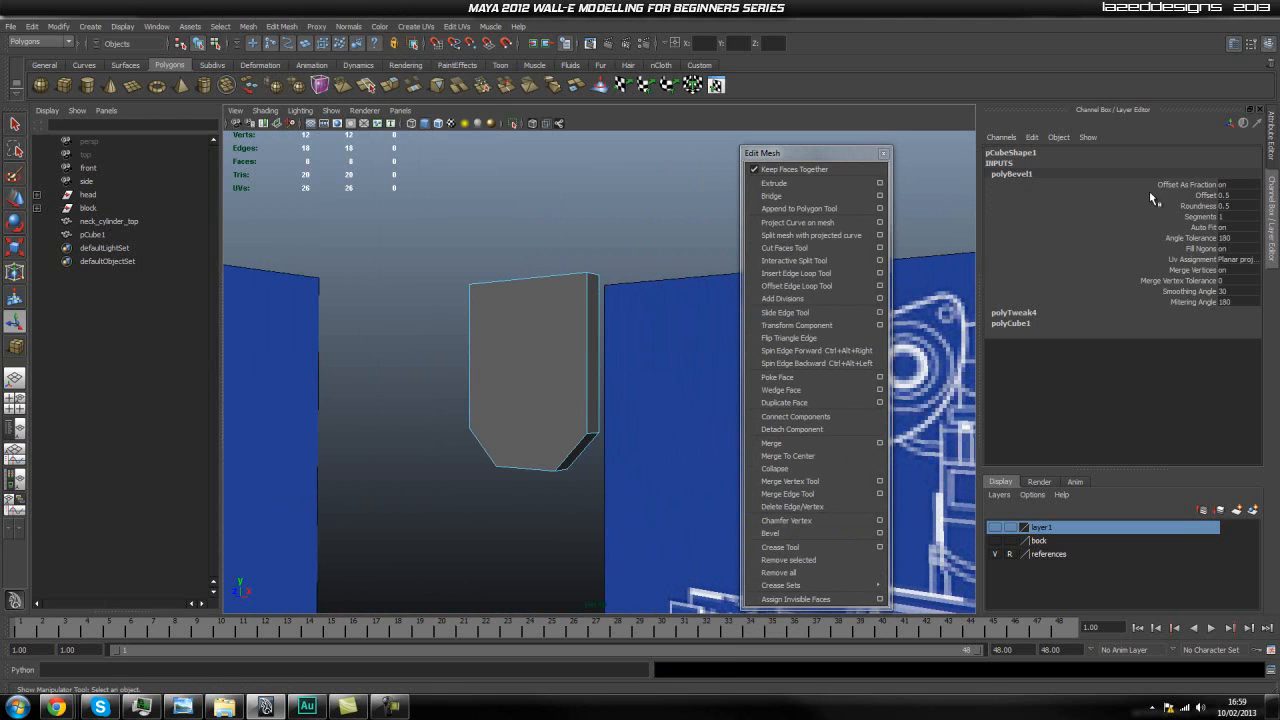
Step: Set the bevel offset to 0.8 and increase its segments to round the bottom of the block
click(1216, 196)
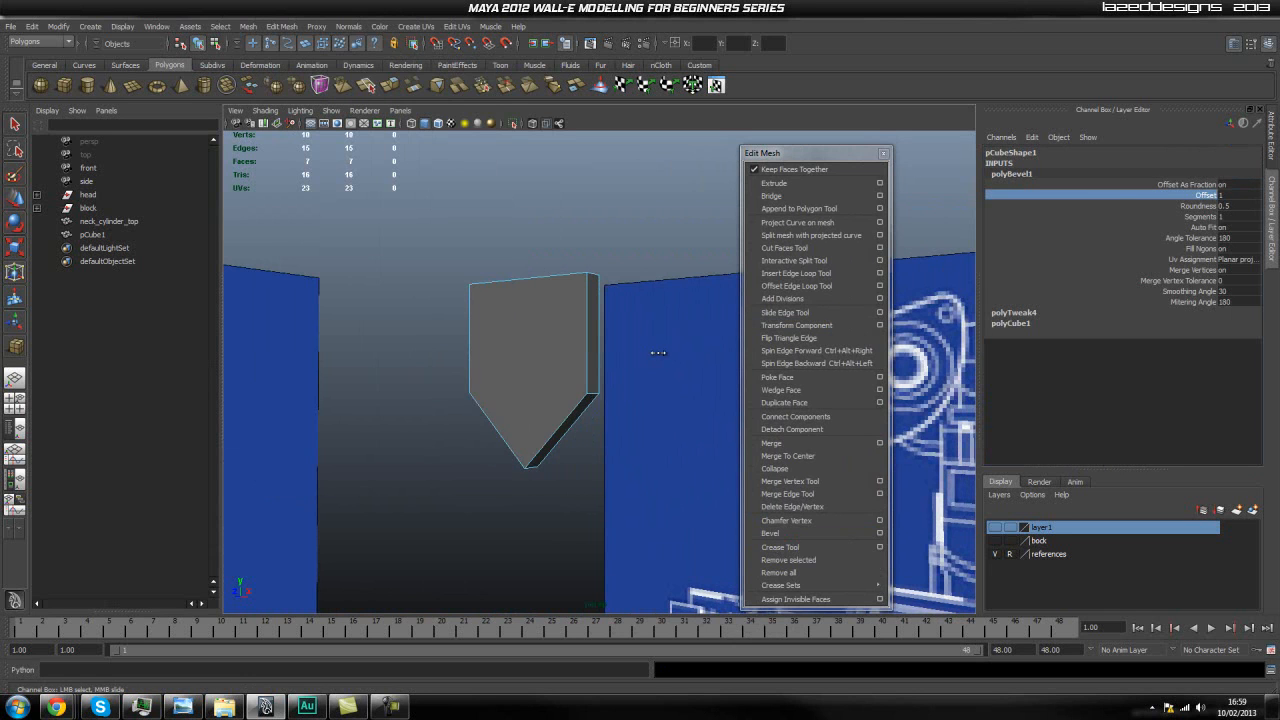
middle_drag(650, 354, 654, 356)
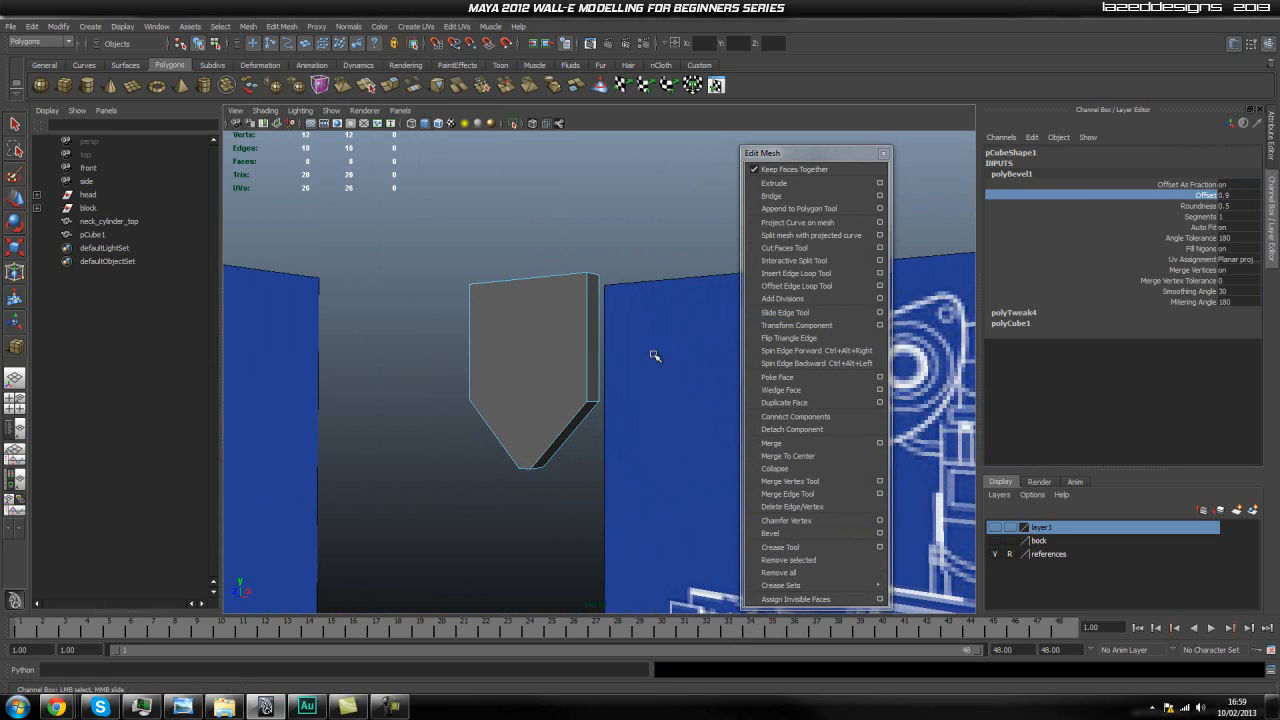
double_click(1225, 195)
key(Return)
key(t)
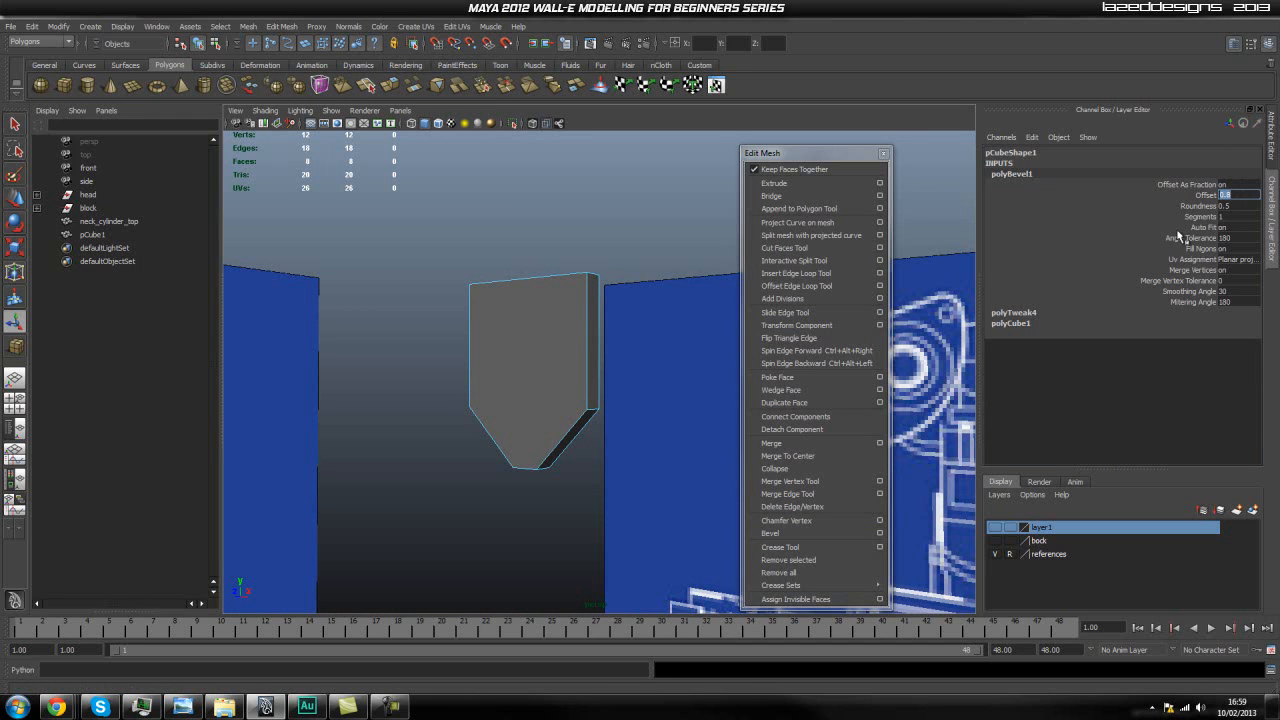
double_click(1222, 216)
key(Return)
Step: Delete the diagonal edges left by the bevel across the block's front and back faces
click(596, 469)
mouse_move(549, 475)
alt+mouse_down()
mouse_move(604, 484)
mouse_move(651, 449)
mouse_move(540, 490)
mouse_move(566, 481)
mouse_move(543, 451)
mouse_move(526, 466)
mouse_move(569, 397)
mouse_move(634, 422)
mouse_move(775, 426)
mouse_move(543, 470)
alt+mouse_up()
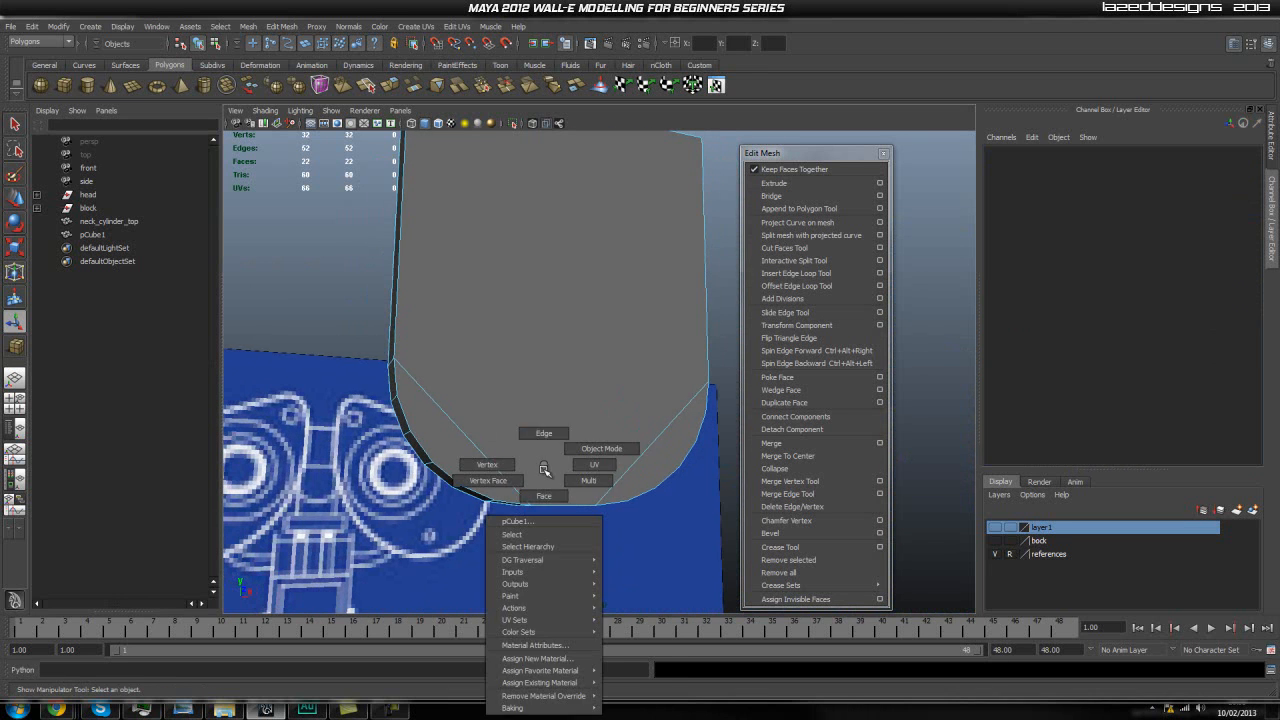
click(647, 446)
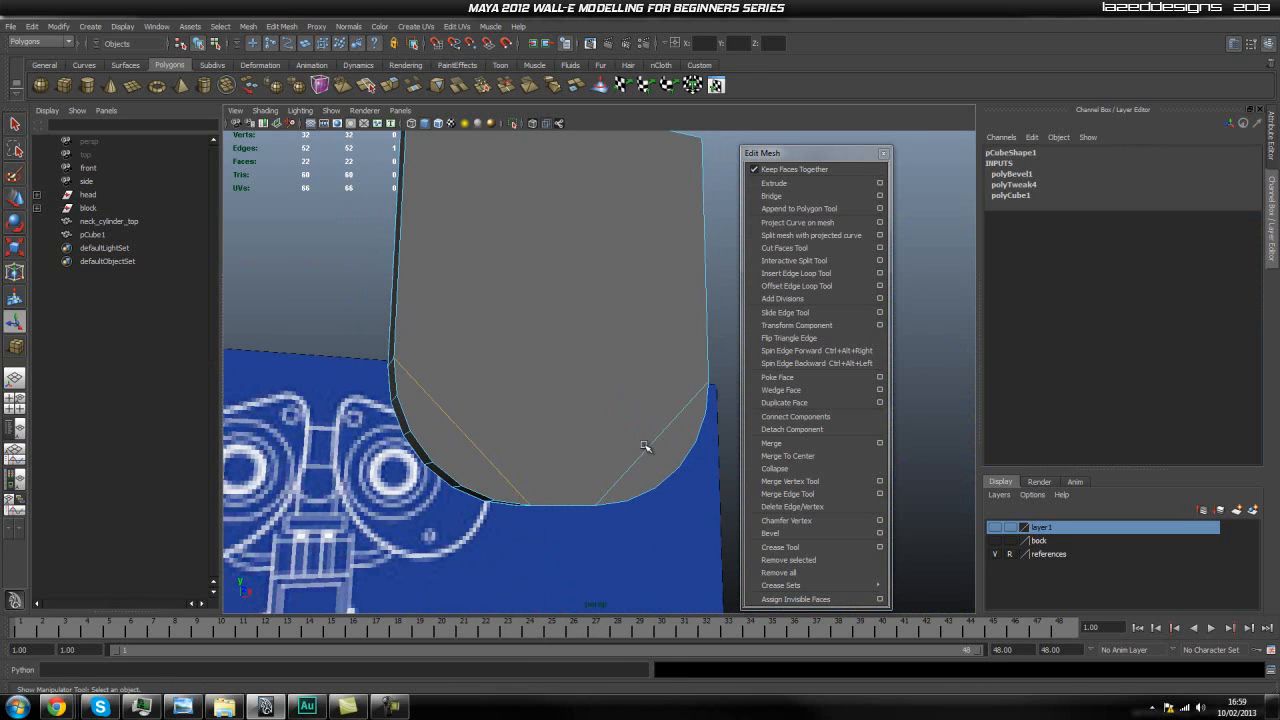
alt+drag(641, 447, 609, 406)
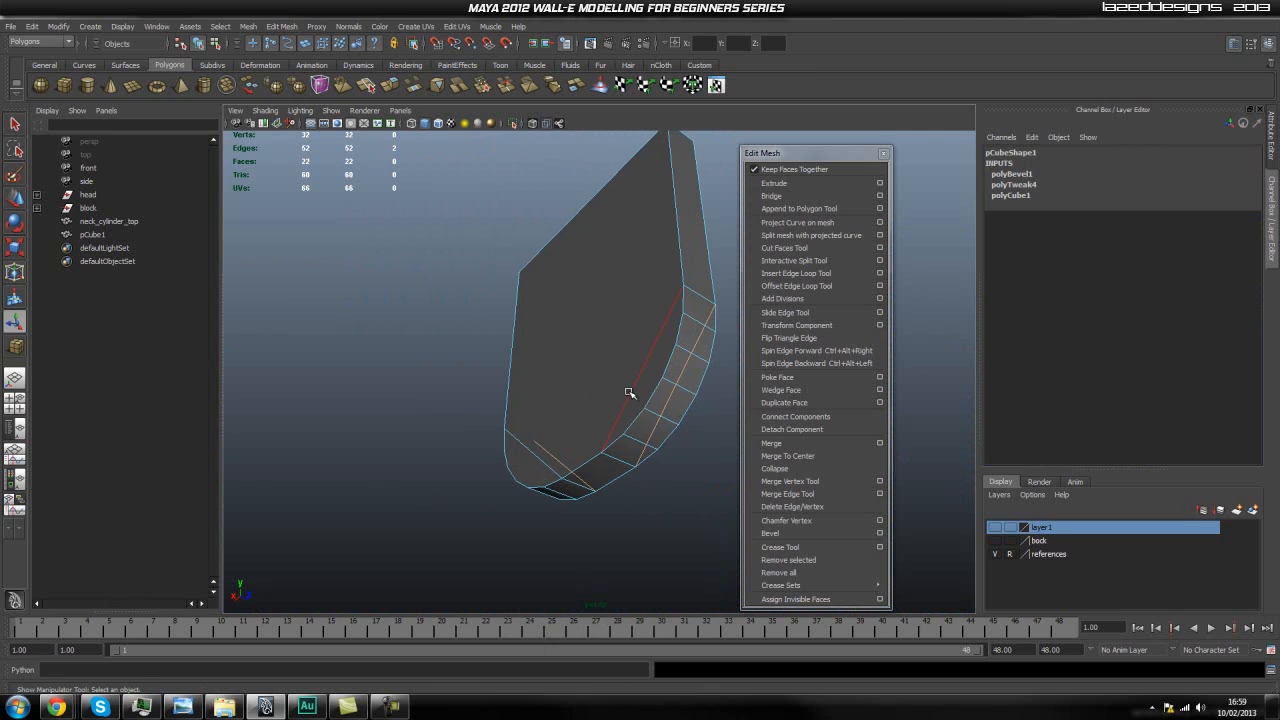
shift+right_drag(622, 388, 570, 402)
mouse_move(570, 402)
alt+mouse_down()
mouse_move(586, 409)
mouse_move(496, 383)
mouse_move(623, 397)
mouse_move(565, 408)
mouse_move(603, 331)
mouse_move(545, 388)
mouse_move(551, 400)
mouse_move(608, 397)
mouse_move(540, 411)
mouse_move(580, 403)
mouse_move(493, 400)
mouse_move(567, 386)
alt+mouse_up()
Step: Move the rounded block's rear vertices backward in the side view to make it thicker
key(space)
scroll(589, 374, up, 5)
right_click(560, 378)
right_drag(560, 373, 499, 363)
scroll(613, 409, down, 10)
scroll(625, 413, up, 6)
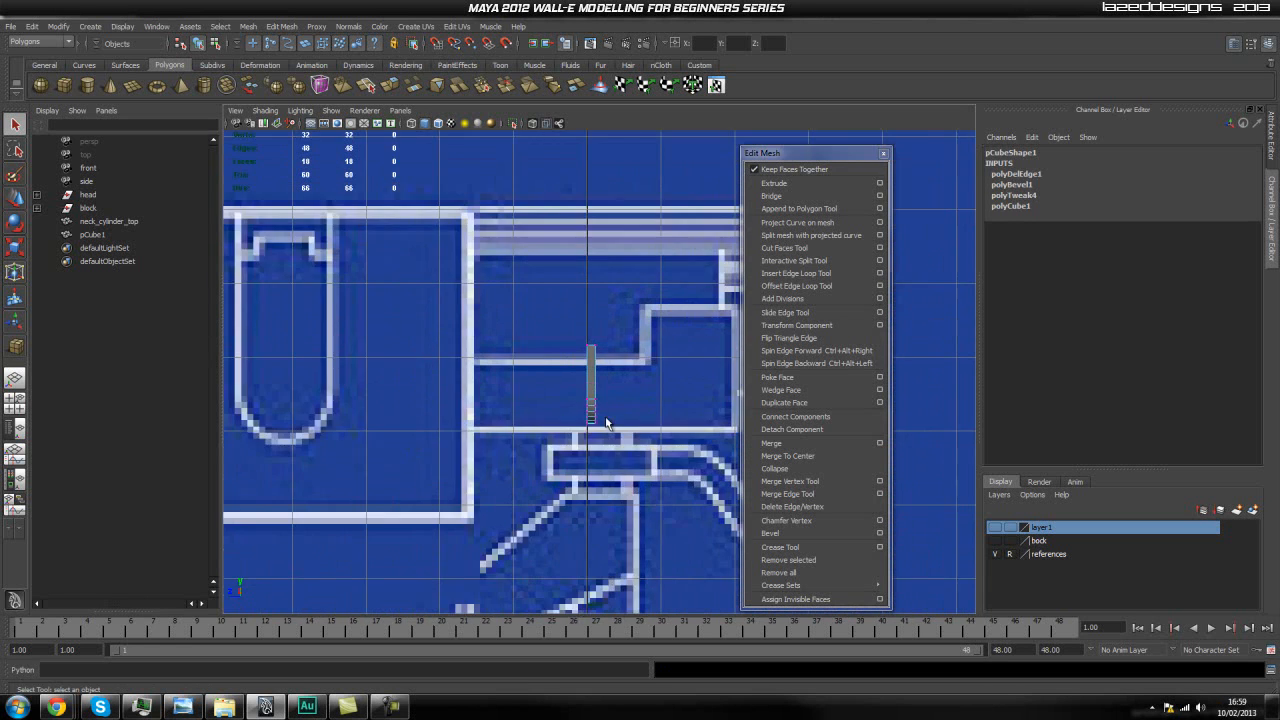
drag(565, 488, 587, 465)
key(w)
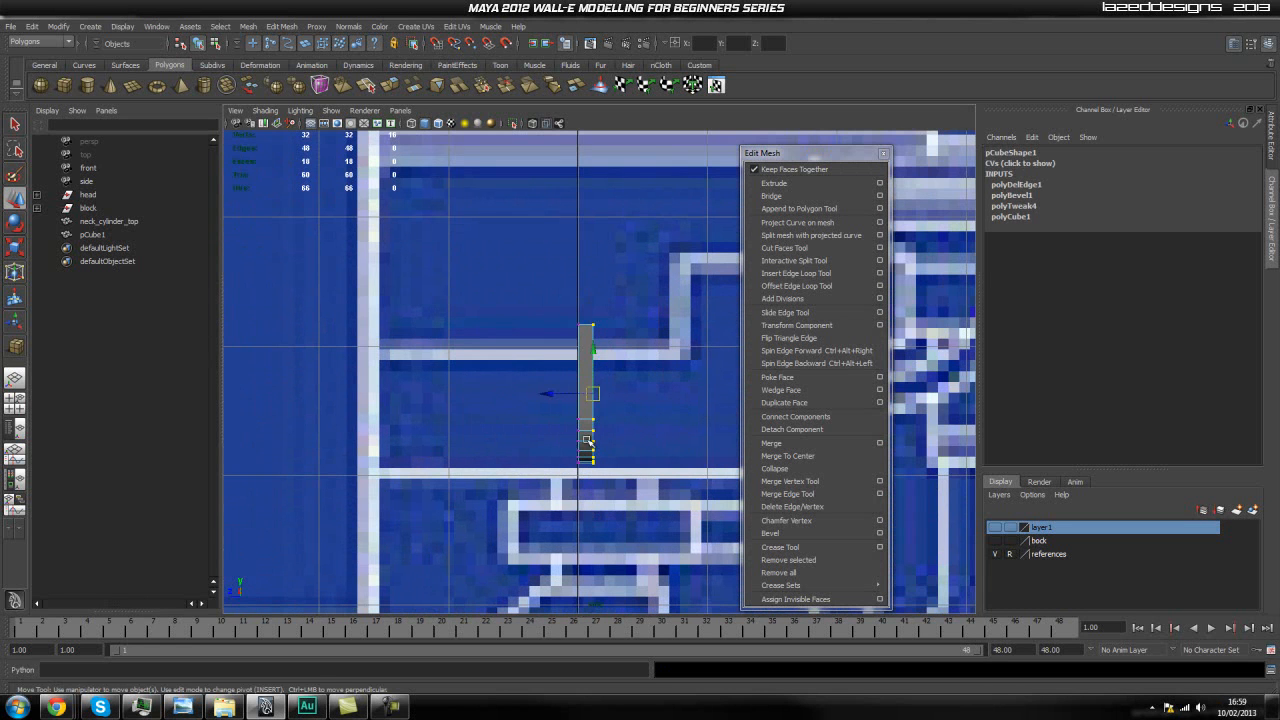
drag(564, 399, 586, 394)
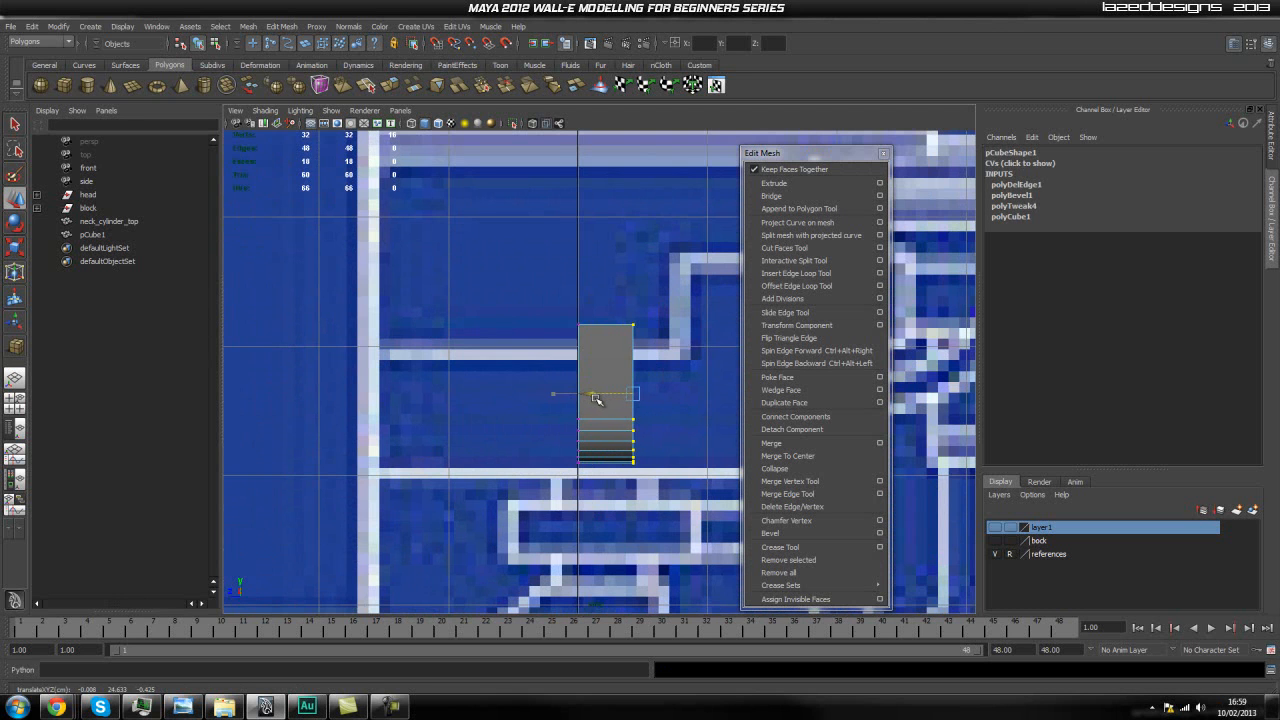
click(500, 346)
Step: Extrude the block's front face in place and scale it slightly inward to form a narrow border
key(space)
drag(600, 363, 599, 336)
alt+drag(598, 350, 566, 405)
right_drag(530, 398, 533, 431)
click(531, 411)
click(775, 183)
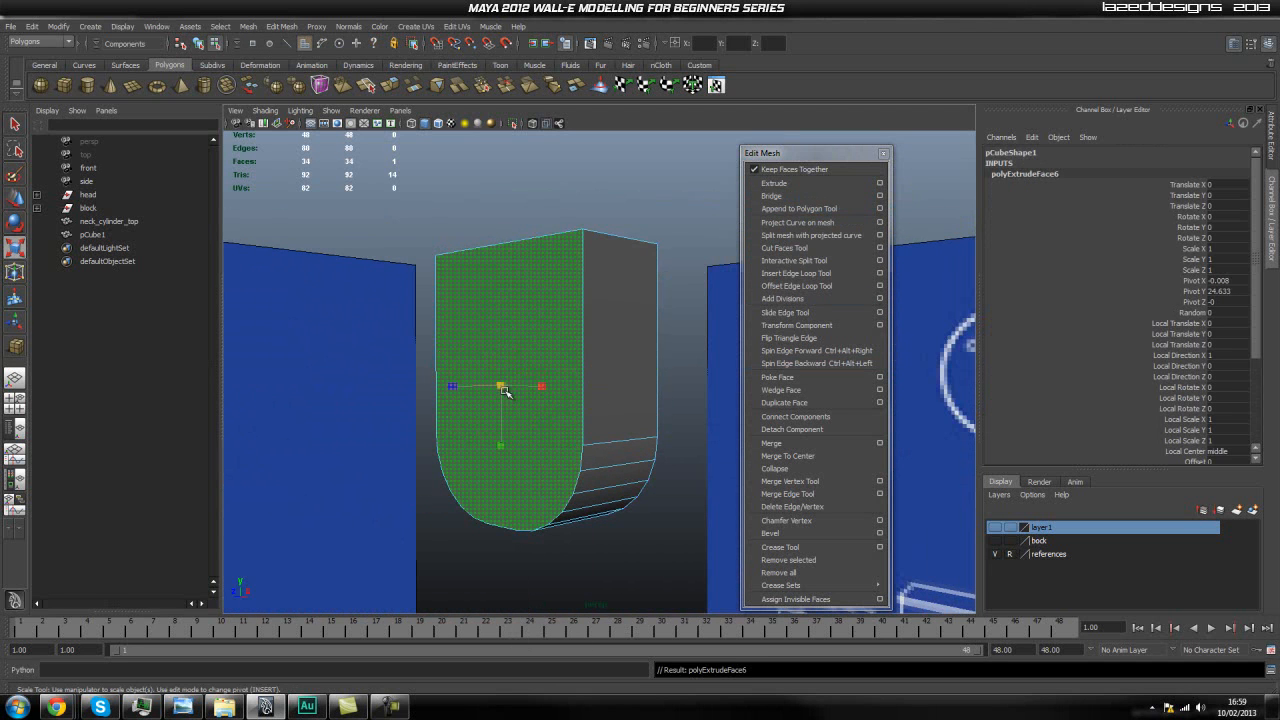
drag(501, 389, 494, 419)
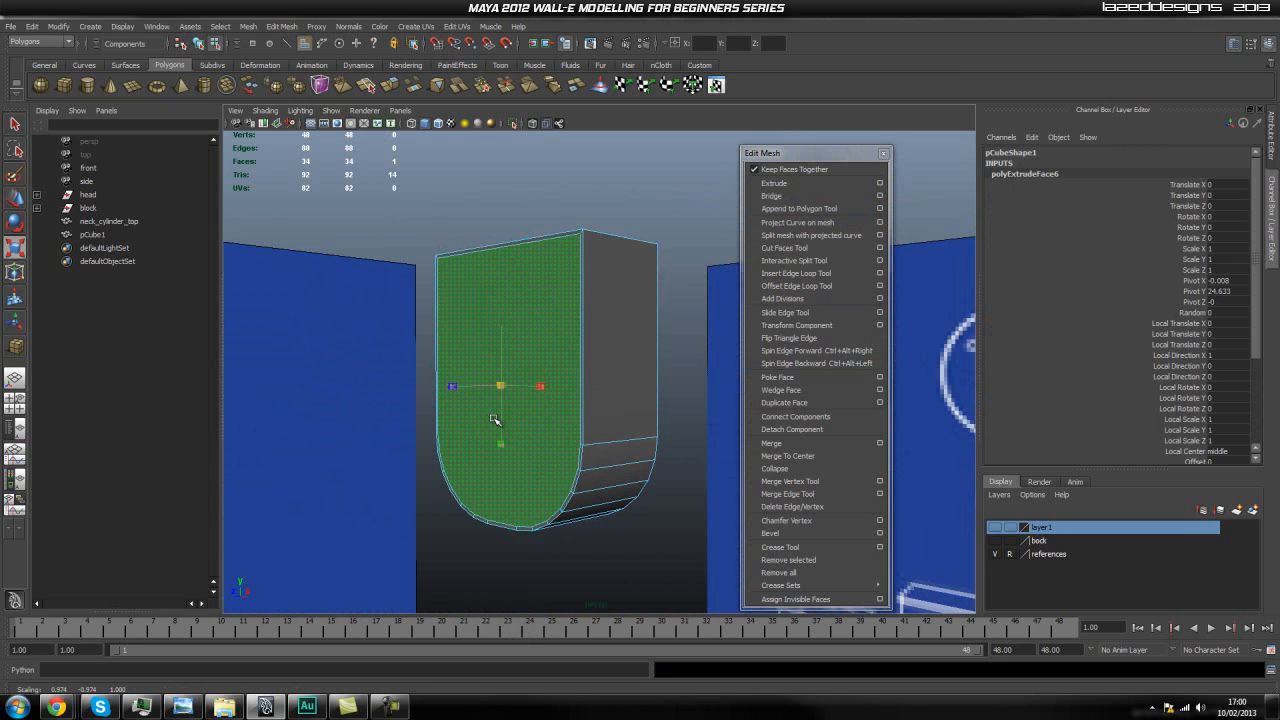
mouse_move(549, 432)
alt+mouse_down()
mouse_move(620, 434)
mouse_move(572, 438)
alt+mouse_up()
scroll(572, 438, up, 4)
alt+middle_drag(548, 442, 572, 427)
scroll(477, 418, down, 2)
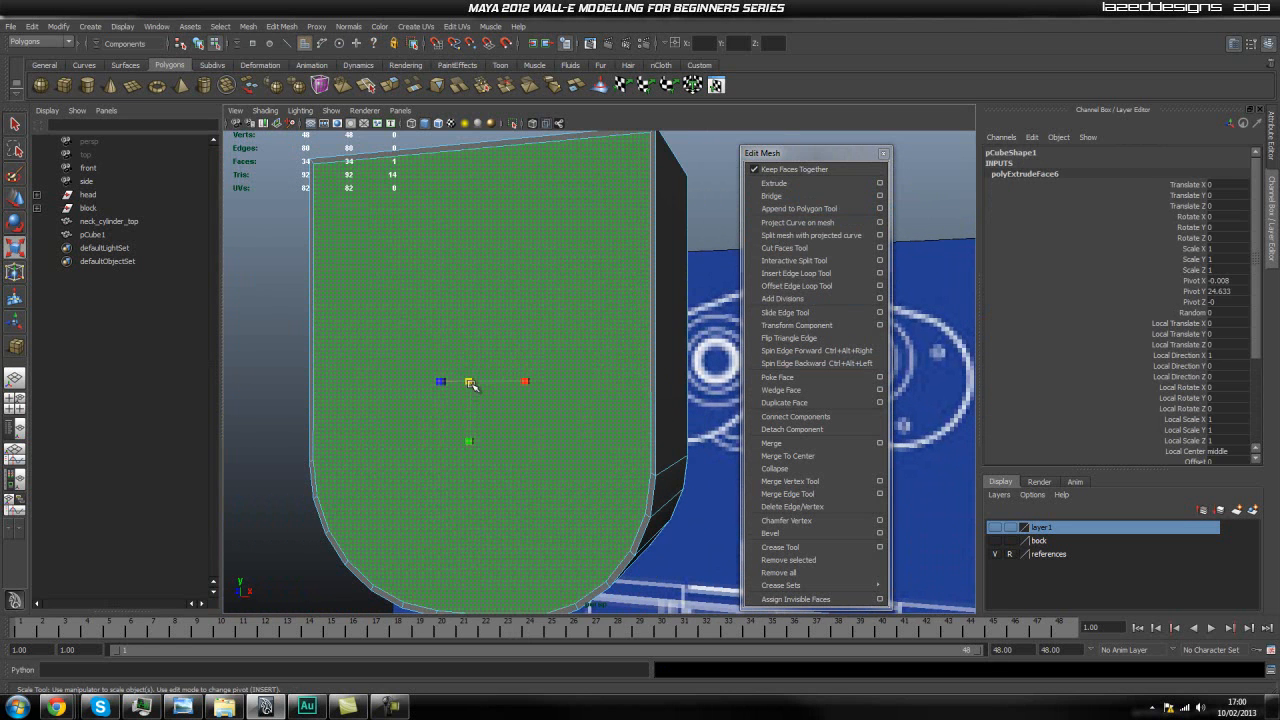
drag(469, 383, 460, 386)
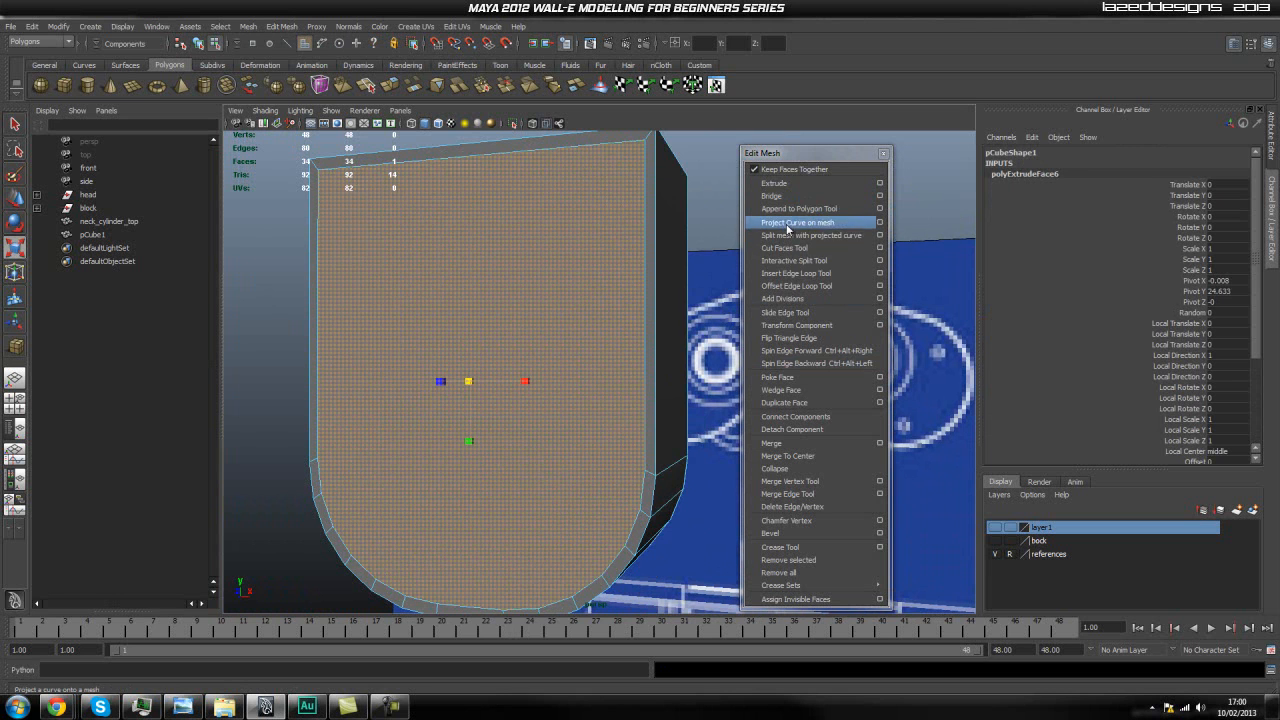
Step: Extrude the inset front face slightly outward, then extrude it again and scale it inward for another narrow border
click(774, 183)
alt+drag(445, 362, 480, 442)
click(774, 183)
key(r)
drag(450, 383, 442, 398)
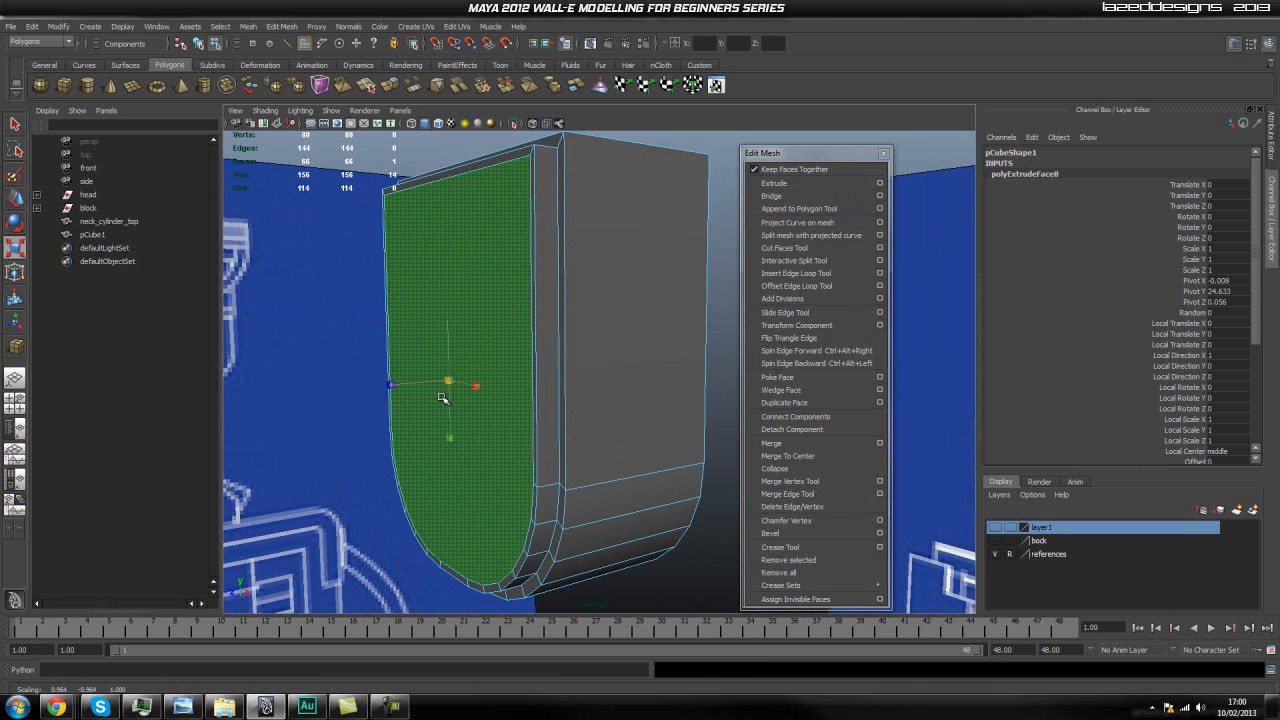
alt+drag(524, 416, 573, 433)
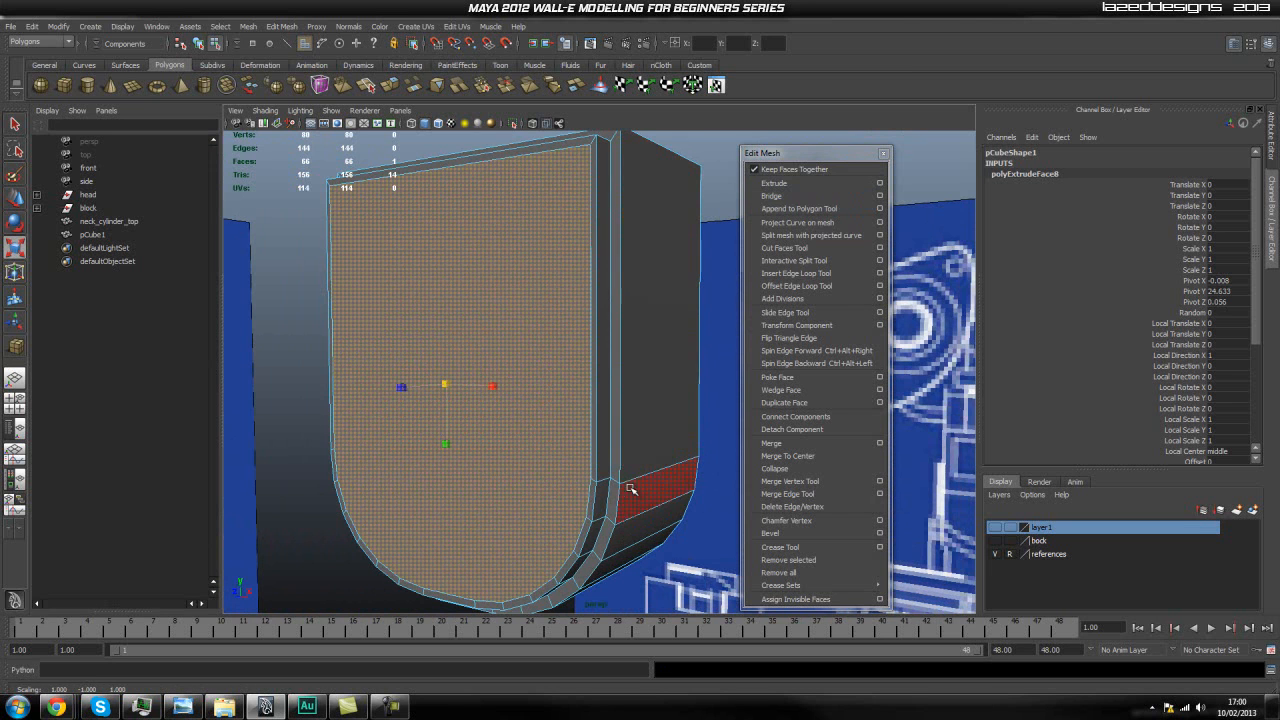
Step: Cut the block's front face with two horizontal edges joining opposite vertices where the rounded bottom begins, using the Interactive Split Tool
click(716, 523)
right_drag(557, 468, 605, 443)
alt+drag(593, 441, 546, 487)
alt+drag(634, 470, 474, 460)
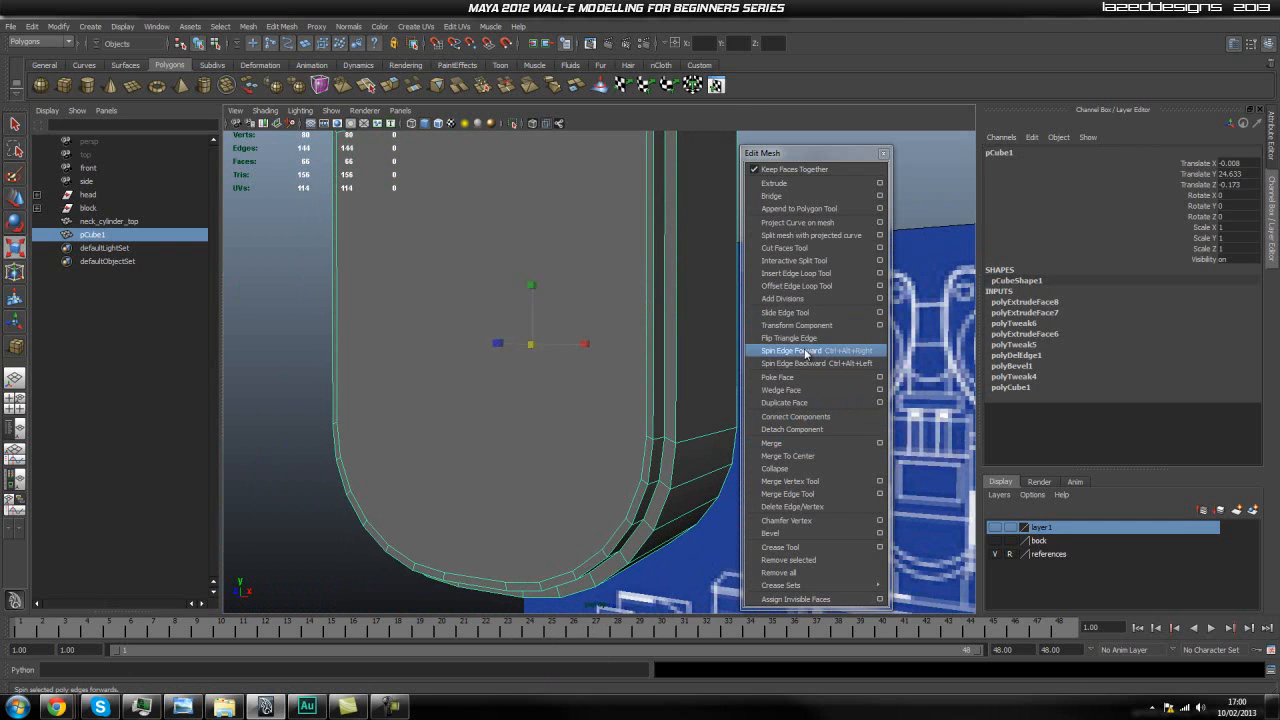
click(880, 260)
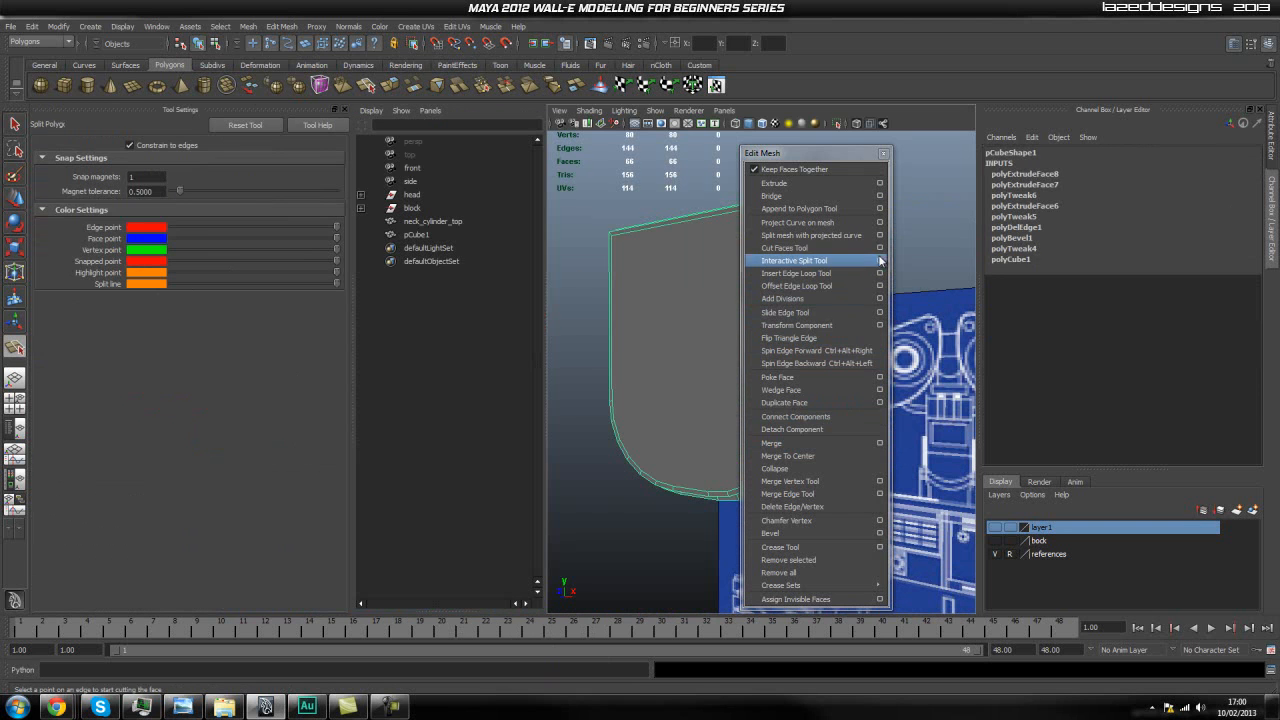
click(338, 110)
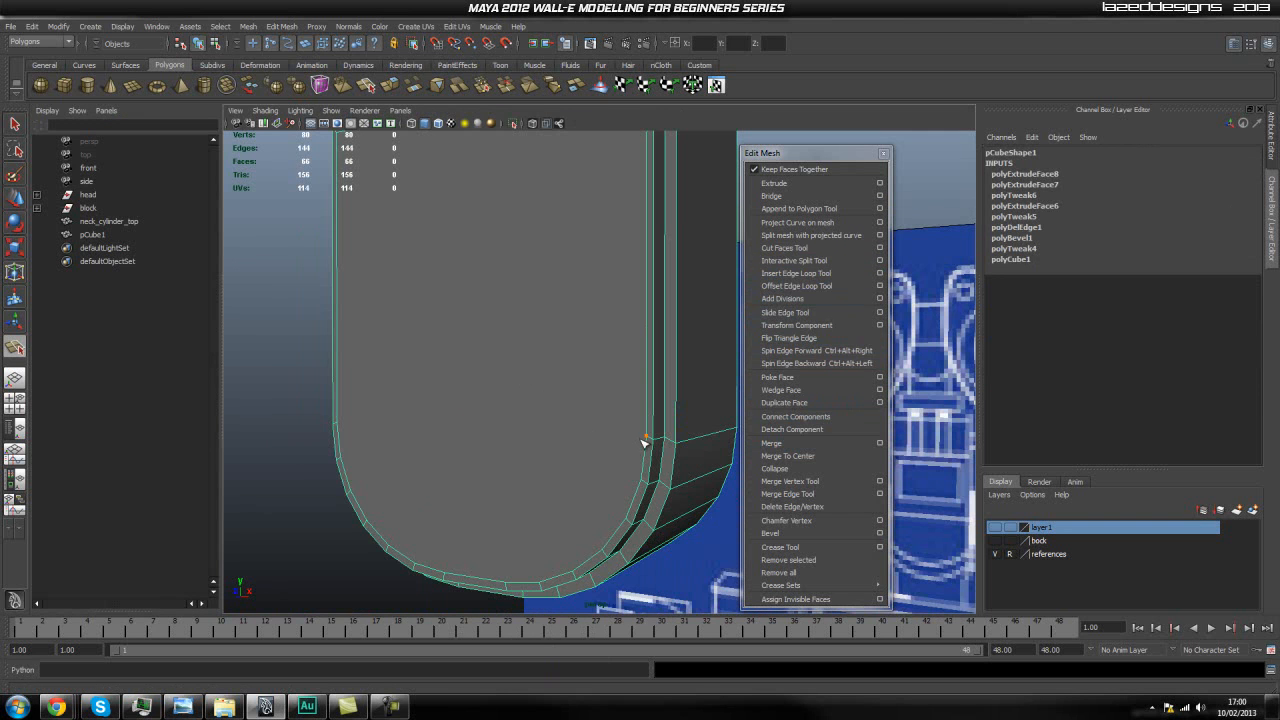
alt+drag(447, 450, 570, 438)
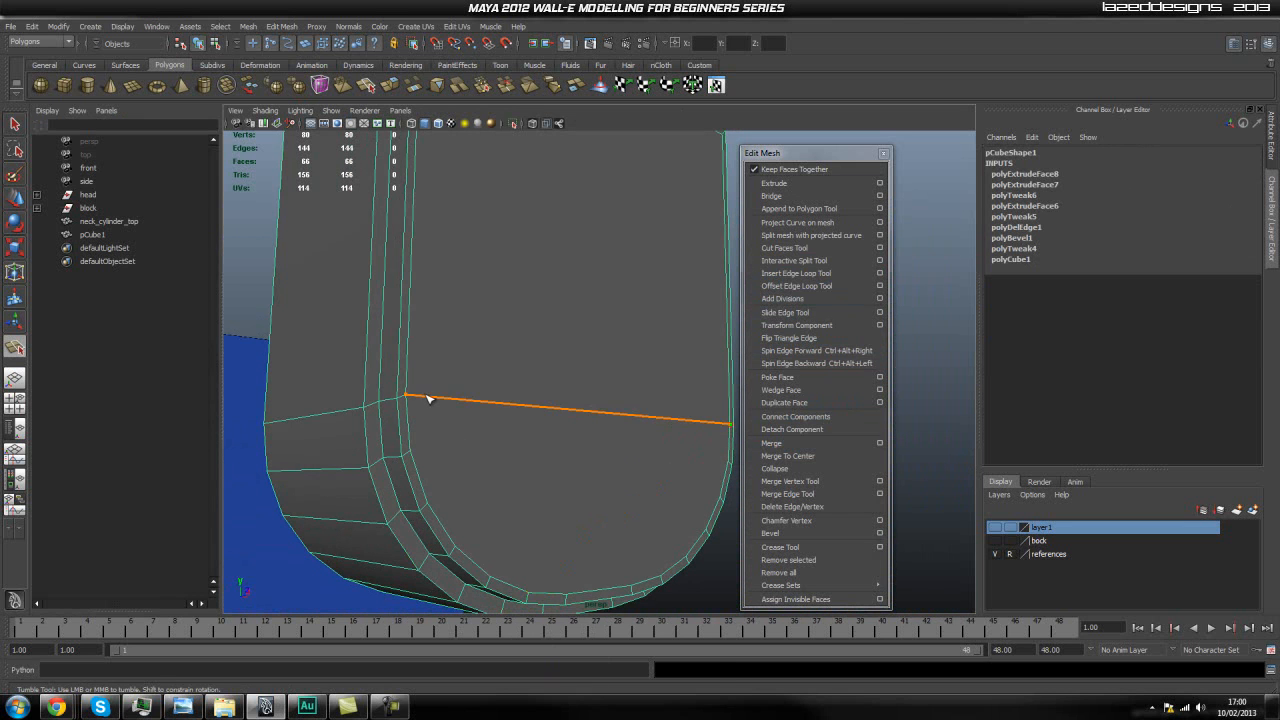
click(428, 398)
key(Return)
click(413, 451)
alt+drag(420, 454, 612, 461)
key(Return)
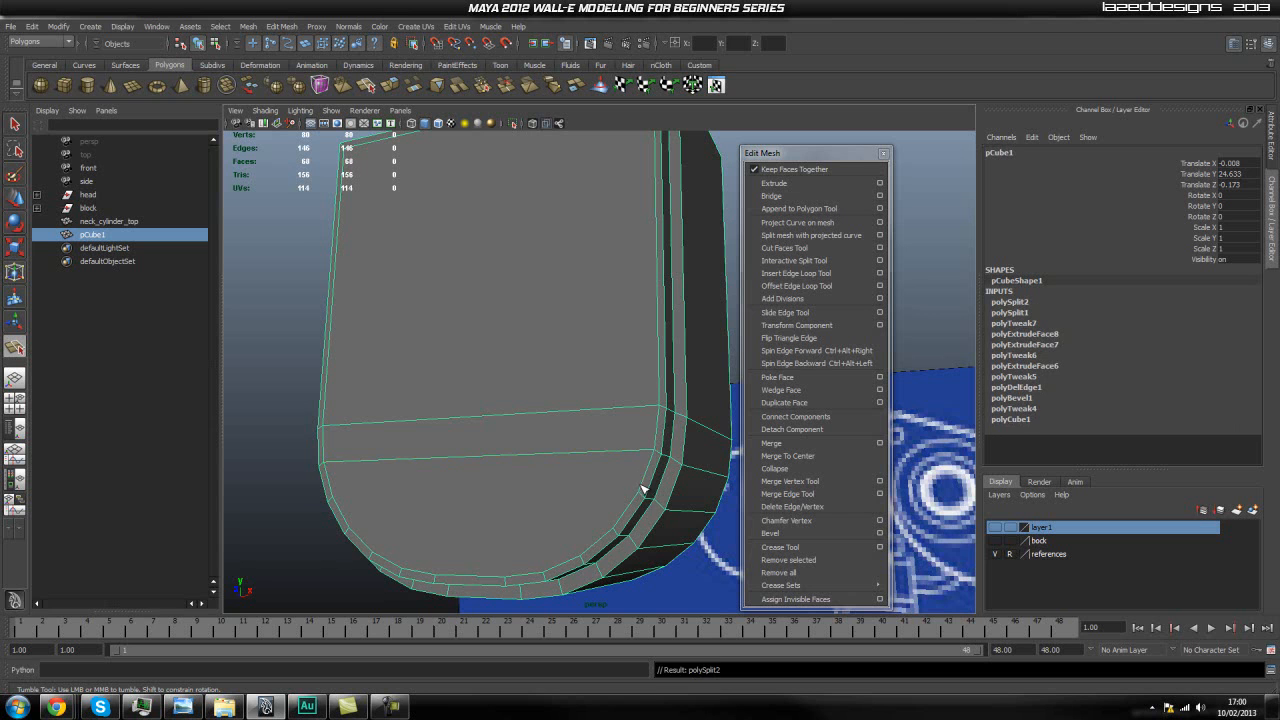
Step: Split the front face with two more horizontal edges between the next pairs of opposite vertices down the curve
click(637, 493)
alt+drag(510, 470, 440, 524)
click(372, 498)
key(Return)
click(386, 542)
click(609, 541)
key(Return)
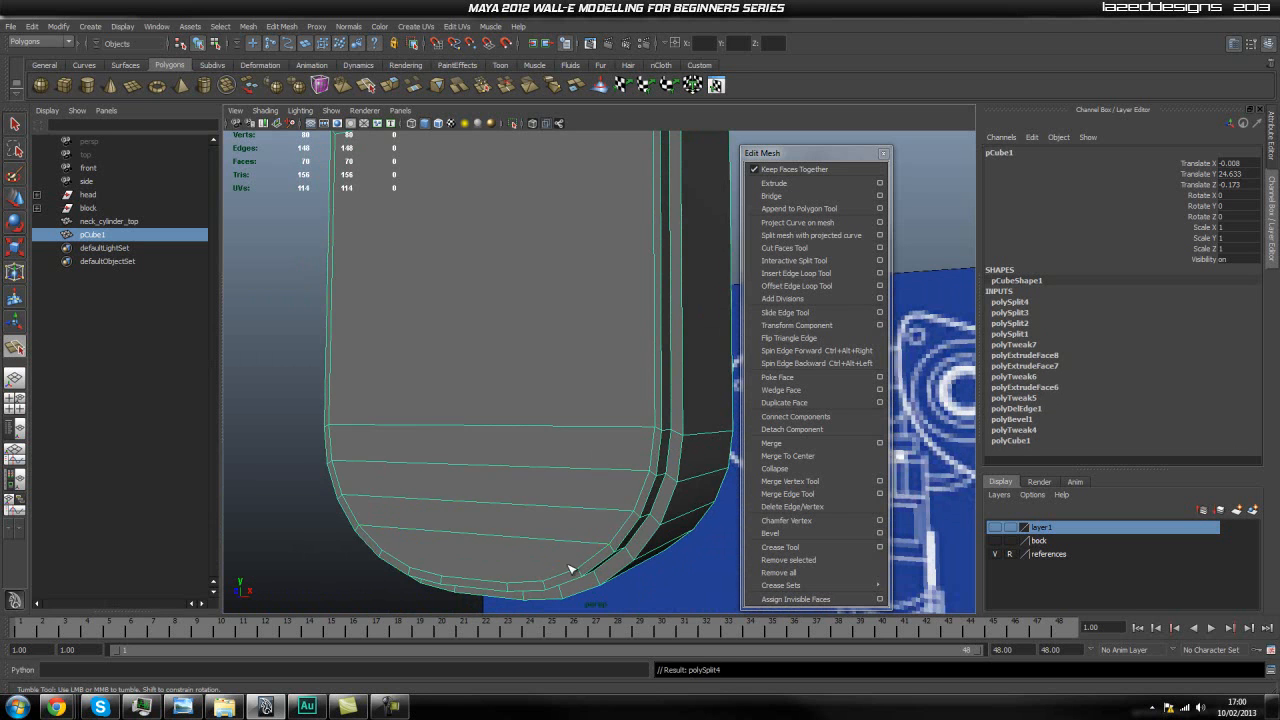
Step: Add the last two horizontal cuts between opposite vertices near the lowest part of the front face's curve
alt+drag(509, 540, 514, 571)
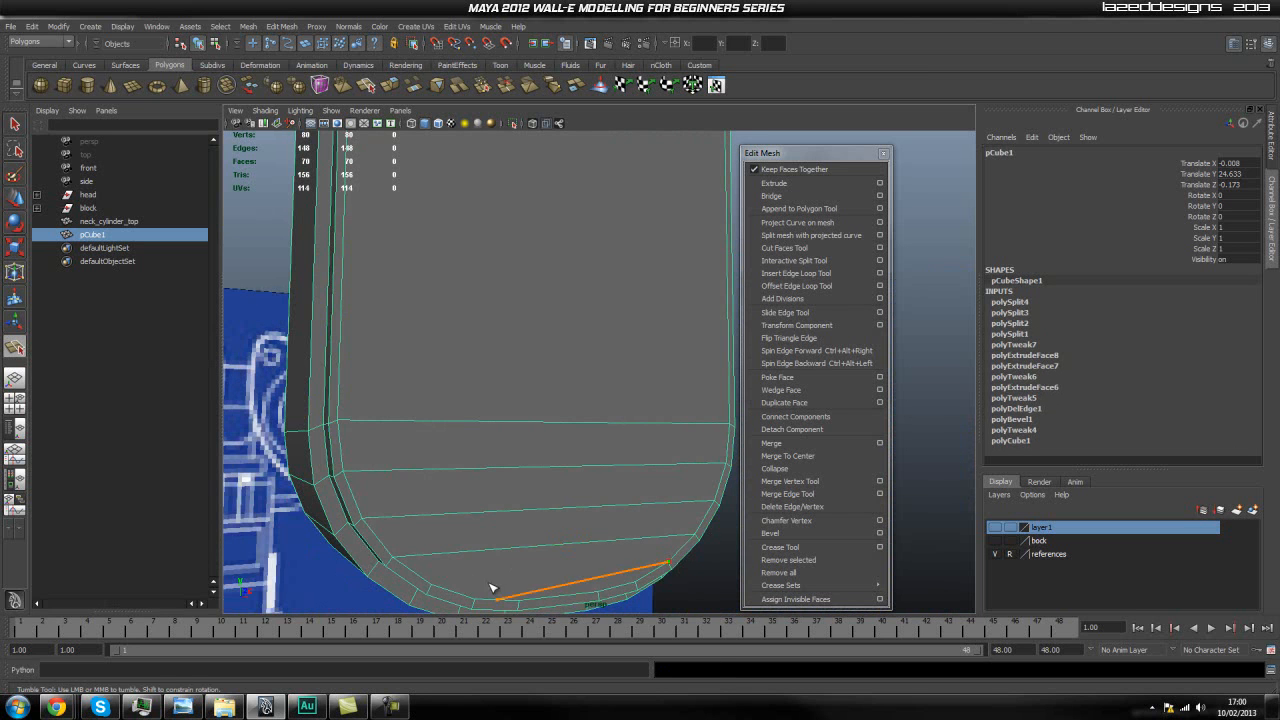
key(Return)
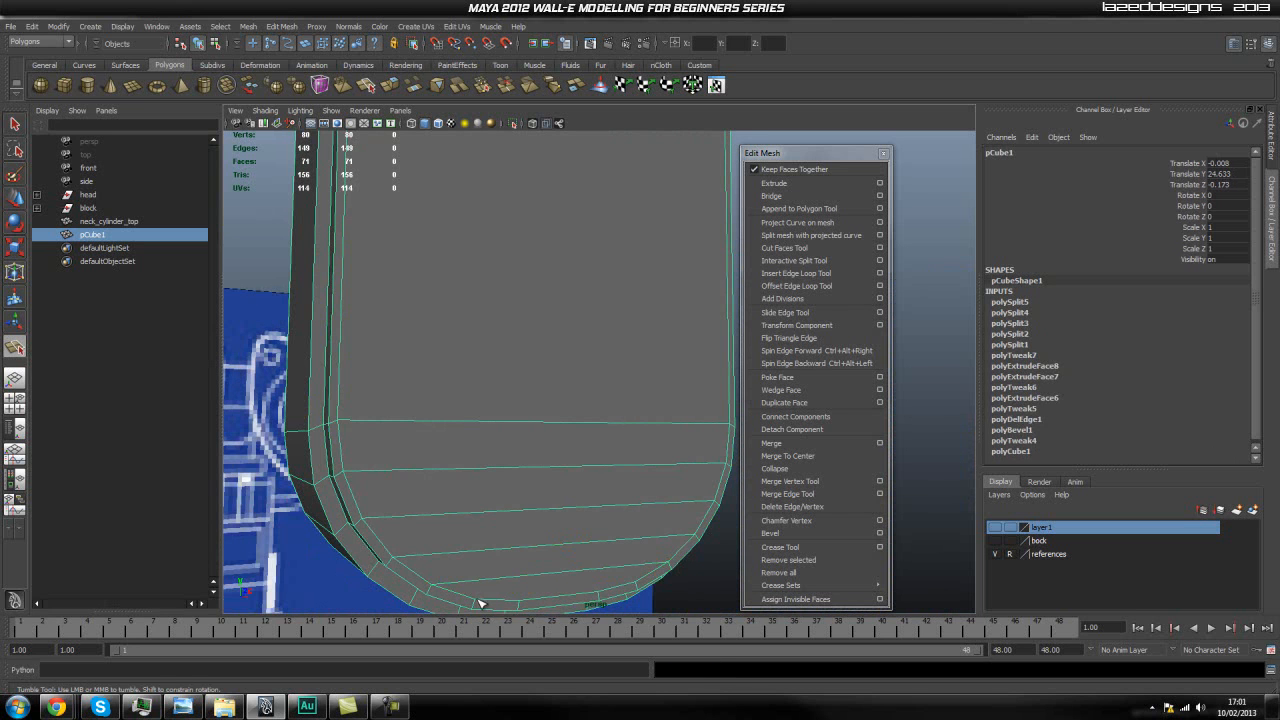
click(636, 583)
key(Return)
alt+drag(640, 586, 587, 572)
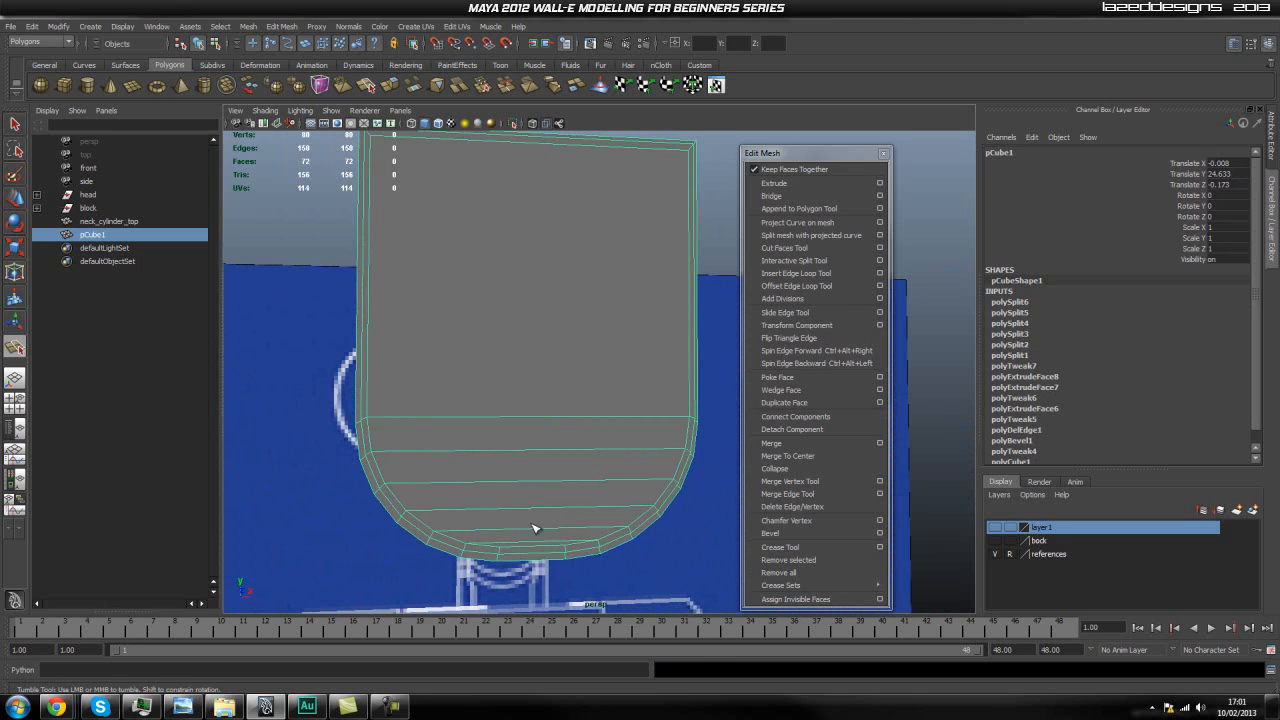
Step: Examine the new cuts and border edges around the rounded bottom of the front face, then leave the split tool
alt+right_drag(505, 553, 487, 565)
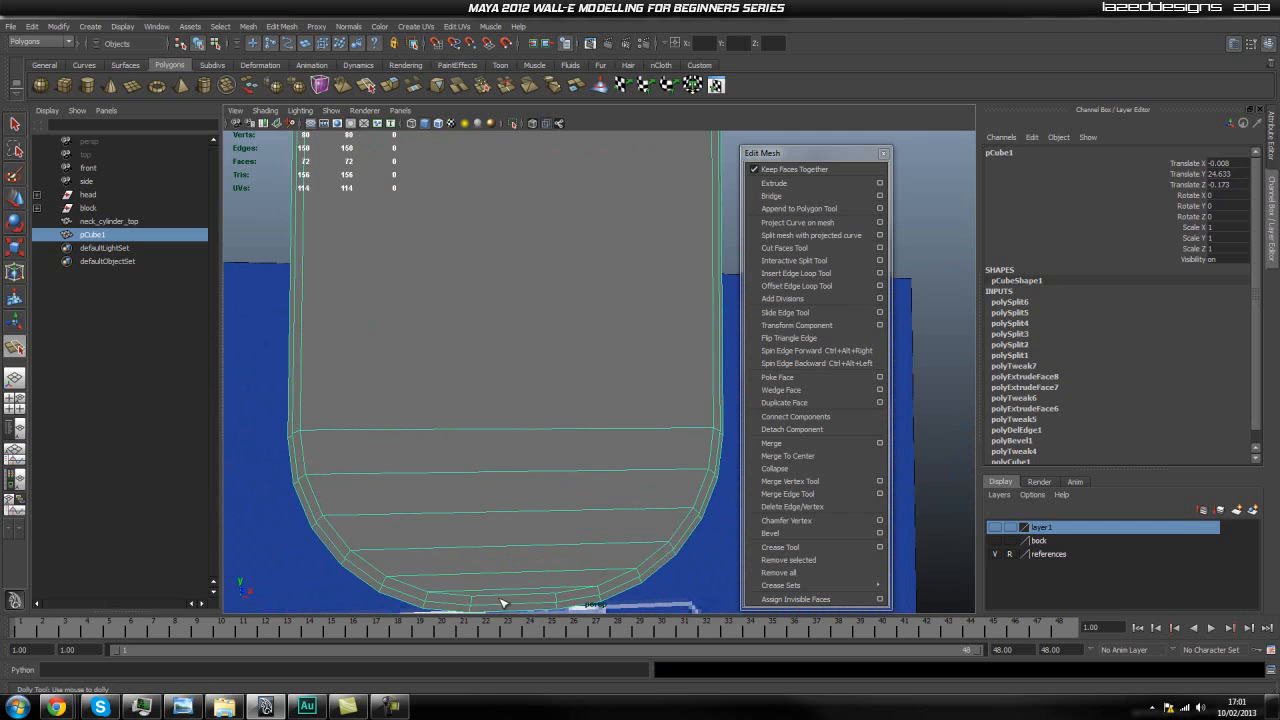
alt+middle_drag(508, 597, 515, 497)
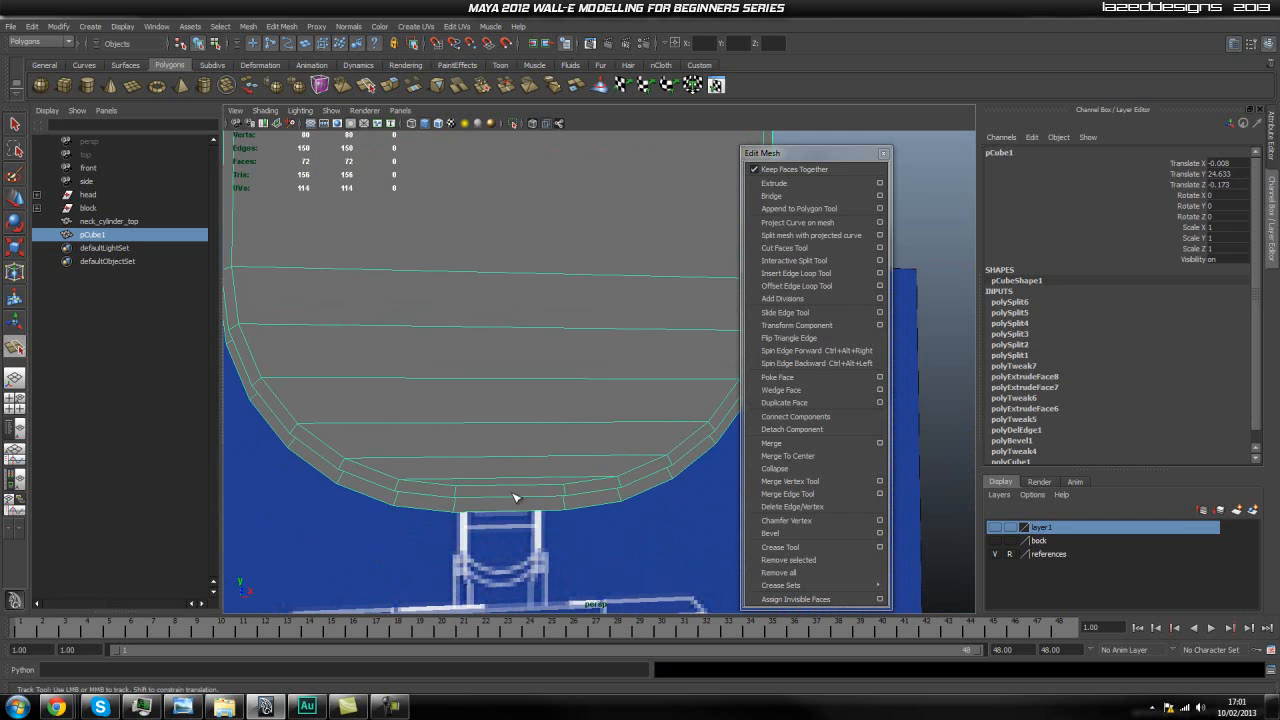
alt+drag(538, 494, 553, 471)
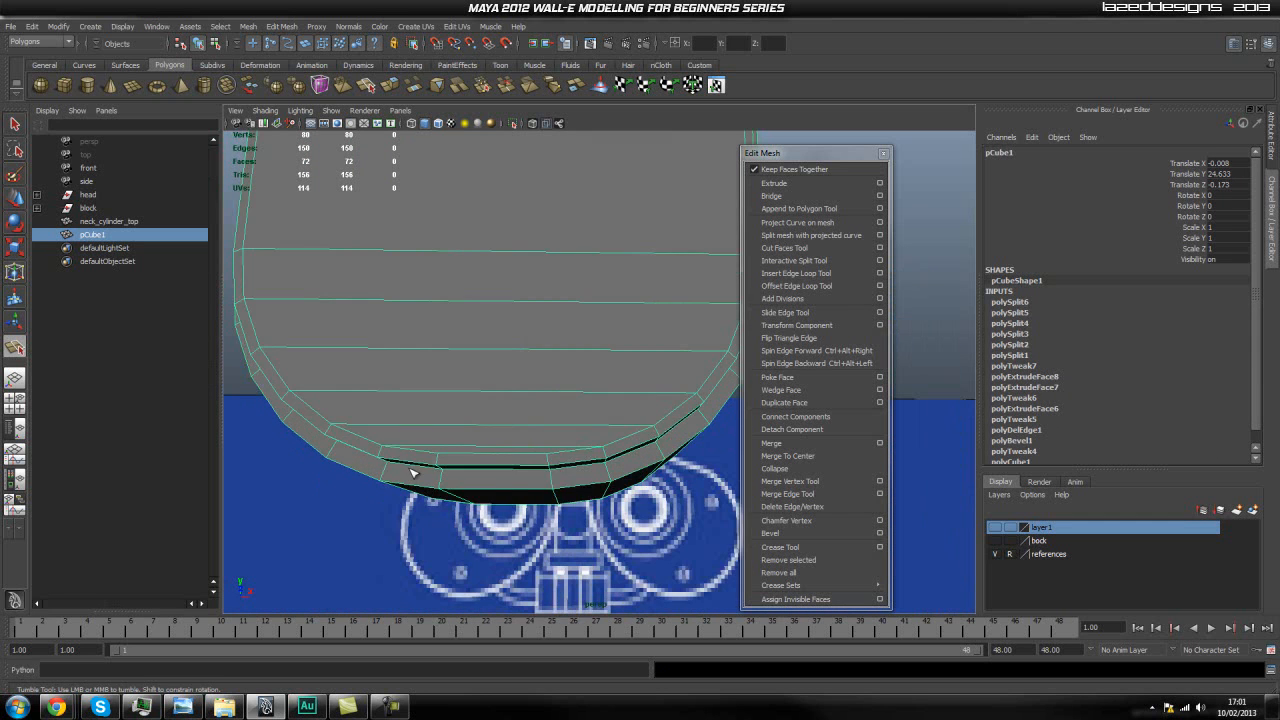
alt+right_drag(421, 476, 497, 457)
alt+drag(497, 457, 466, 486)
mouse_move(466, 486)
alt+middle_down()
mouse_move(527, 489)
mouse_move(481, 492)
alt+middle_up()
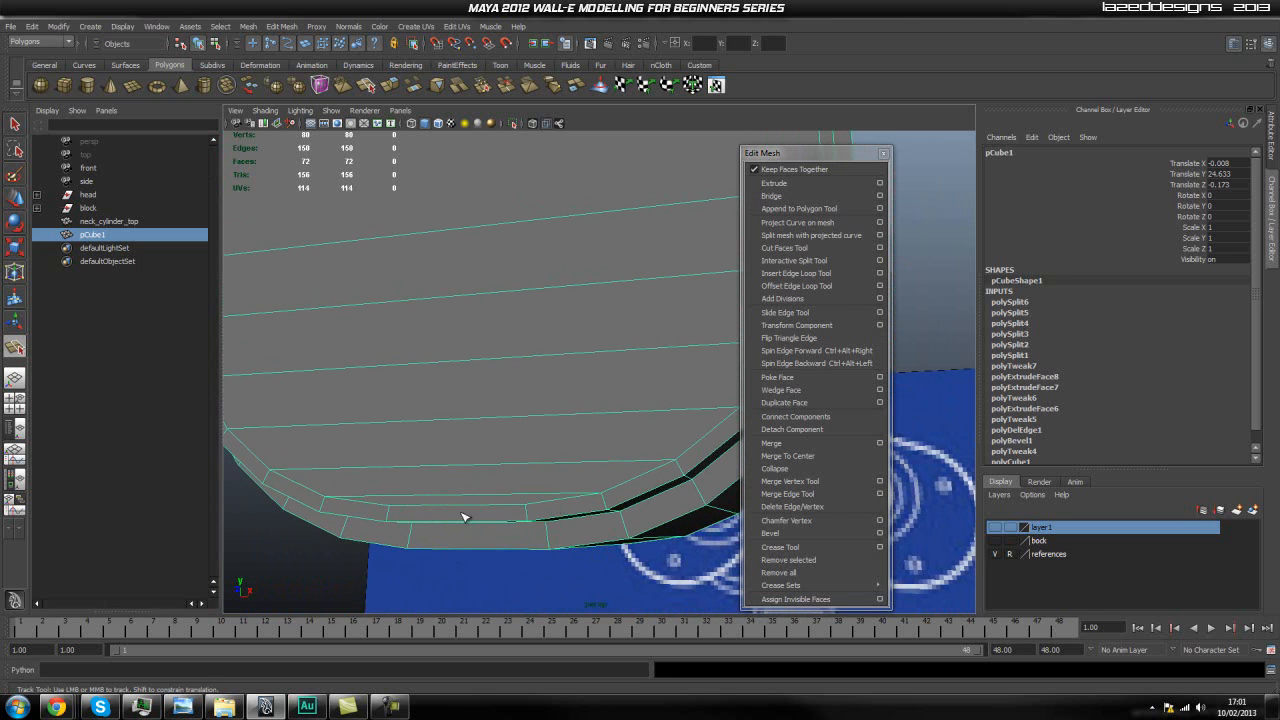
key(q)
right_drag(481, 464, 537, 445)
scroll(540, 444, down, 5)
alt+drag(624, 454, 546, 482)
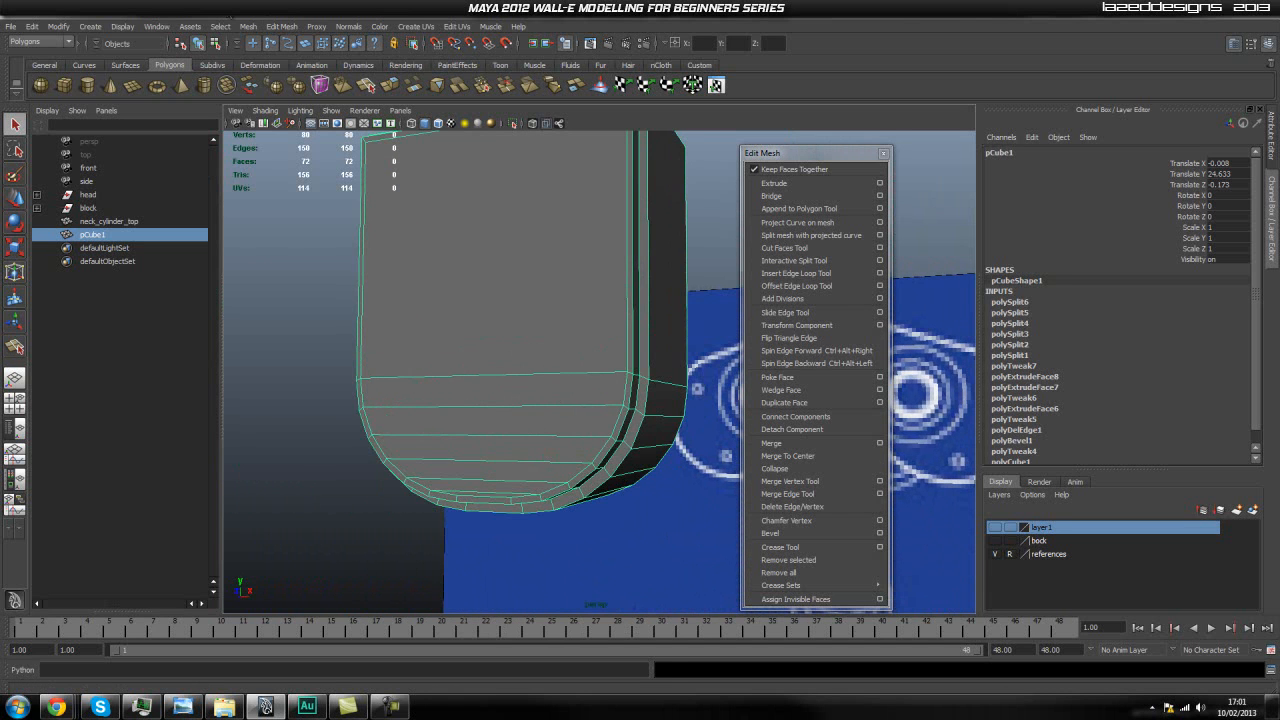
Step: Run Cleanup on the block to select faces with more than 4 sides and inspect its back face
click(246, 27)
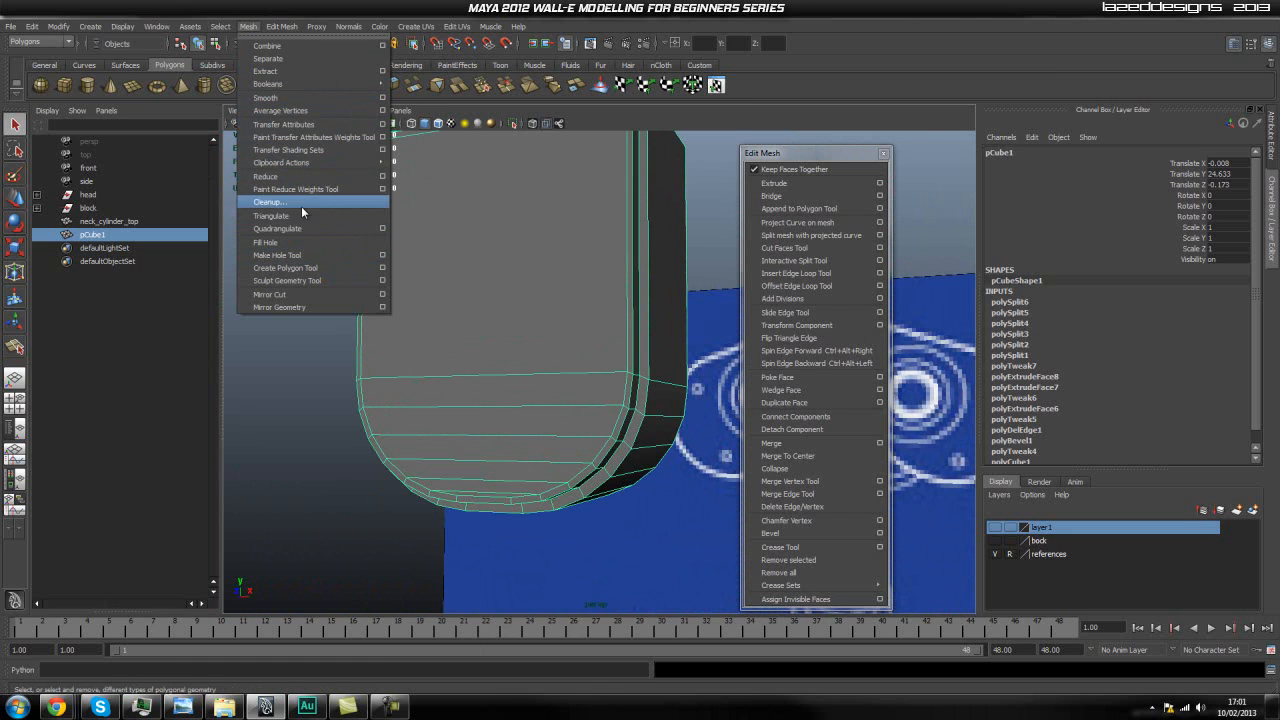
click(270, 202)
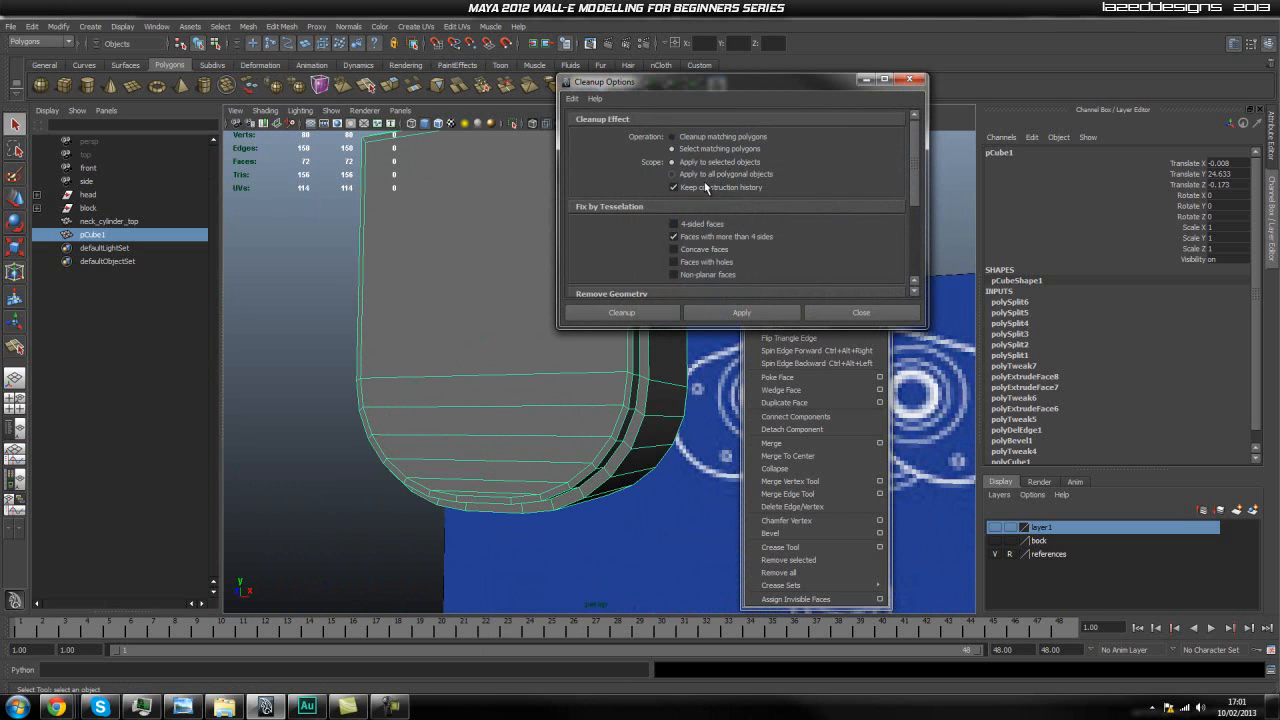
click(622, 312)
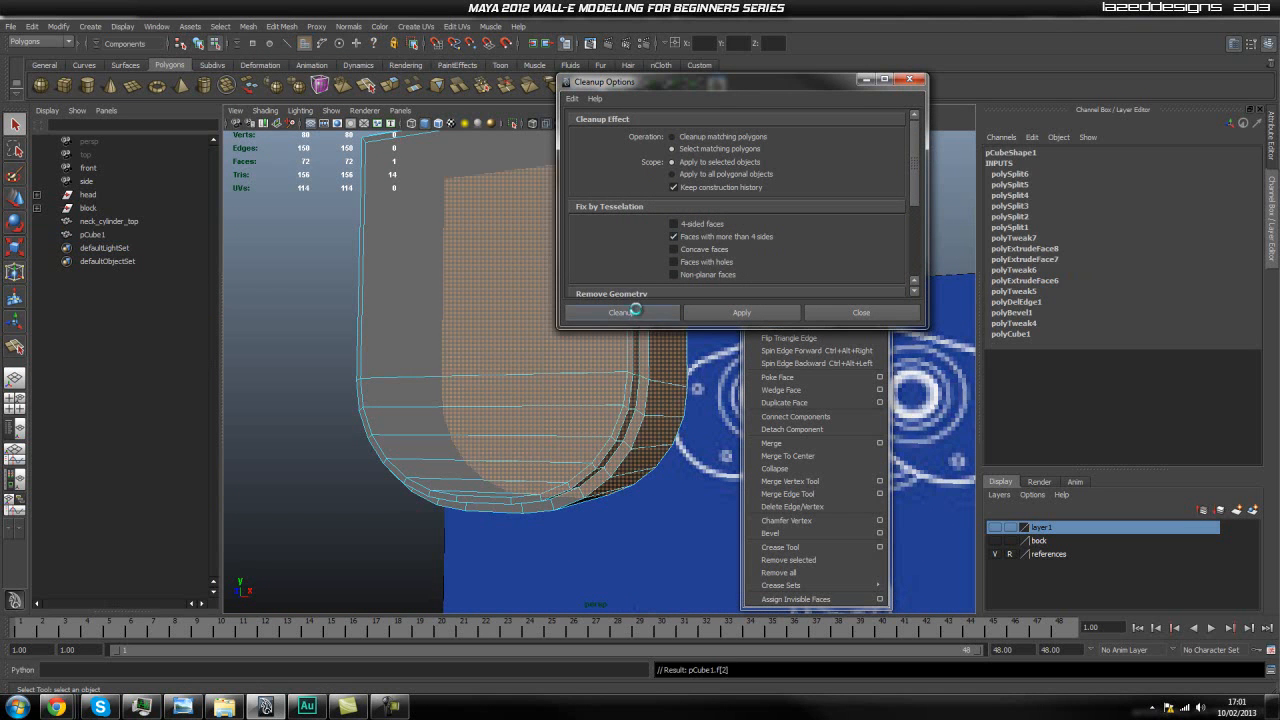
alt+drag(608, 322, 480, 358)
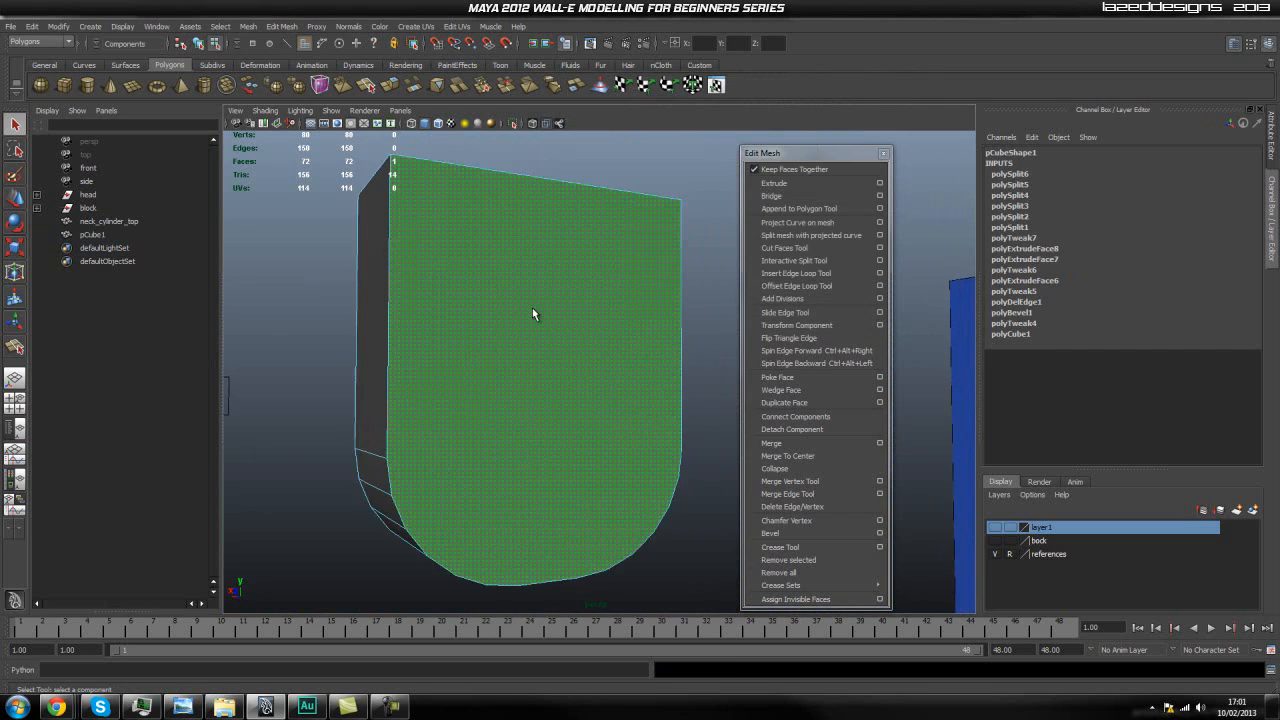
alt+drag(529, 451, 692, 416)
click(692, 416)
Step: Extrude the block's back face in place and scale it slightly inward to form a narrow border
right_drag(523, 348, 591, 335)
click(530, 384)
alt+drag(491, 446, 528, 380)
right_drag(528, 380, 552, 400)
click(544, 352)
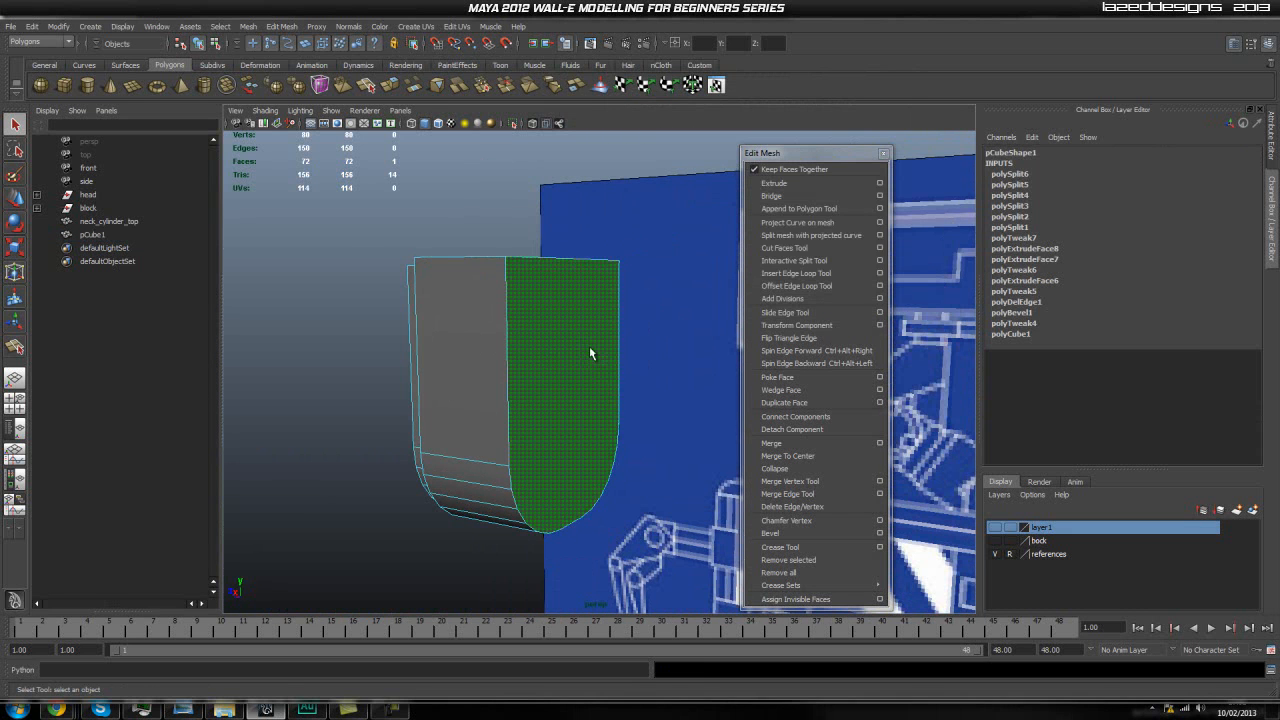
click(775, 183)
scroll(514, 371, up, 3)
key(r)
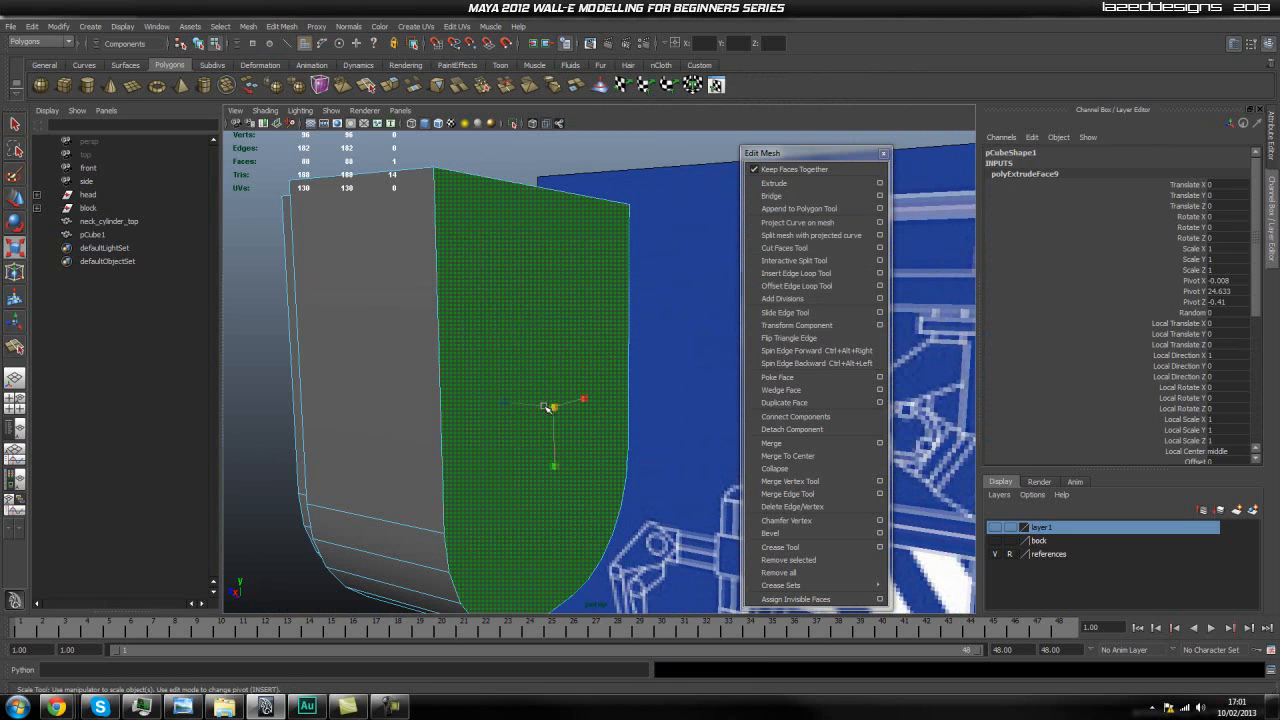
drag(557, 407, 471, 374)
right_drag(470, 376, 523, 358)
click(617, 437)
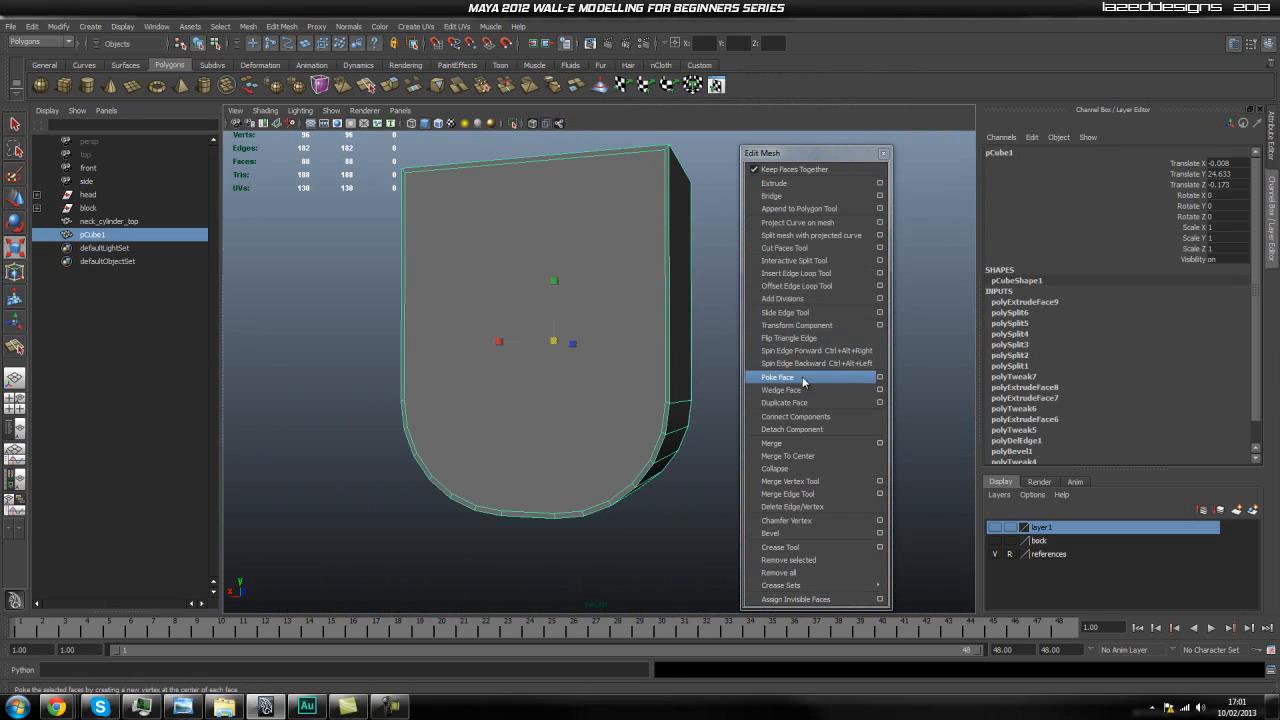
Step: Cut the inset back face with two horizontal edges joining opposite vertices where the rounded bottom begins
click(800, 249)
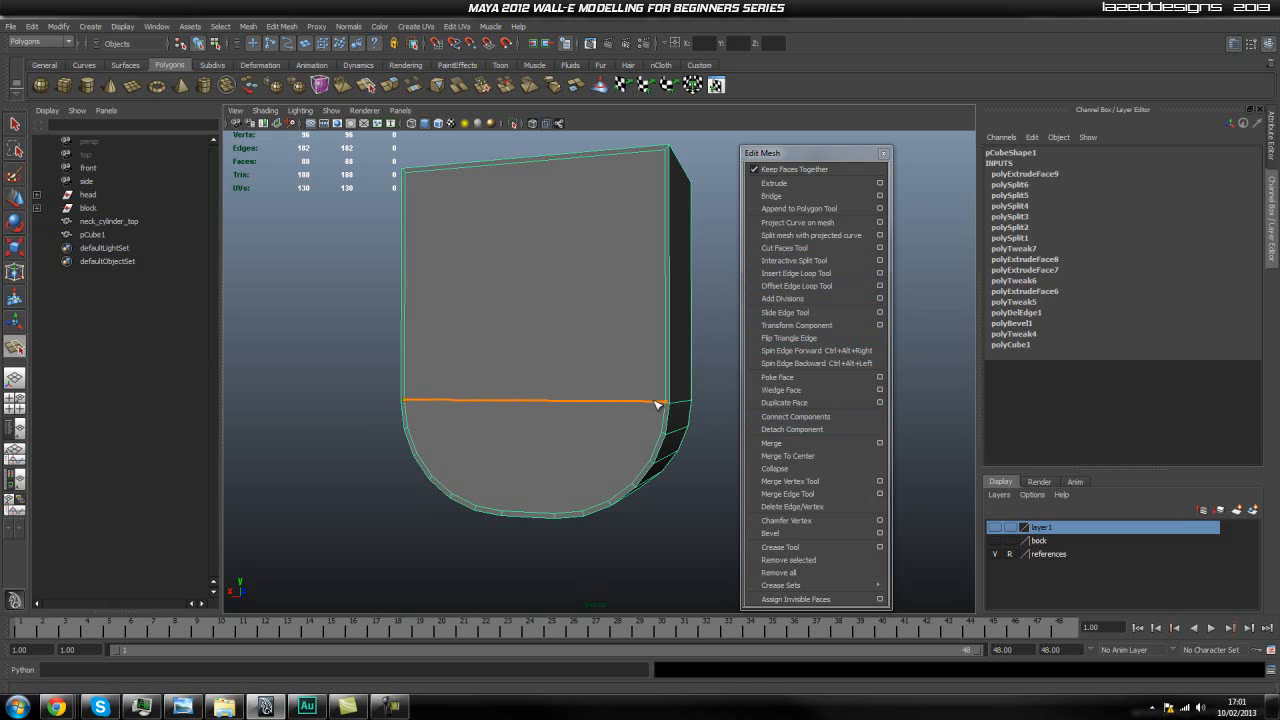
key(Return)
scroll(476, 470, up, 2)
alt+middle_drag(478, 434, 466, 400)
key(F8)
drag(590, 435, 652, 421)
key(Return)
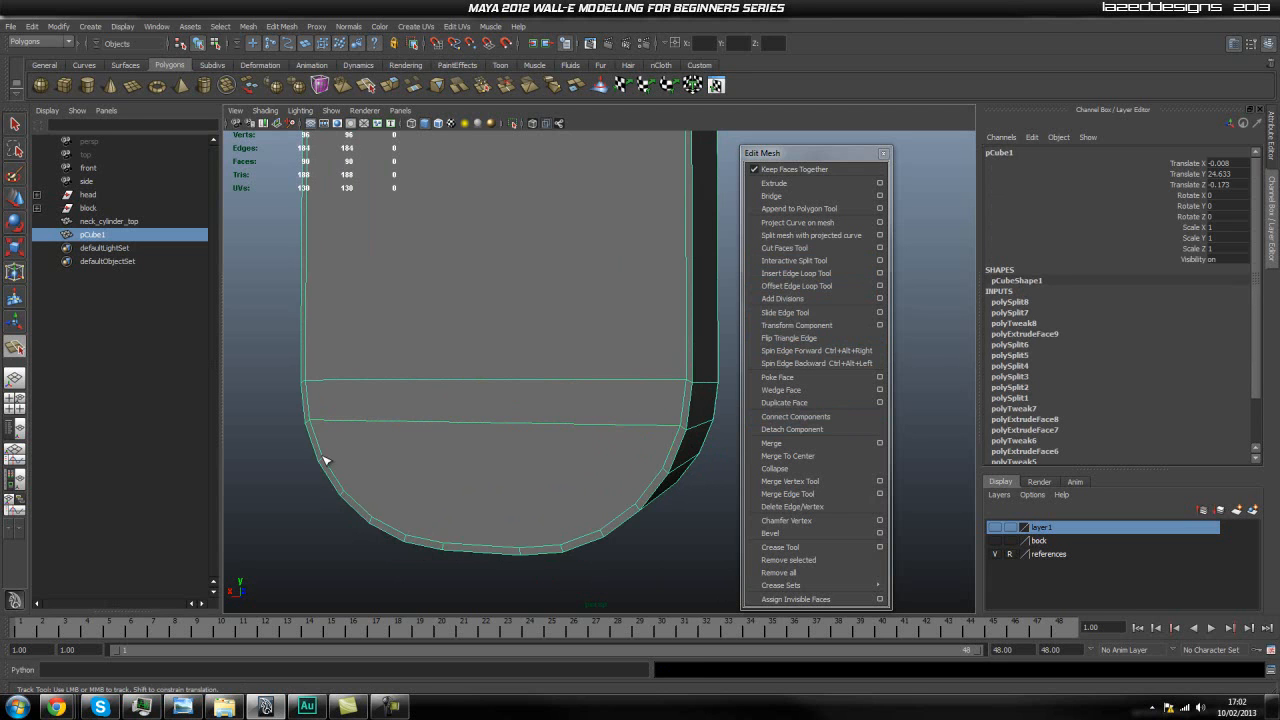
Step: Split the rest of the back face's rounded bottom with four more horizontal edges between opposite vertices, then leave the split tool
click(645, 468)
key(Return)
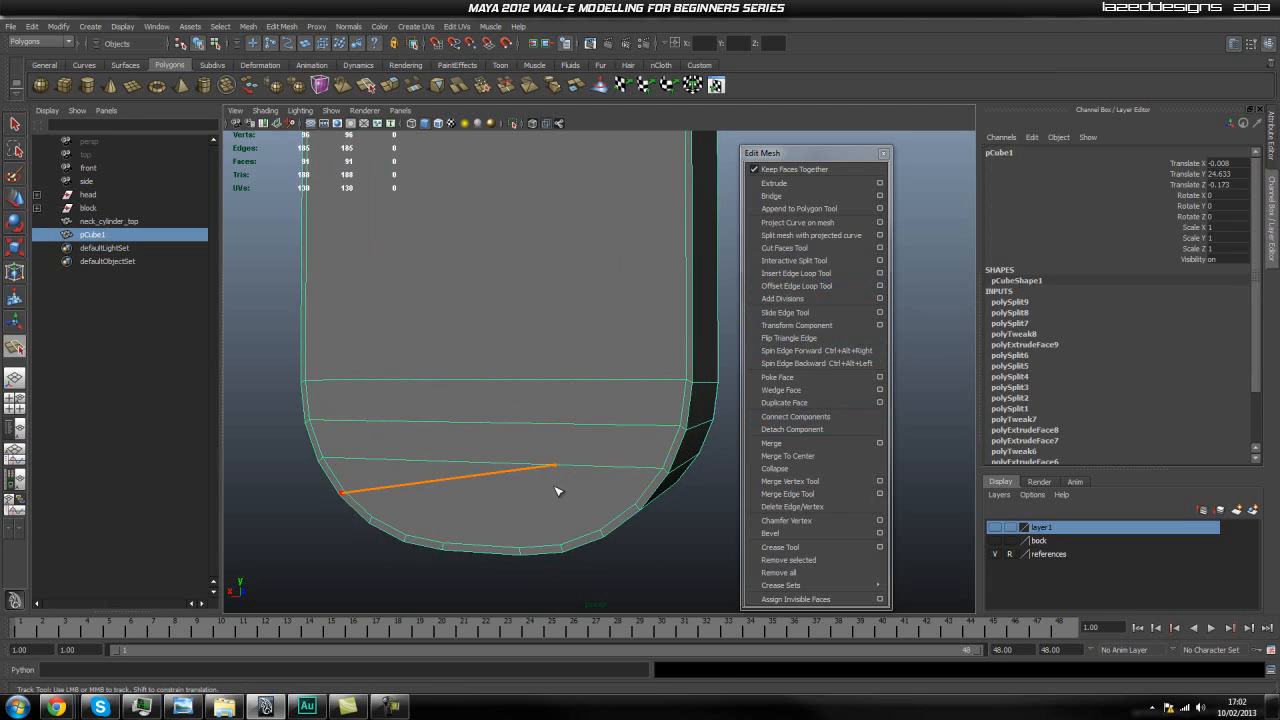
click(628, 501)
key(Return)
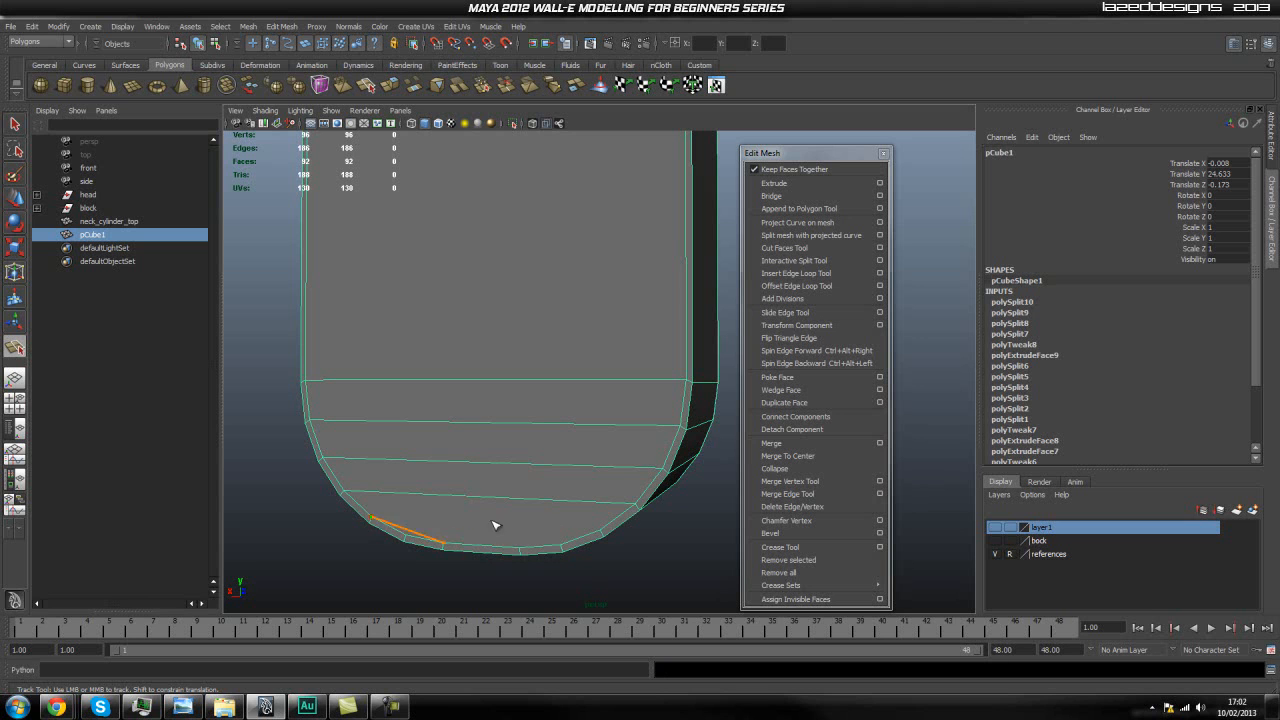
key(Return)
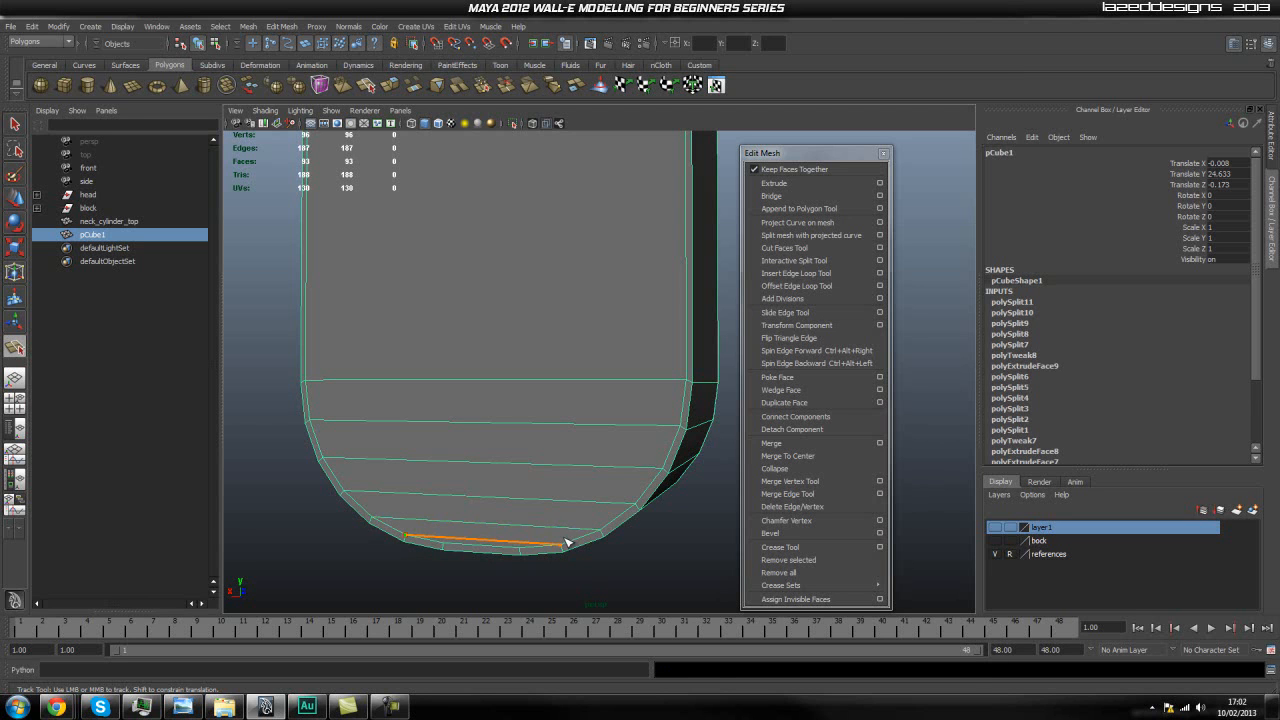
key(Return)
key(q)
right_drag(569, 455, 604, 437)
scroll(609, 435, down, 3)
alt+drag(609, 435, 456, 503)
scroll(447, 424, up, 3)
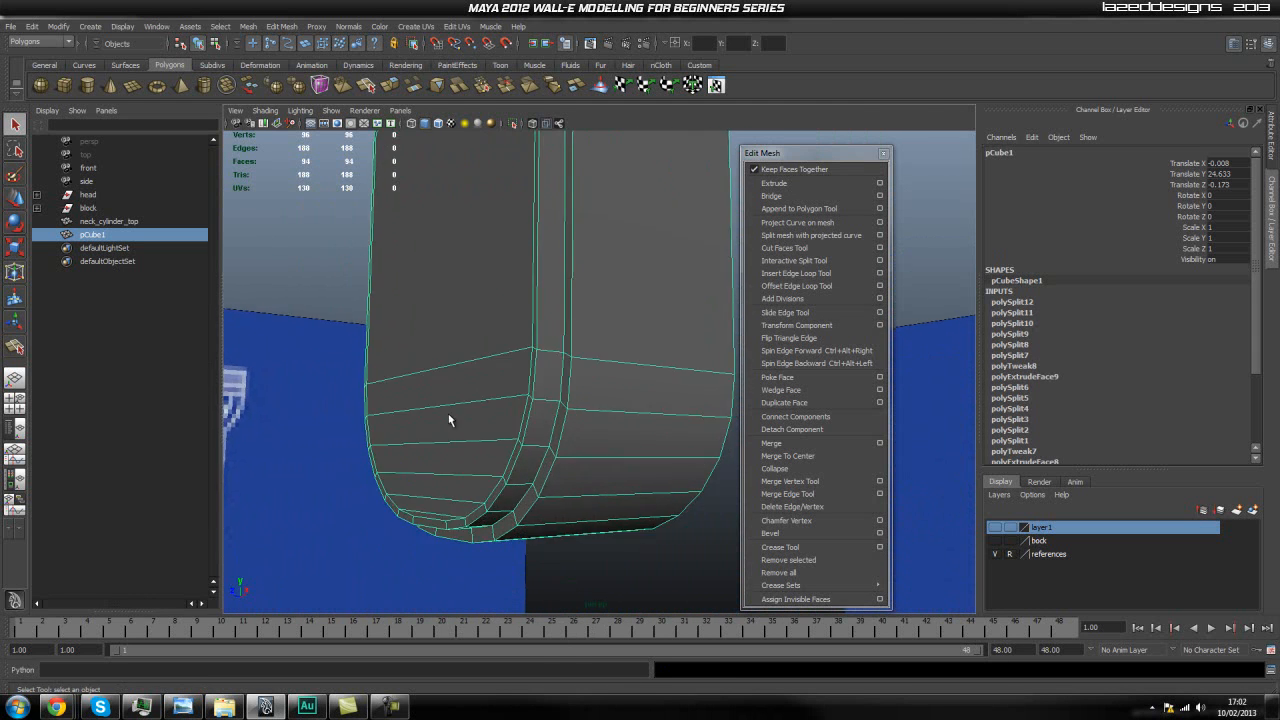
Step: Preview the block with smoothing, then return it to the unsmoothed display
scroll(447, 424, down, 3)
alt+drag(447, 424, 477, 449)
right_drag(477, 449, 512, 437)
key(3)
click(713, 404)
click(571, 424)
key(1)
click(684, 393)
click(570, 430)
Step: Insert six edge loops running around the block's outline, close to its border and rim edges
alt+middle_drag(508, 450, 506, 397)
scroll(493, 453, up, 3)
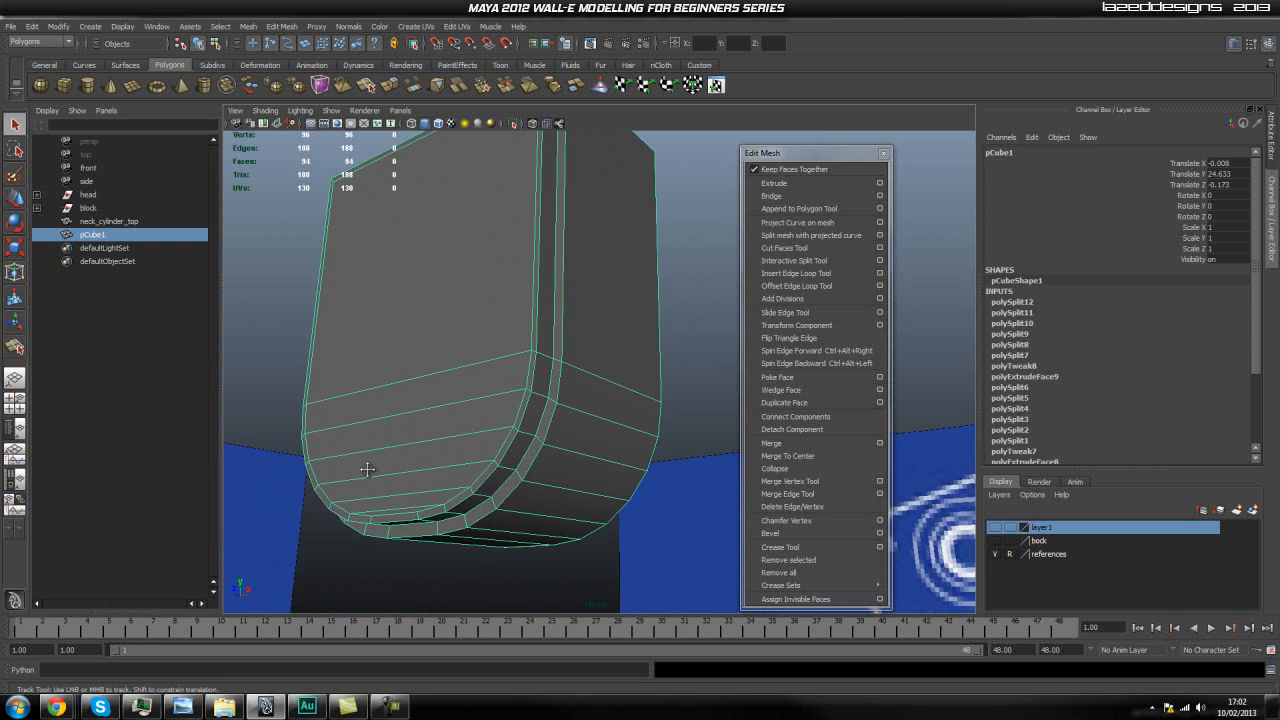
scroll(365, 472, up, 6)
alt+middle_drag(461, 418, 443, 434)
scroll(438, 427, down, 1)
click(795, 261)
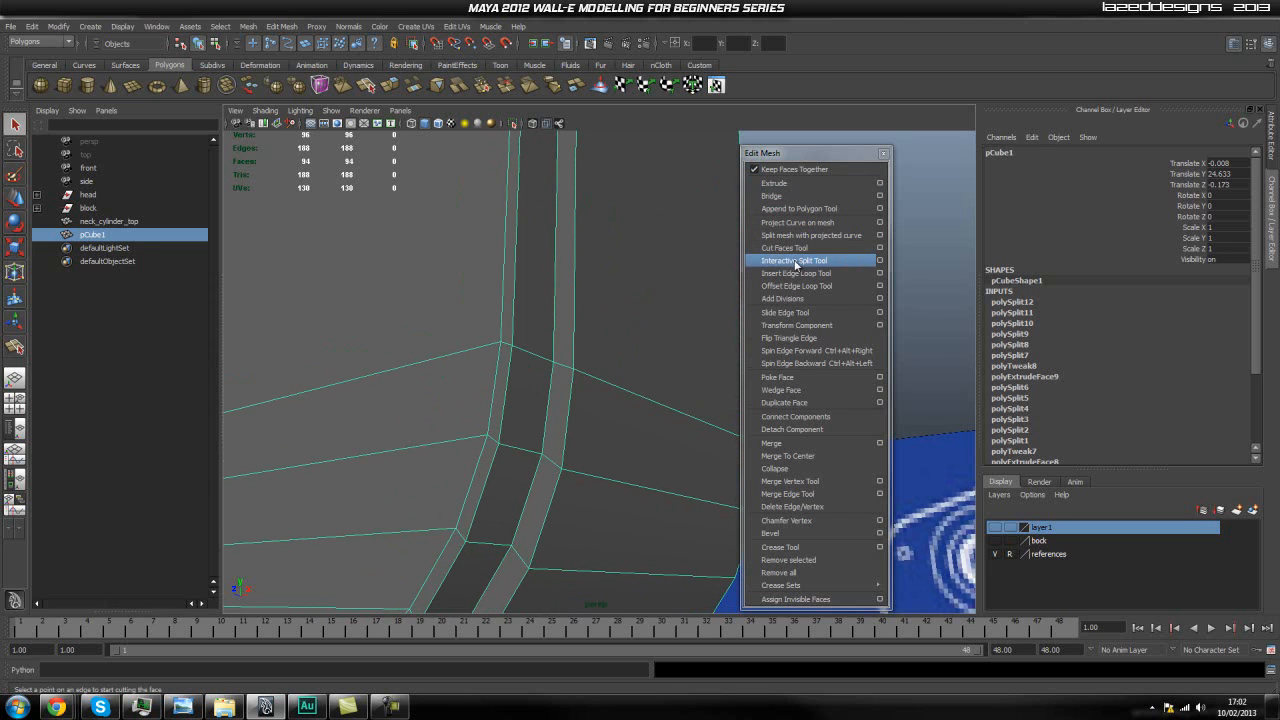
click(795, 273)
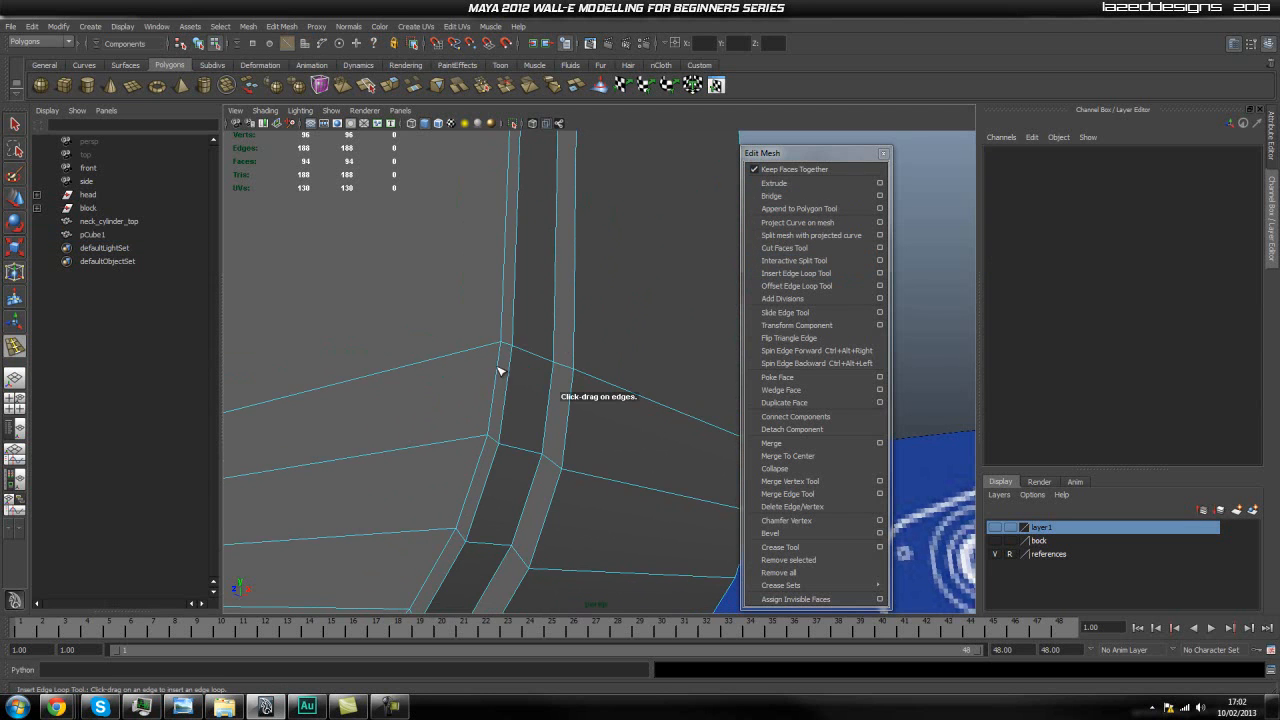
click(527, 355)
drag(524, 354, 380, 412)
alt+drag(380, 412, 431, 423)
scroll(416, 428, down, 4)
alt+middle_drag(361, 413, 365, 455)
Step: Preview the smoothed block to check the sharpness of its borders, then restore the unsmoothed display
key(q)
right_drag(391, 441, 440, 441)
click(502, 367)
key(3)
click(604, 358)
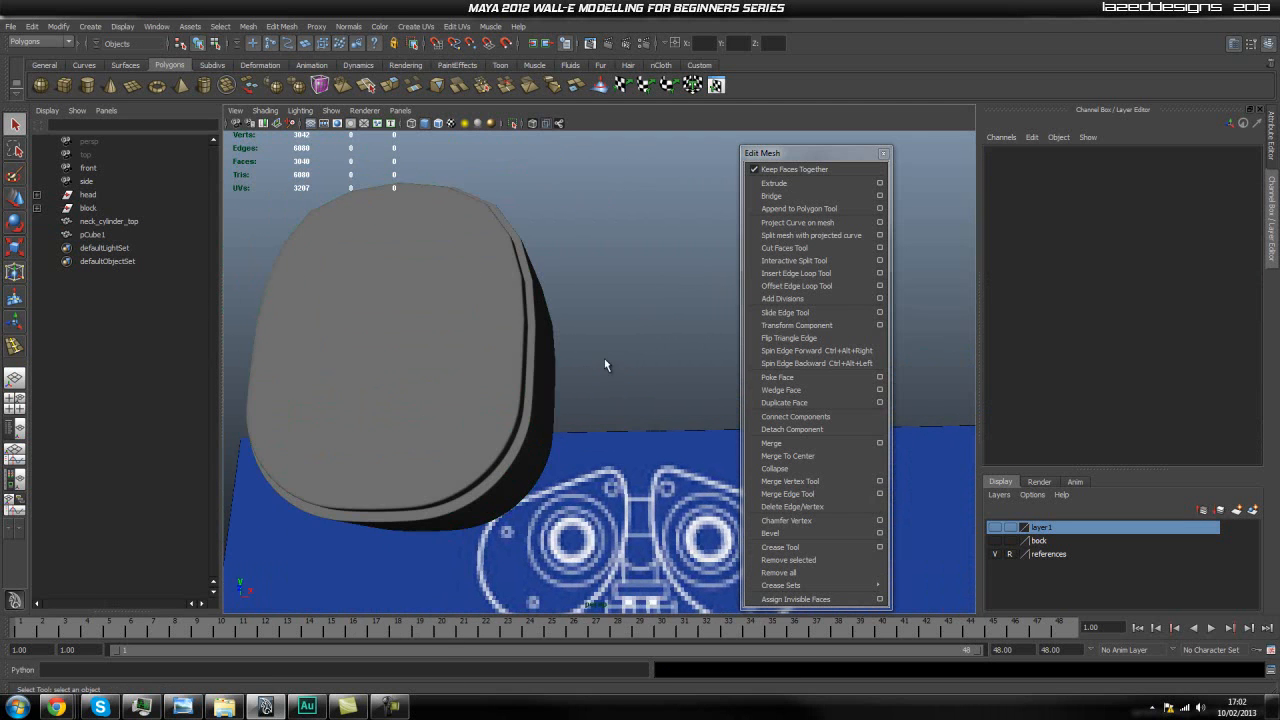
alt+drag(578, 409, 443, 376)
scroll(420, 391, up, 4)
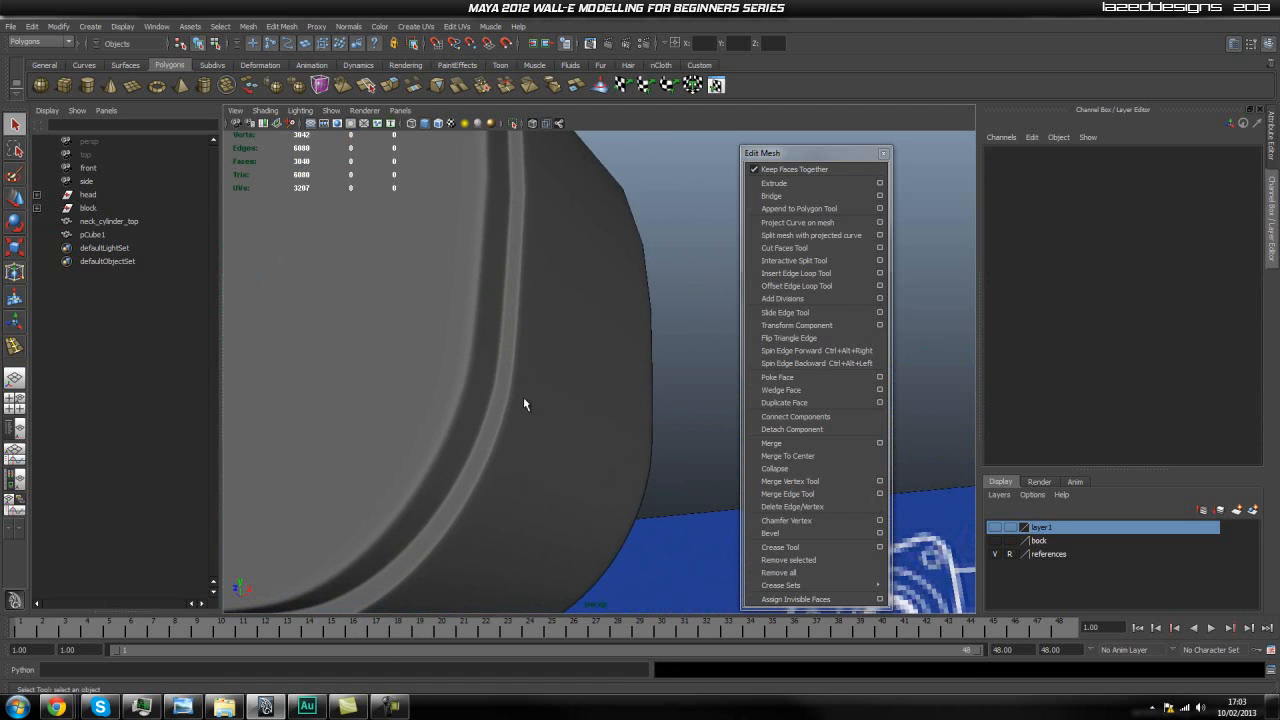
click(618, 349)
key(1)
Step: Insert a horizontal edge loop around the block just below its top edge
alt+middle_drag(618, 350, 566, 520)
alt+drag(566, 520, 563, 409)
alt+middle_drag(501, 389, 507, 438)
alt+drag(507, 438, 411, 393)
alt+drag(366, 342, 571, 397)
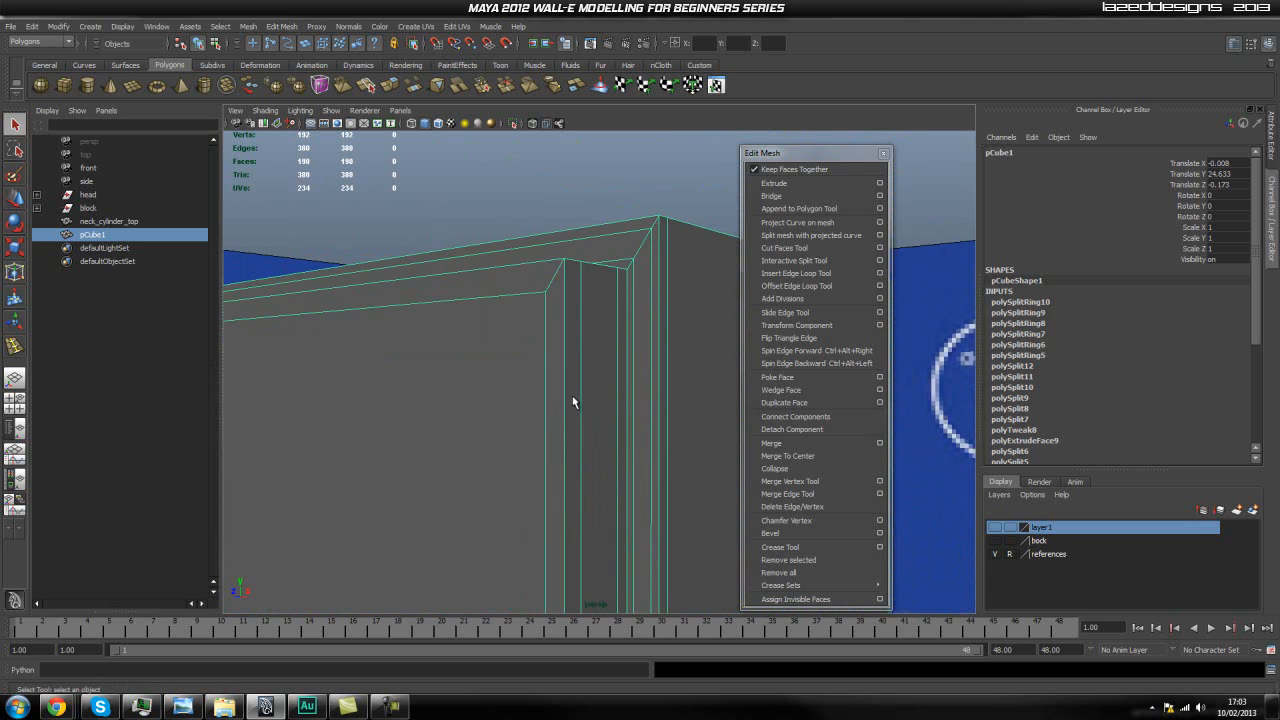
click(820, 275)
drag(569, 303, 569, 302)
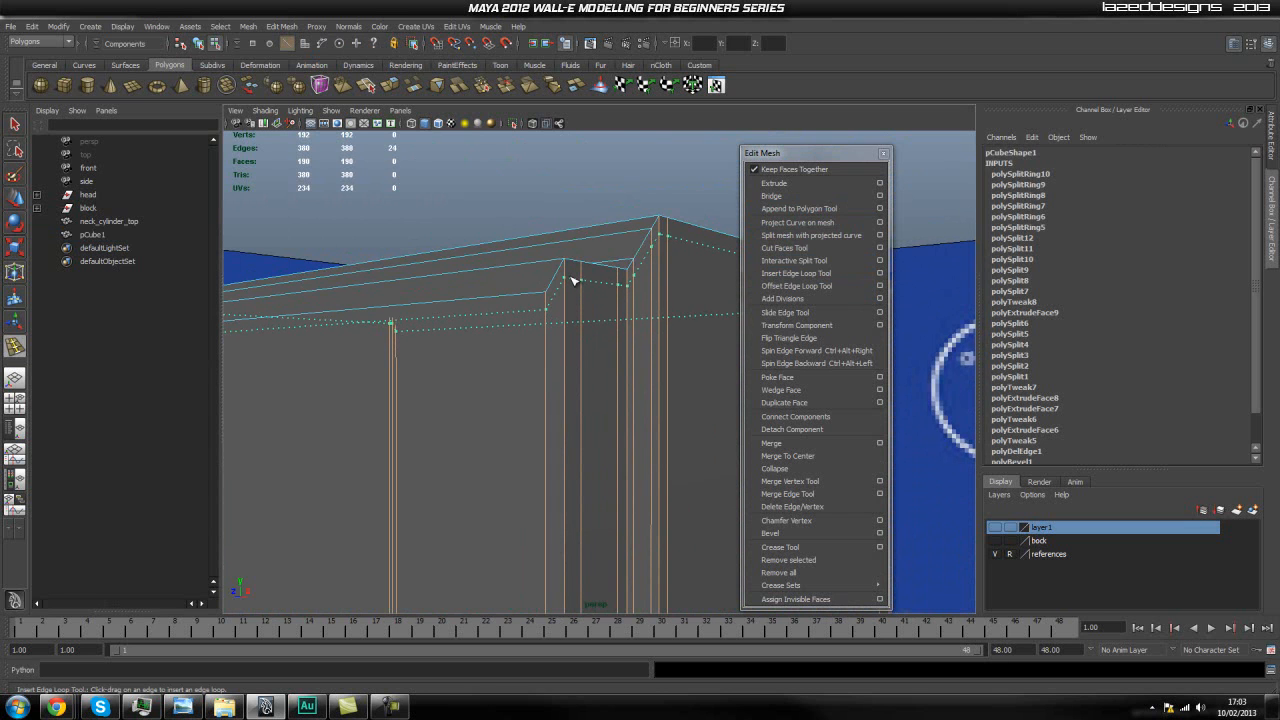
drag(571, 277, 568, 274)
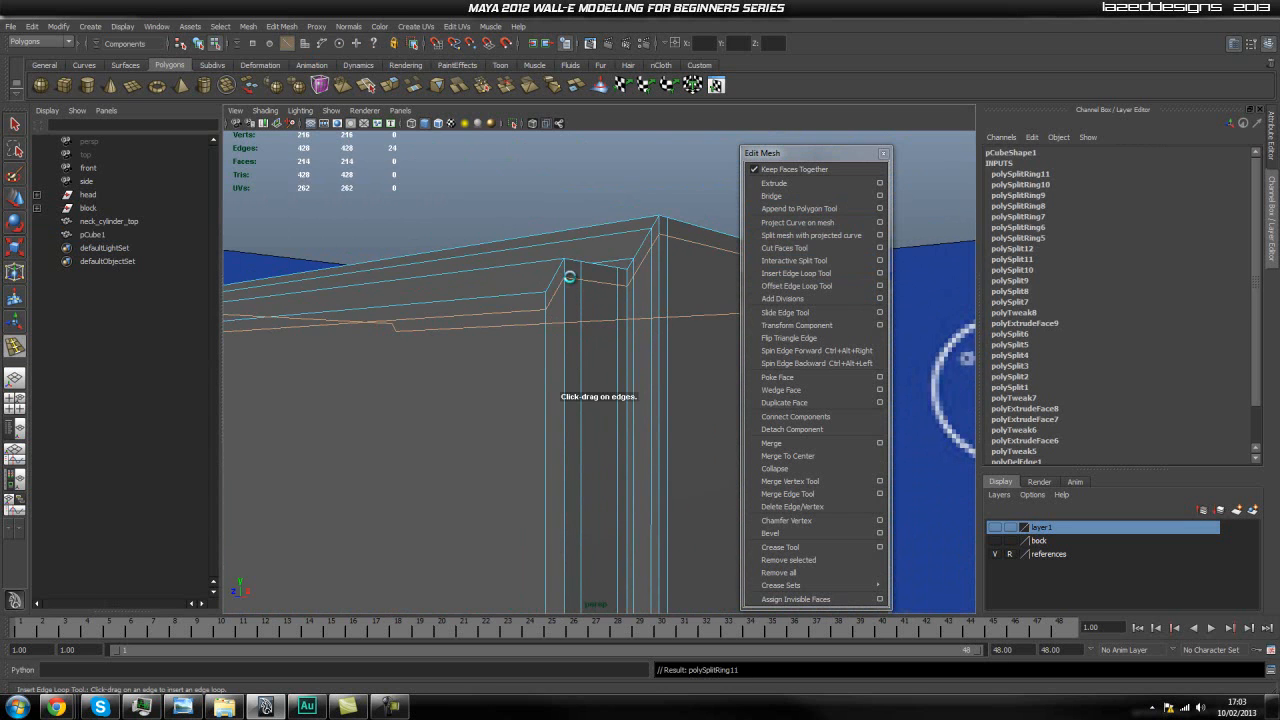
Step: Insert two vertical edge loops running around the block, one close to each of its long side edges
scroll(579, 304, down, 4)
alt+drag(626, 308, 616, 332)
alt+drag(523, 362, 540, 319)
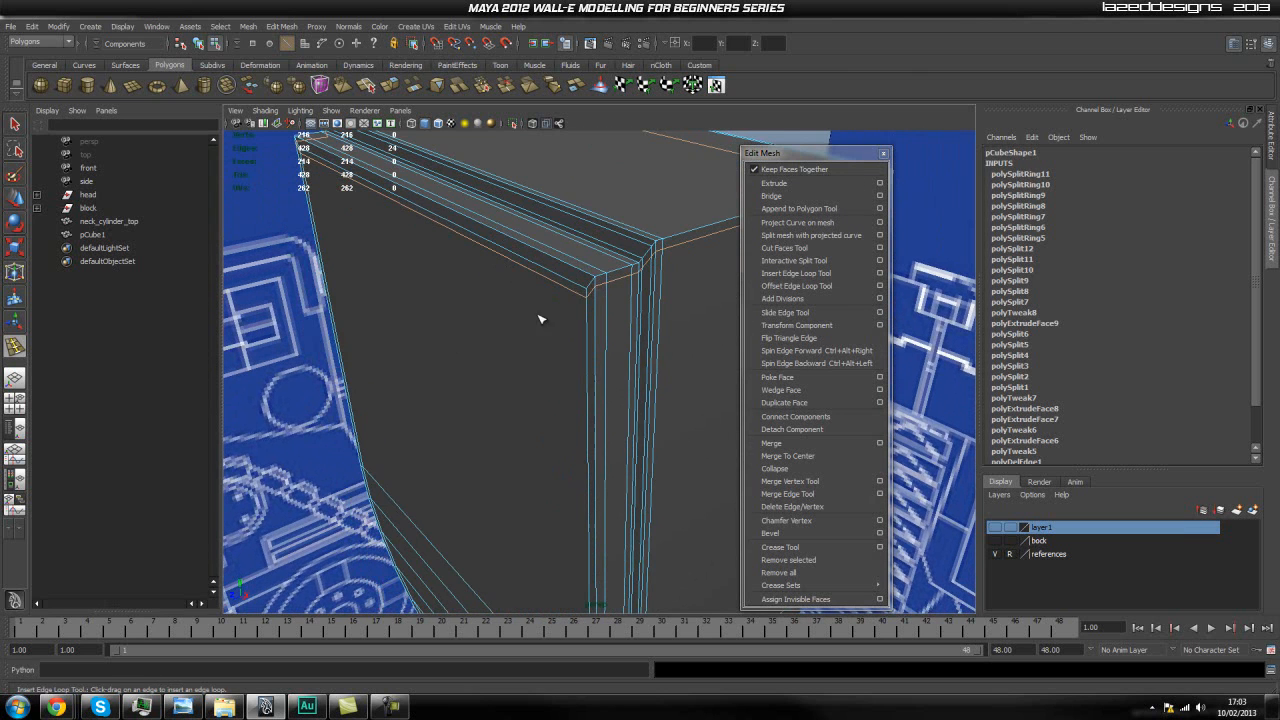
drag(586, 268, 580, 272)
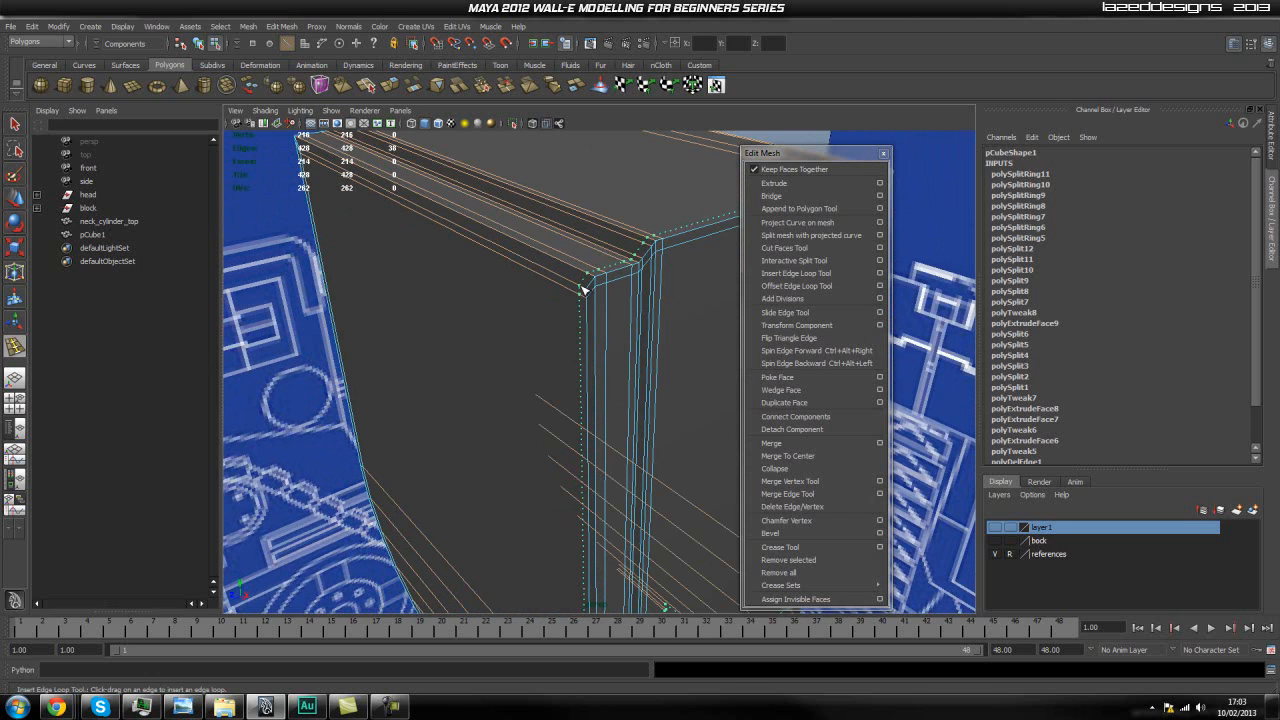
alt+drag(580, 292, 580, 343)
alt+middle_drag(430, 338, 566, 275)
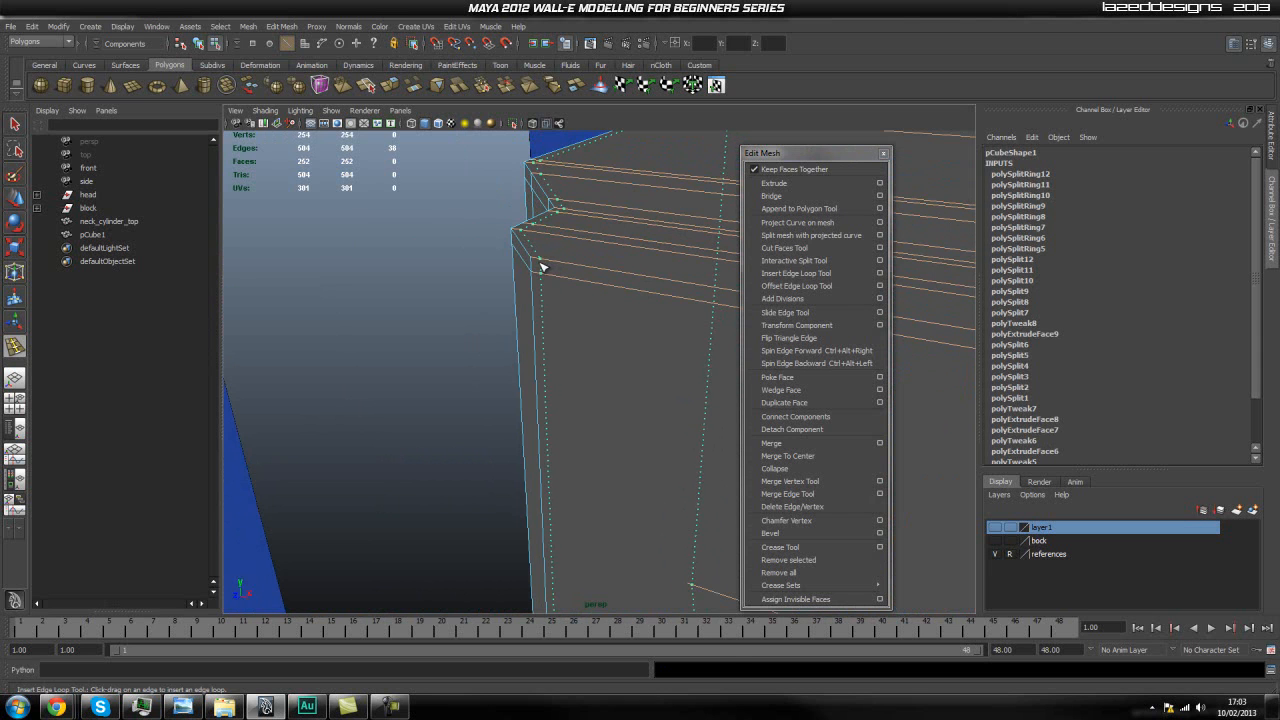
alt+drag(541, 267, 560, 289)
Step: Return to object selection and check the smoothed block's curved end, then restore the unsmoothed display
right_drag(580, 318, 626, 320)
alt+drag(625, 312, 451, 345)
click(425, 281)
alt+drag(425, 281, 516, 317)
alt+middle_drag(453, 383, 428, 420)
alt+drag(428, 420, 597, 352)
click(512, 325)
alt+drag(512, 325, 549, 422)
key(1)
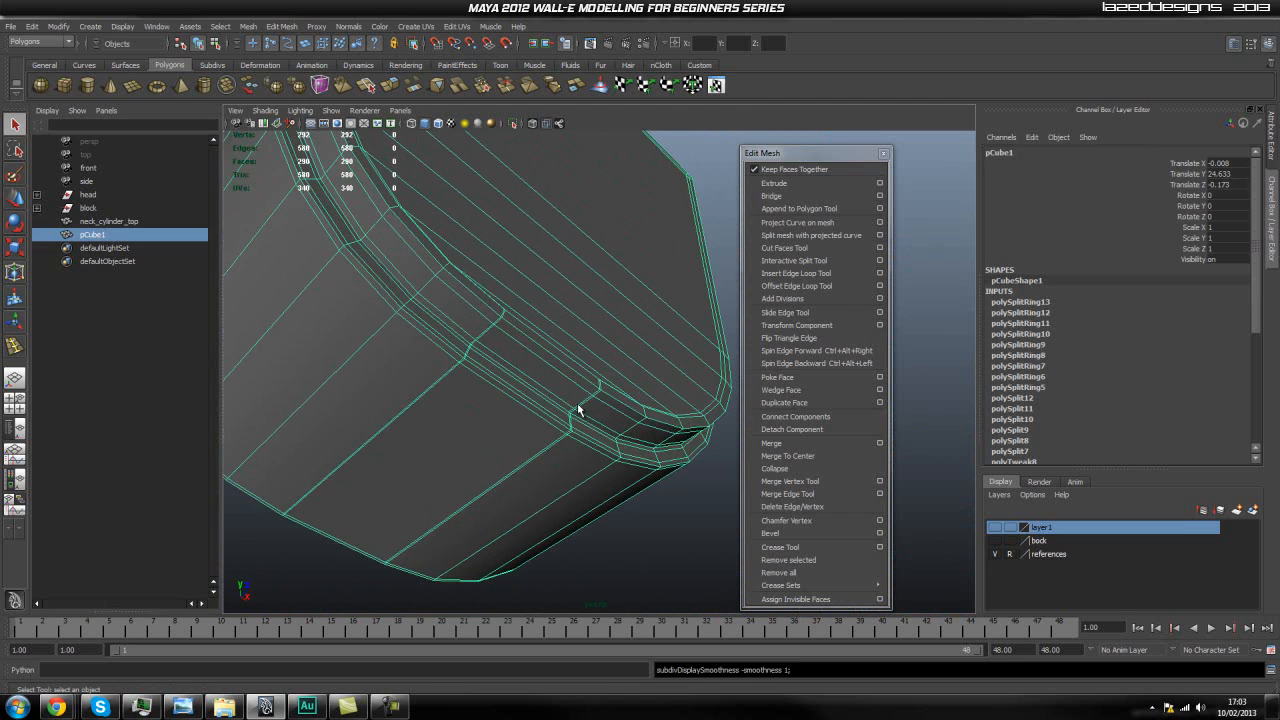
Step: Preview the whole block smoothed from below, then switch it back to the unsmoothed display
scroll(590, 400, up, 5)
scroll(549, 369, down, 6)
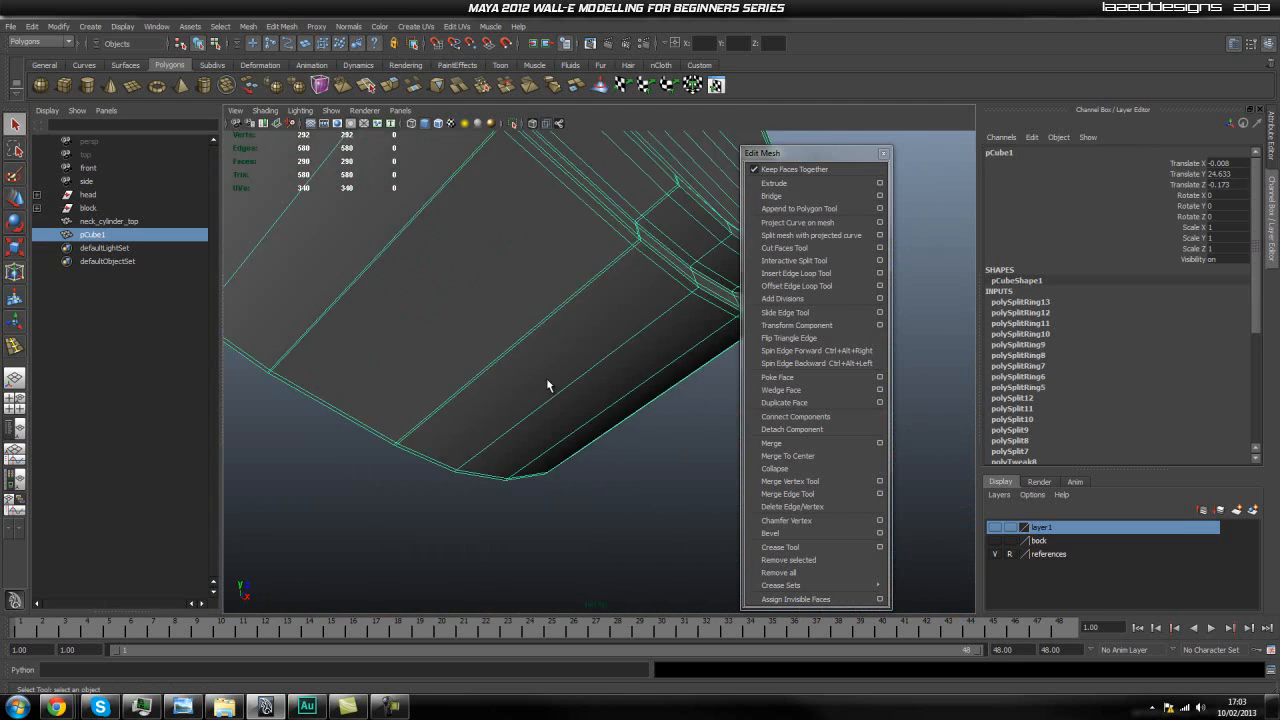
key(3)
alt+drag(386, 348, 377, 403)
click(380, 497)
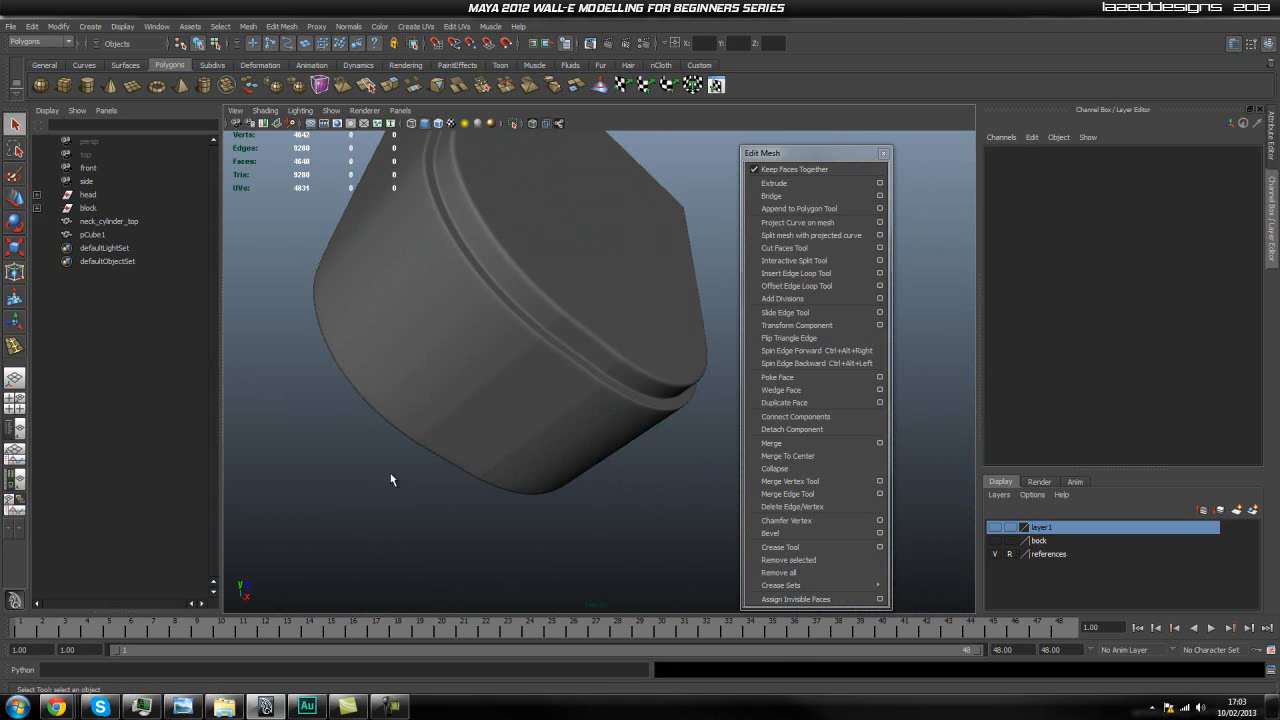
alt+drag(601, 381, 548, 393)
click(562, 392)
key(1)
Step: Use the Merge Vertex Tool to merge the doubled vertices of one close edge pair across the curved end's groove and rim
scroll(540, 400, up, 5)
scroll(537, 400, down, 2)
scroll(560, 397, up, 5)
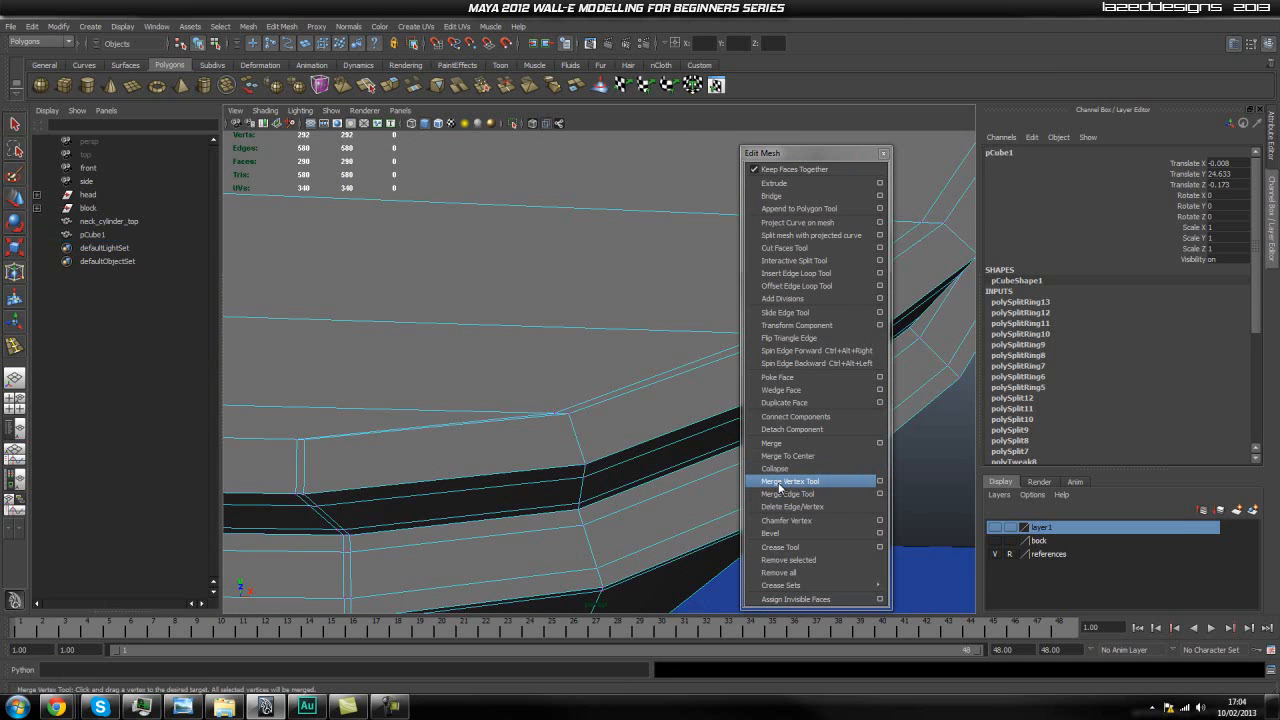
click(779, 482)
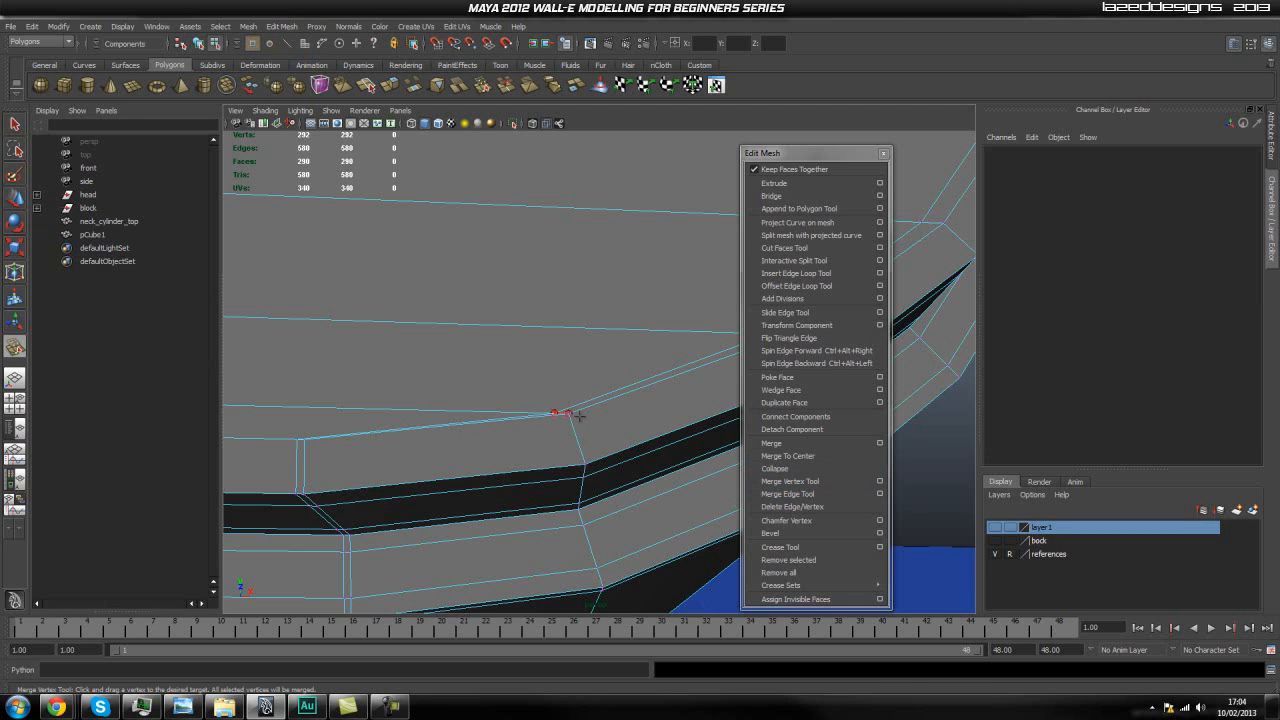
drag(576, 417, 577, 417)
alt+drag(417, 447, 450, 440)
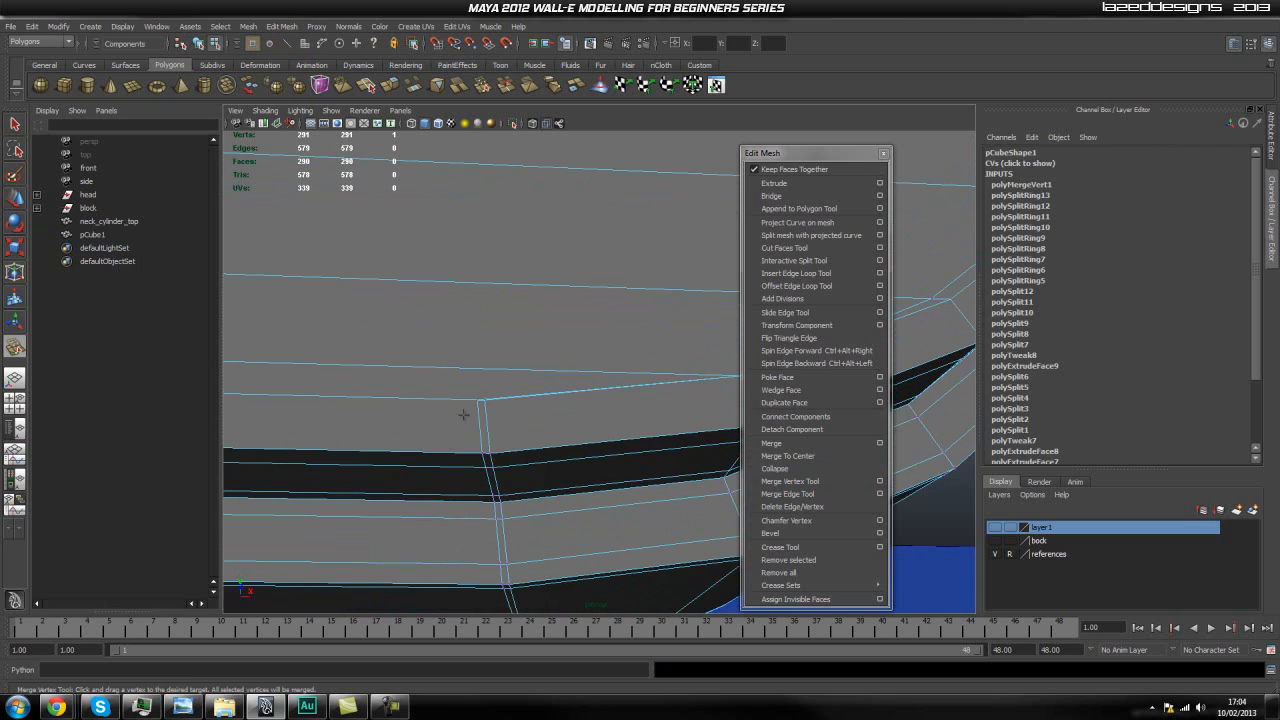
drag(481, 400, 507, 460)
alt+drag(507, 460, 507, 456)
mouse_move(507, 456)
alt+mouse_down()
mouse_move(503, 438)
mouse_move(518, 447)
alt+mouse_up()
alt+middle_drag(518, 447, 503, 335)
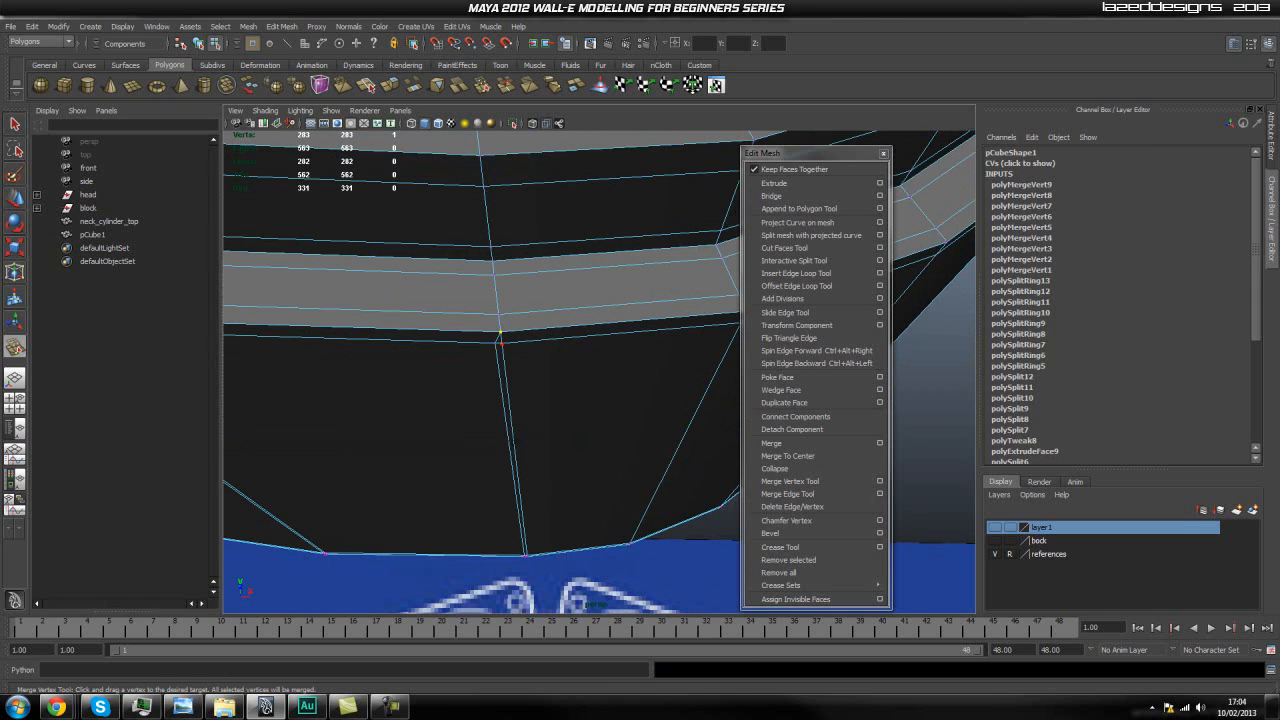
drag(496, 343, 502, 343)
Step: Merge the remaining doubled vertices of that edge pair across the block's curved underside
alt+drag(511, 394, 498, 432)
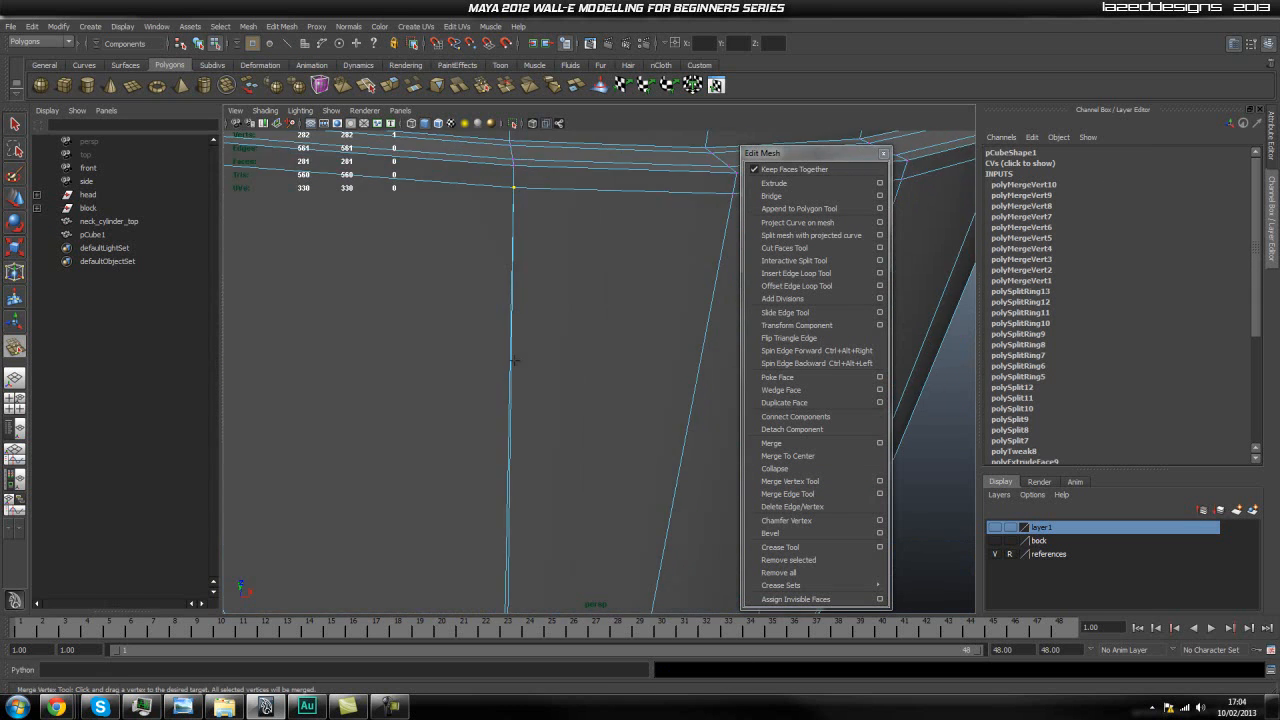
alt+middle_drag(498, 432, 488, 302)
alt+drag(496, 425, 513, 394)
scroll(420, 325, up, 2)
scroll(420, 325, down, 4)
alt+right_drag(430, 325, 683, 360)
alt+right_drag(490, 318, 628, 334)
alt+middle_drag(487, 295, 497, 306)
drag(512, 313, 510, 277)
Step: Merge the doubled vertices of the other close edge pair where it crosses the rim and groove
alt+middle_drag(465, 274, 465, 373)
mouse_move(458, 364)
alt+mouse_down()
mouse_move(394, 380)
mouse_move(334, 360)
mouse_move(308, 369)
mouse_move(366, 366)
mouse_move(372, 355)
mouse_move(343, 329)
mouse_move(399, 368)
mouse_move(437, 367)
alt+mouse_up()
alt+drag(404, 324, 488, 385)
alt+drag(488, 385, 404, 437)
alt+middle_drag(404, 437, 458, 461)
drag(468, 441, 466, 463)
alt+drag(466, 463, 428, 429)
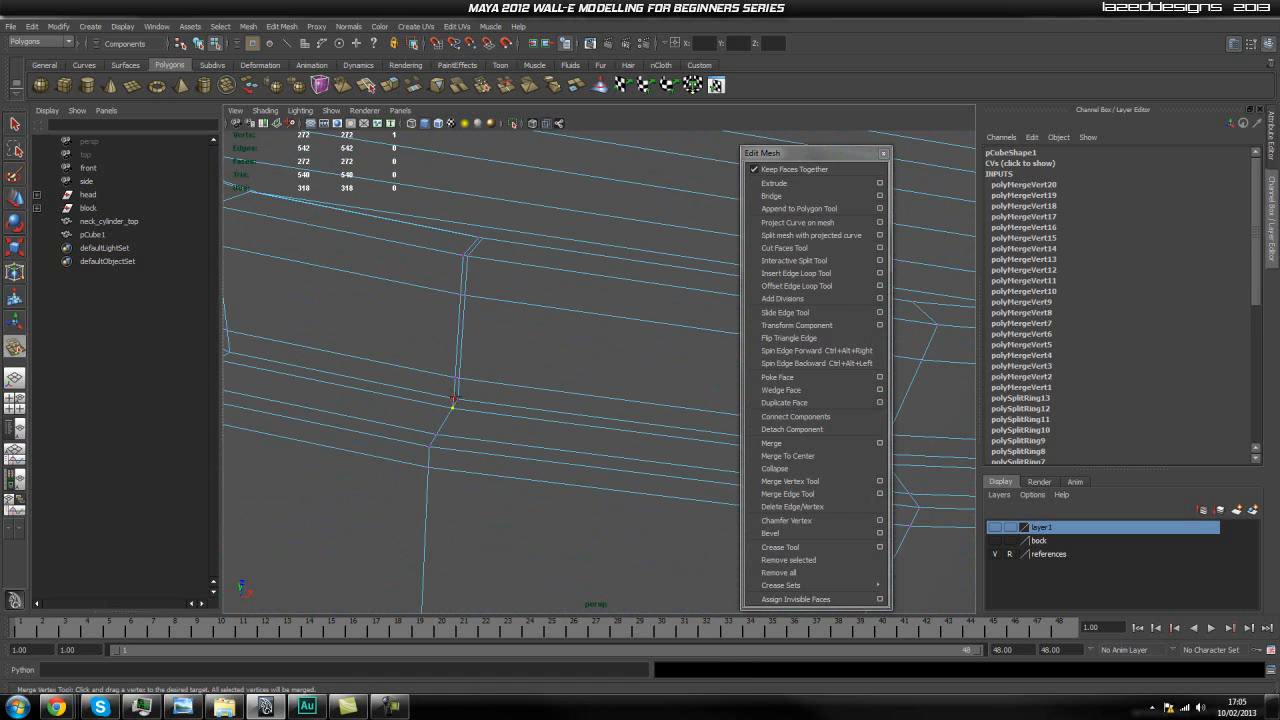
drag(456, 378, 457, 399)
alt+drag(457, 399, 465, 351)
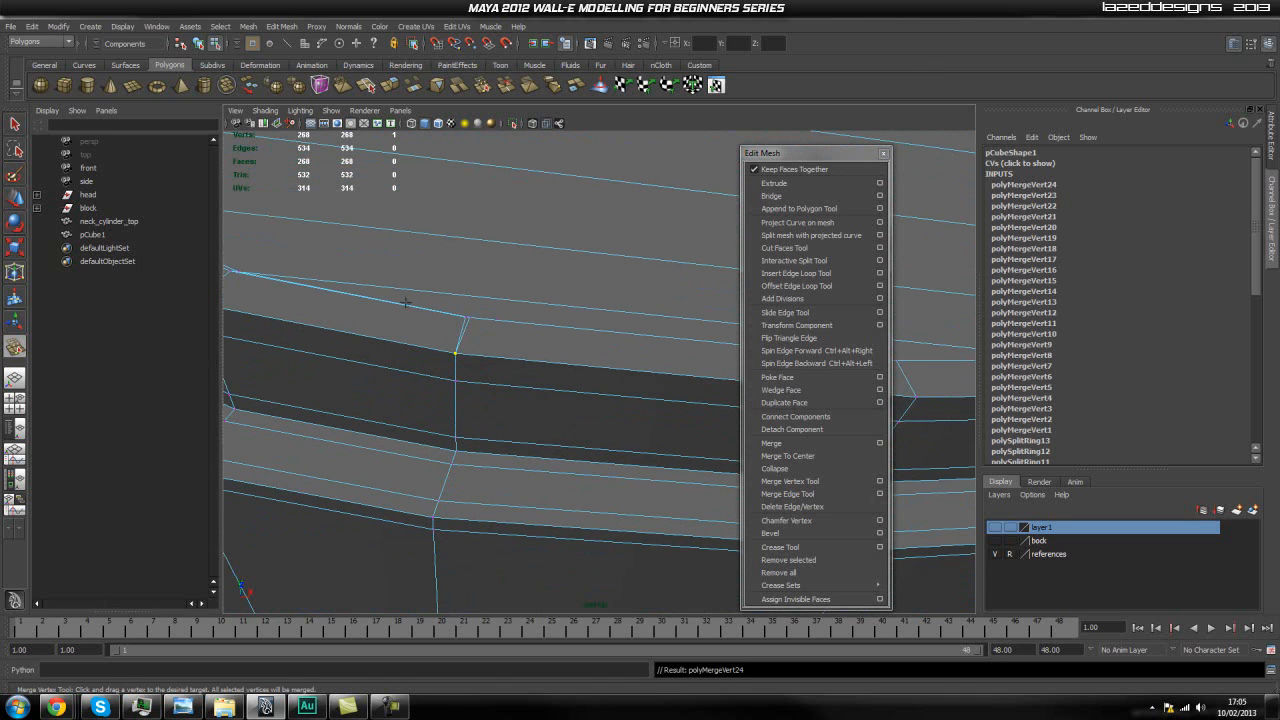
Step: Merge the last doubled vertices at the border of the face and return to object selection
alt+drag(441, 321, 489, 346)
alt+right_drag(486, 361, 585, 381)
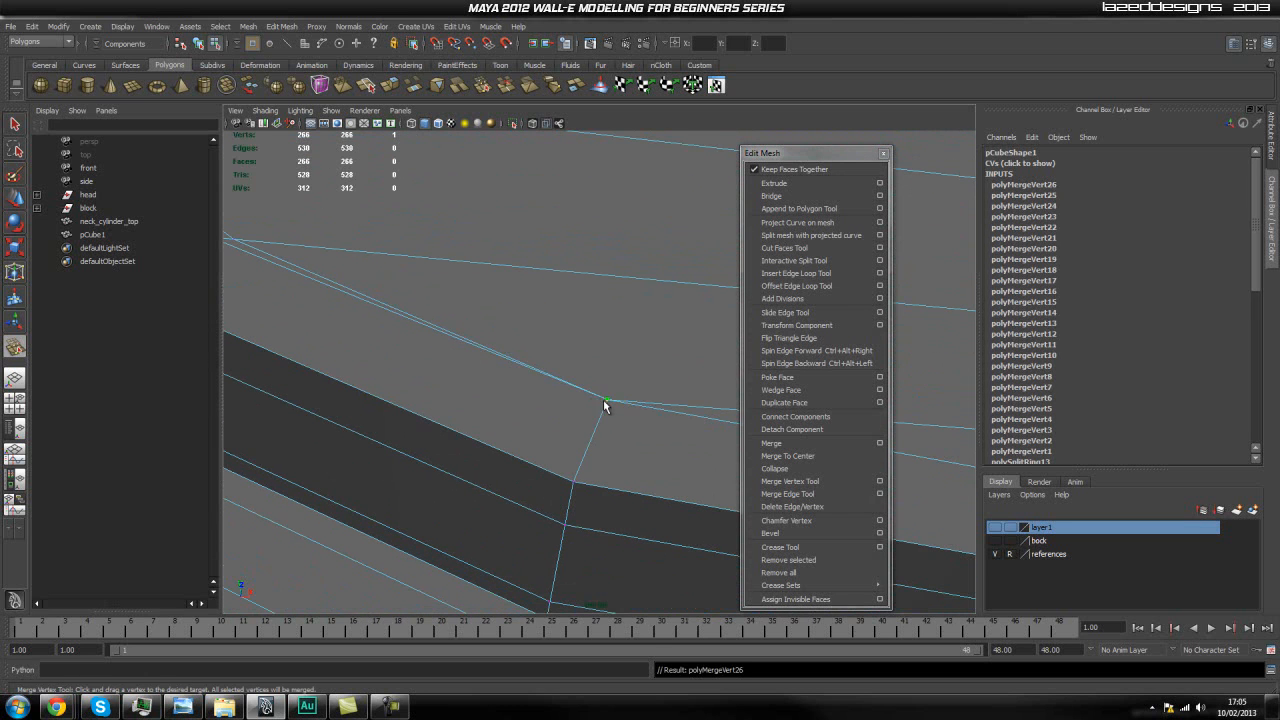
key(q)
right_click(605, 403)
right_drag(631, 387, 632, 384)
scroll(632, 384, down, 10)
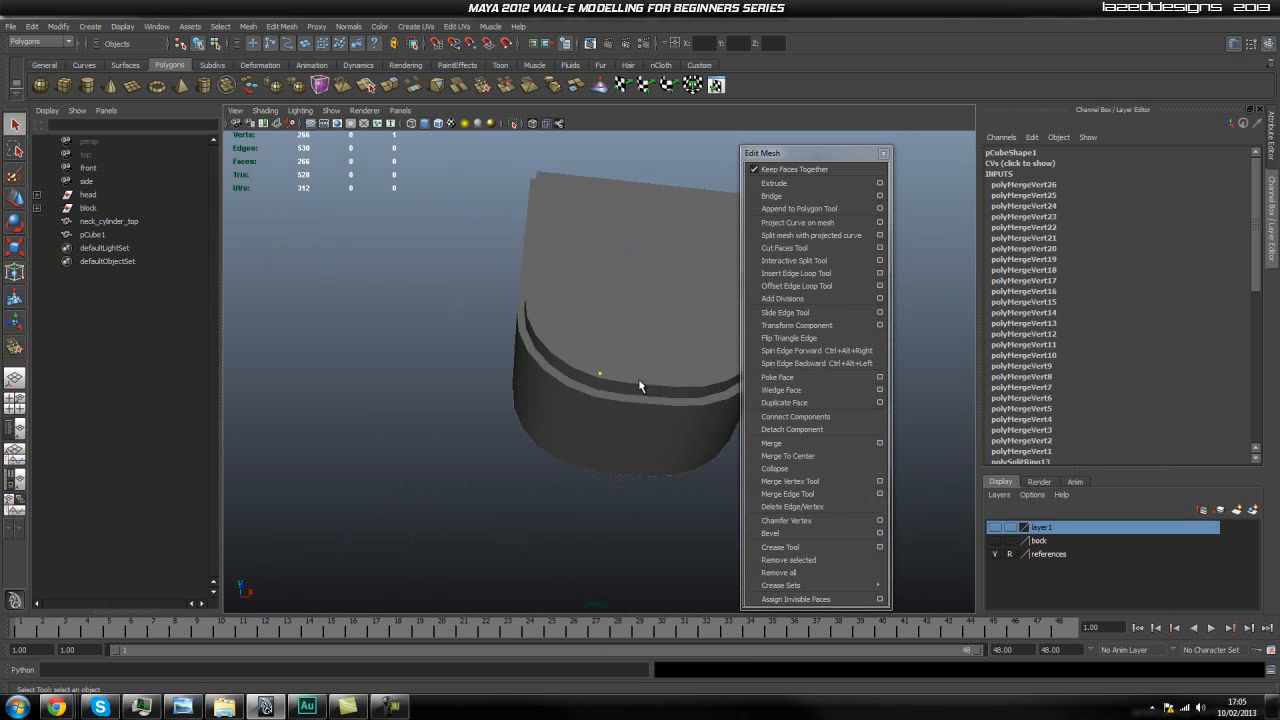
Step: Preview the block with smoothing after the vertex merges, then return it to the unsmoothed display
click(628, 408)
key(3)
click(575, 475)
alt+drag(575, 481, 622, 374)
click(604, 443)
key(1)
click(686, 438)
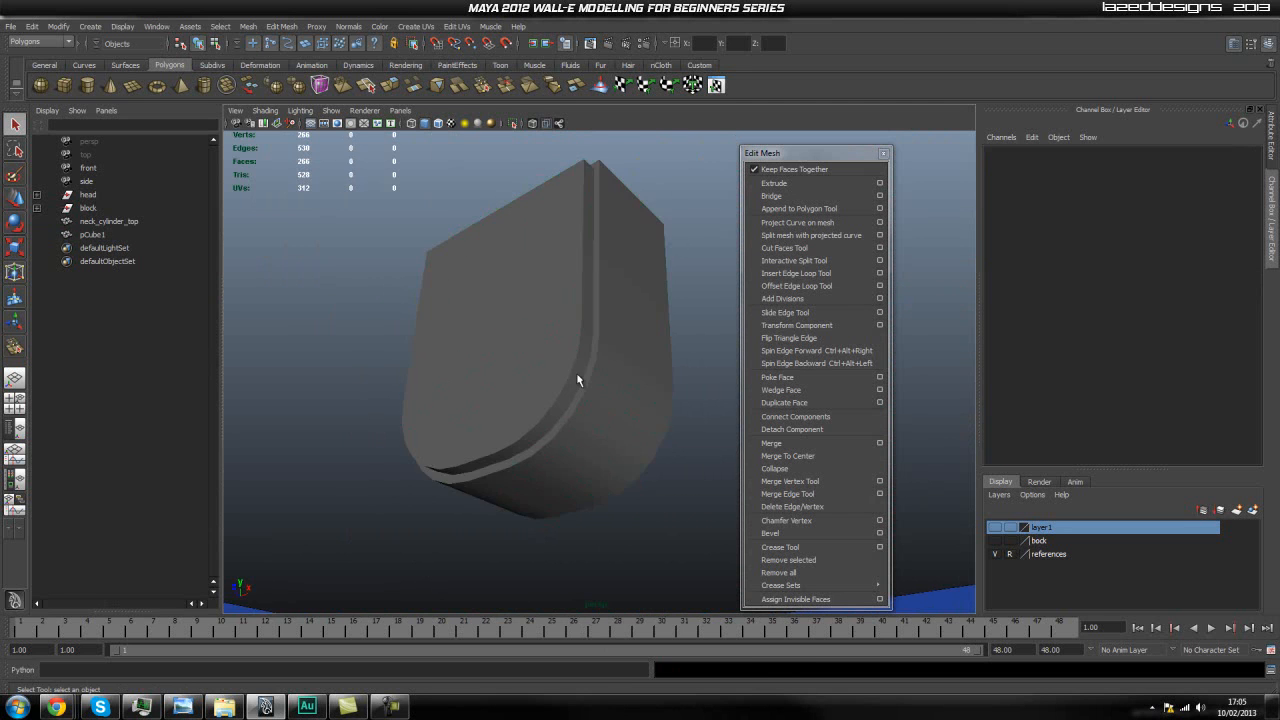
Step: Select the block and examine its edge flow around the rim and side edges, ending with the whole block framed
scroll(633, 415, up, 4)
click(576, 364)
alt+middle_drag(526, 395, 537, 372)
alt+drag(537, 378, 645, 342)
alt+middle_drag(421, 316, 449, 331)
alt+right_drag(449, 331, 541, 339)
alt+middle_drag(461, 311, 473, 319)
alt+drag(473, 318, 627, 252)
key(f)
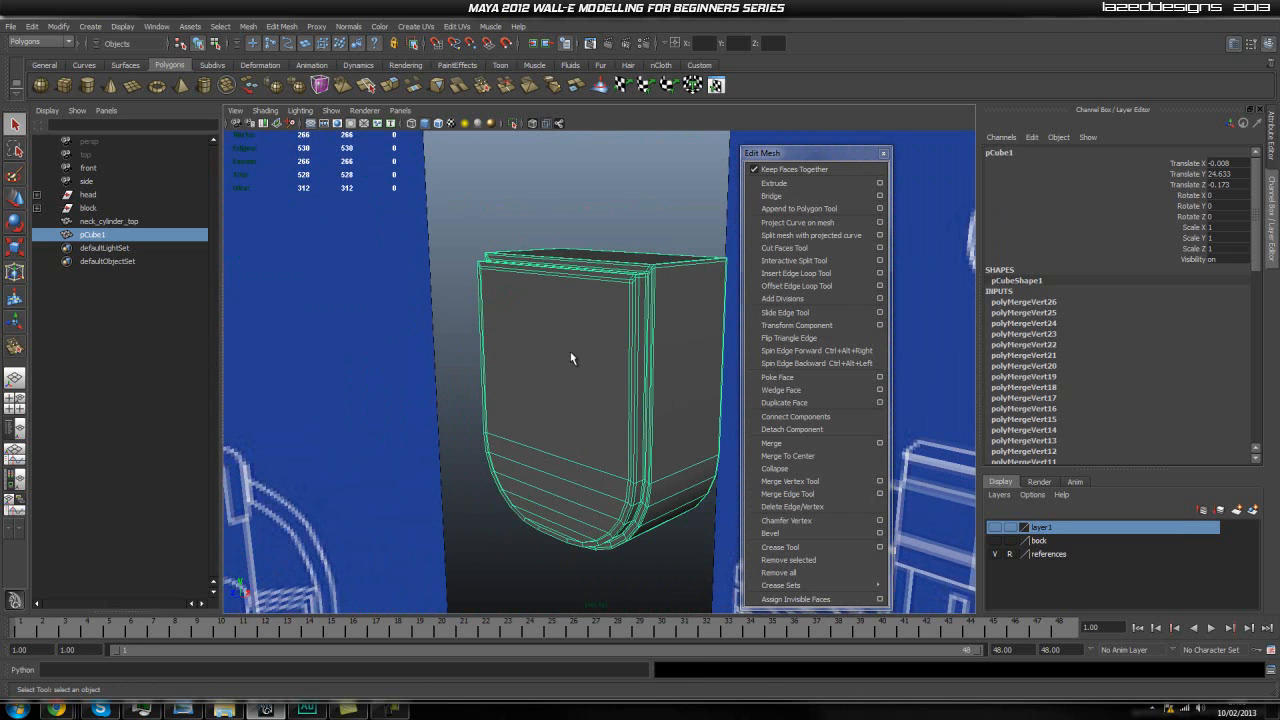
Step: Run Cleanup on the block to select any faces with more than 4 sides, and close its options
click(247, 26)
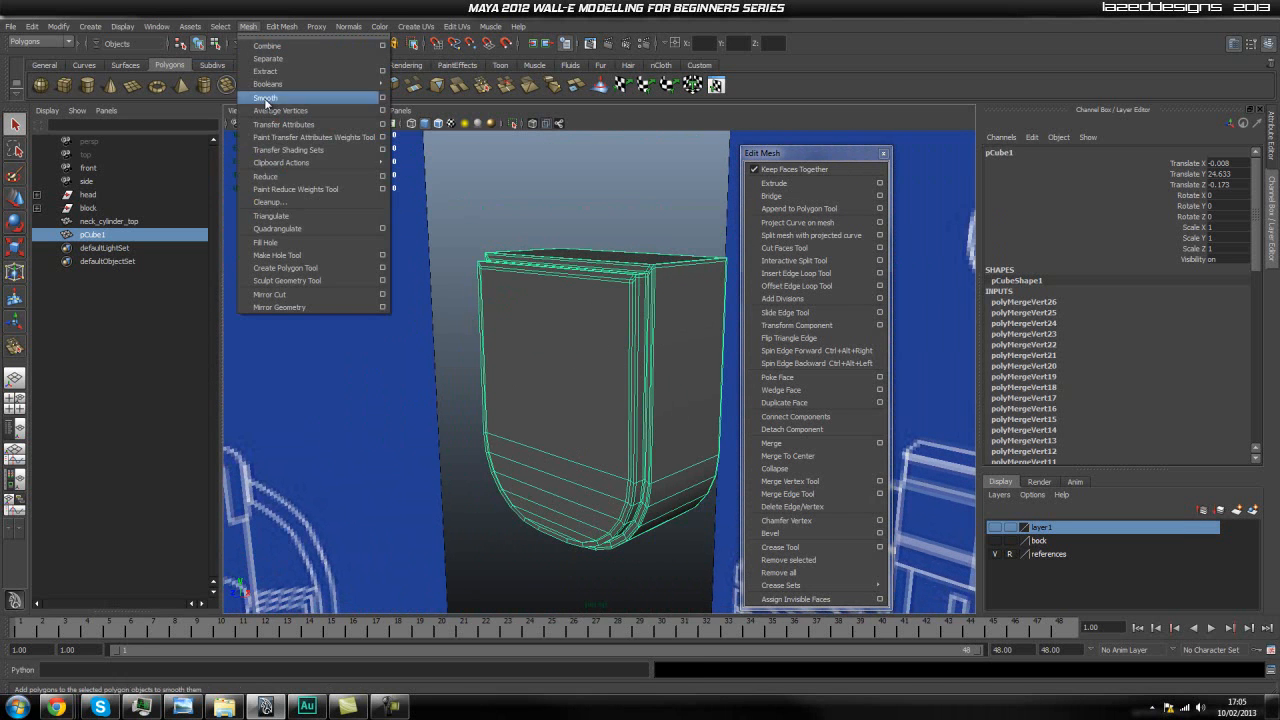
click(291, 202)
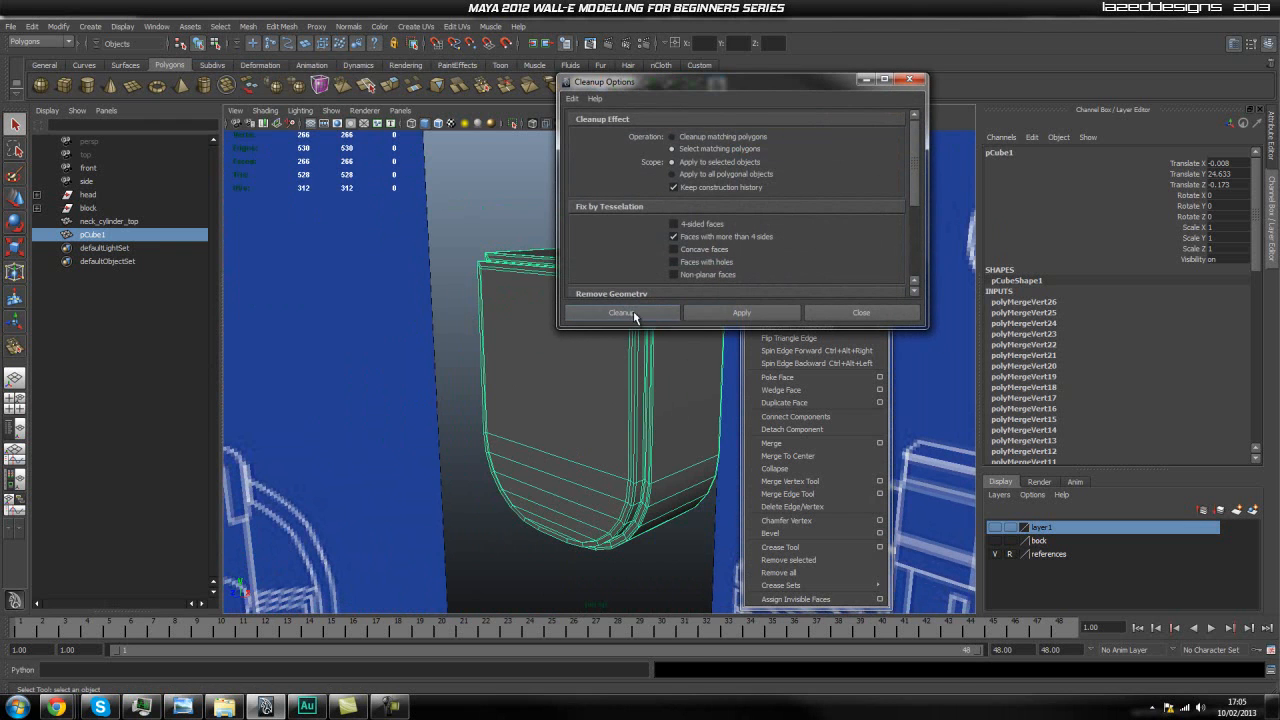
click(713, 313)
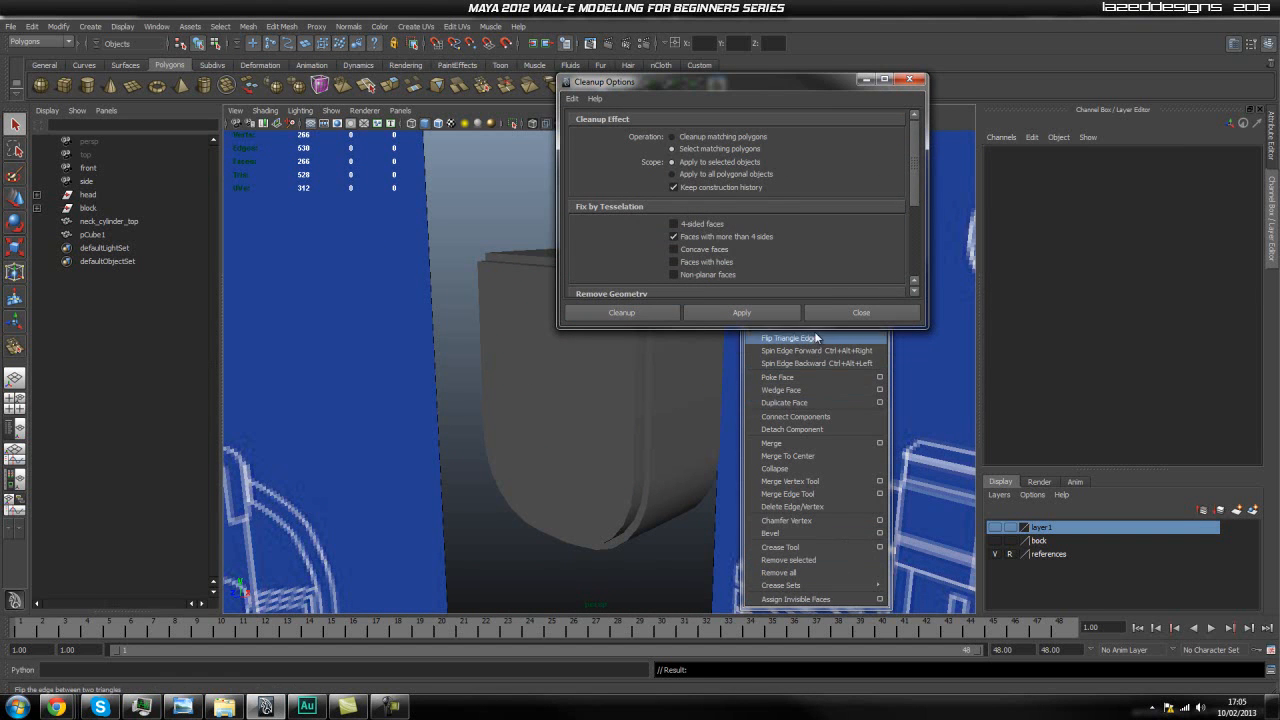
click(850, 316)
Step: Select the block again and examine the edge loops at its upper corners and rim
click(586, 362)
scroll(604, 270, up, 5)
alt+middle_drag(721, 176, 696, 217)
alt+drag(697, 222, 969, 333)
alt+middle_drag(643, 359, 566, 342)
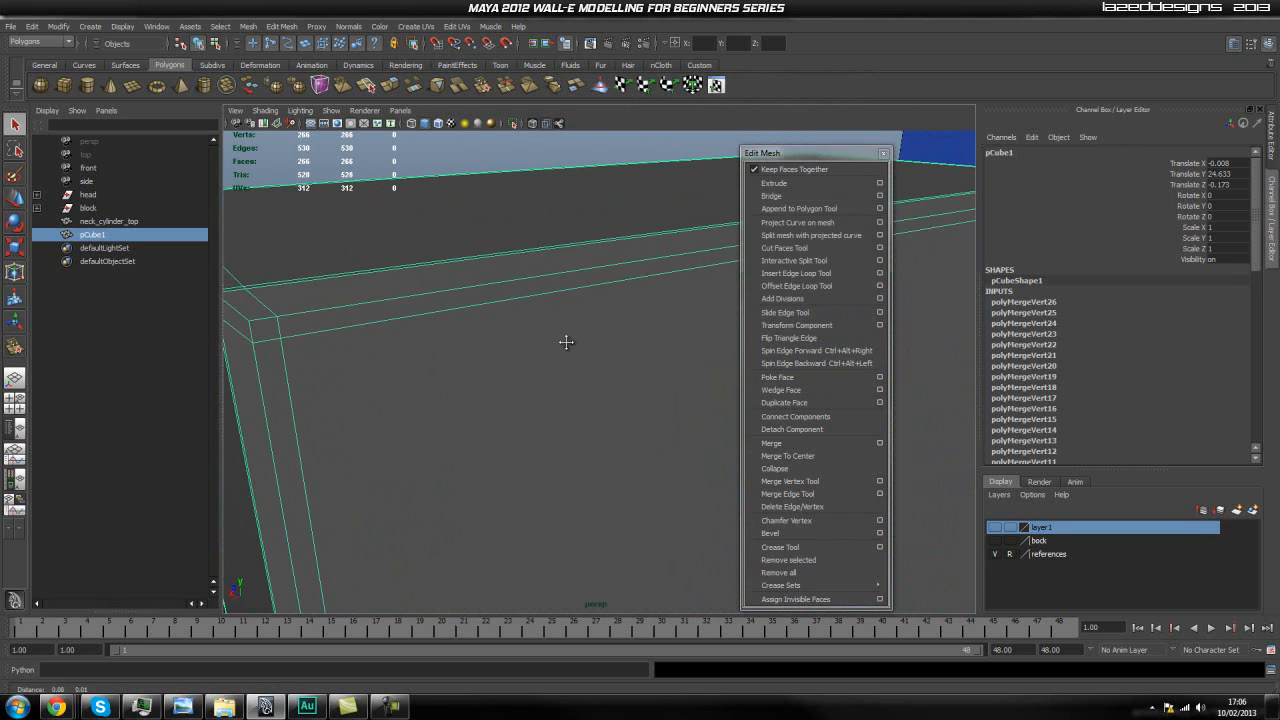
scroll(588, 338, down, 4)
alt+middle_drag(623, 303, 349, 359)
alt+drag(517, 363, 601, 457)
scroll(540, 350, down, 5)
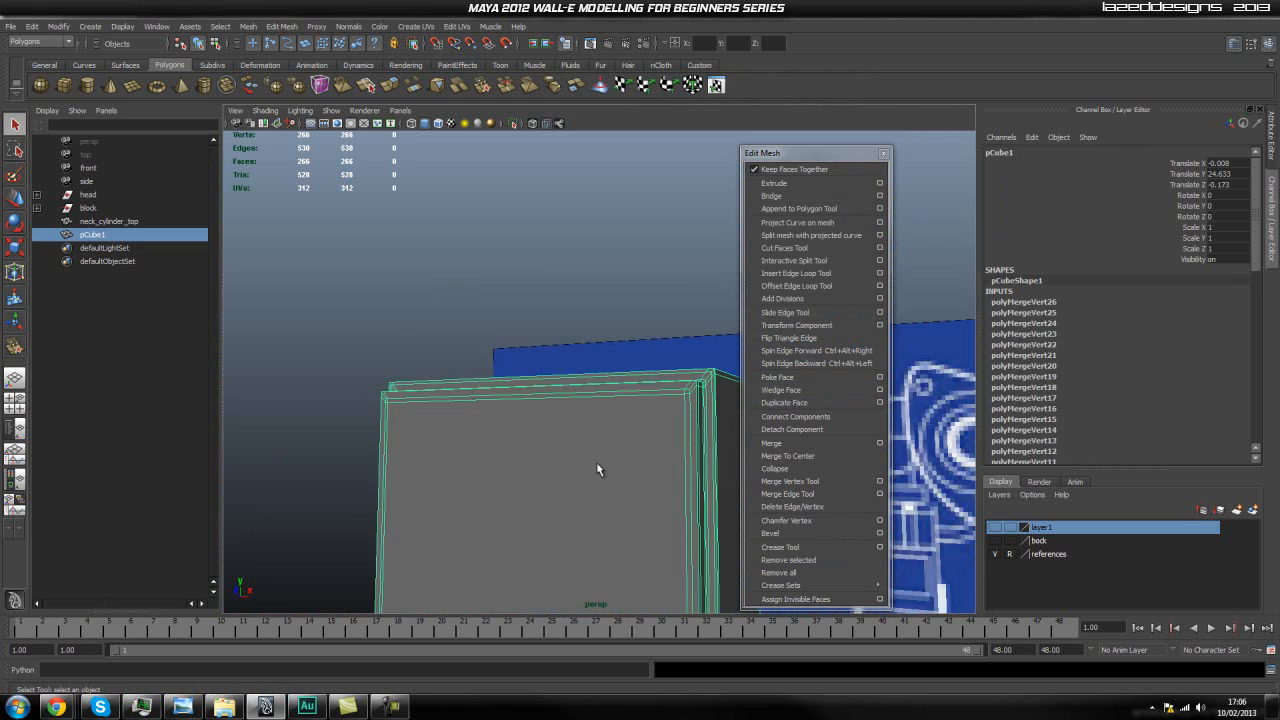
scroll(601, 457, down, 4)
alt+middle_drag(602, 445, 605, 378)
alt+drag(605, 378, 568, 402)
Step: Examine the smoothed block's curved lower rim up close, then restore the unsmoothed display
mouse_move(553, 411)
right_down()
mouse_move(604, 402)
mouse_move(555, 408)
right_up()
click(388, 356)
scroll(537, 465, up, 4)
alt+drag(537, 465, 545, 327)
scroll(461, 345, up, 3)
alt+middle_drag(545, 321, 542, 278)
scroll(542, 278, up, 5)
alt+drag(603, 306, 589, 416)
click(609, 412)
key(1)
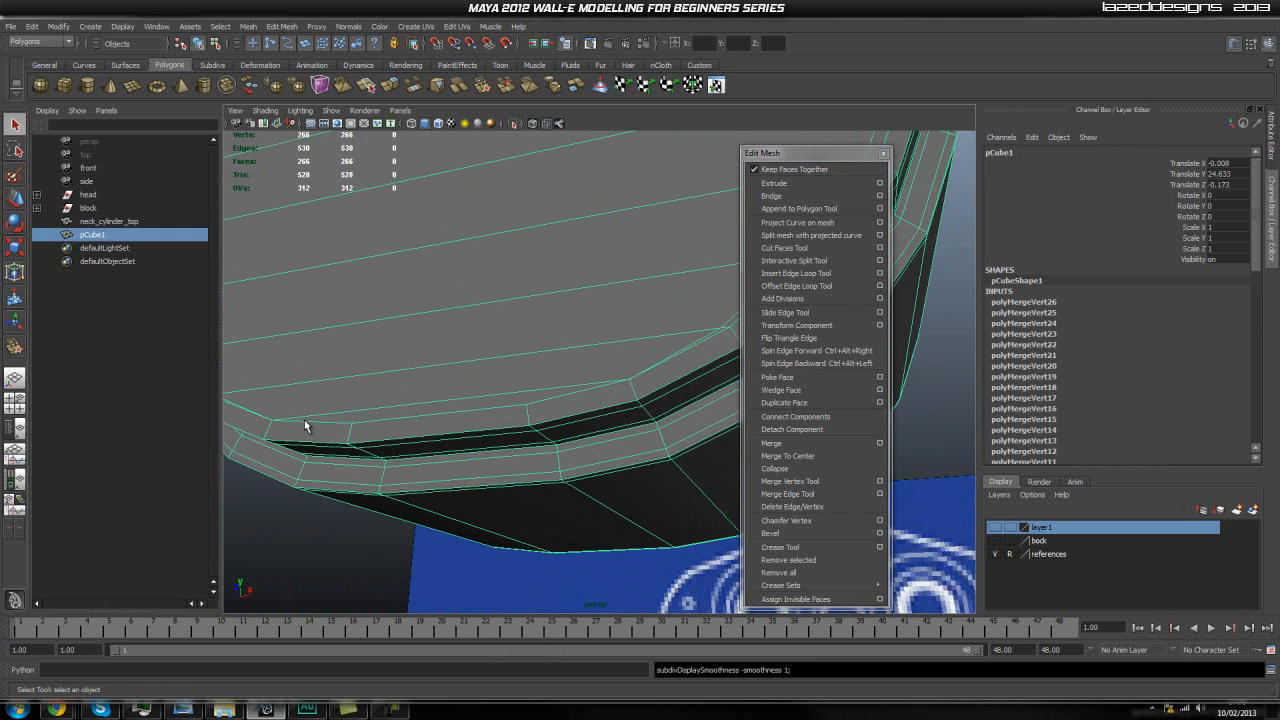
Step: Inspect the merged corners of the curved face, then switch the block to the smoothed display and check its overall shape
alt+middle_drag(620, 354, 531, 383)
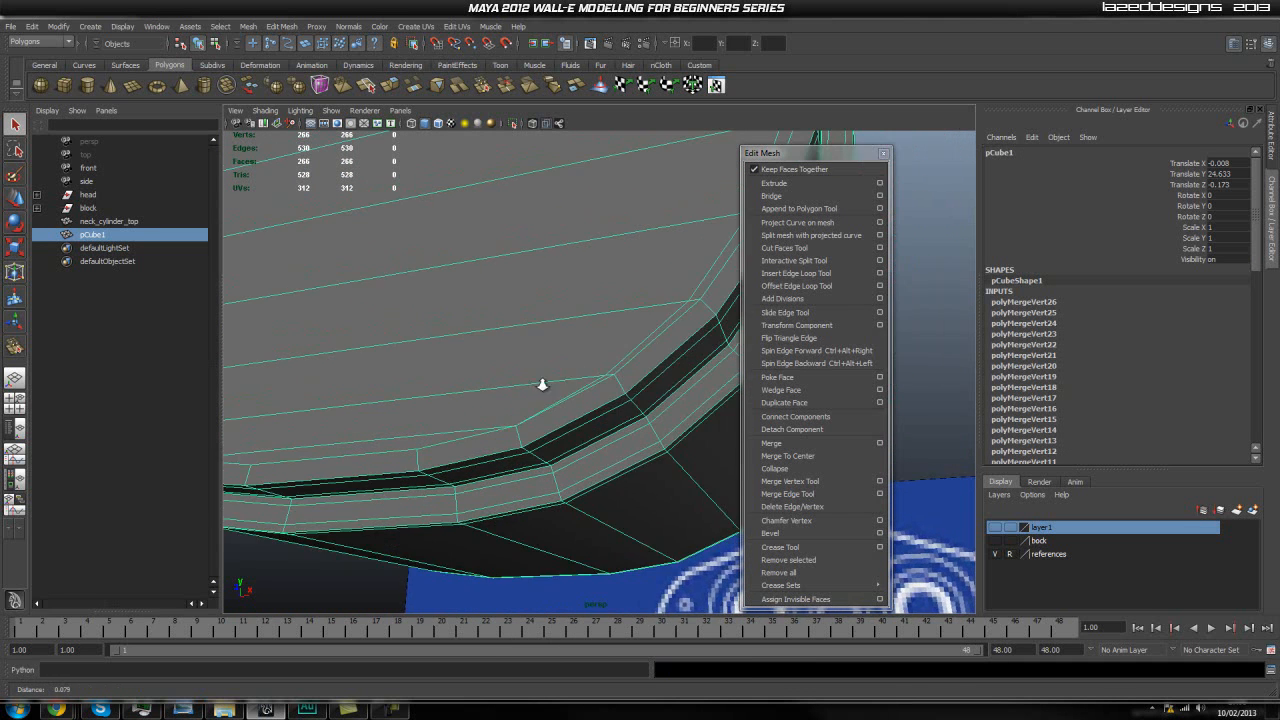
alt+right_drag(531, 383, 631, 380)
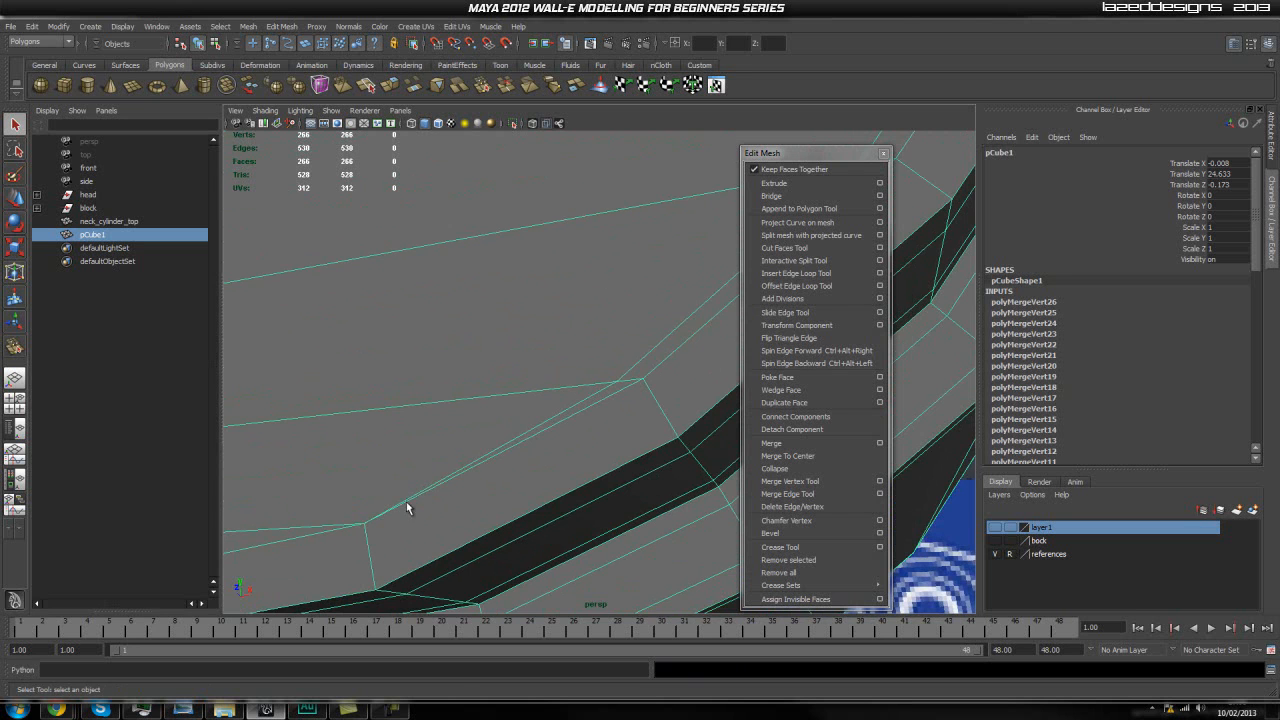
key(3)
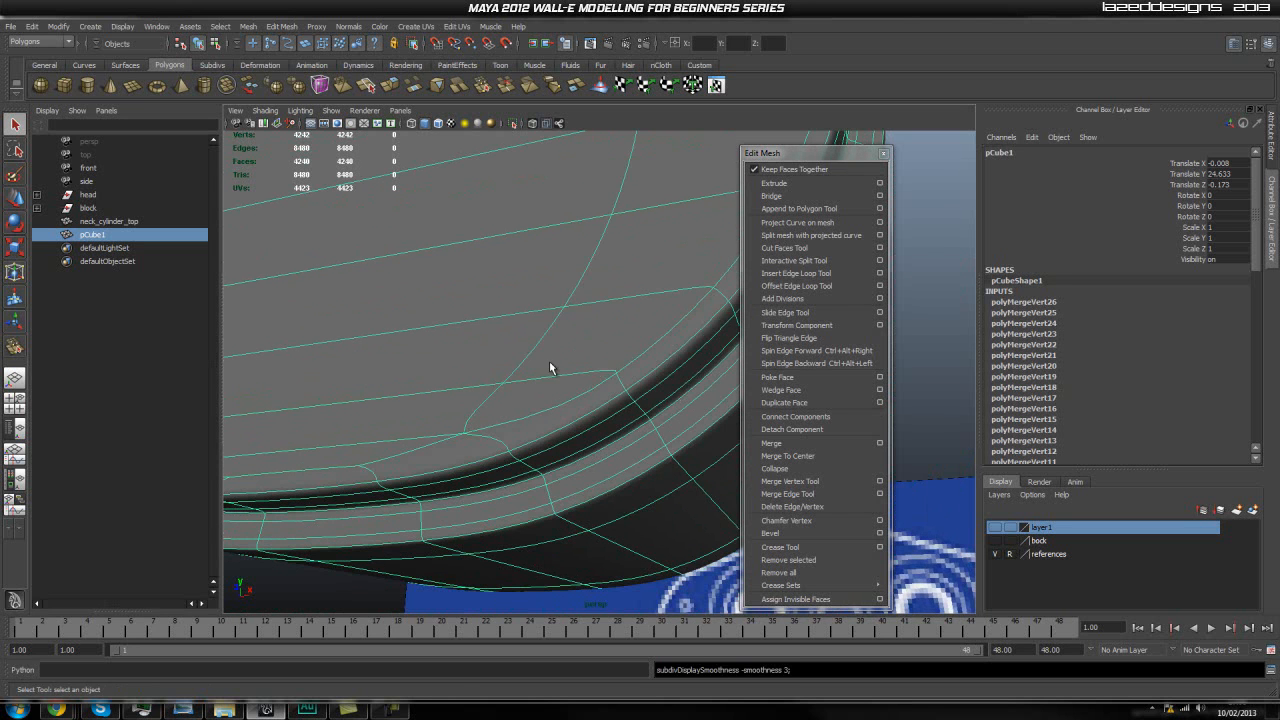
scroll(551, 357, down, 3)
click(641, 557)
click(550, 395)
alt+drag(615, 527, 686, 458)
alt+middle_drag(577, 393, 629, 414)
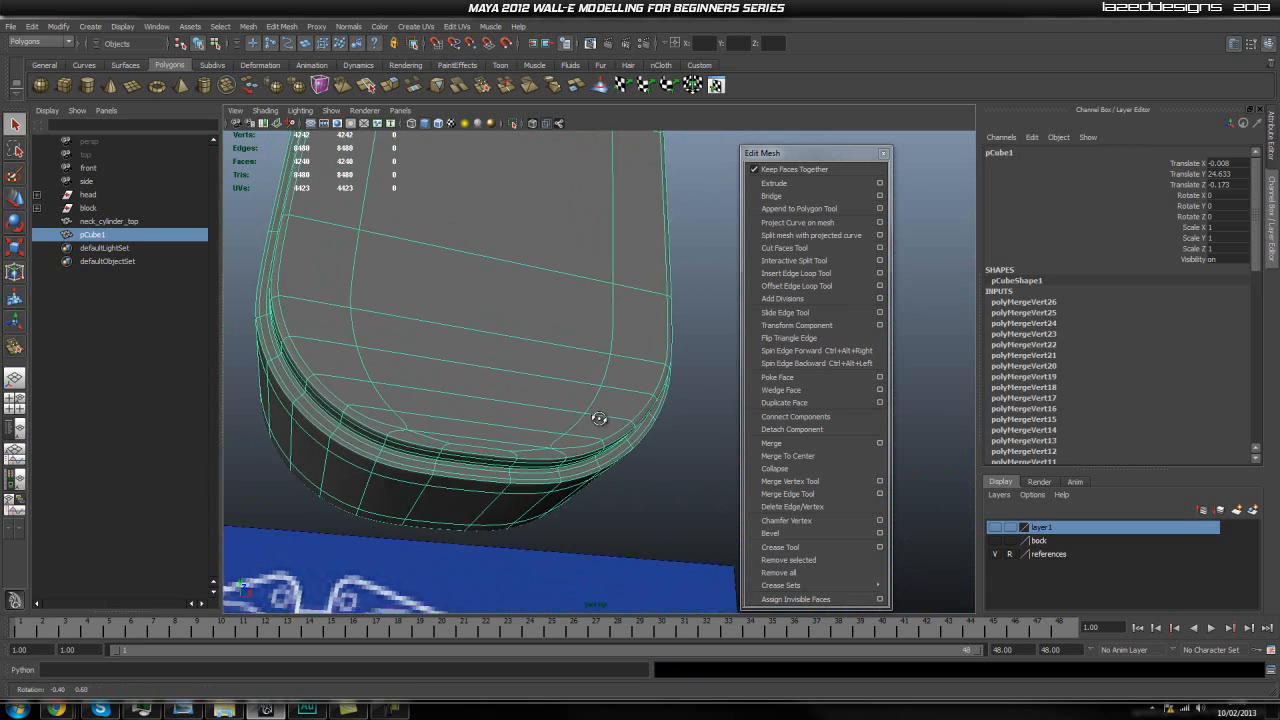
alt+drag(597, 417, 537, 411)
scroll(538, 385, down, 5)
right_drag(535, 387, 585, 374)
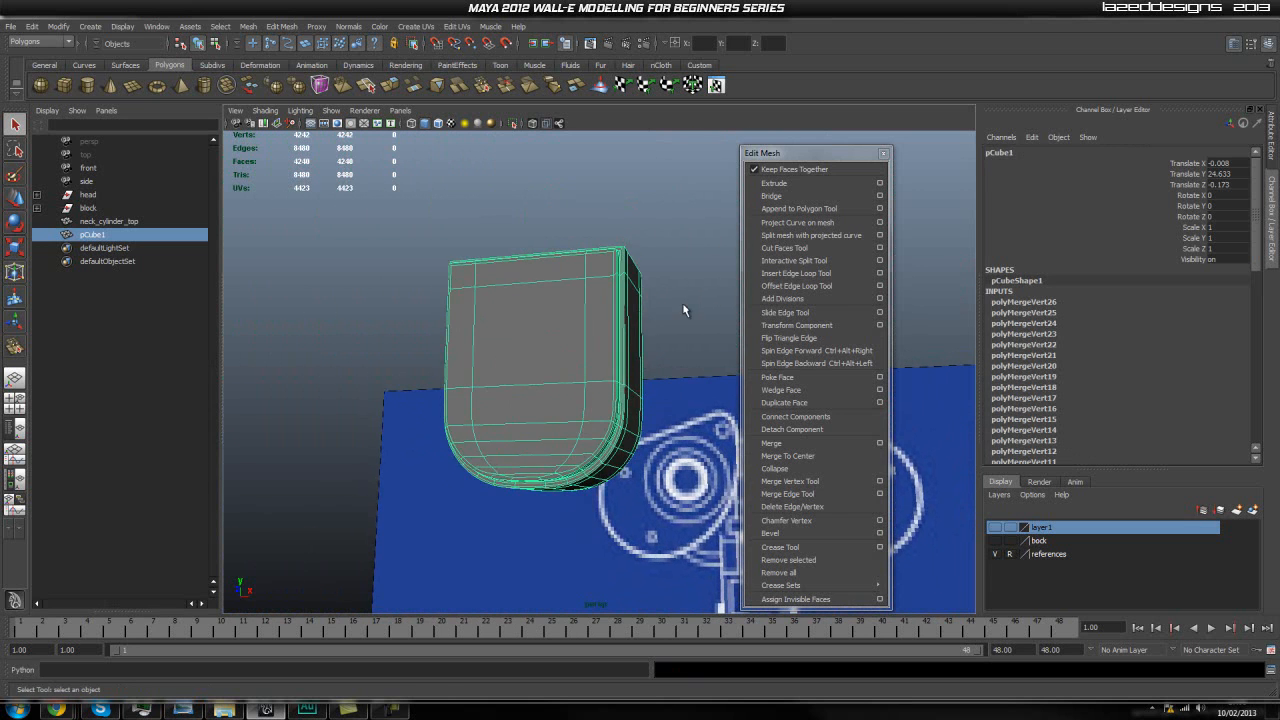
click(682, 302)
scroll(600, 322, down, 2)
Step: Duplicate the smoothed block and move the copy straight up so it overlaps the original's upper part
click(575, 327)
alt+drag(566, 333, 570, 304)
key(ctrl+d)
key(w)
drag(463, 288, 512, 262)
key(ctrl+z)
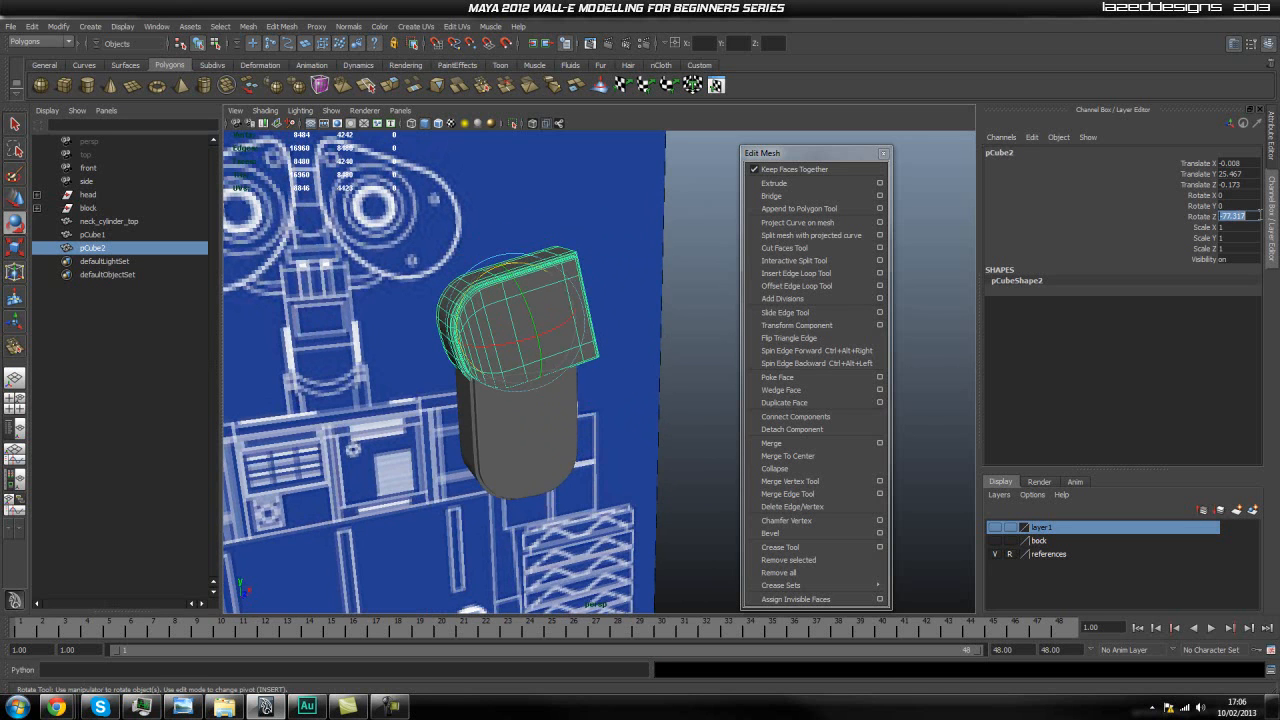
Step: Set the copy's Z rotation to -180 so its rounded end points up
text(-180)
key(Return)
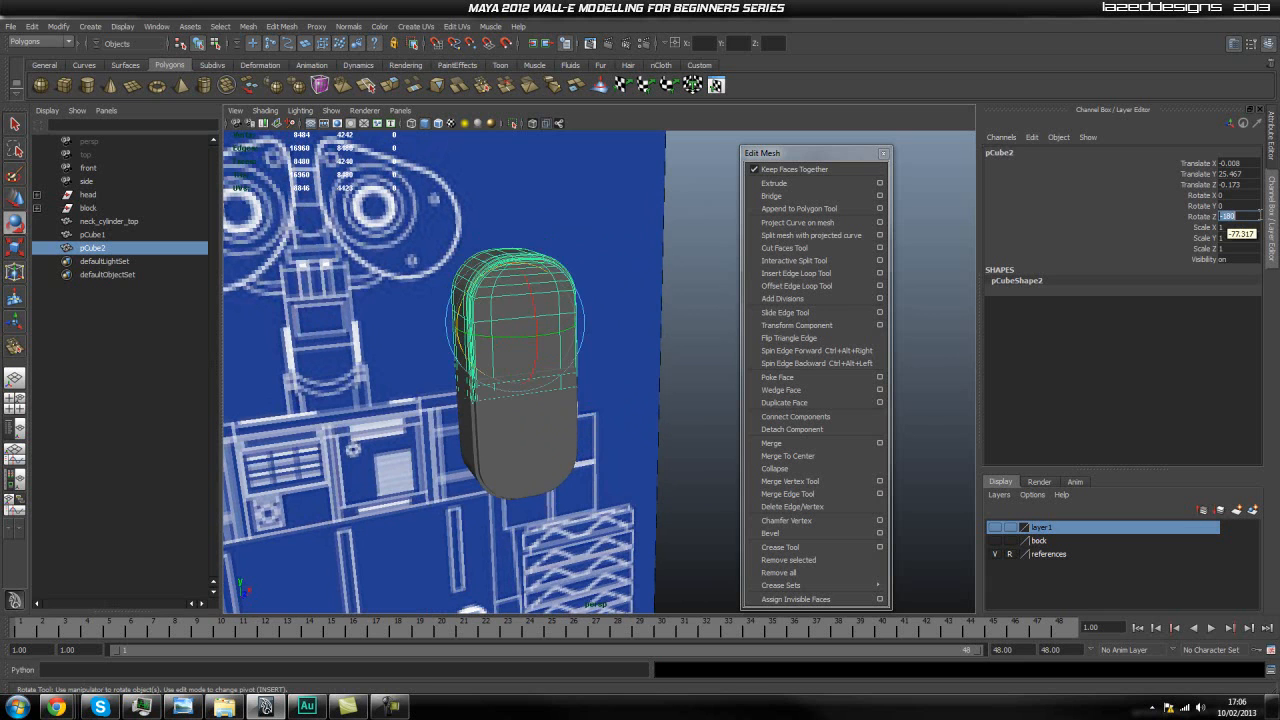
click(616, 275)
Step: Raise the flipped copy roughly to the top of the original block
click(536, 314)
key(w)
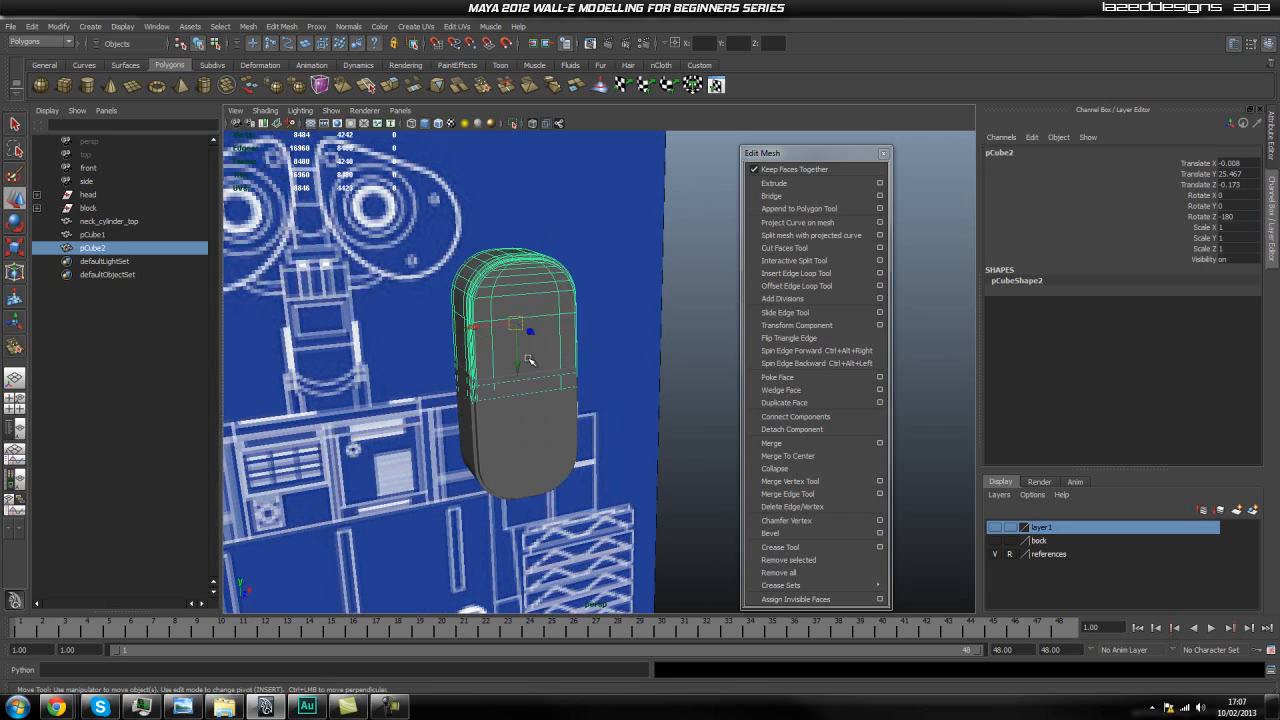
drag(516, 364, 545, 370)
click(625, 357)
Step: In the front view, fine-tune the copy's height to about 25.71 in Y so its flat base meets the original's top
scroll(559, 345, up, 4)
scroll(499, 320, up, 3)
key(space)
scroll(601, 266, up, 2)
scroll(602, 266, up, 2)
alt+middle_drag(602, 266, 570, 373)
click(570, 273)
drag(546, 268, 544, 273)
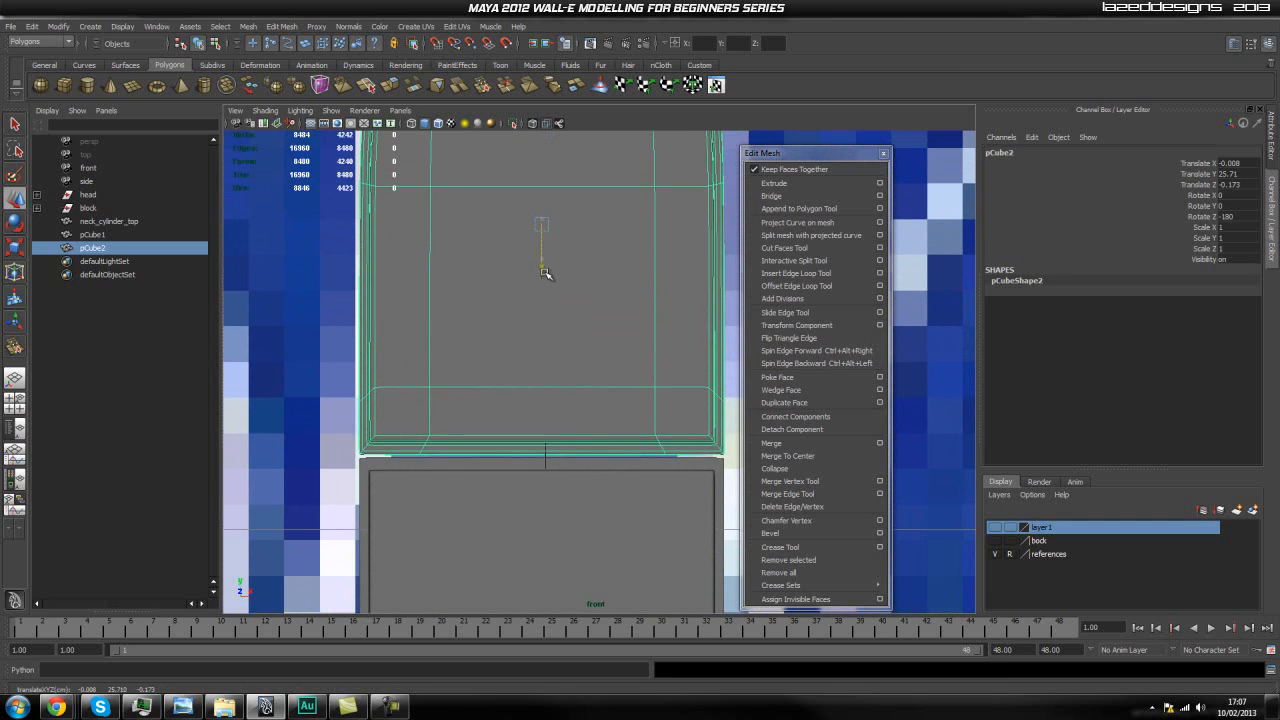
click(285, 329)
Step: Return to the perspective view and examine the two stacked blocks and the seam between them from several angles
key(space)
drag(514, 367, 567, 410)
alt+drag(682, 416, 667, 420)
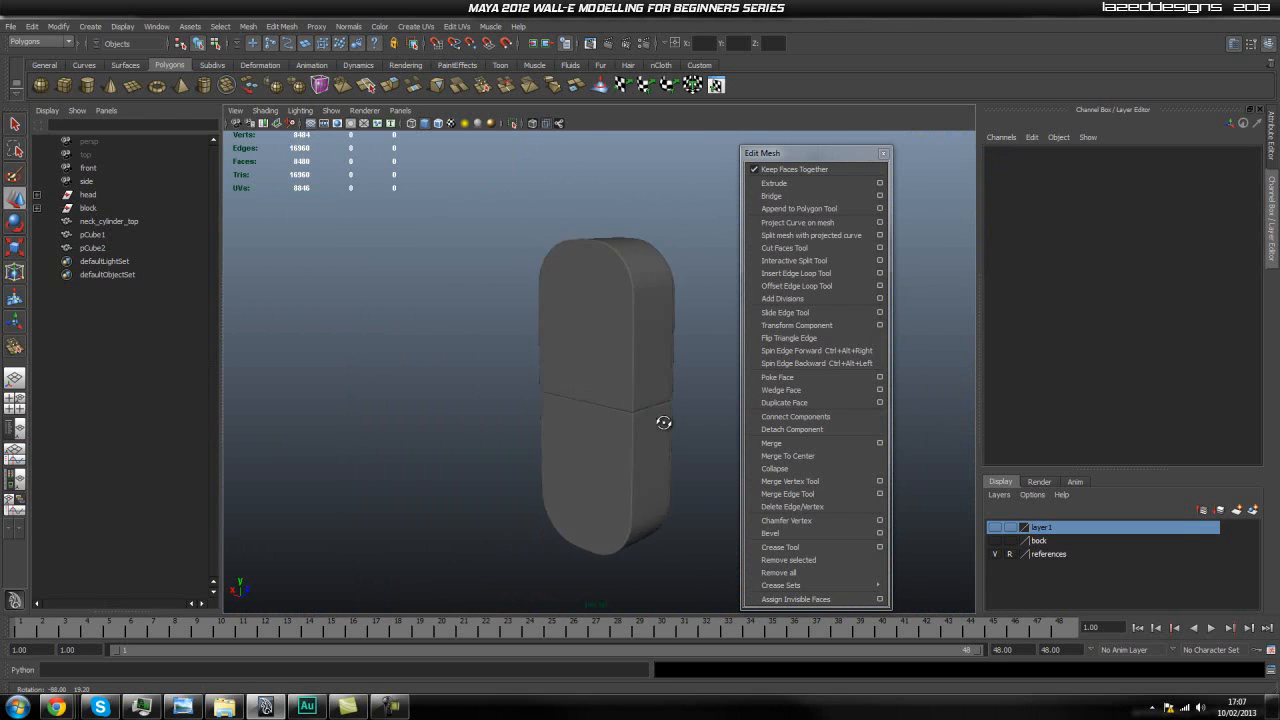
click(624, 390)
alt+drag(624, 390, 637, 410)
click(661, 410)
scroll(630, 416, up, 3)
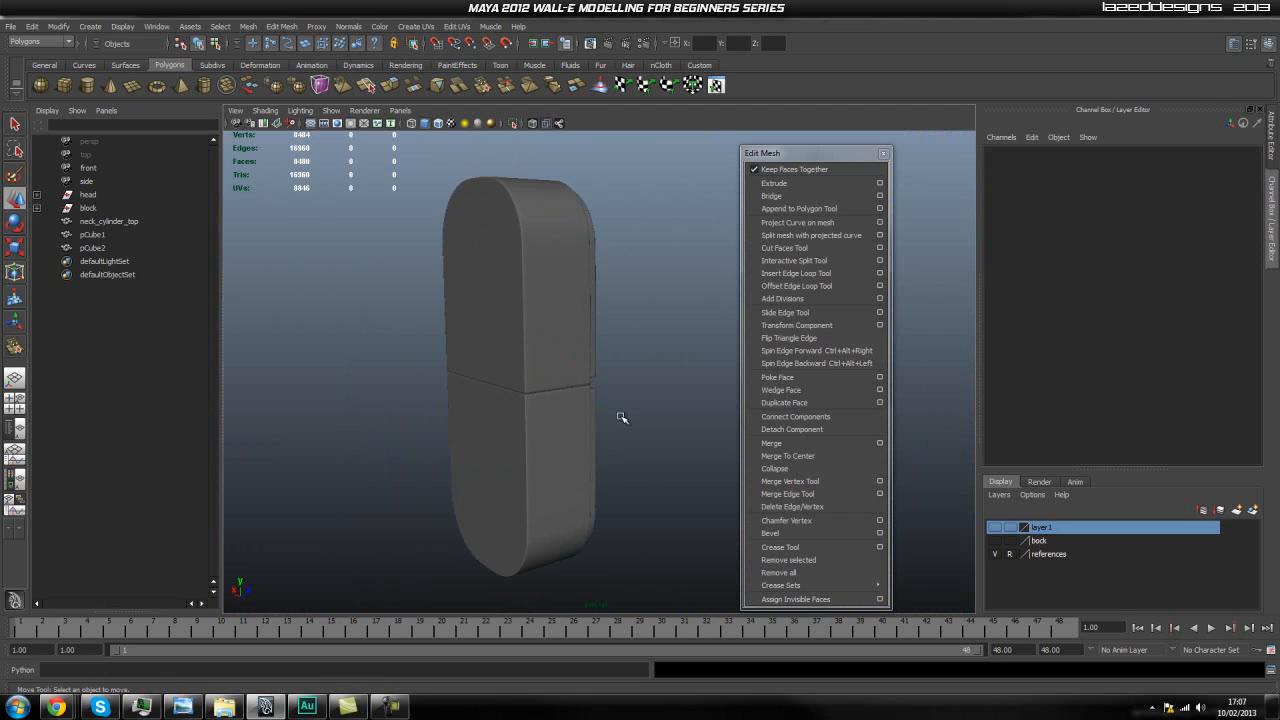
click(560, 460)
alt+drag(560, 460, 487, 408)
click(658, 430)
alt+drag(585, 360, 530, 385)
click(611, 366)
click(638, 428)
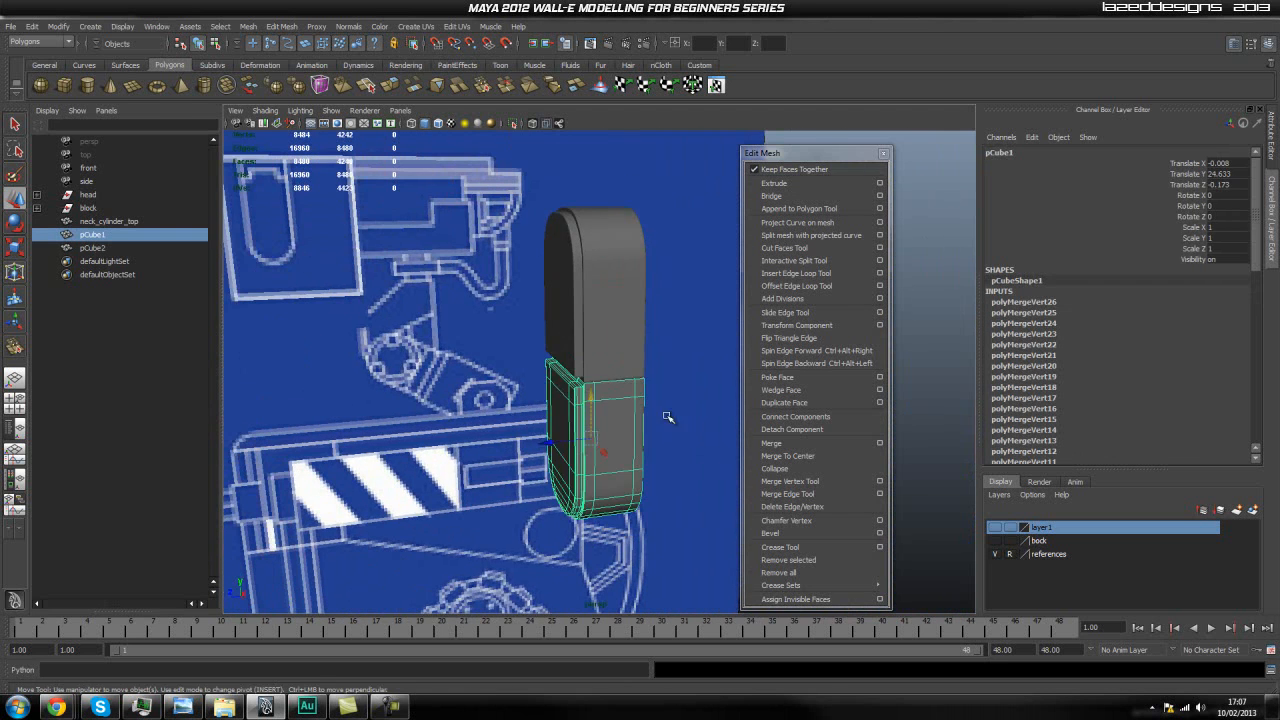
Step: Inspect the two stacked blocks from both flat sides and compare their edge flow across the join
alt+drag(690, 425, 636, 407)
alt+middle_drag(636, 407, 533, 407)
alt+drag(580, 403, 524, 354)
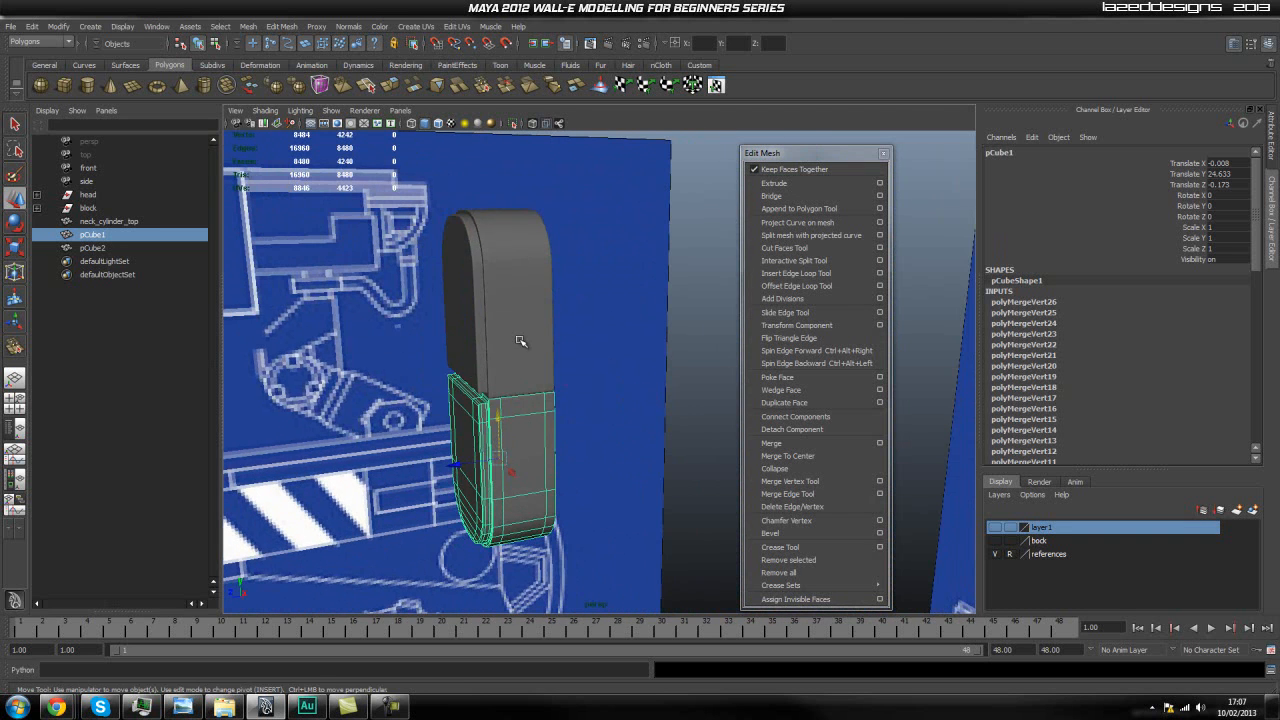
click(725, 380)
alt+drag(644, 417, 513, 390)
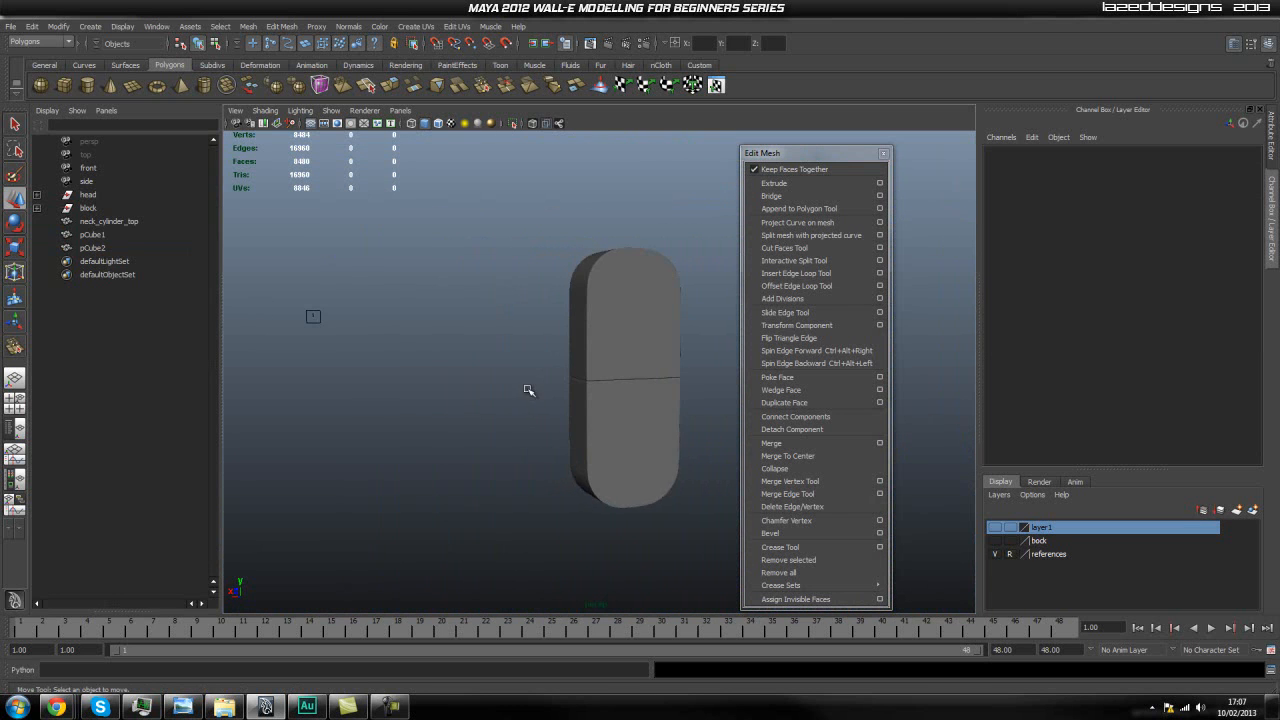
alt+drag(632, 398, 559, 330)
click(559, 328)
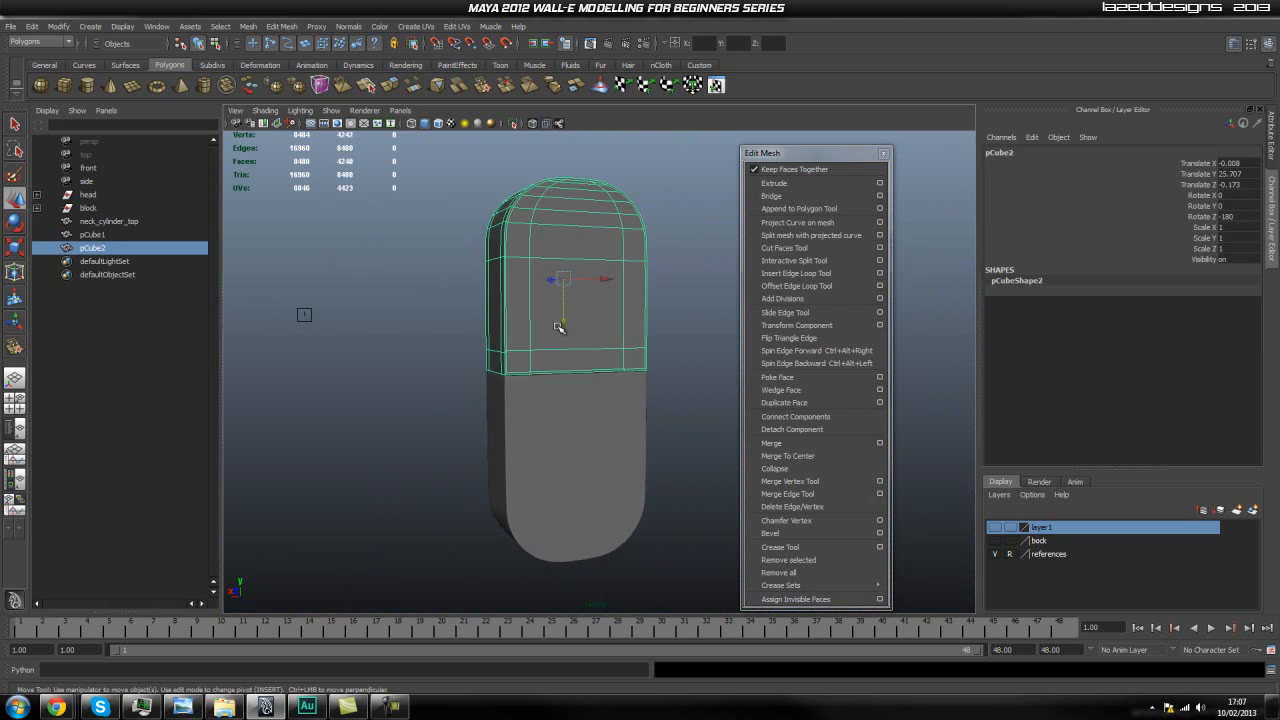
shift+click(582, 418)
scroll(413, 426, up, 8)
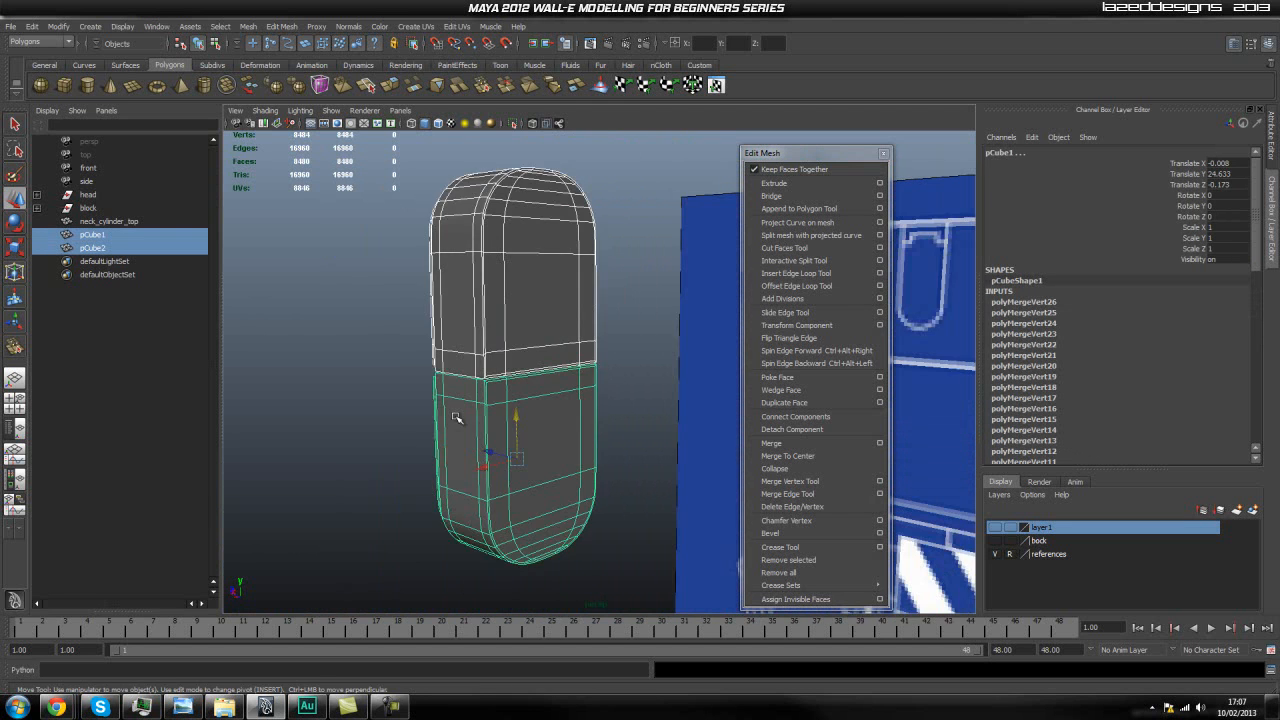
alt+middle_drag(437, 415, 471, 535)
alt+middle_drag(455, 490, 449, 367)
click(650, 311)
click(523, 283)
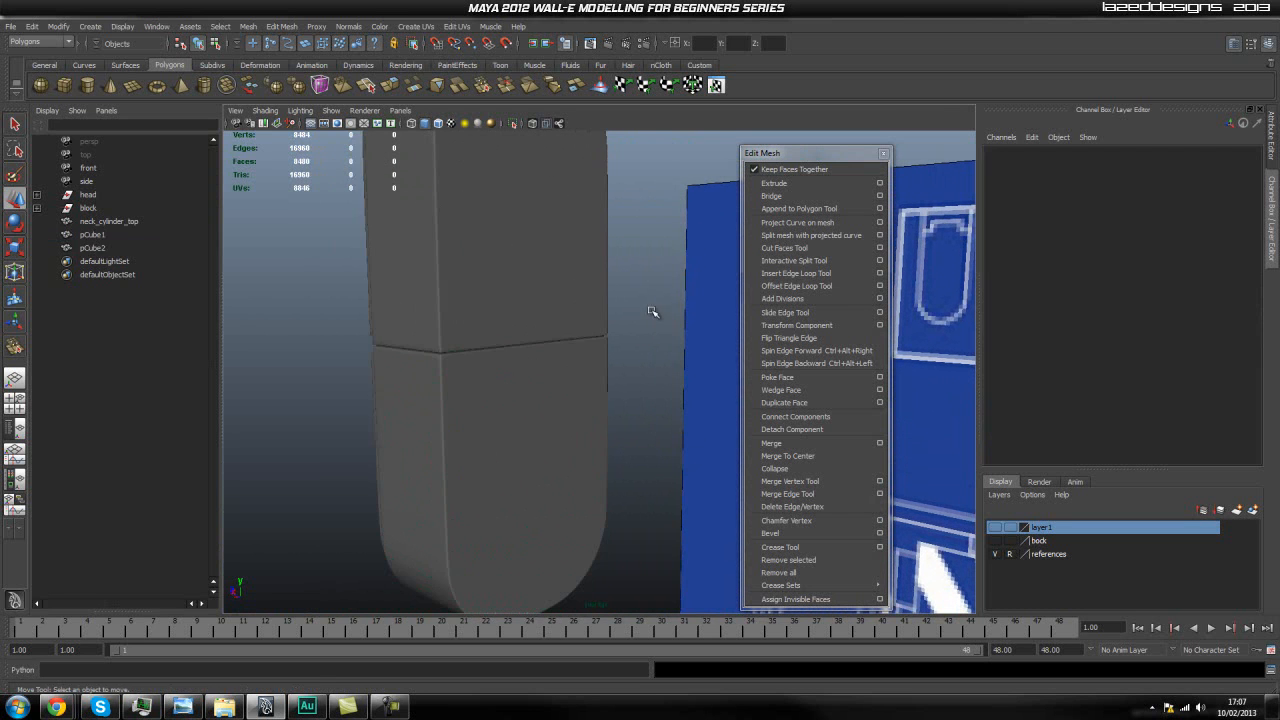
Step: In face mode, use the side view to select the faces of the upper block's large flat side, and return to perspective
alt+middle_drag(523, 283, 523, 429)
scroll(545, 479, up, 2)
right_click(530, 414)
right_drag(530, 443, 530, 443)
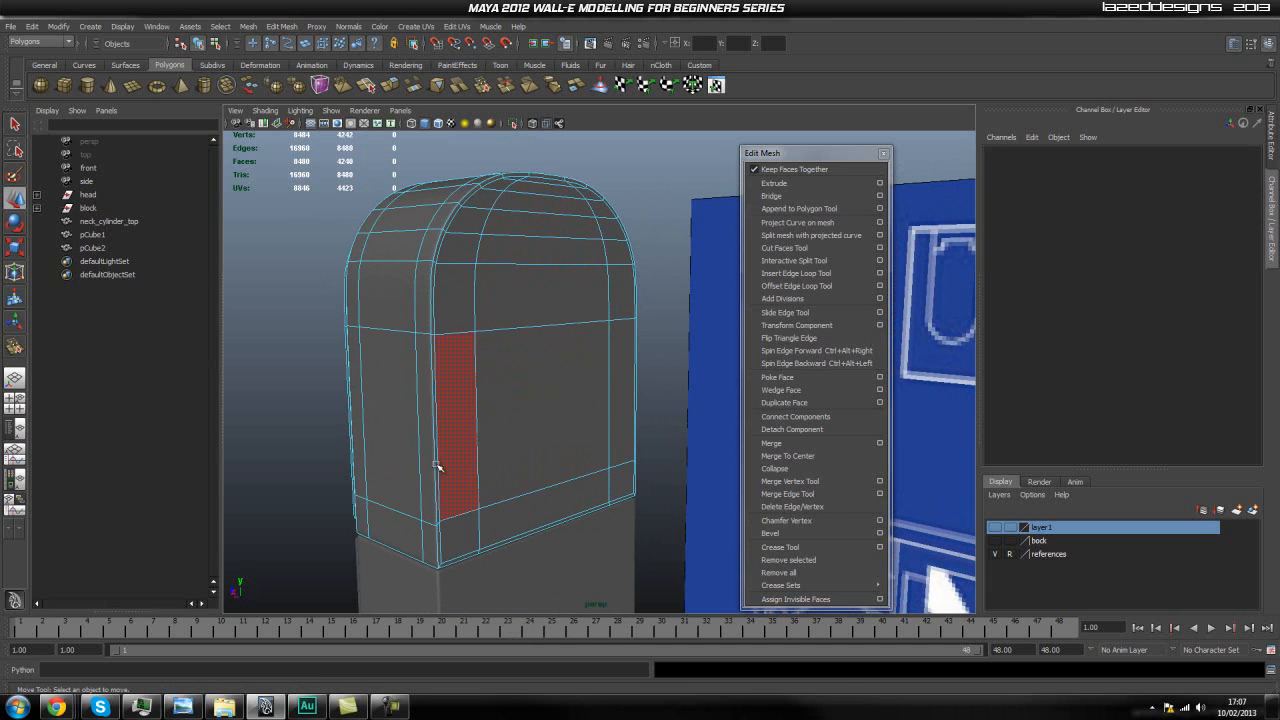
key(space)
drag(437, 492, 492, 466)
scroll(492, 466, up, 4)
alt+middle_drag(540, 290, 494, 502)
drag(667, 526, 667, 526)
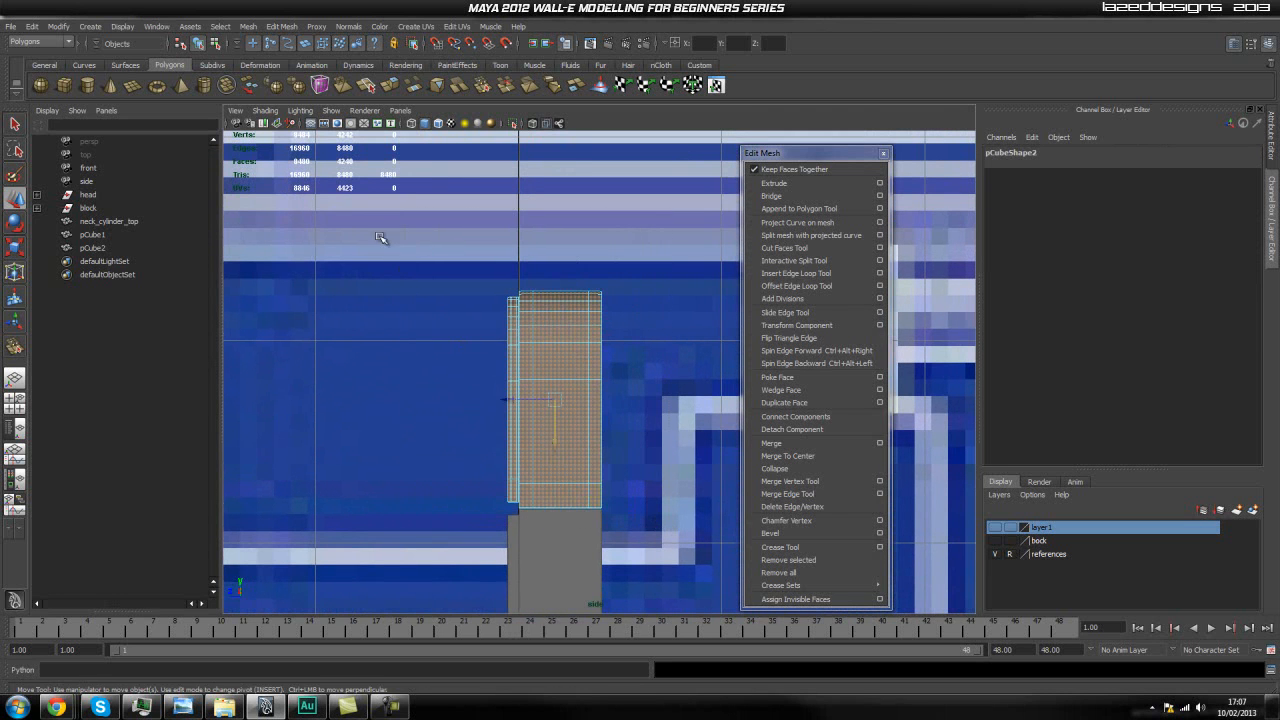
key(space)
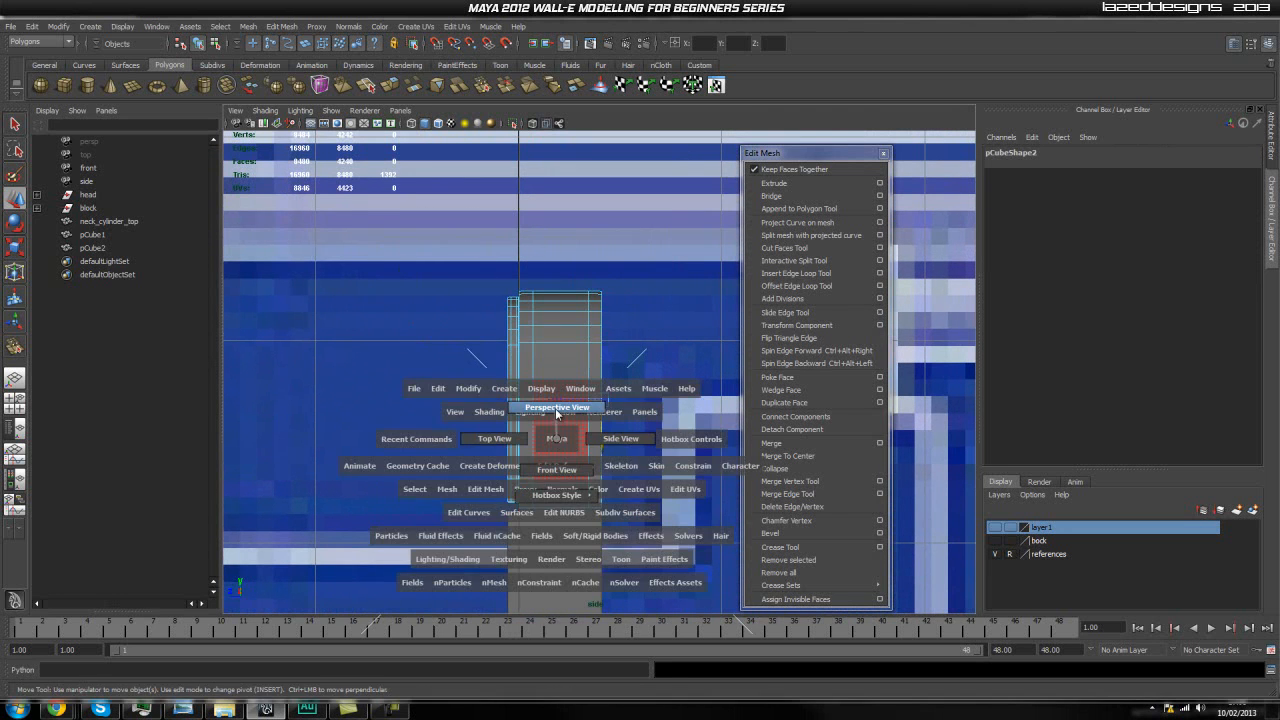
drag(557, 421, 614, 451)
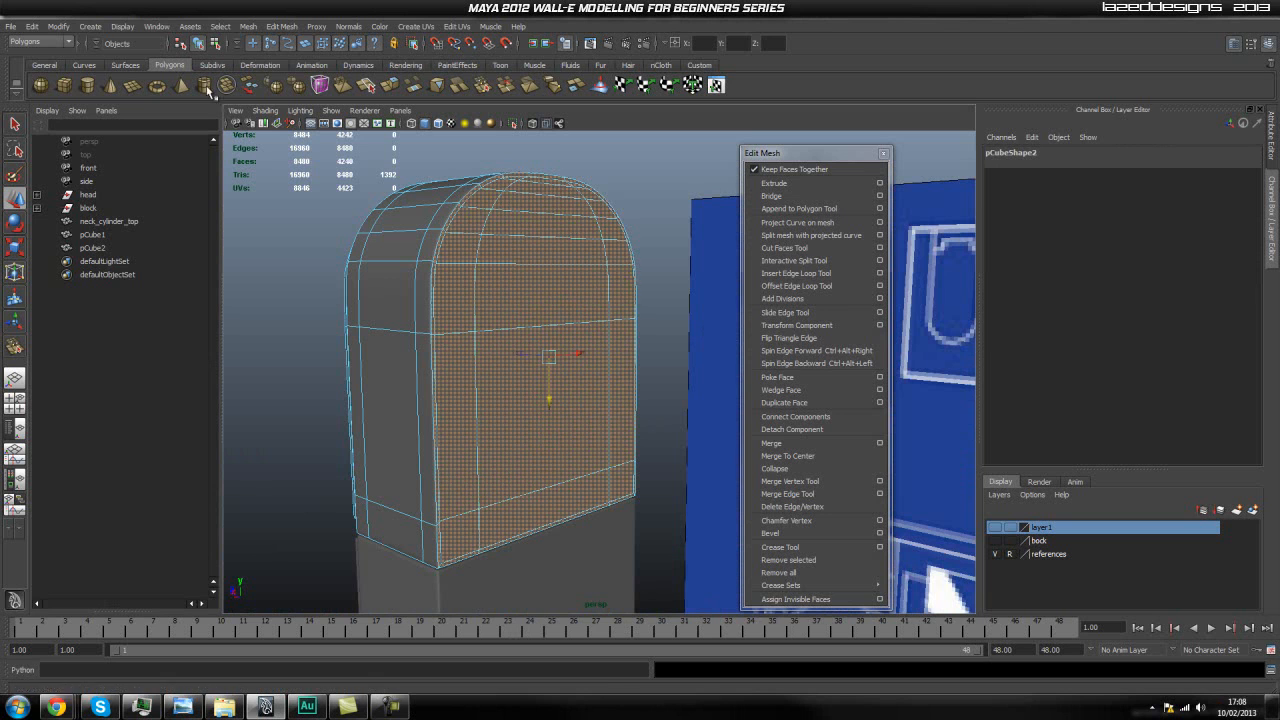
Step: Duplicate the selected faces with Duplicate Face and unparent the two resulting meshes from their group
click(274, 27)
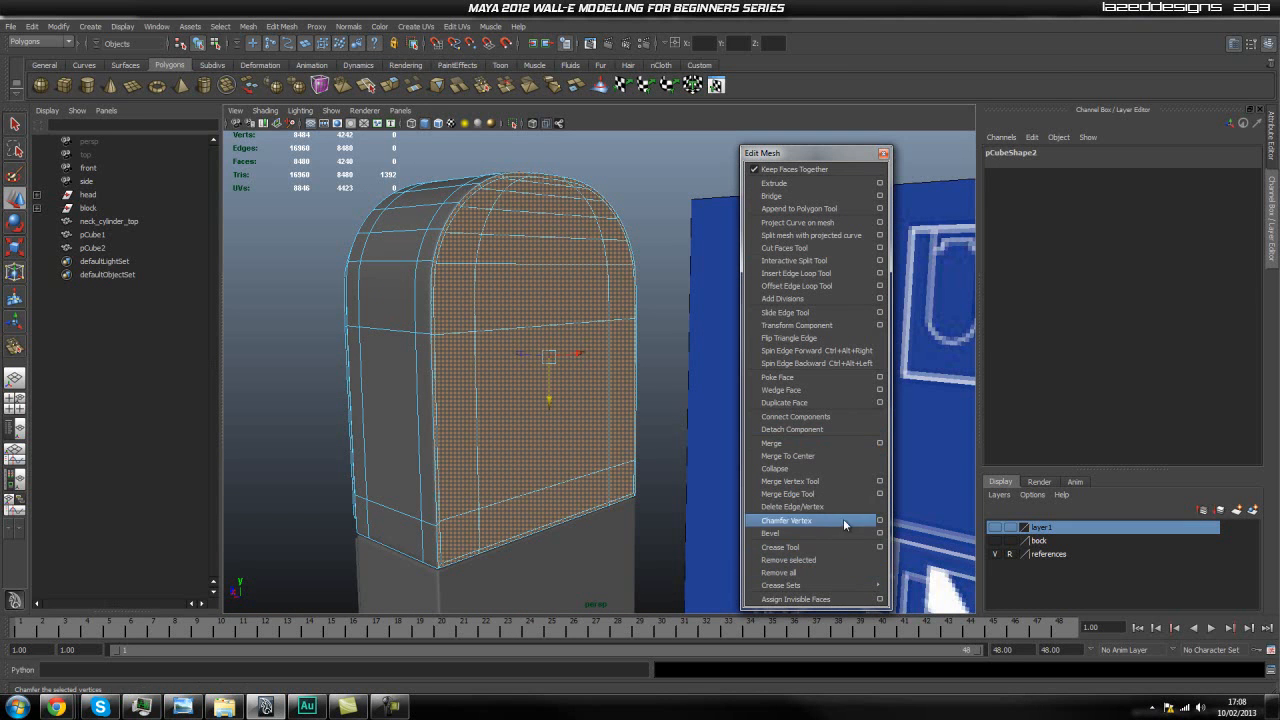
click(850, 402)
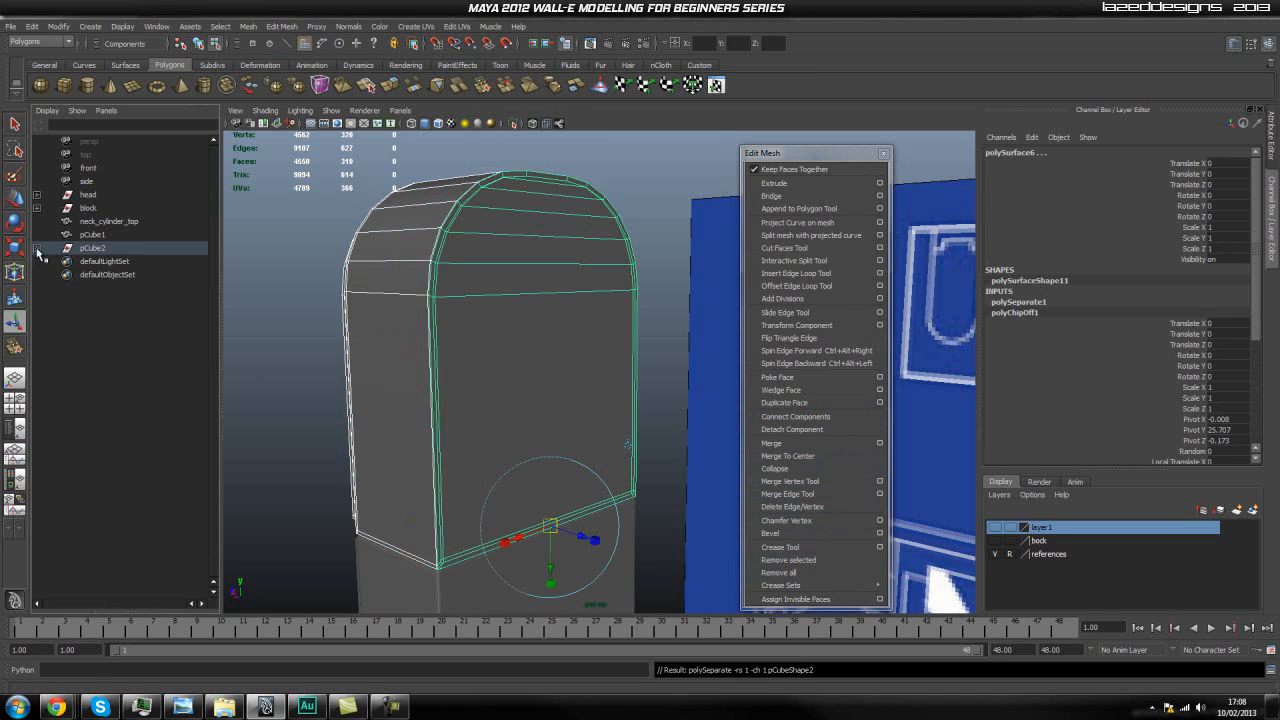
click(116, 274)
ctrl+click(121, 276)
key(shift+p)
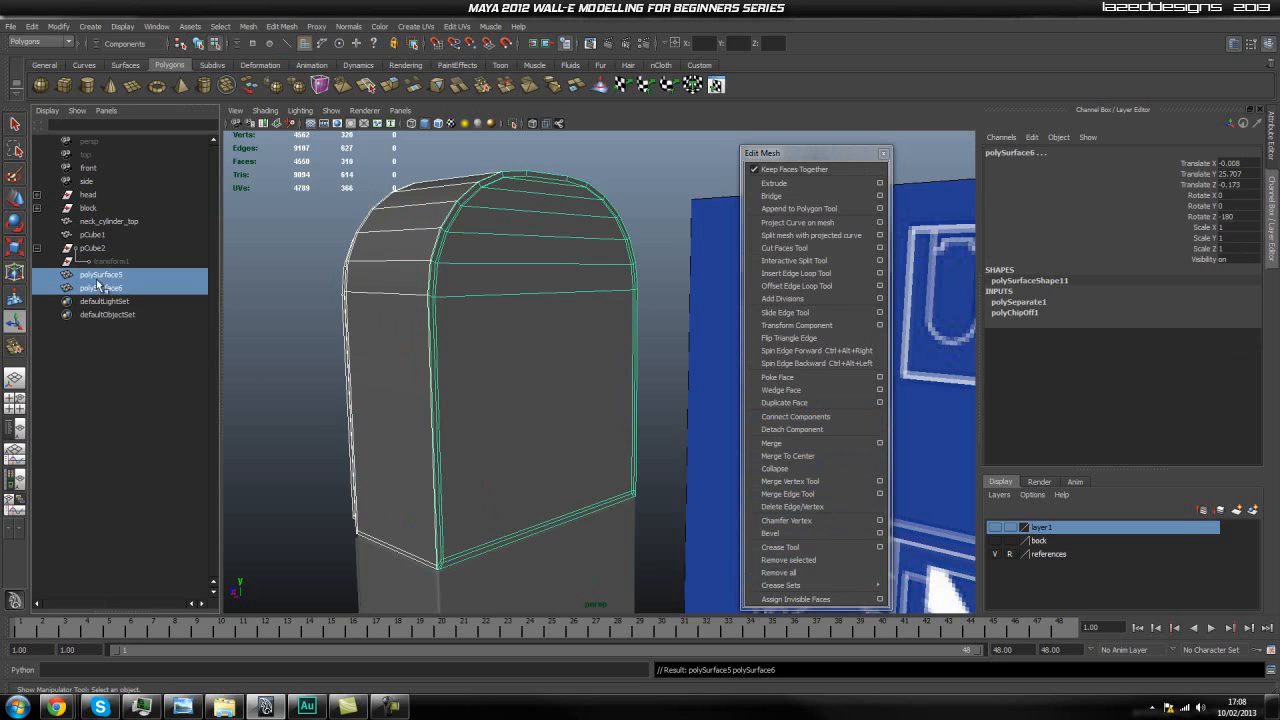
Step: Delete all construction history in the scene to clear the leftover pCube2 group
click(92, 248)
click(32, 26)
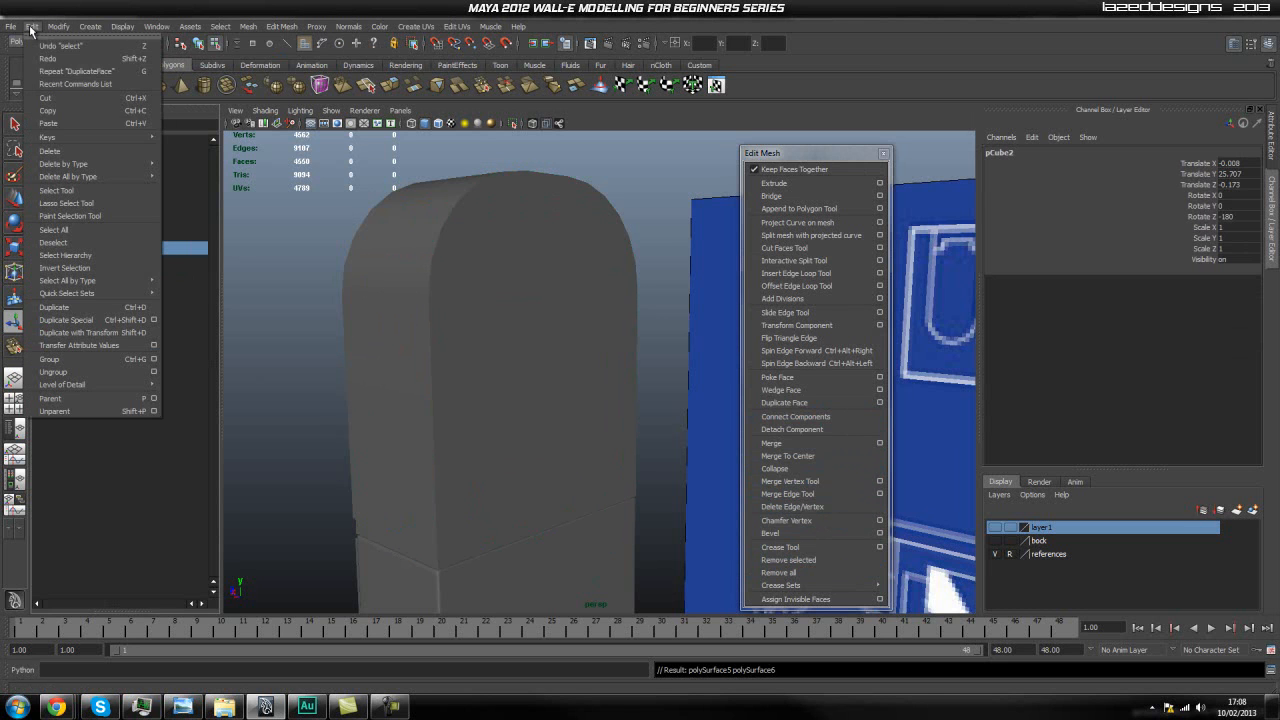
click(297, 178)
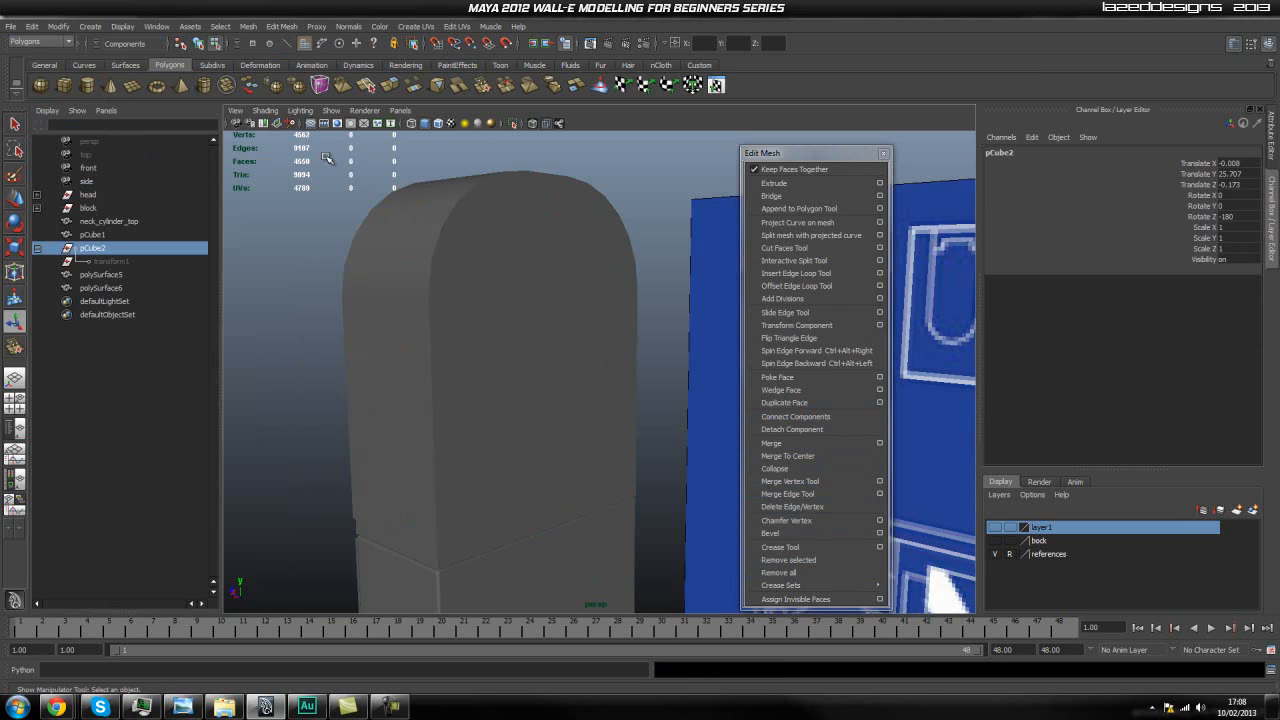
click(92, 250)
scroll(292, 282, down, 4)
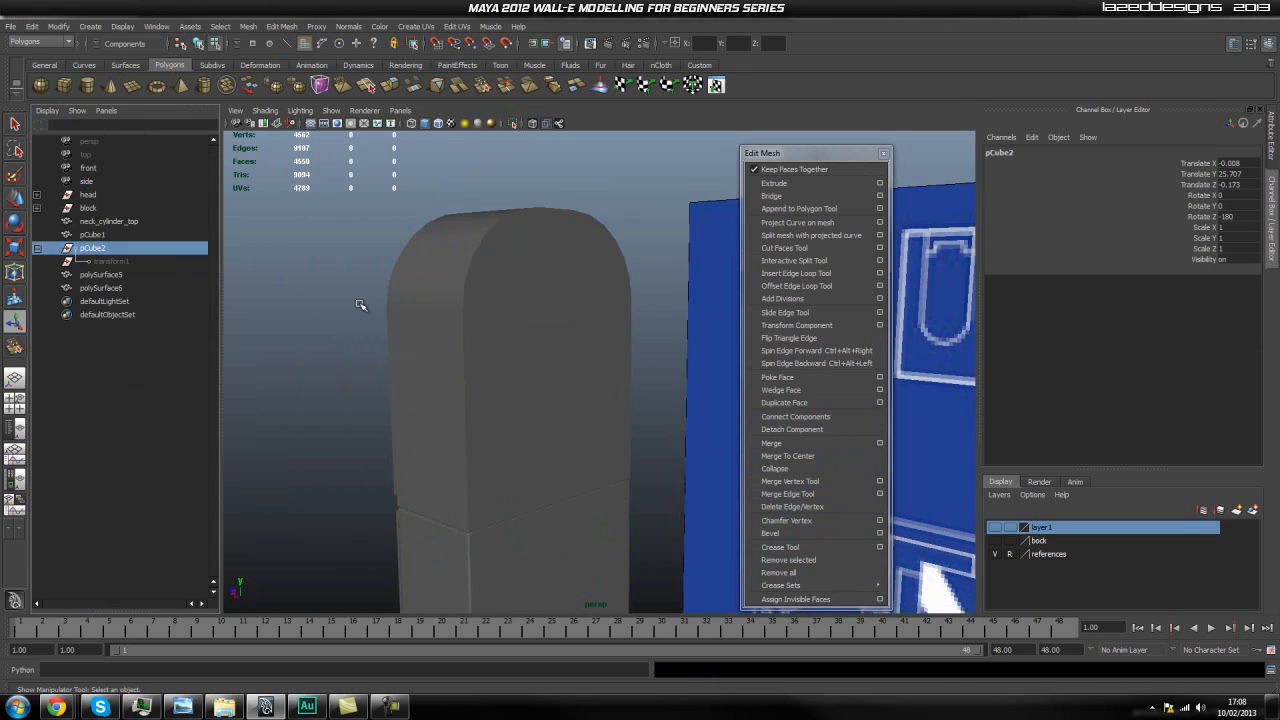
click(339, 293)
click(525, 420)
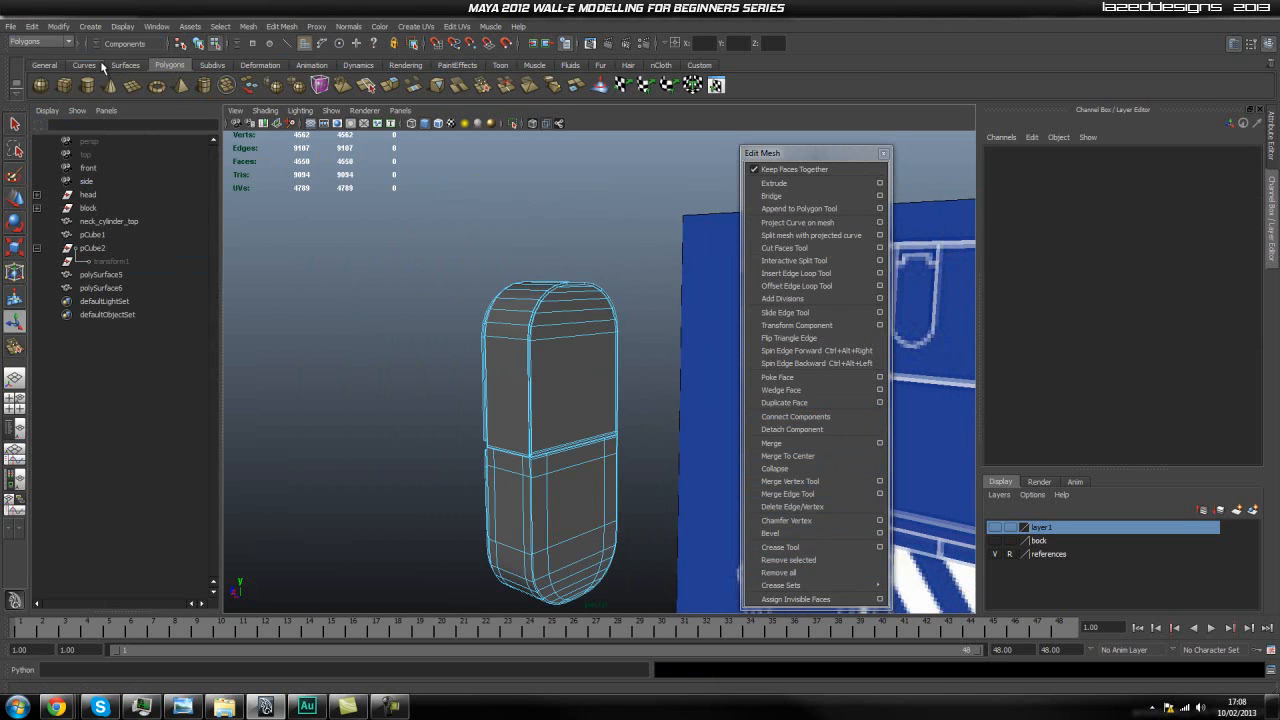
click(38, 27)
mouse_move(129, 176)
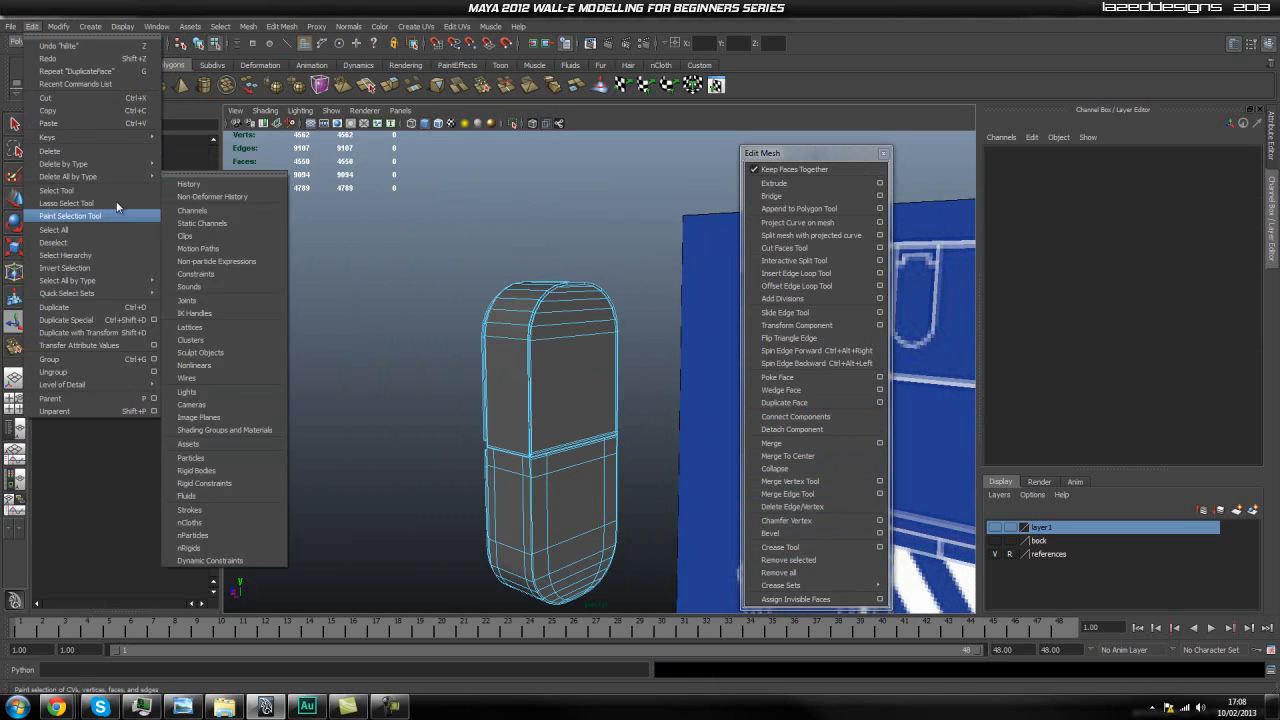
click(186, 185)
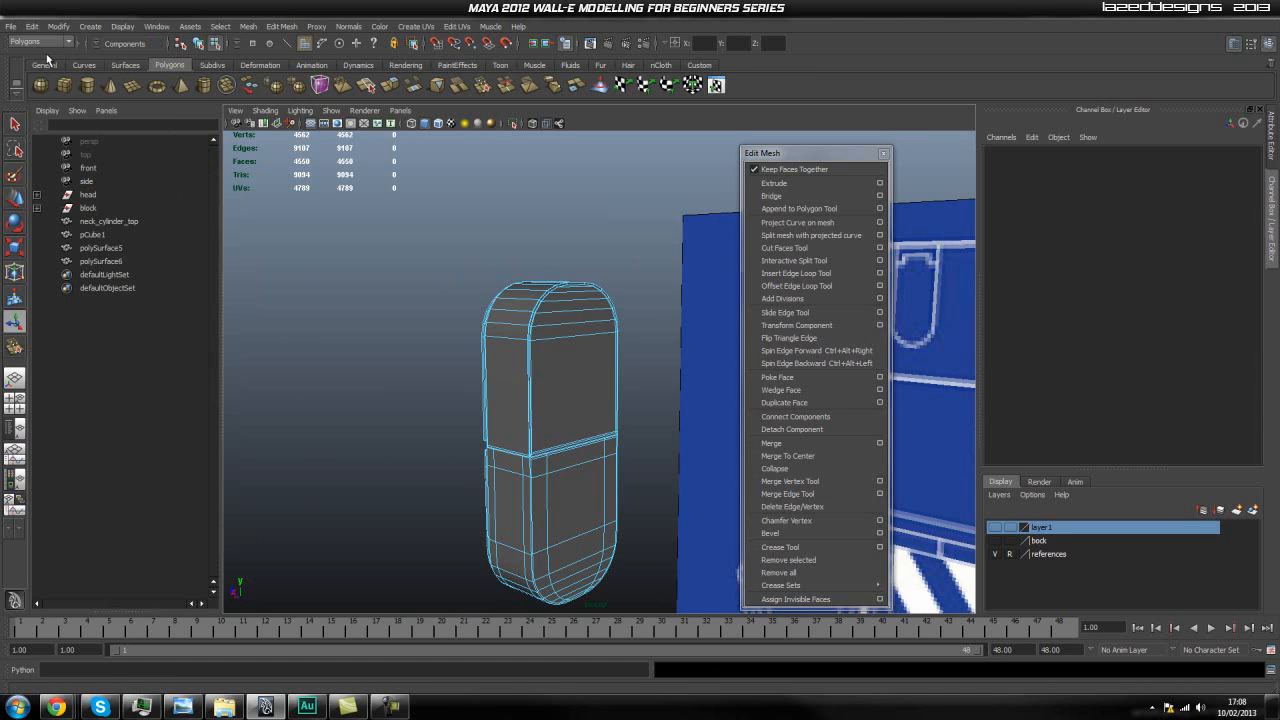
Step: Move the duplicated flat shell away from the upper block to about -0.309 in Z
click(112, 251)
click(343, 290)
scroll(343, 290, up, 3)
click(117, 263)
scroll(390, 263, up, 8)
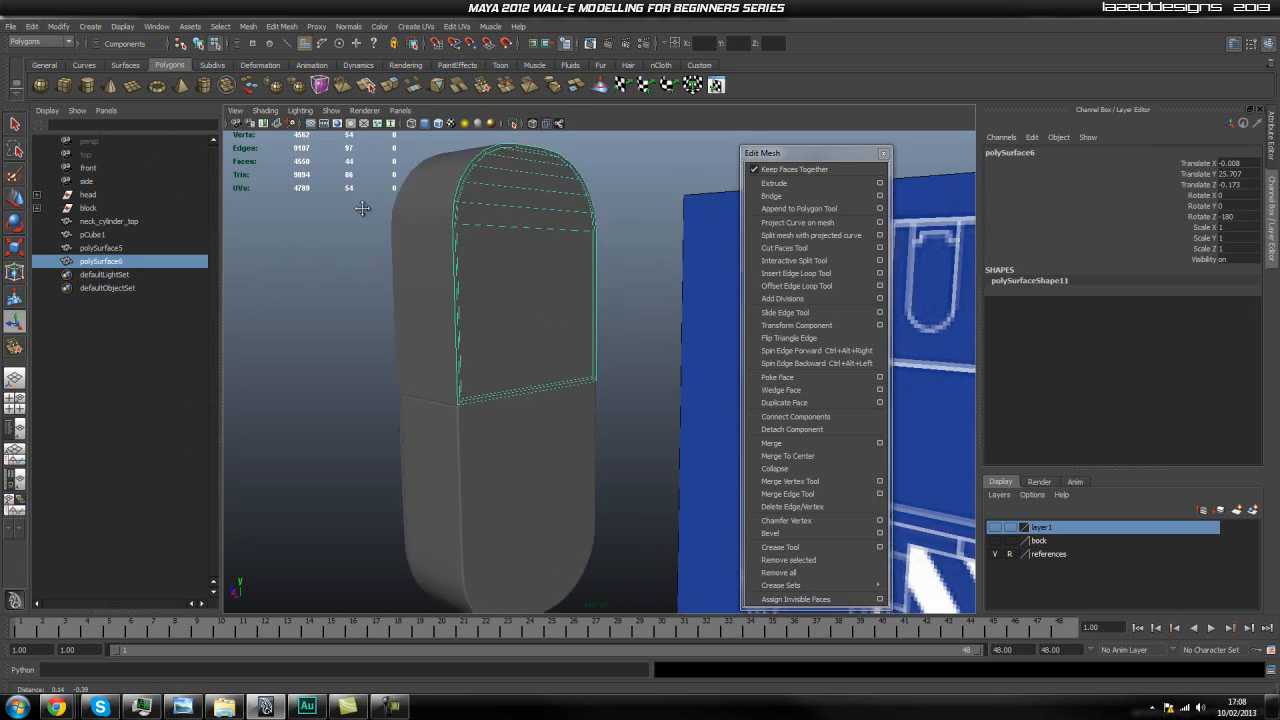
mouse_move(422, 266)
alt+middle_down()
mouse_move(440, 309)
mouse_move(409, 277)
alt+middle_up()
scroll(442, 300, down, 2)
key(w)
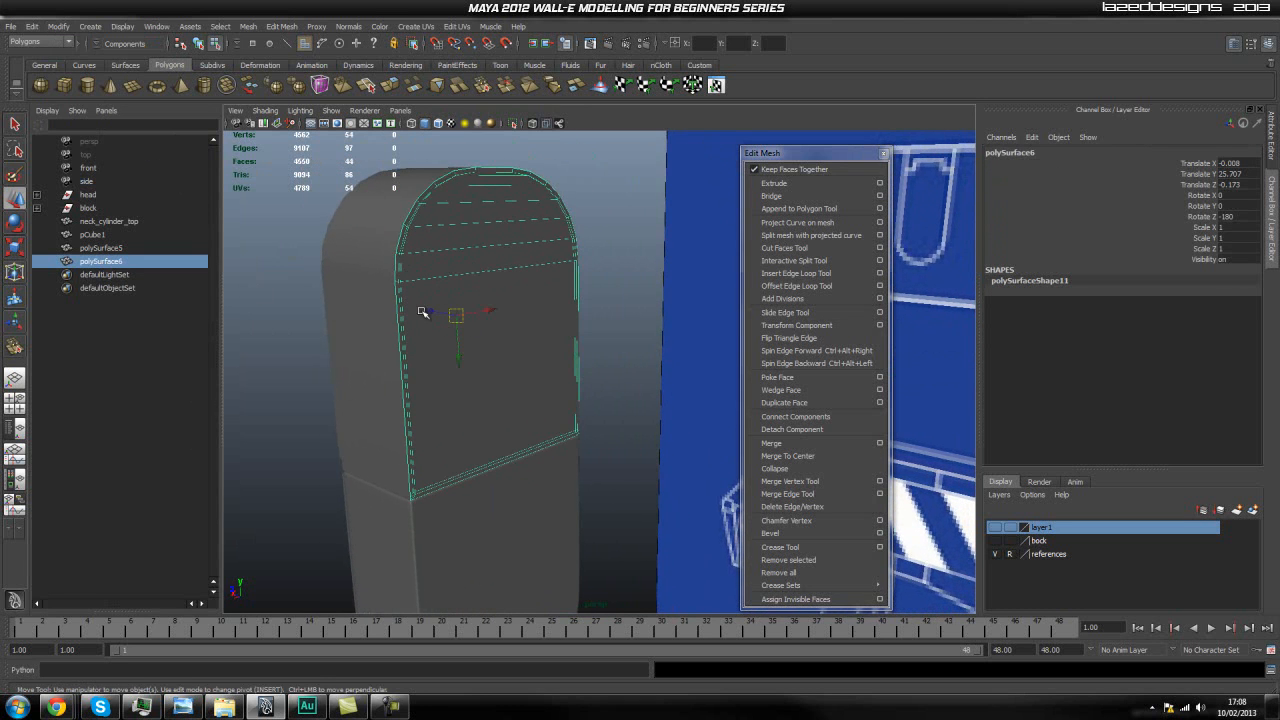
drag(430, 315, 450, 331)
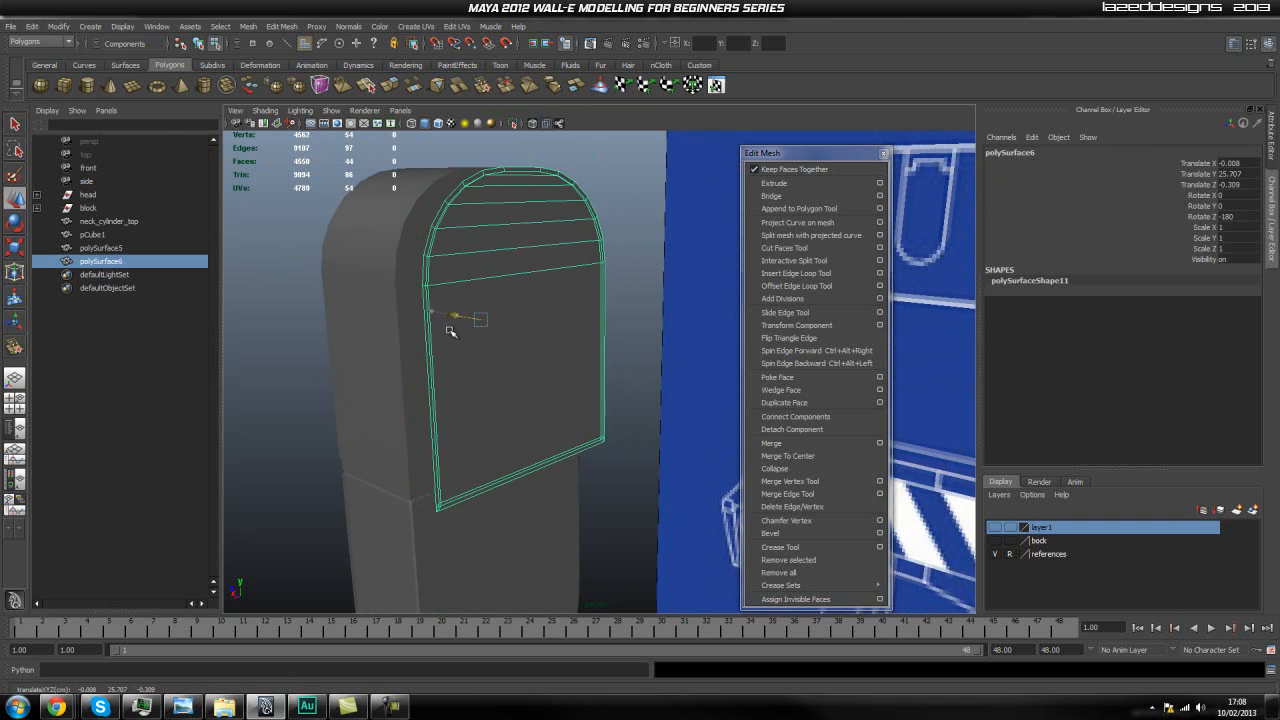
click(616, 176)
Step: Try duplicating the flat shell and mirroring the copy in -Y, merged with the original and with border edges connected
scroll(548, 308, up, 2)
scroll(538, 318, down, 1)
right_drag(534, 319, 586, 302)
alt+drag(482, 388, 528, 360)
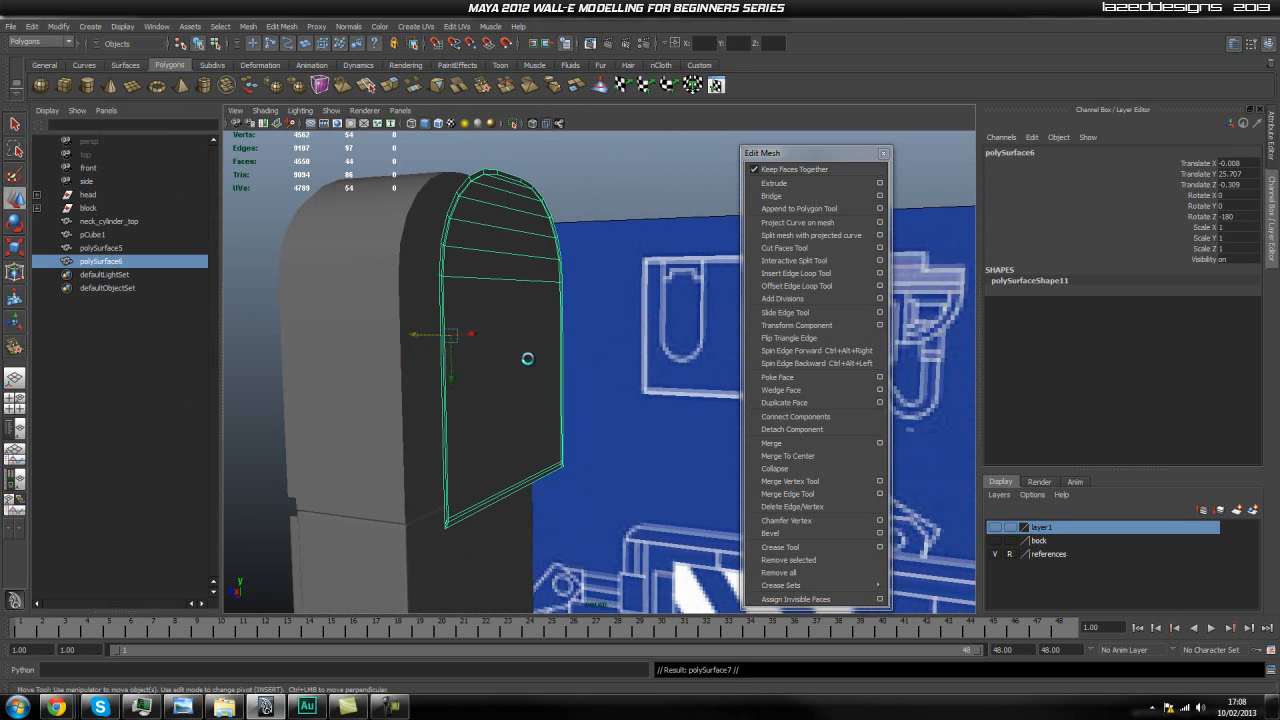
key(ctrl+d)
click(248, 26)
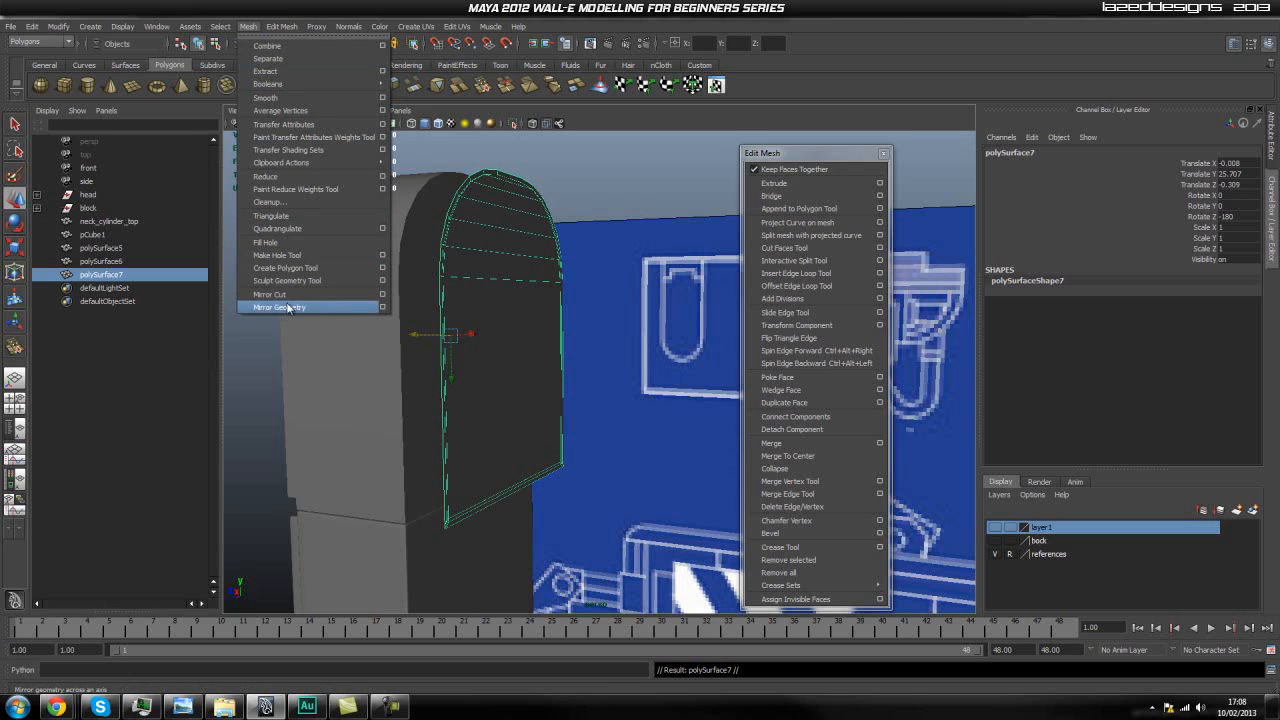
click(379, 307)
click(731, 145)
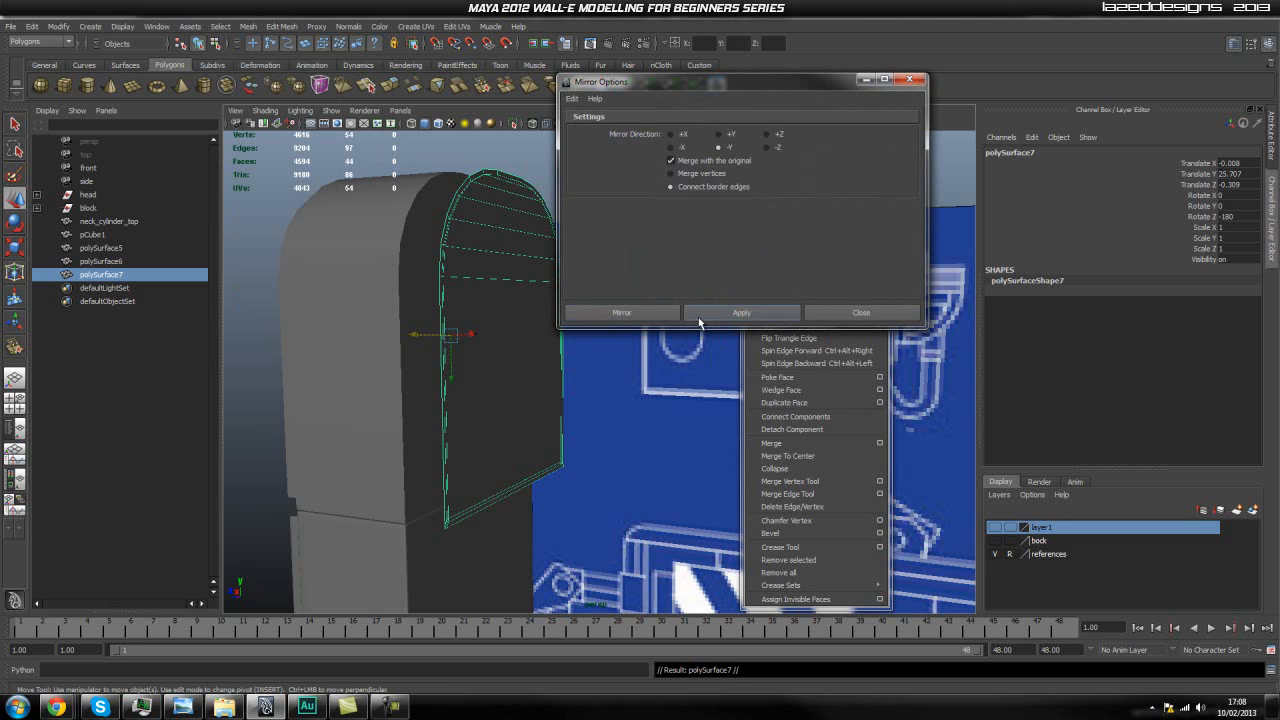
click(640, 316)
alt+drag(577, 369, 628, 258)
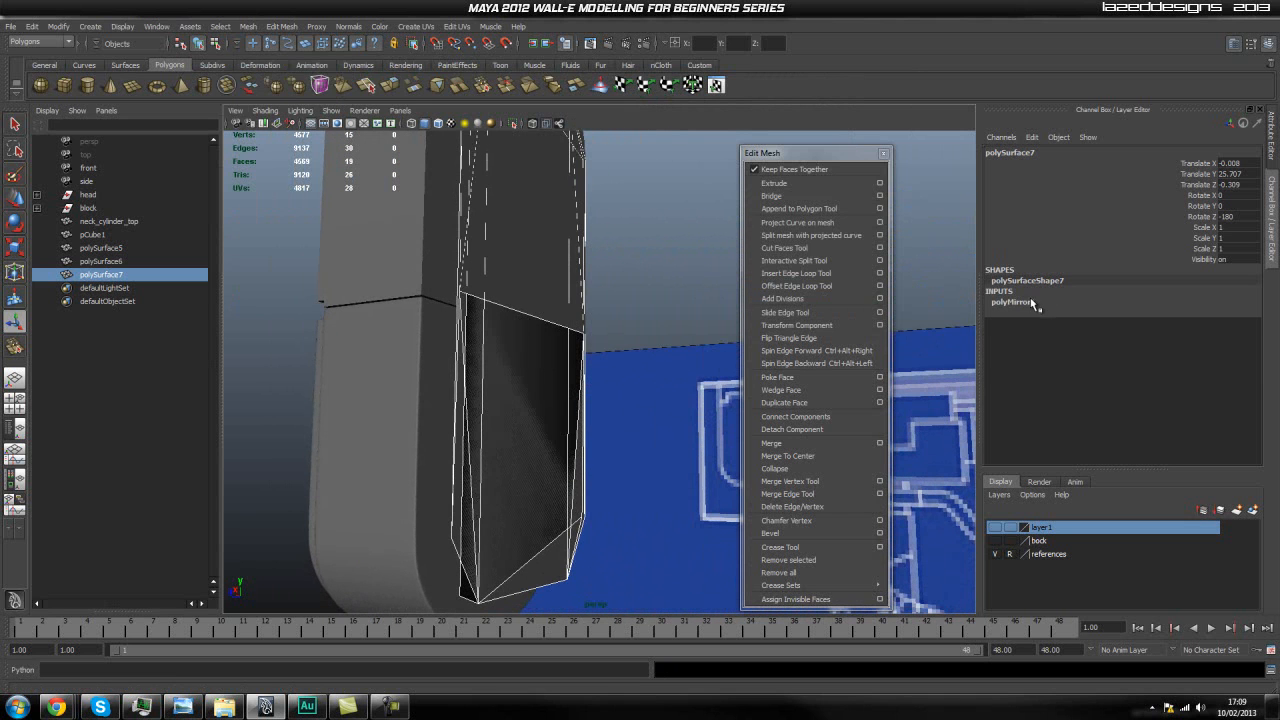
Step: Lower the merge threshold of the mirror operation to keep the mirrored shell's vertices separate
click(1012, 302)
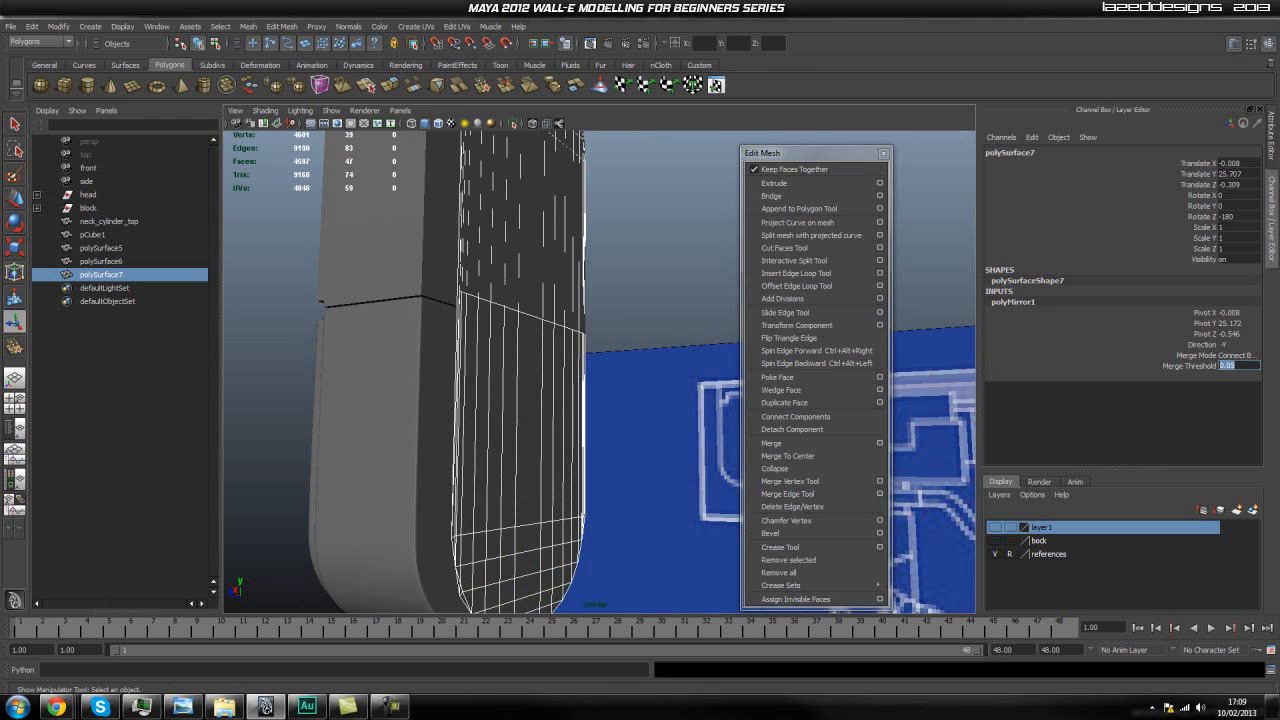
alt+drag(636, 510, 754, 481)
alt+right_drag(584, 409, 1004, 449)
alt+middle_drag(626, 279, 652, 372)
alt+drag(655, 373, 597, 369)
Step: Examine the mirrored shell's edges around the mirror line and across its rounded end
key(q)
right_drag(518, 377, 556, 366)
click(647, 259)
click(533, 303)
alt+drag(527, 380, 540, 386)
click(537, 424)
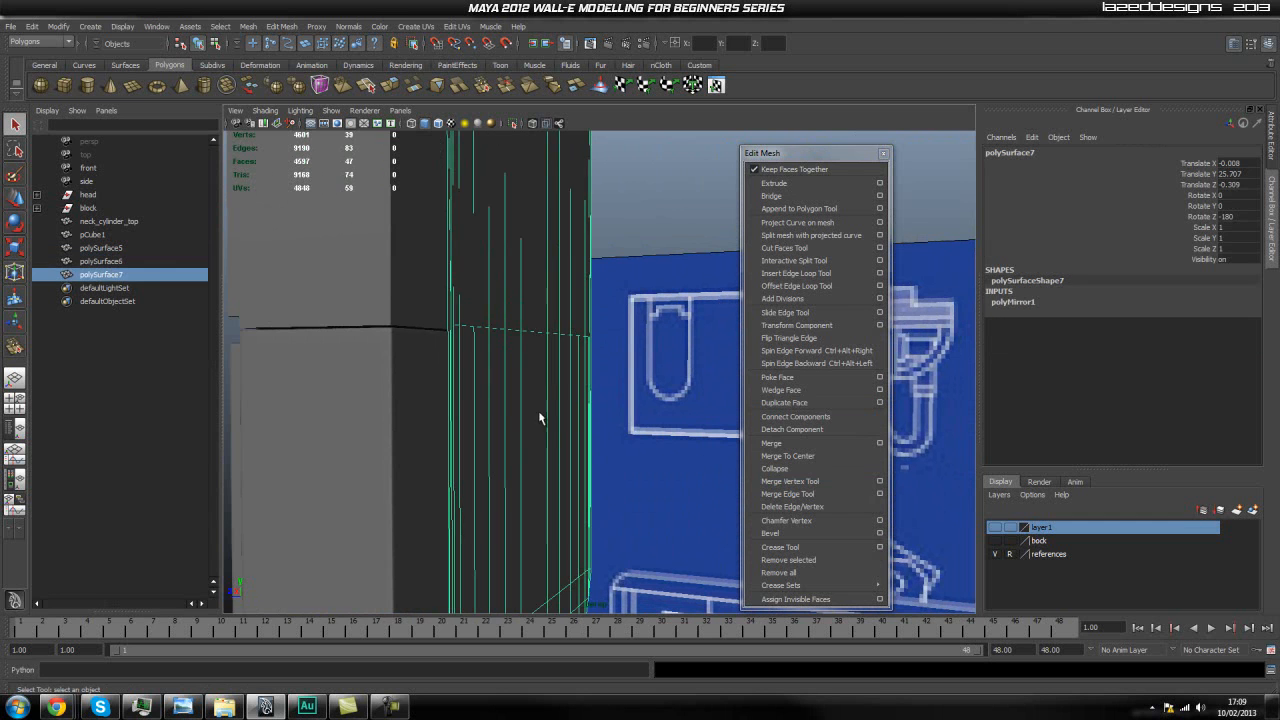
click(214, 374)
click(99, 277)
scroll(622, 352, down, 4)
alt+drag(628, 353, 500, 346)
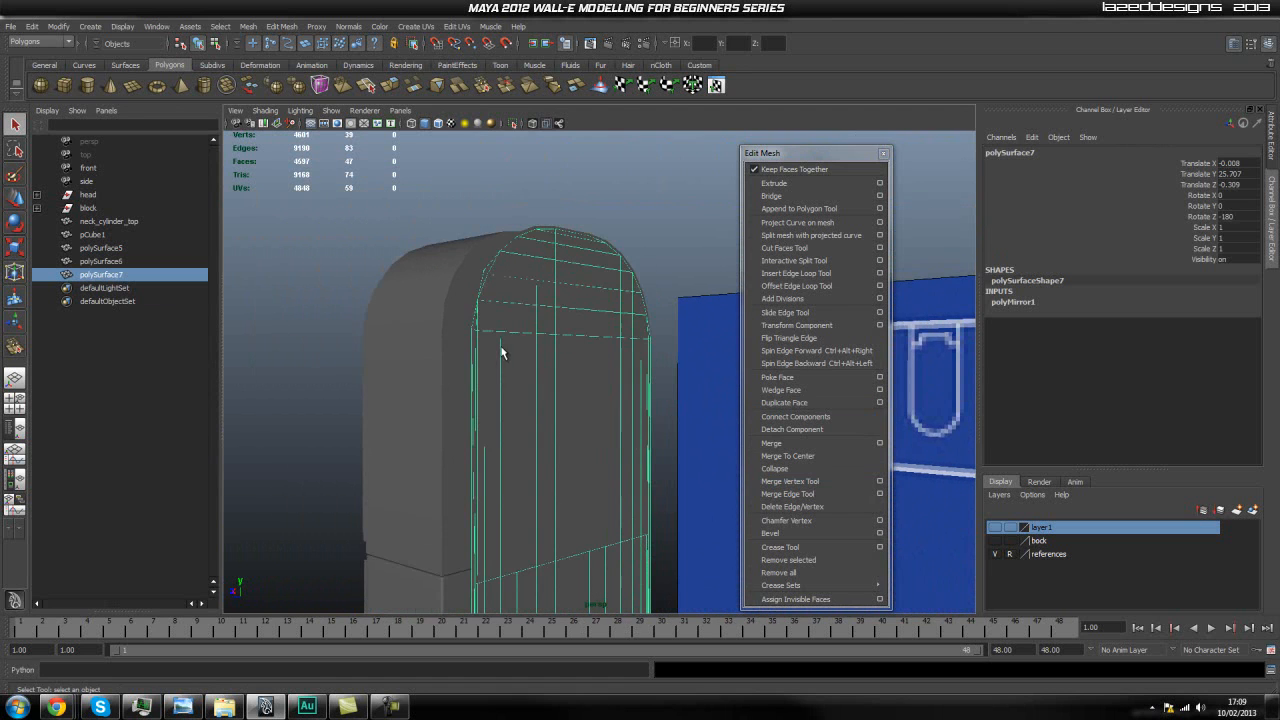
click(645, 298)
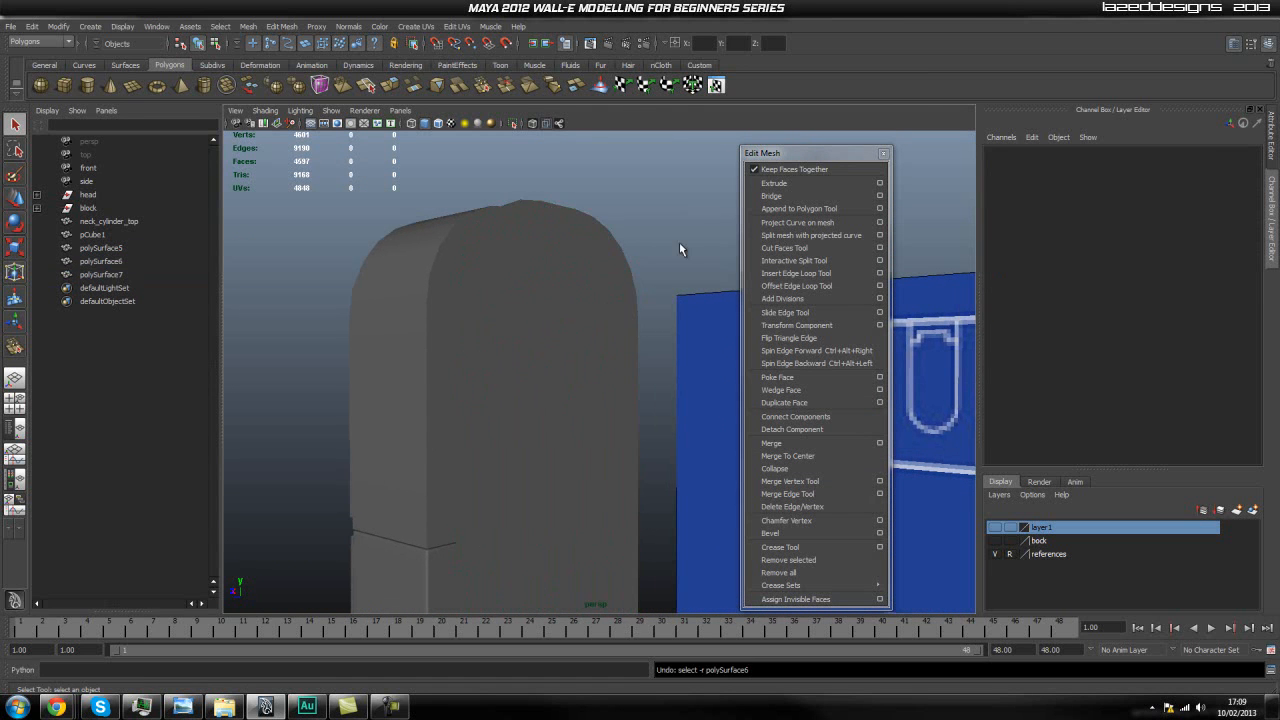
click(540, 295)
Step: Undo the merge threshold change, the mirror and the shell duplication
key(ctrl+z)
key(ctrl+z)
key(ctrl+z)
key(ctrl+z)
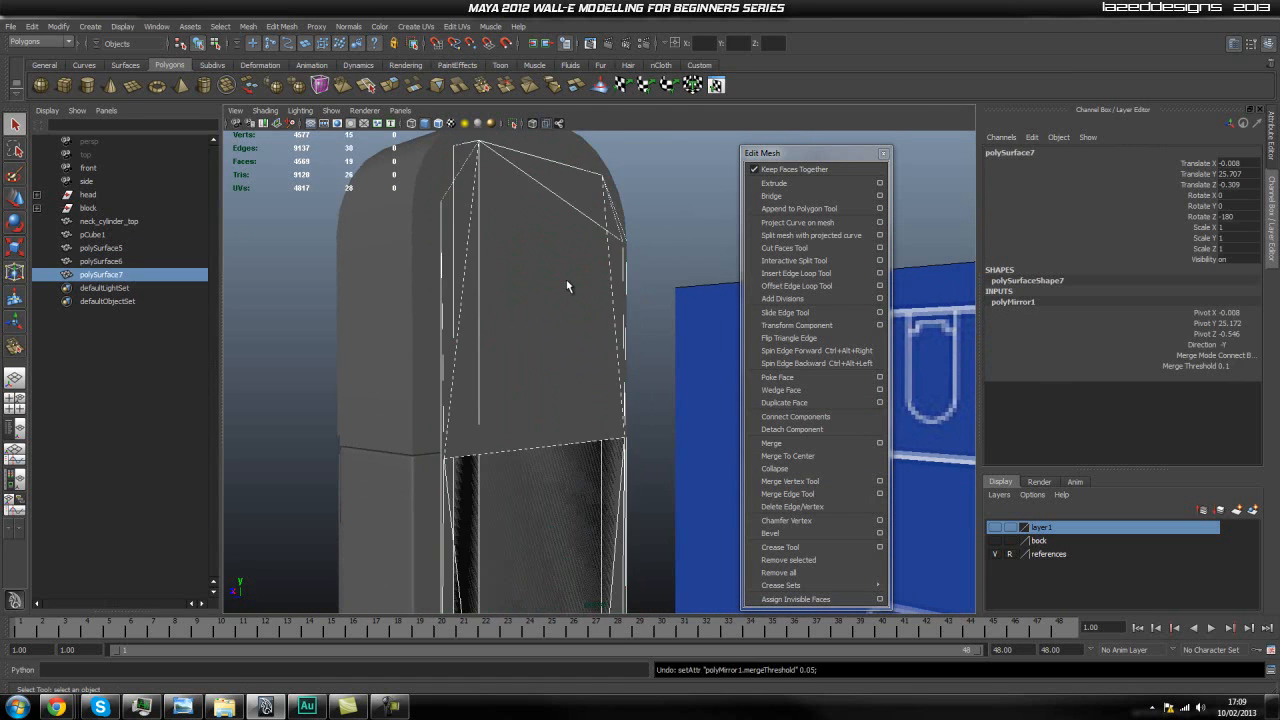
Step: Select the original offset shell and extrude it outward about 0.21 in local Z to give it thickness
click(696, 217)
click(505, 281)
right_drag(505, 281, 574, 268)
alt+drag(628, 258, 498, 350)
right_drag(498, 347, 504, 375)
scroll(530, 373, down, 4)
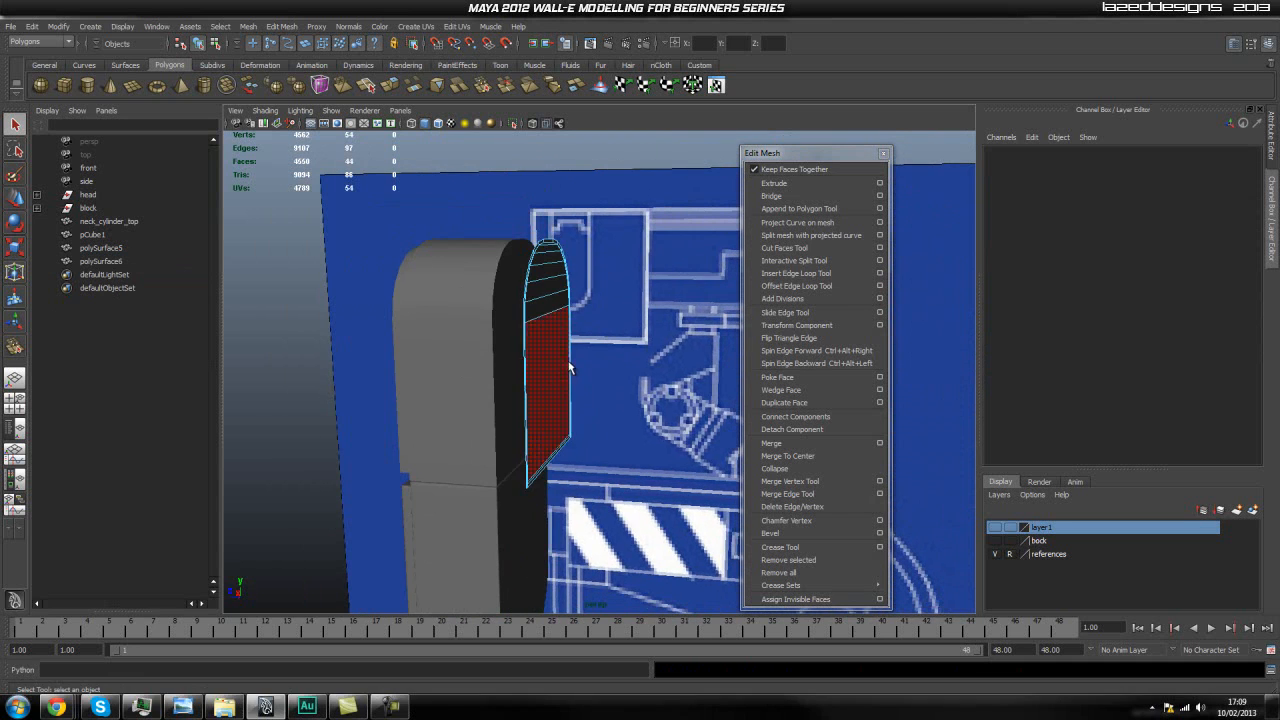
mouse_move(528, 312)
right_down()
mouse_move(538, 300)
mouse_move(547, 316)
right_up()
click(547, 318)
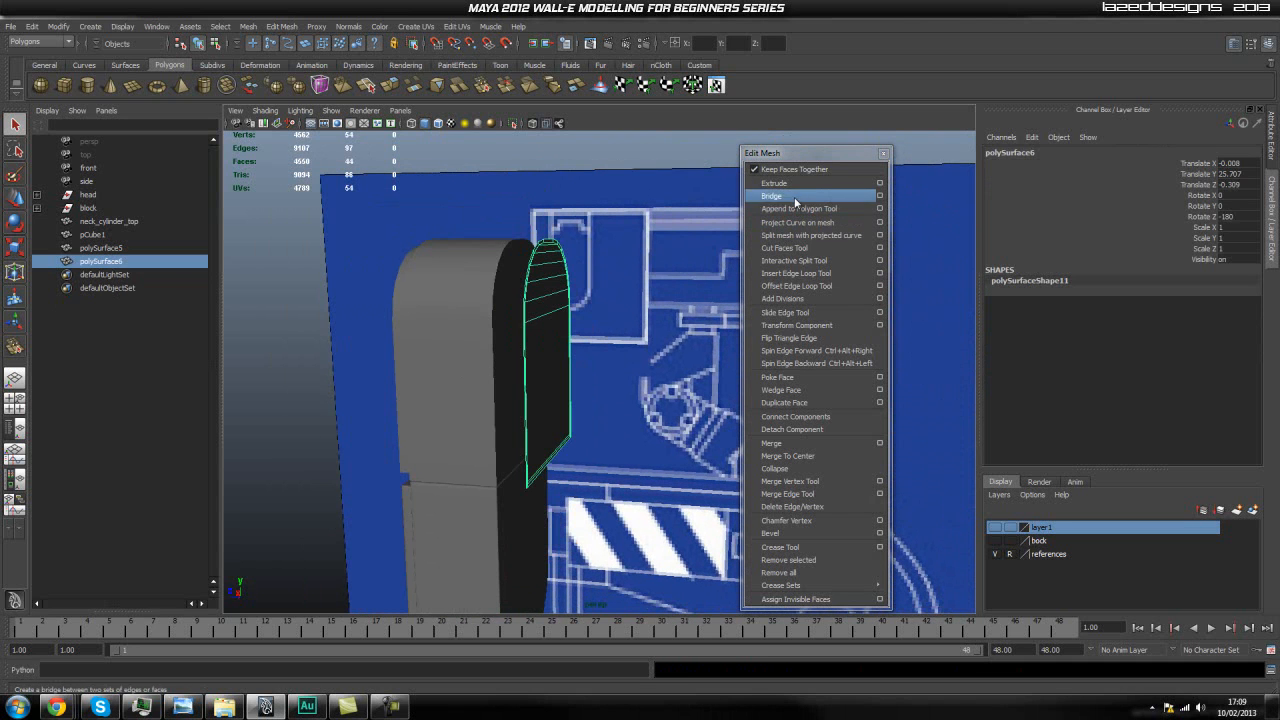
click(774, 183)
drag(583, 470, 636, 468)
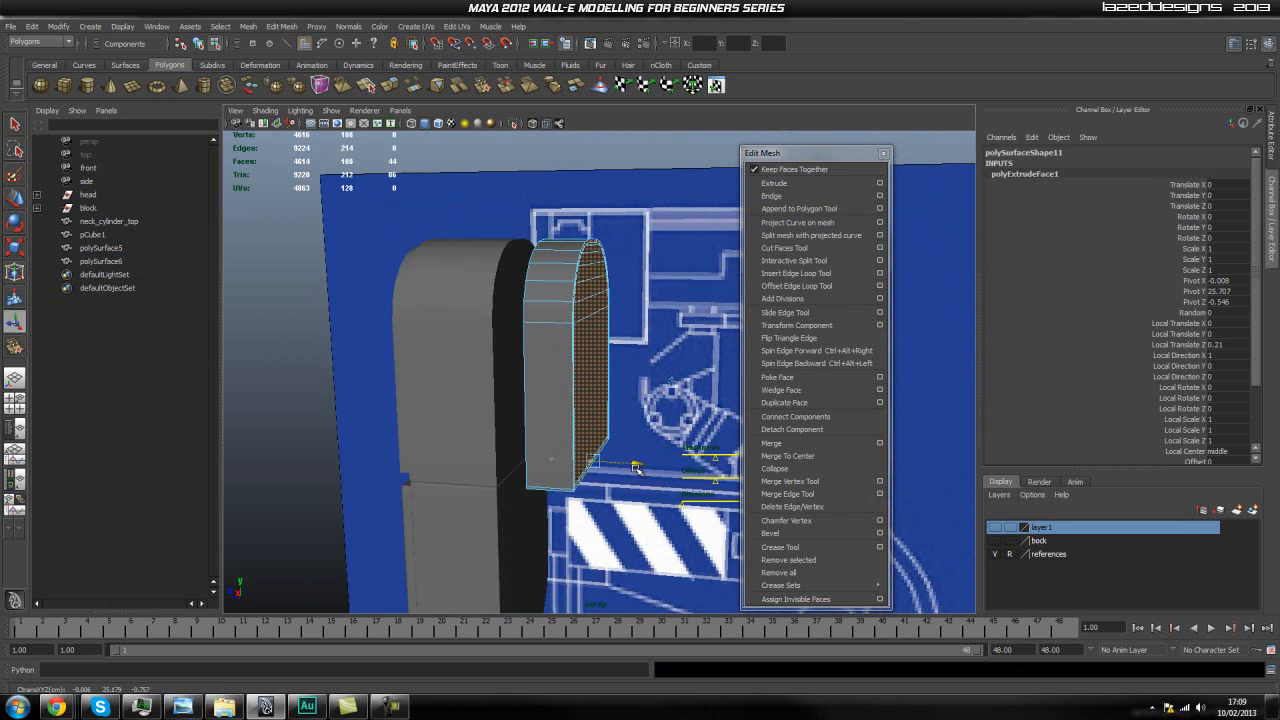
Step: Insert two supporting edge loops around the plate's side wall, one close to the front rim and one close to the back rim
alt+drag(505, 240, 506, 374)
scroll(417, 386, up, 5)
alt+drag(417, 386, 451, 388)
alt+middle_drag(451, 388, 455, 463)
scroll(450, 447, down, 2)
alt+drag(450, 445, 478, 436)
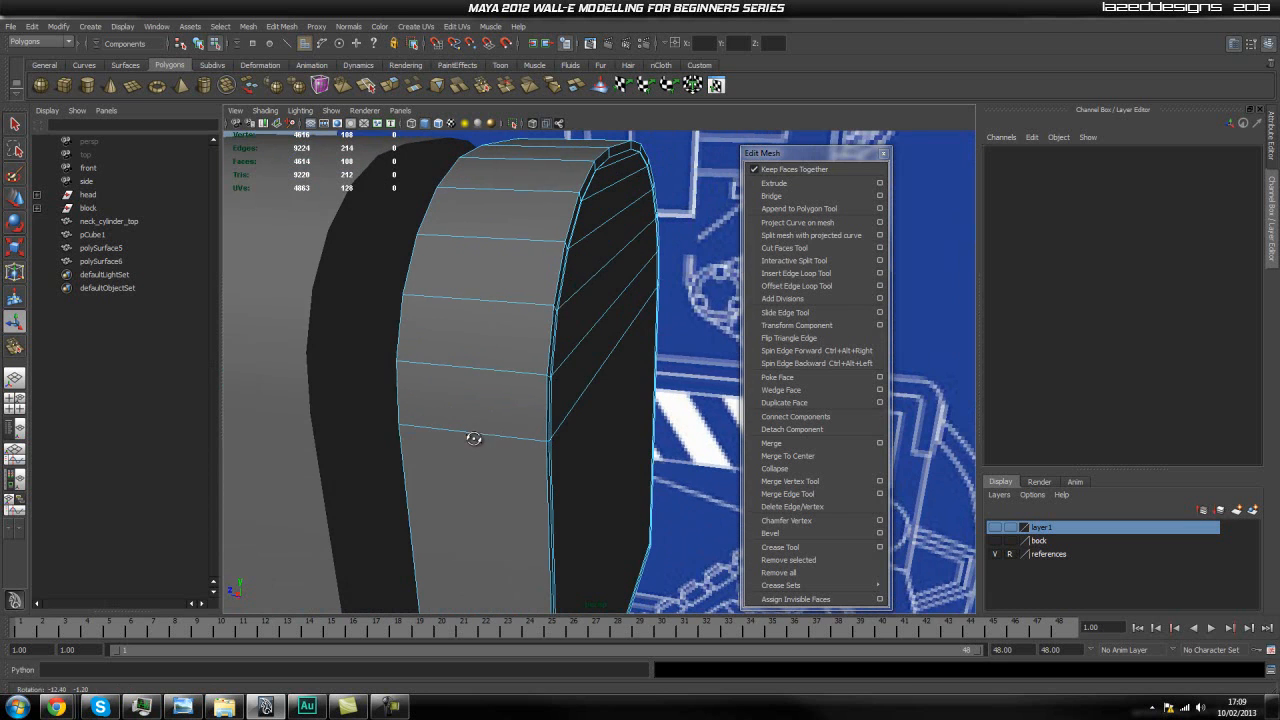
click(792, 273)
click(556, 243)
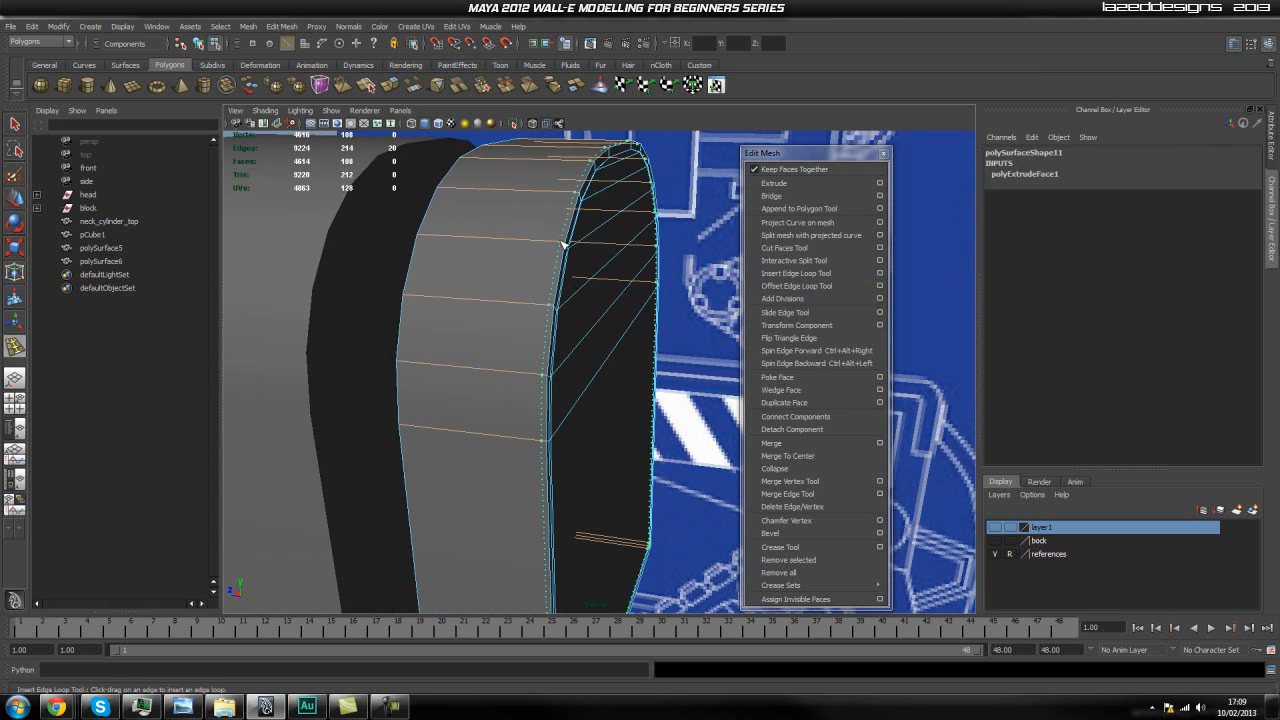
drag(487, 240, 426, 252)
Step: Examine the rounded plate and its new supporting edge loops in object mode from several angles
scroll(550, 400, down, 2)
alt+drag(557, 409, 469, 369)
alt+middle_drag(470, 338, 471, 328)
alt+drag(471, 328, 534, 395)
right_drag(543, 380, 715, 300)
click(566, 332)
mouse_move(566, 332)
alt+mouse_down()
mouse_move(586, 323)
mouse_move(571, 340)
alt+mouse_up()
click(623, 326)
scroll(623, 321, up, 3)
click(566, 340)
key(1)
click(620, 335)
Step: Try mirroring the plate in the -Y direction, with merge thresholds of 0.05, 0.03 and 0.01
click(495, 337)
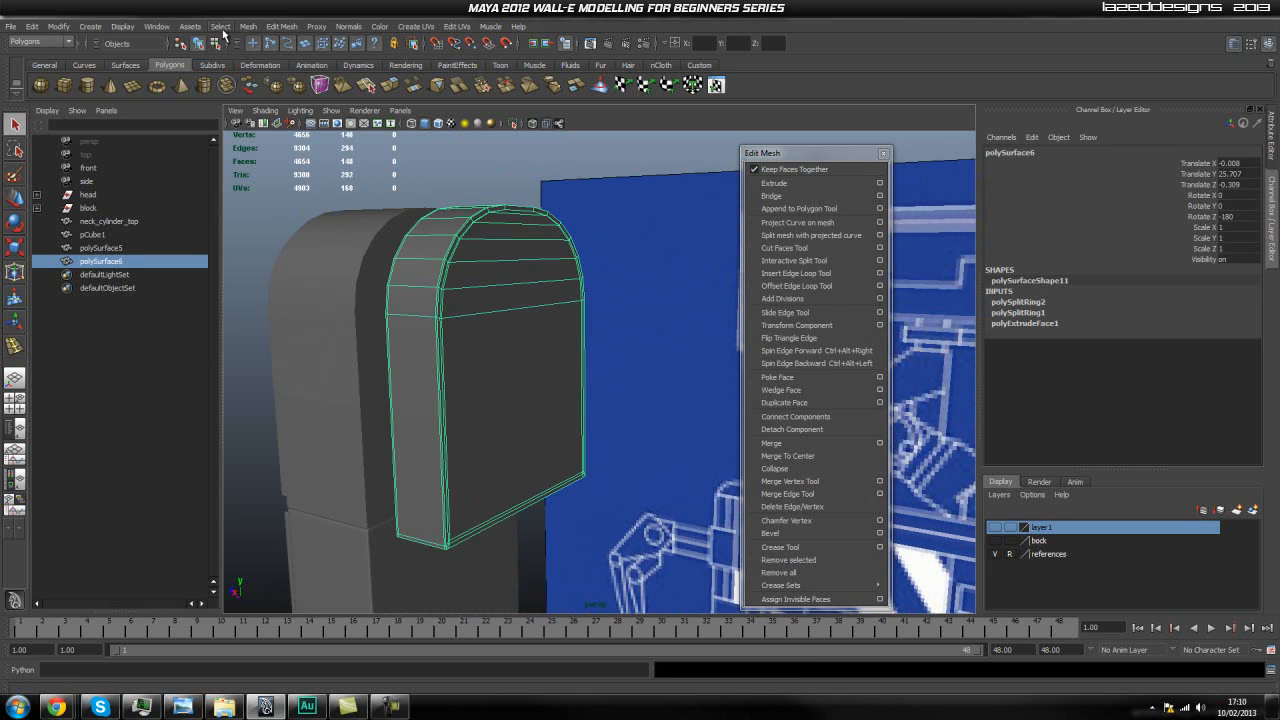
click(247, 27)
click(370, 309)
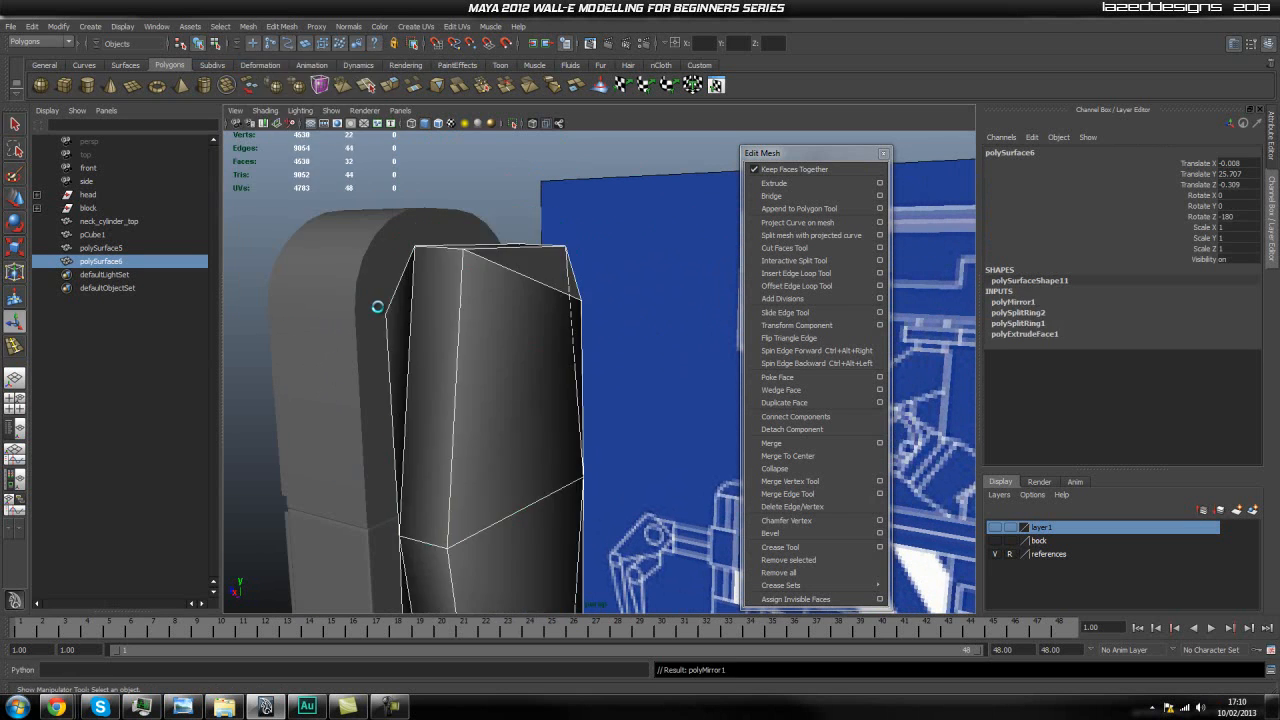
click(1033, 303)
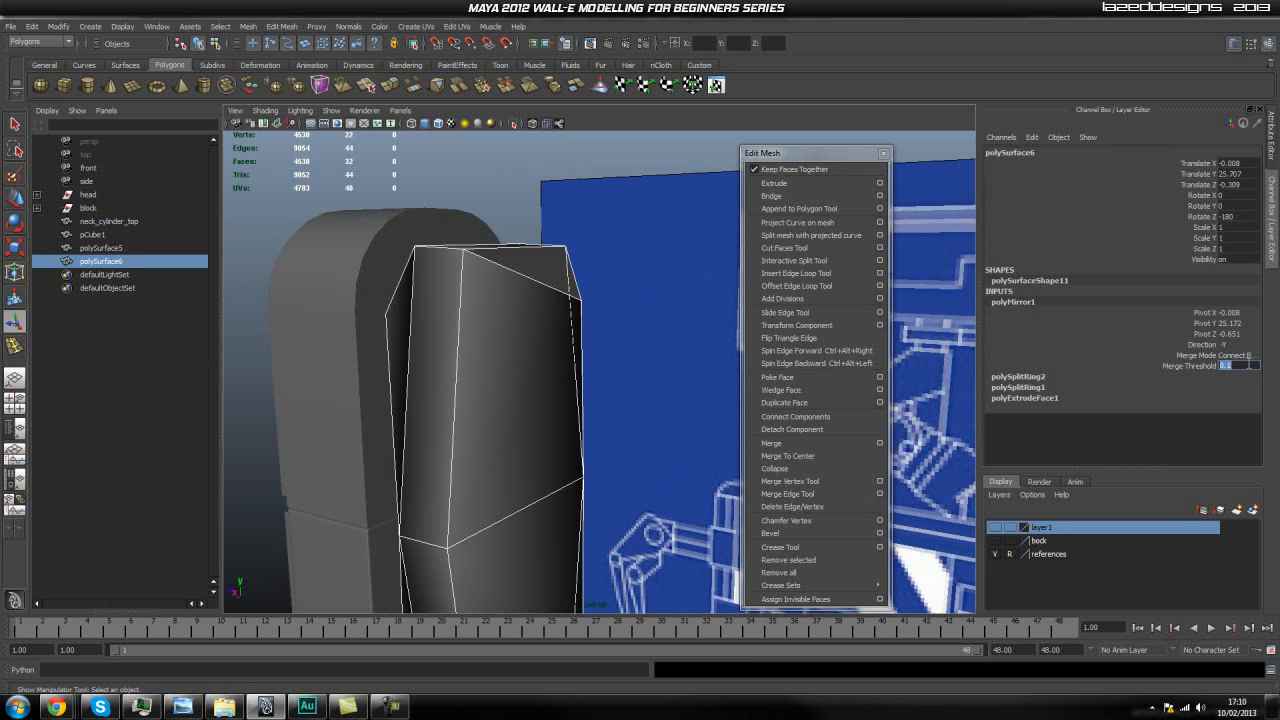
text(0.05)
key(Return)
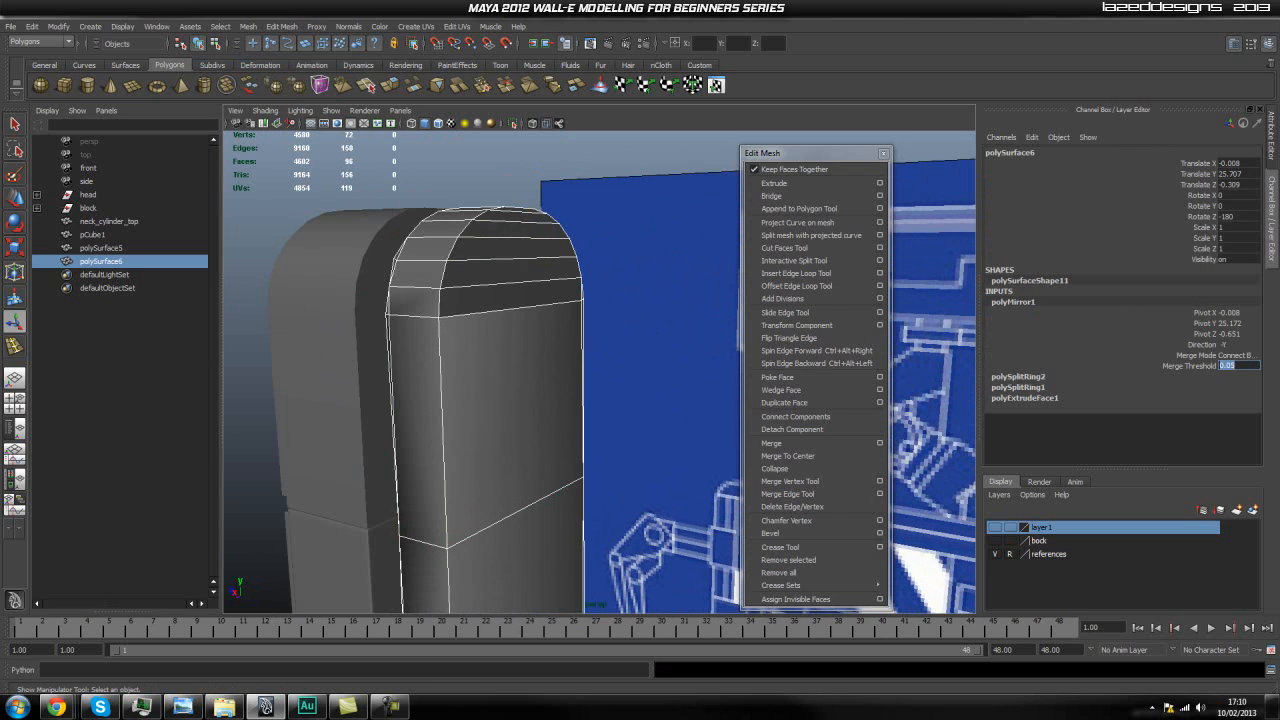
text(0.03)
key(Return)
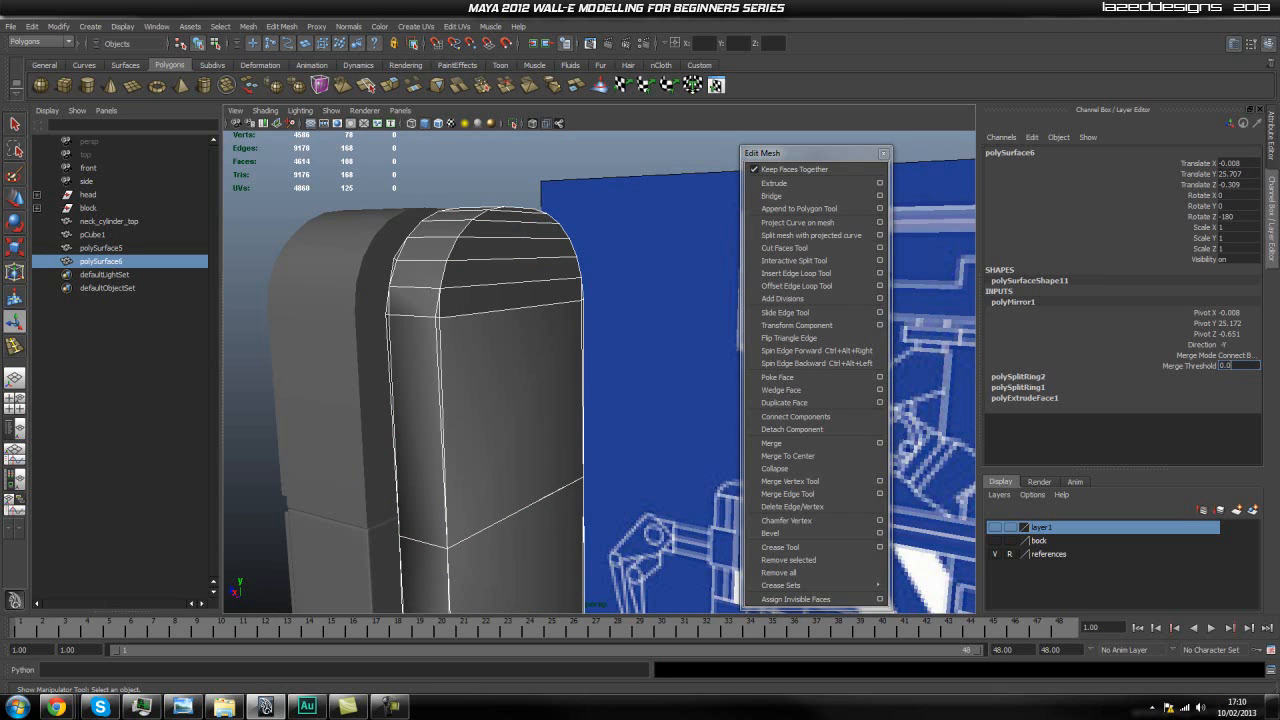
key(Return)
Step: Try a merge threshold of 0.02 on the mirror operation while checking the seam at the plate's corner
alt+drag(680, 425, 529, 434)
scroll(529, 434, up, 3)
alt+middle_drag(531, 436, 543, 392)
scroll(529, 451, up, 4)
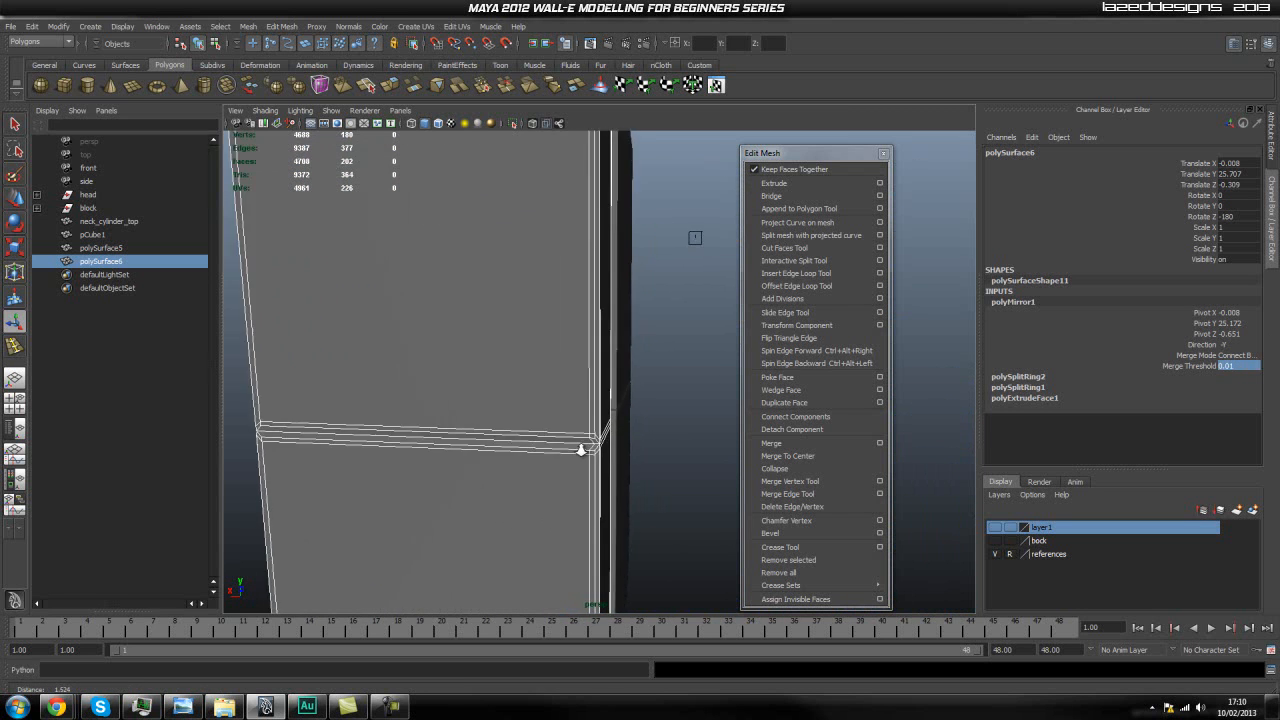
alt+drag(626, 483, 530, 456)
key(1)
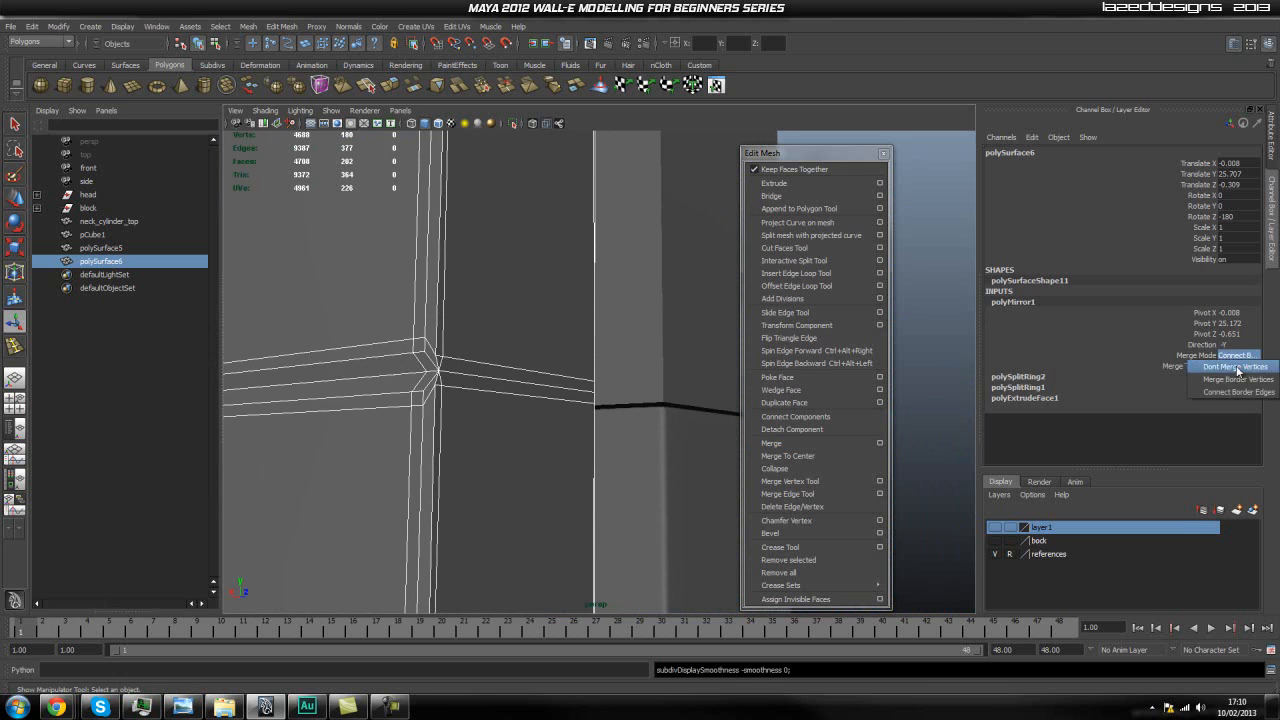
click(1149, 378)
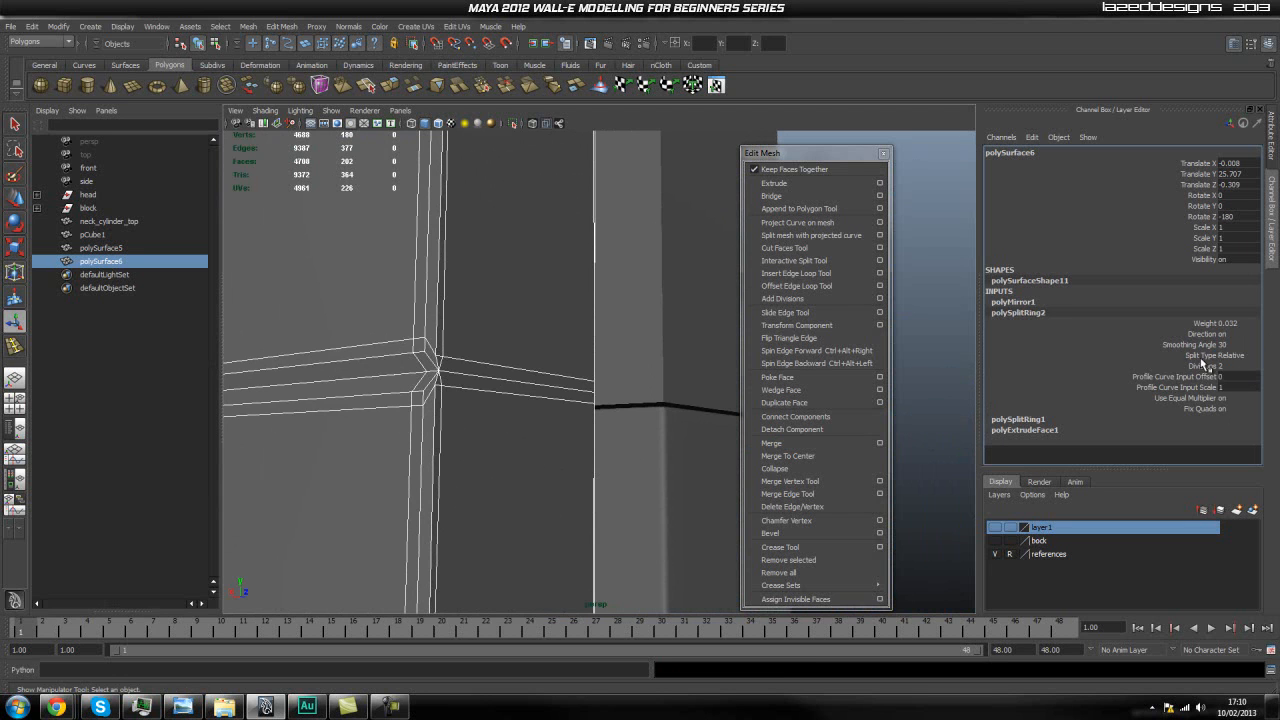
click(1036, 303)
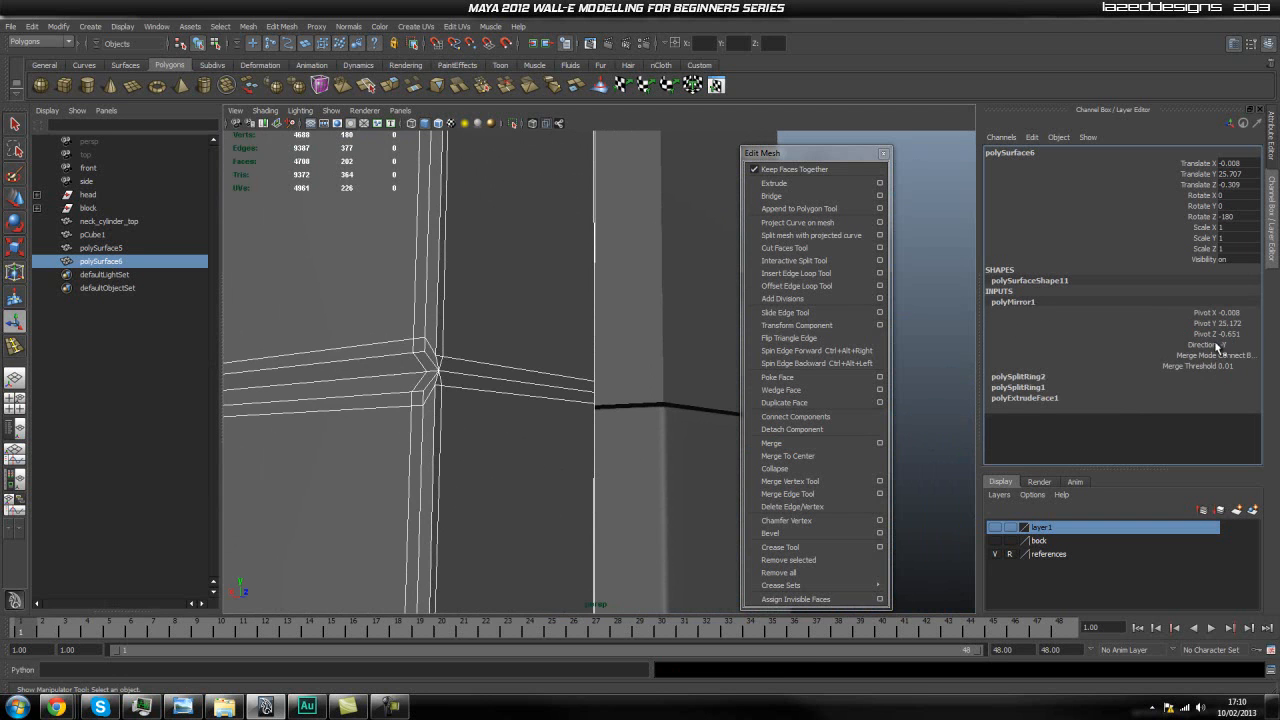
click(1234, 366)
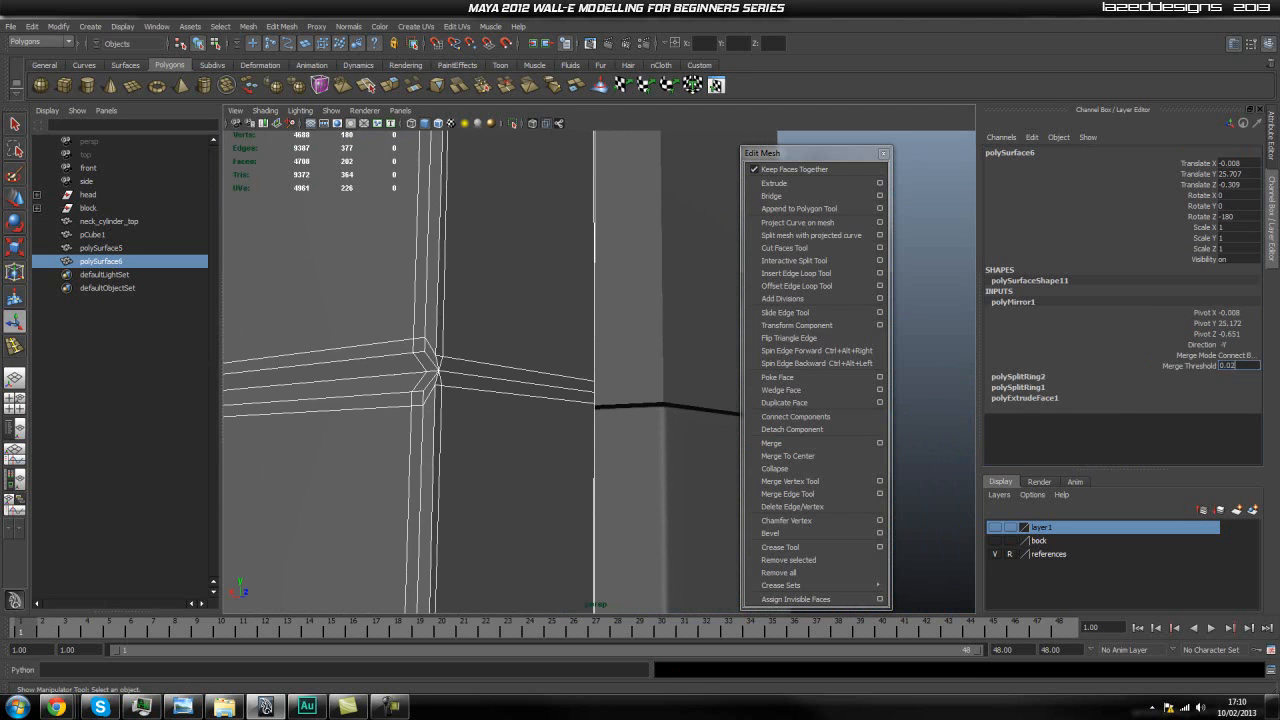
text(0.02)
key(Return)
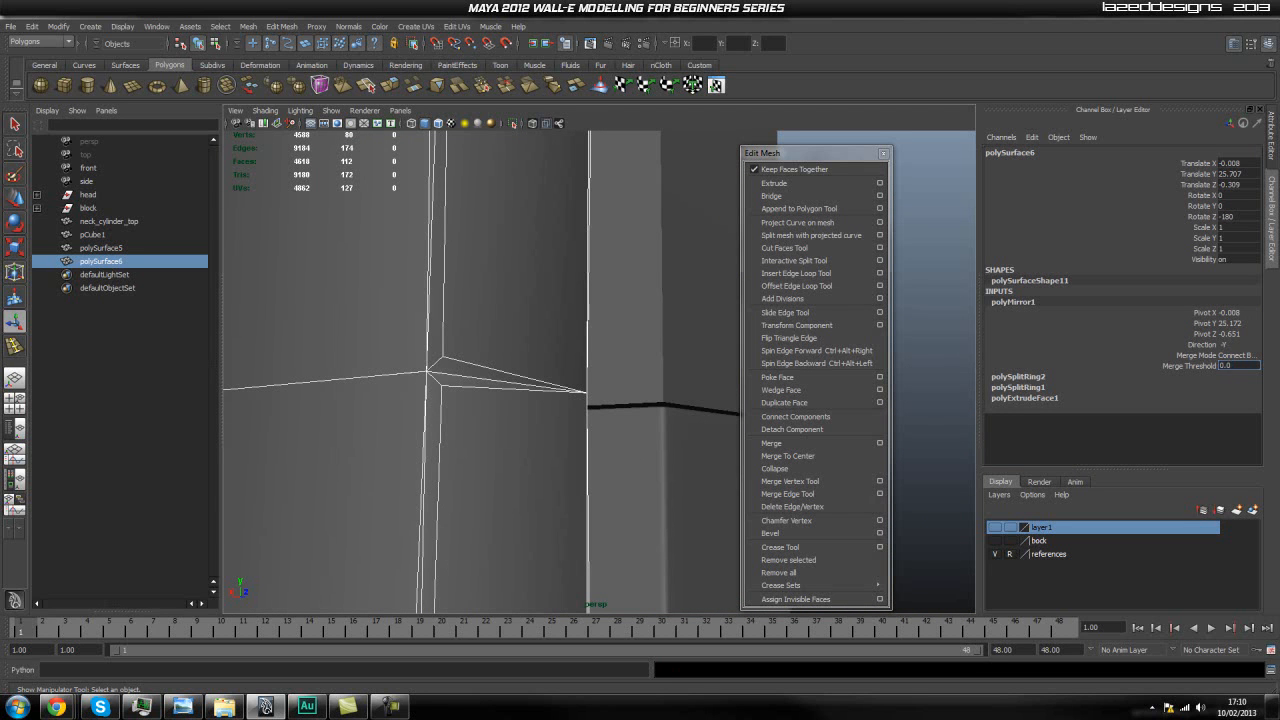
key(Return)
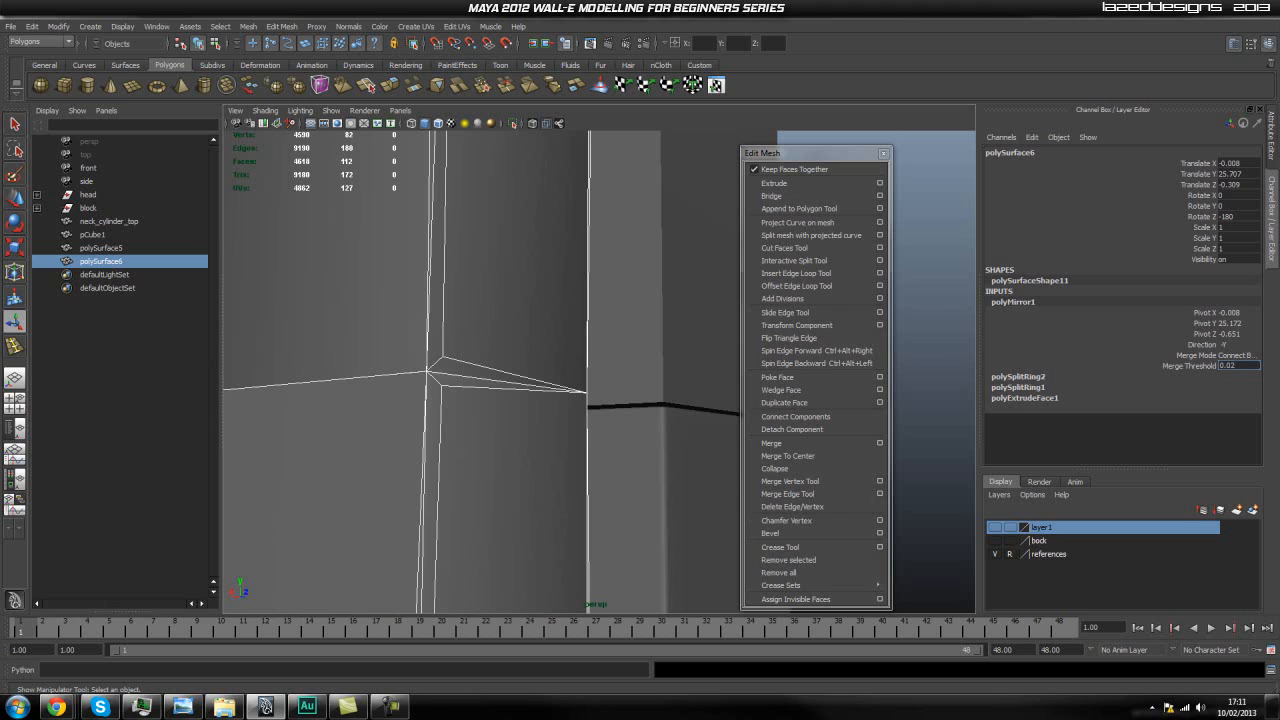
key(Return)
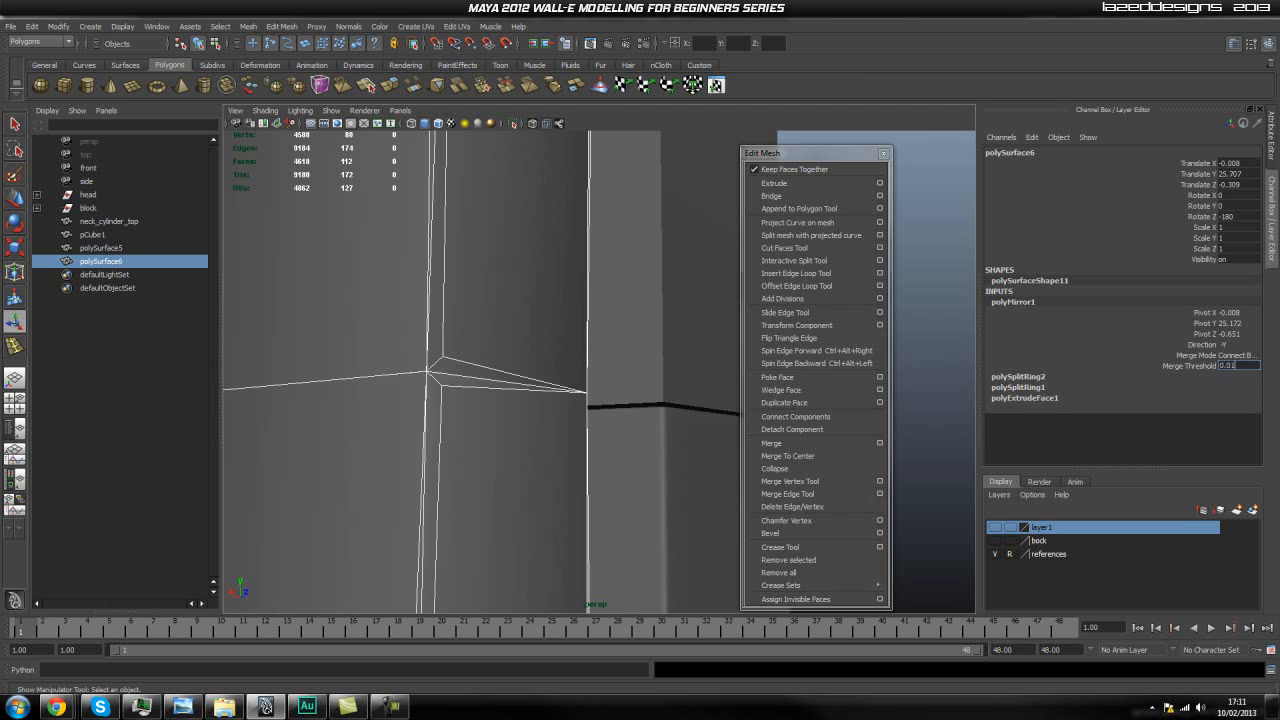
Step: Try mirror merge thresholds of 0.01, 0.015, 0.012 and 0.011 and compare the edges along the seam
text(0.01)
key(Return)
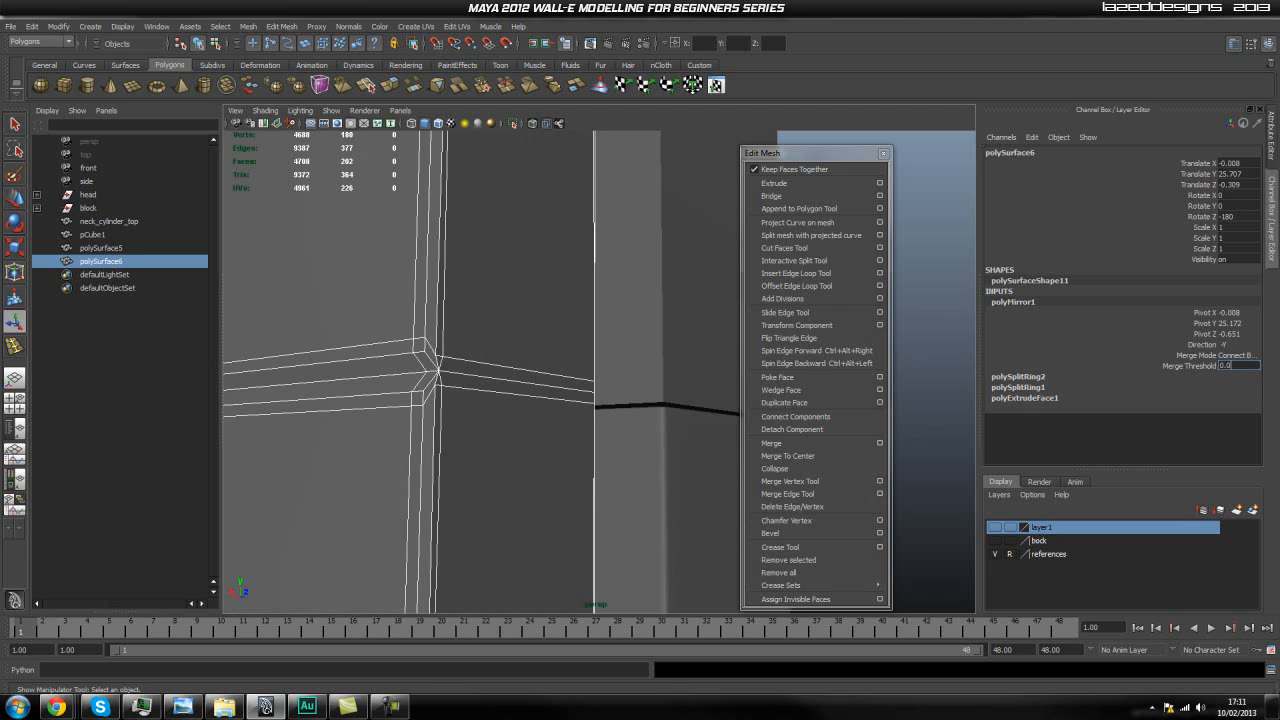
text(0.015)
key(Return)
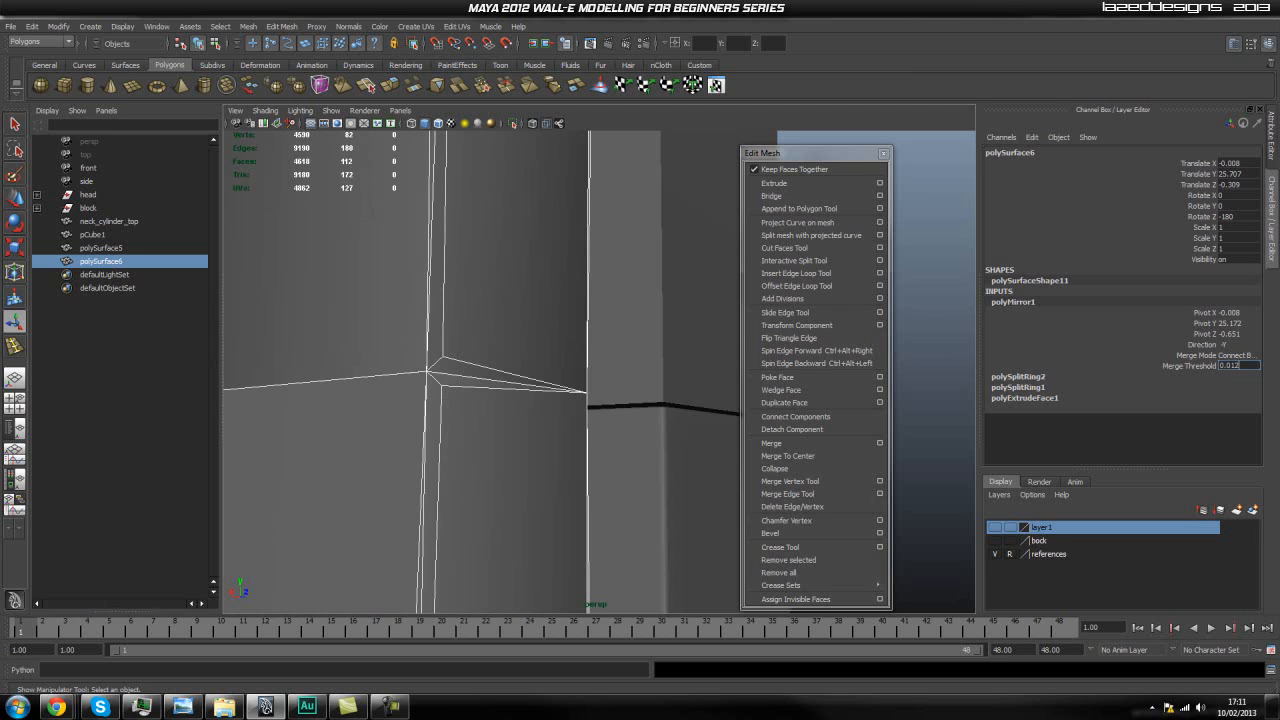
text(0.012)
key(Return)
text(0.011)
key(Return)
alt+drag(650, 473, 619, 427)
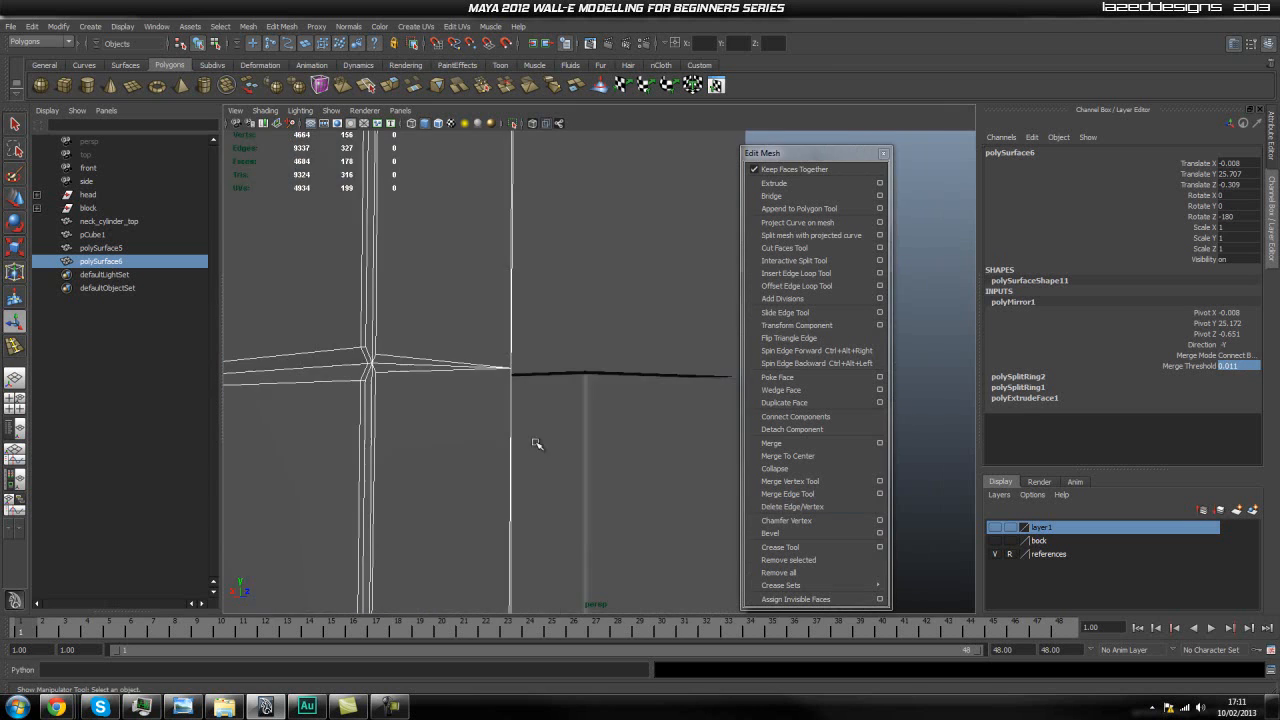
alt+middle_drag(616, 422, 1004, 404)
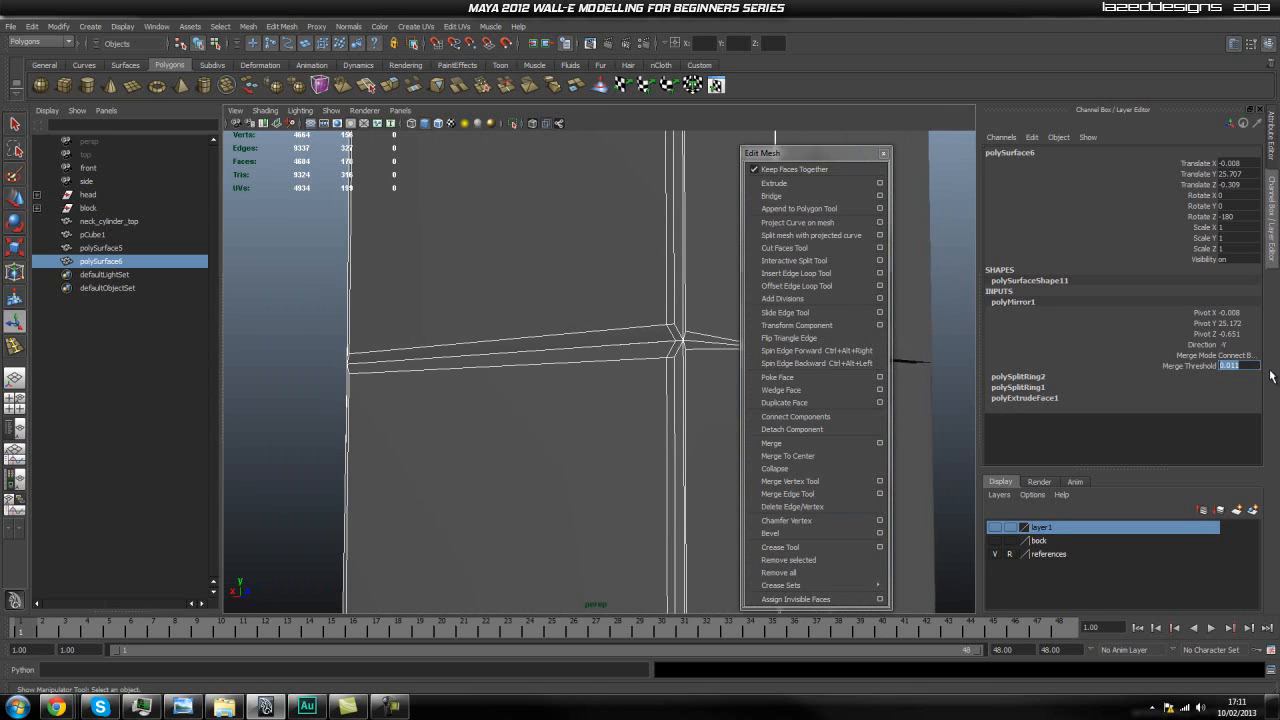
Step: Set the mirror's merge threshold back to 0.01 and reselect the mirrored plate close to its seam corner
text(0.01)
key(Return)
right_drag(652, 422, 697, 402)
click(282, 386)
click(532, 404)
alt+drag(533, 405, 571, 403)
alt+right_drag(502, 384, 622, 389)
alt+middle_drag(466, 390, 493, 390)
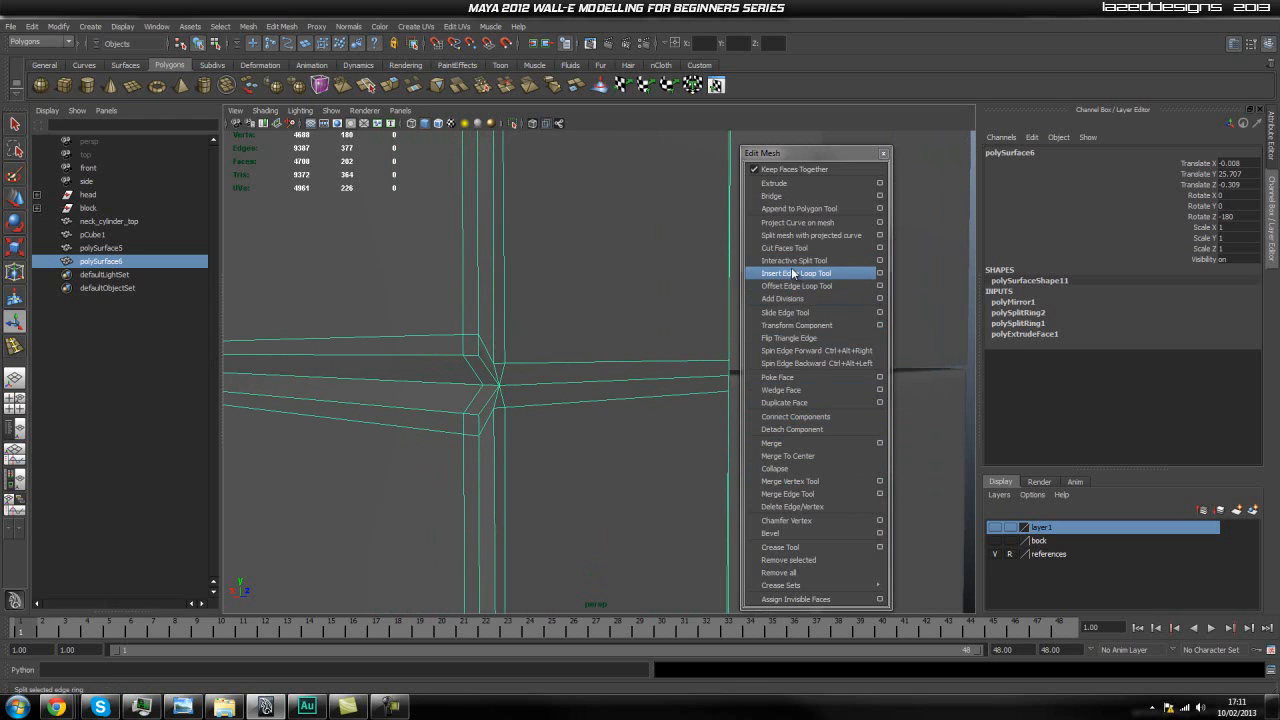
Step: Activate the Merge Vertex Tool and inspect the crossing vertices where the mirror seam meets the plate's corners
click(821, 481)
alt+drag(460, 384, 404, 380)
alt+middle_drag(420, 379, 521, 384)
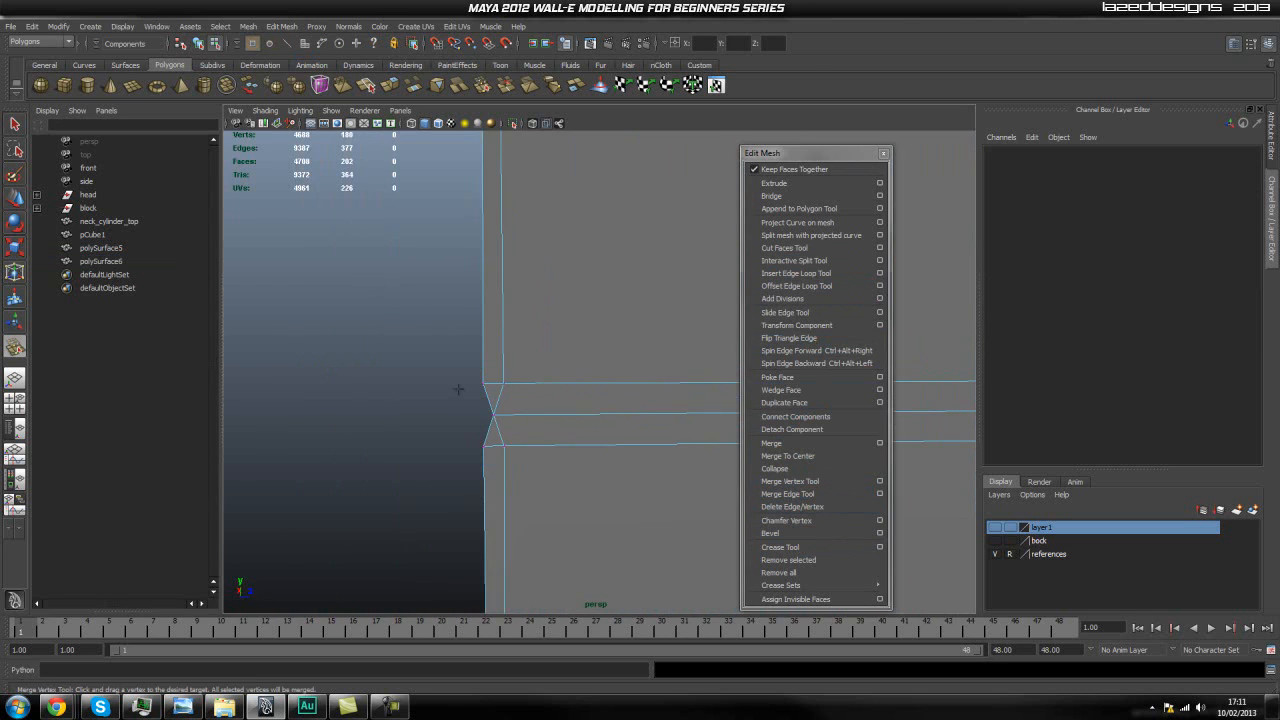
alt+drag(448, 392, 457, 391)
alt+middle_drag(505, 393, 503, 388)
alt+drag(503, 388, 552, 389)
scroll(500, 389, up, 1)
scroll(500, 389, down, 2)
alt+middle_drag(588, 389, 538, 391)
alt+drag(538, 391, 549, 391)
mouse_move(549, 391)
alt+right_down()
mouse_move(602, 391)
mouse_move(572, 392)
alt+right_up()
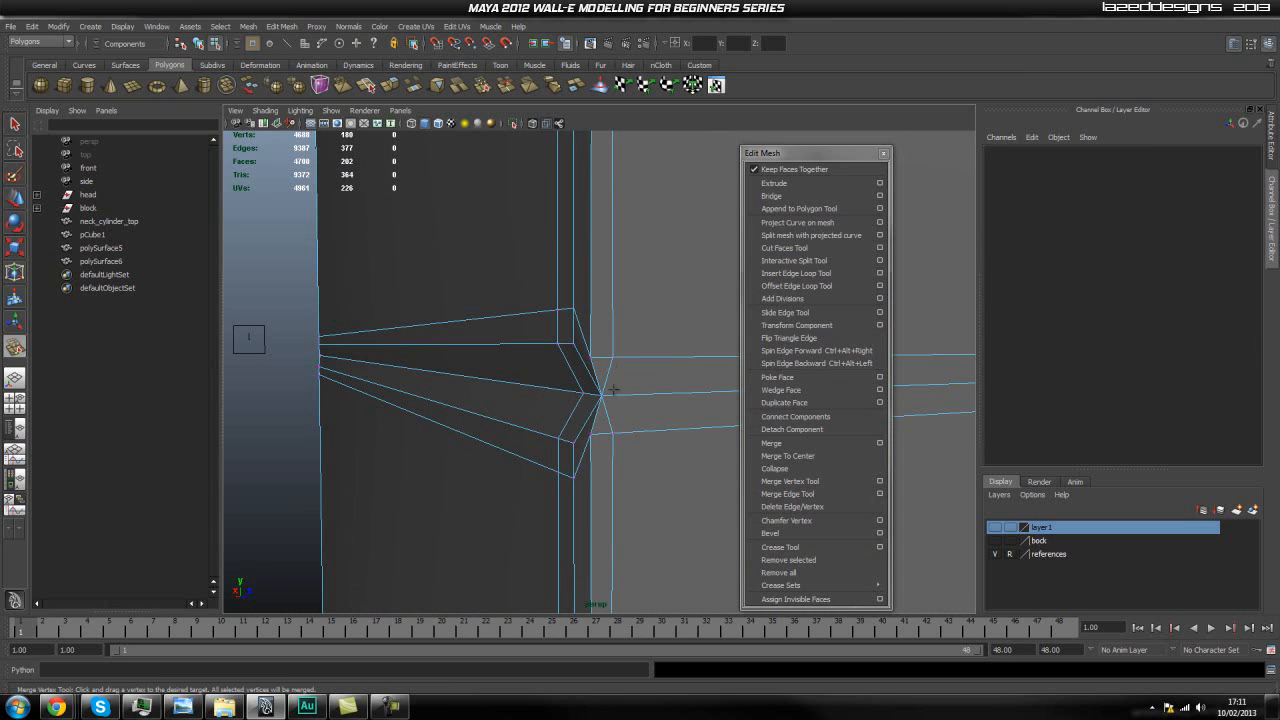
Step: Leave the Merge Vertex Tool and examine the seam corner again with the mirrored plate unselected and selected
scroll(613, 392, down, 3)
key(ctrl+z)
key(ctrl+z)
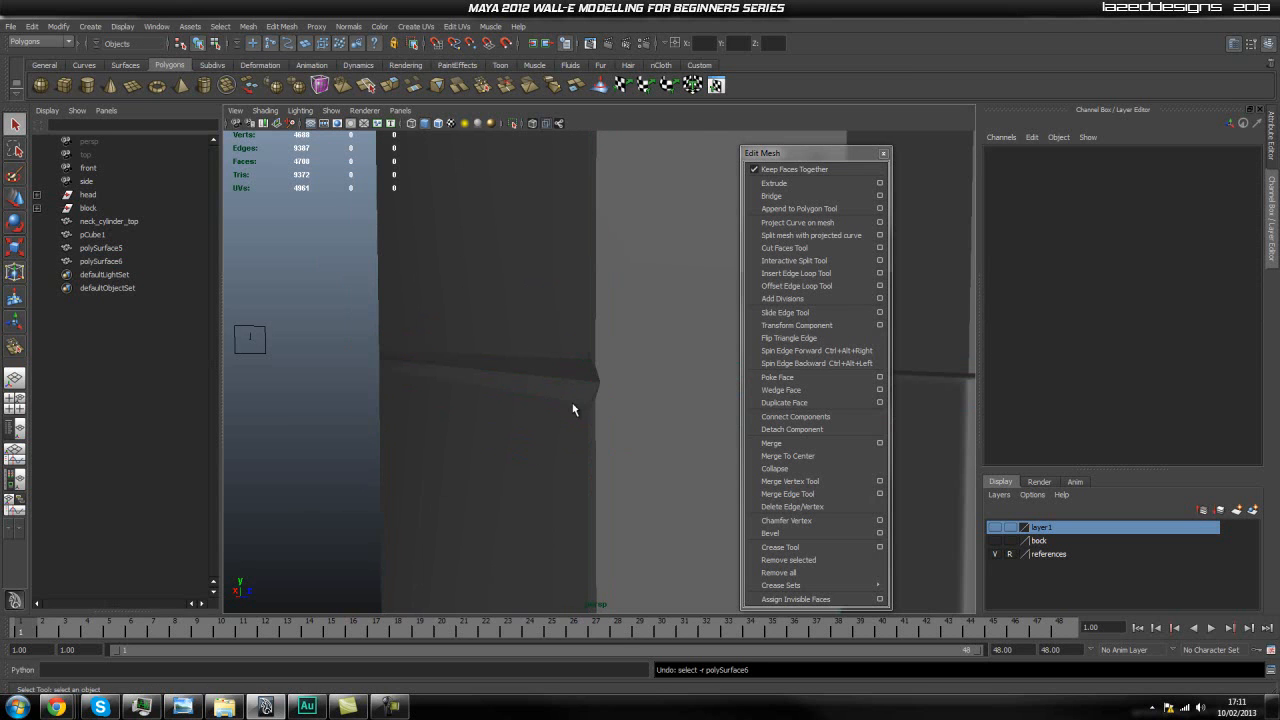
right_click(575, 407)
click(601, 397)
scroll(584, 403, up, 3)
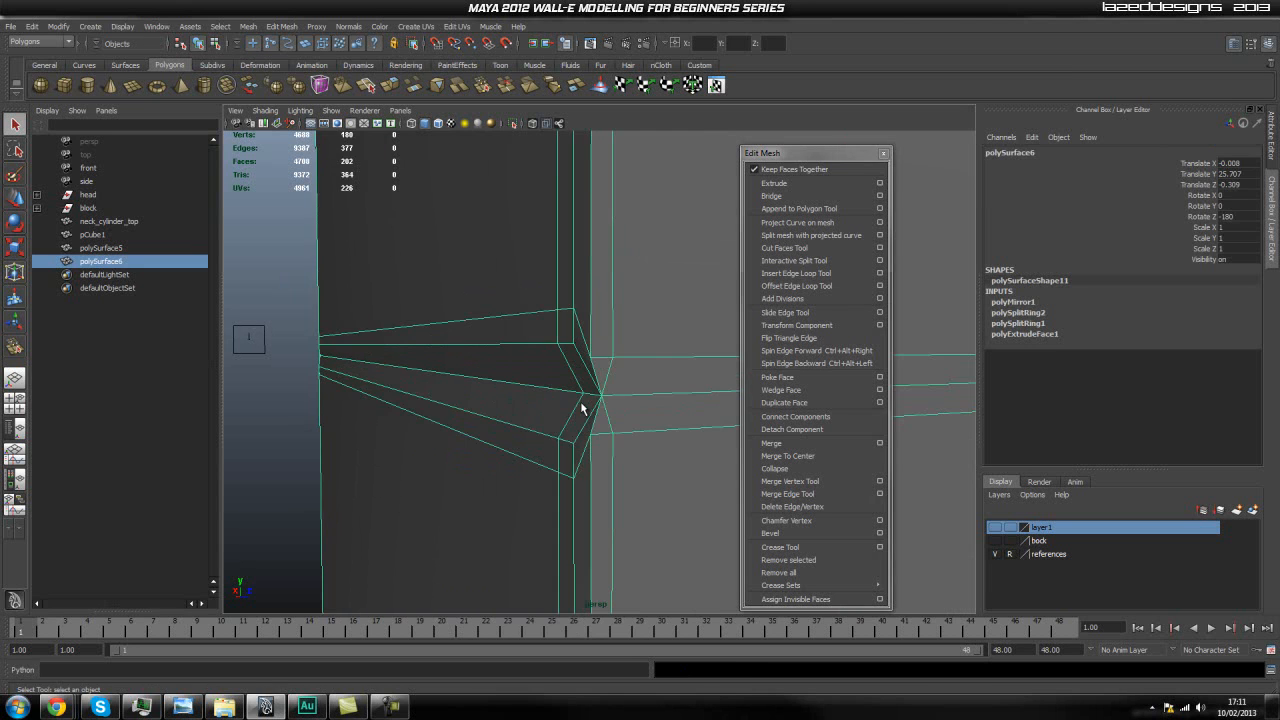
alt+drag(586, 404, 644, 397)
click(732, 409)
click(640, 345)
scroll(638, 387, up, 2)
Step: Undo the merge threshold changes and the mirror of the plate
key(ctrl+z)
key(ctrl+z)
key(ctrl+z)
key(ctrl+z)
key(ctrl+z)
key(ctrl+z)
key(ctrl+z)
key(ctrl+z)
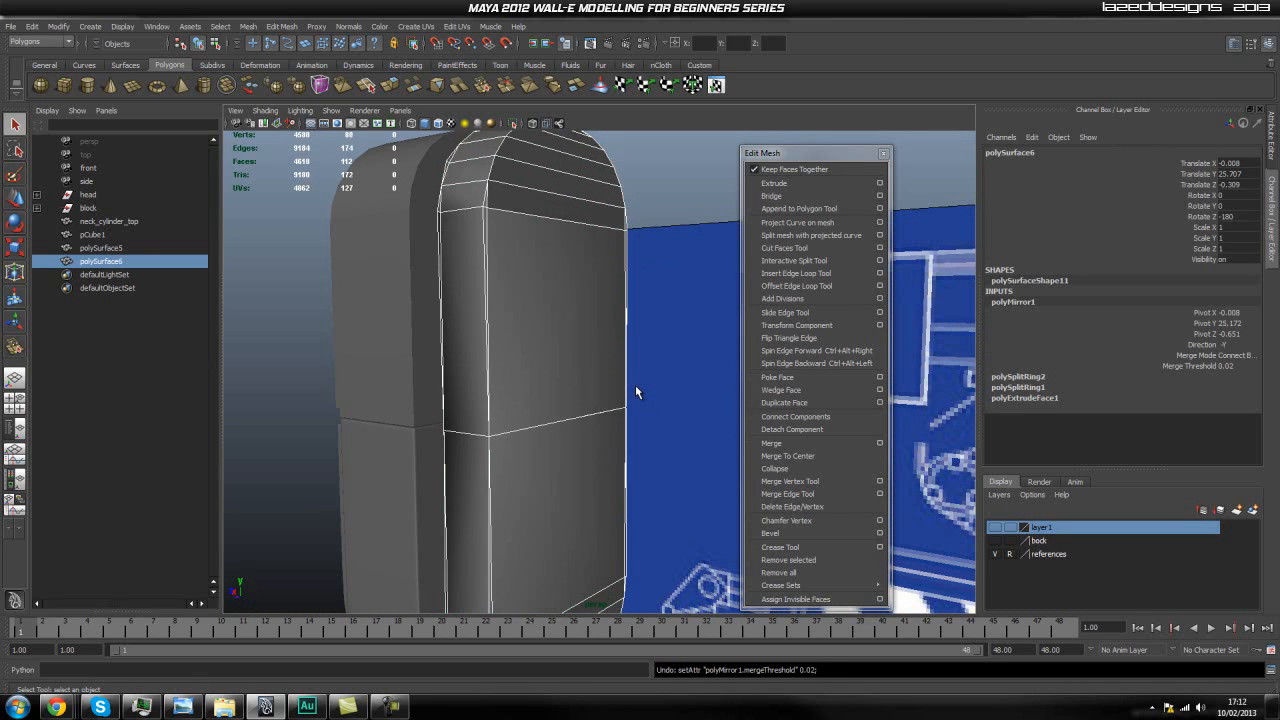
key(ctrl+z)
key(ctrl+z)
key(ctrl+z)
key(ctrl+z)
key(ctrl+z)
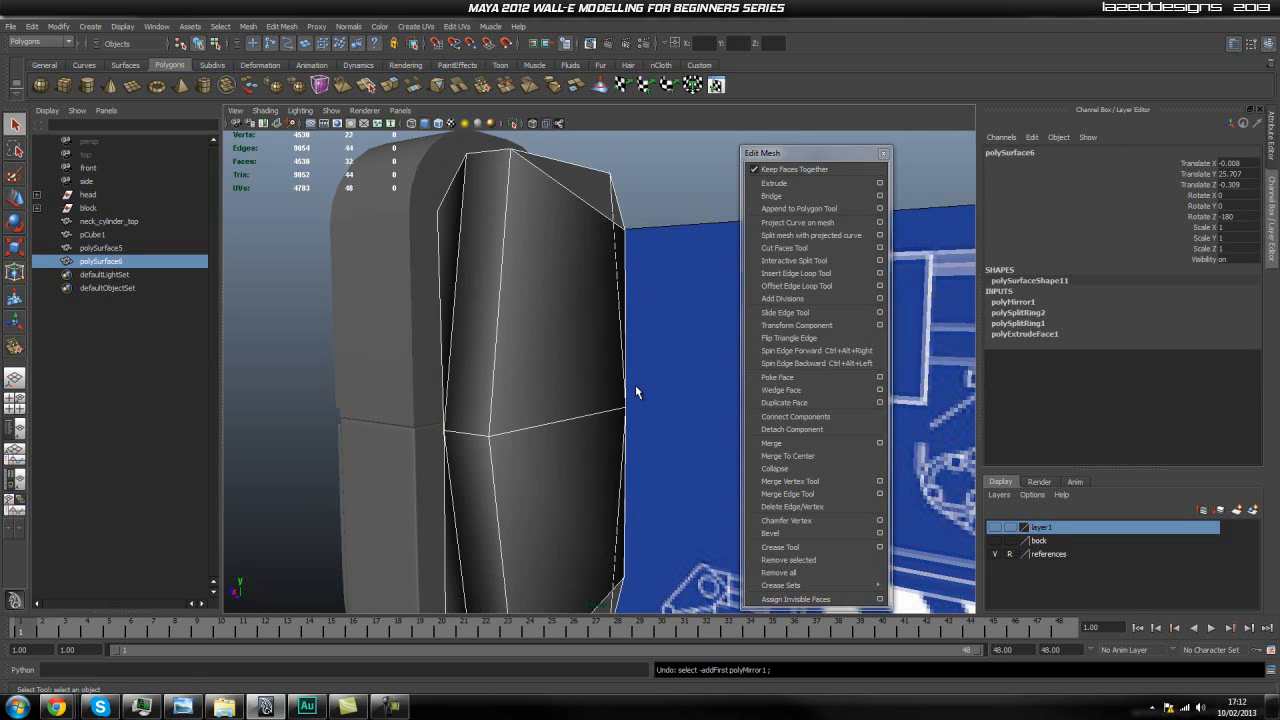
Step: Select the faces at the plate's lower end in the side view and delete them to open the shell
alt+drag(552, 379, 460, 452)
right_drag(460, 452, 462, 481)
alt+drag(658, 431, 482, 440)
mouse_move(482, 440)
alt+middle_down()
mouse_move(550, 438)
mouse_move(503, 440)
alt+middle_up()
key(space)
drag(524, 430, 578, 433)
scroll(637, 472, down, 5)
scroll(617, 464, up, 6)
alt+middle_drag(682, 452, 630, 381)
drag(631, 386, 433, 495)
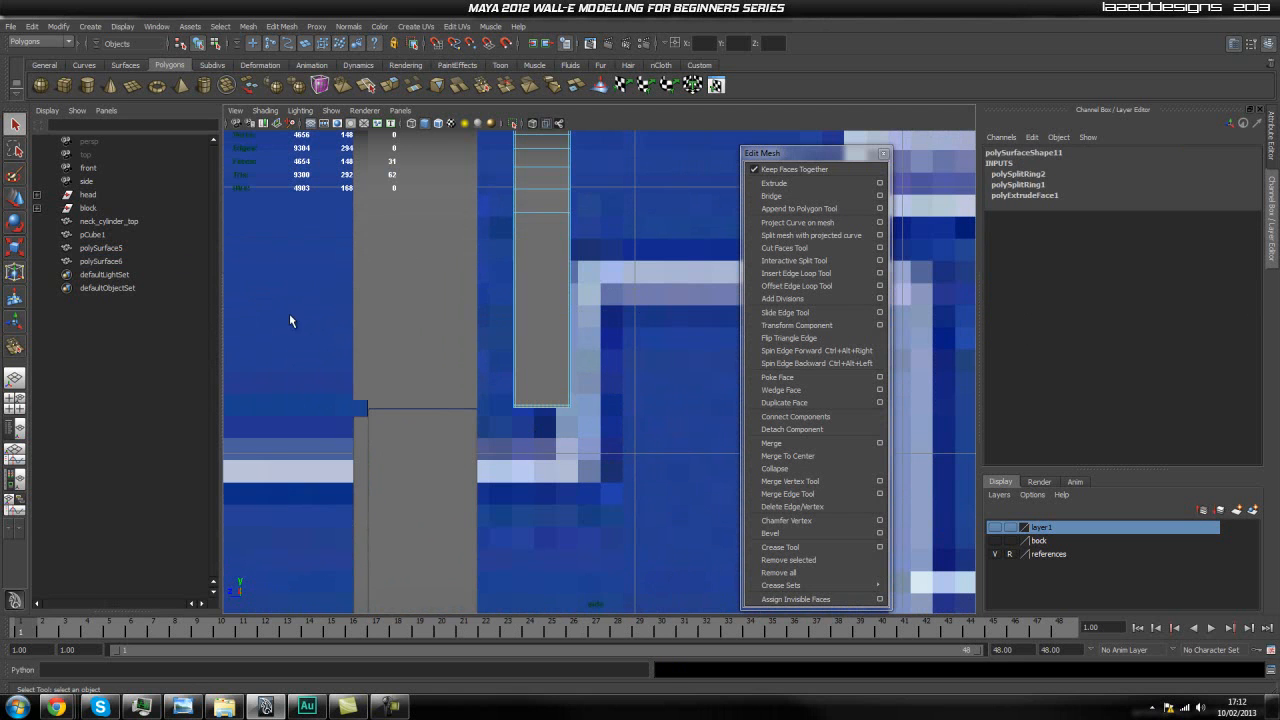
ctrl+drag(301, 311, 301, 312)
key(space)
drag(515, 320, 801, 323)
key(Delete)
Step: Select the vertices along the plate's open lower border in the side view and scale them flat in Y
alt+drag(358, 305, 469, 283)
right_drag(469, 283, 523, 263)
alt+drag(523, 263, 405, 200)
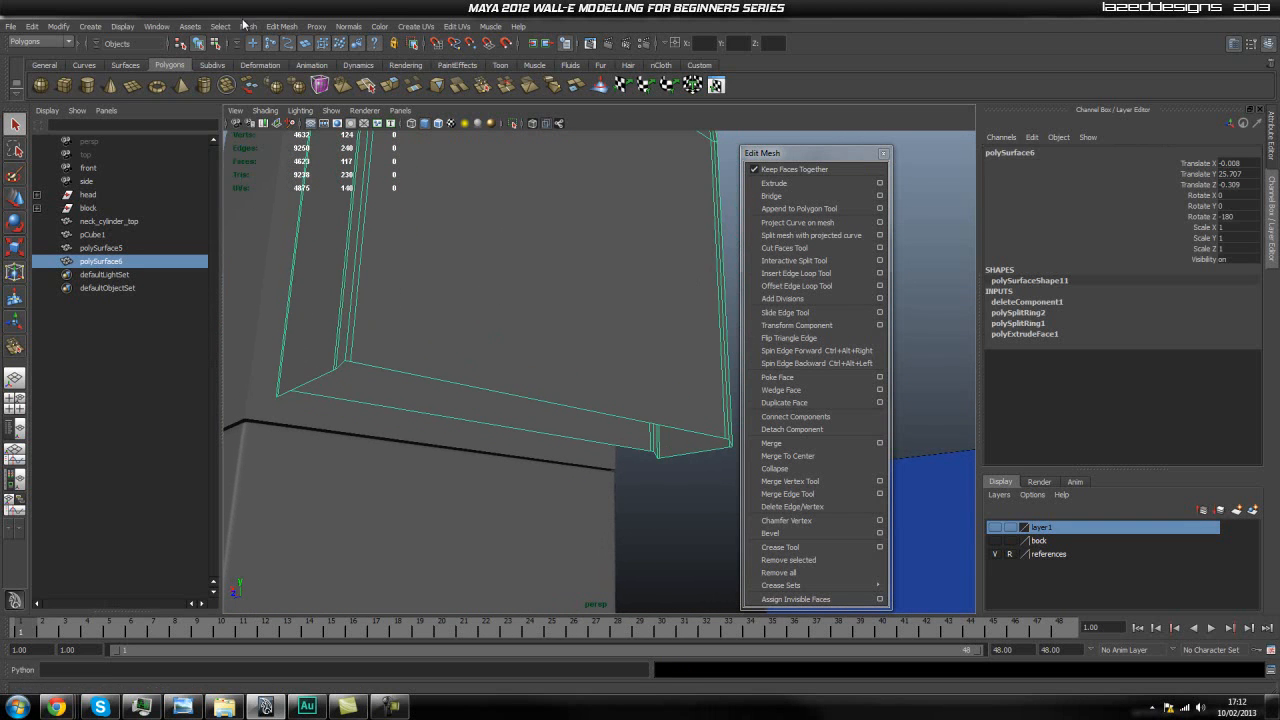
alt+drag(568, 241, 657, 370)
key(space)
drag(577, 374, 617, 375)
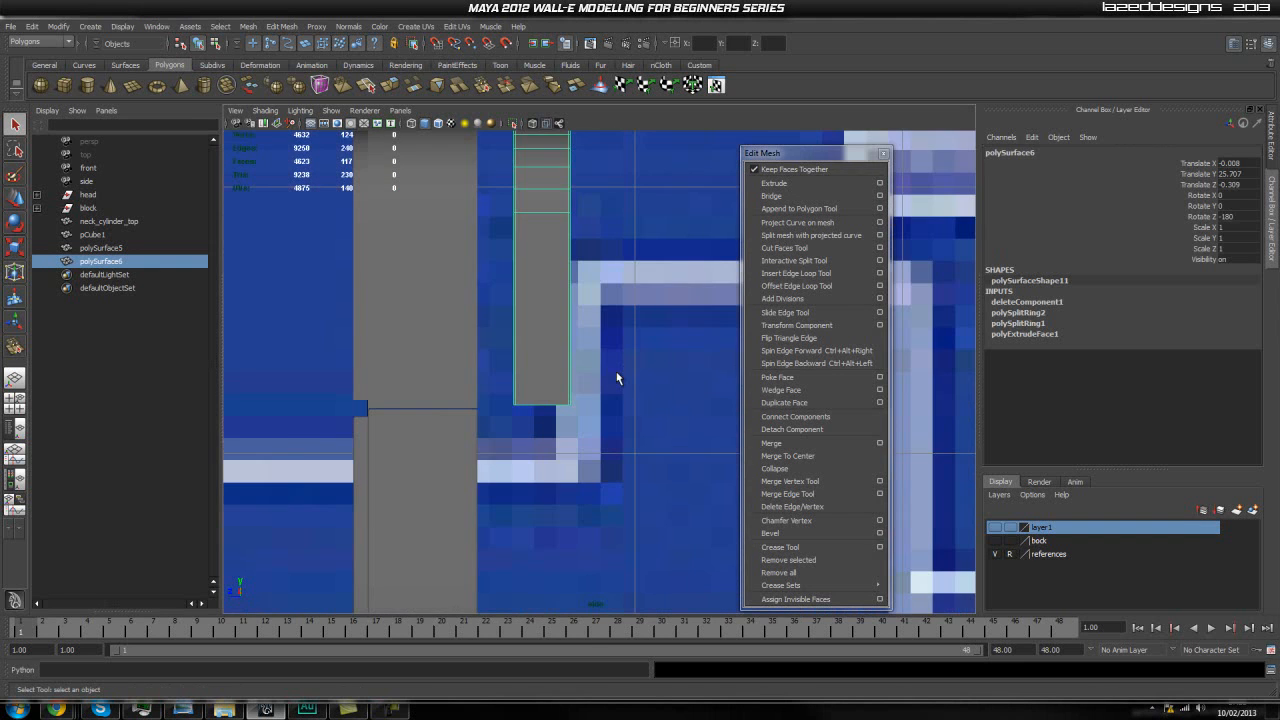
scroll(548, 406, up, 3)
right_click(532, 407)
right_drag(532, 408, 478, 408)
drag(613, 369, 410, 459)
scroll(460, 438, up, 3)
alt+middle_drag(463, 437, 507, 366)
key(r)
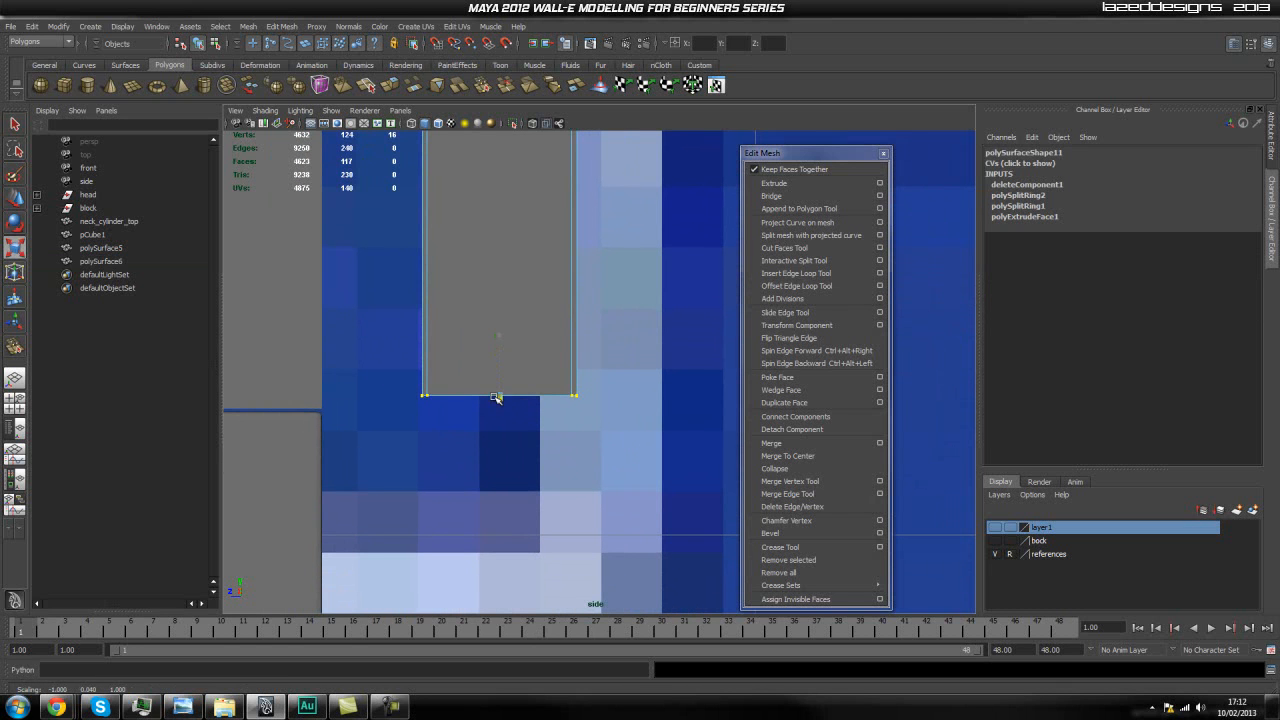
key(space)
drag(495, 392, 496, 358)
Step: Mirror the open plate geometry in the -Y direction, merged with the original and with connected border edges
alt+drag(591, 391, 483, 349)
scroll(583, 366, down, 4)
key(q)
right_drag(486, 338, 523, 330)
scroll(514, 323, down, 3)
alt+drag(520, 323, 641, 299)
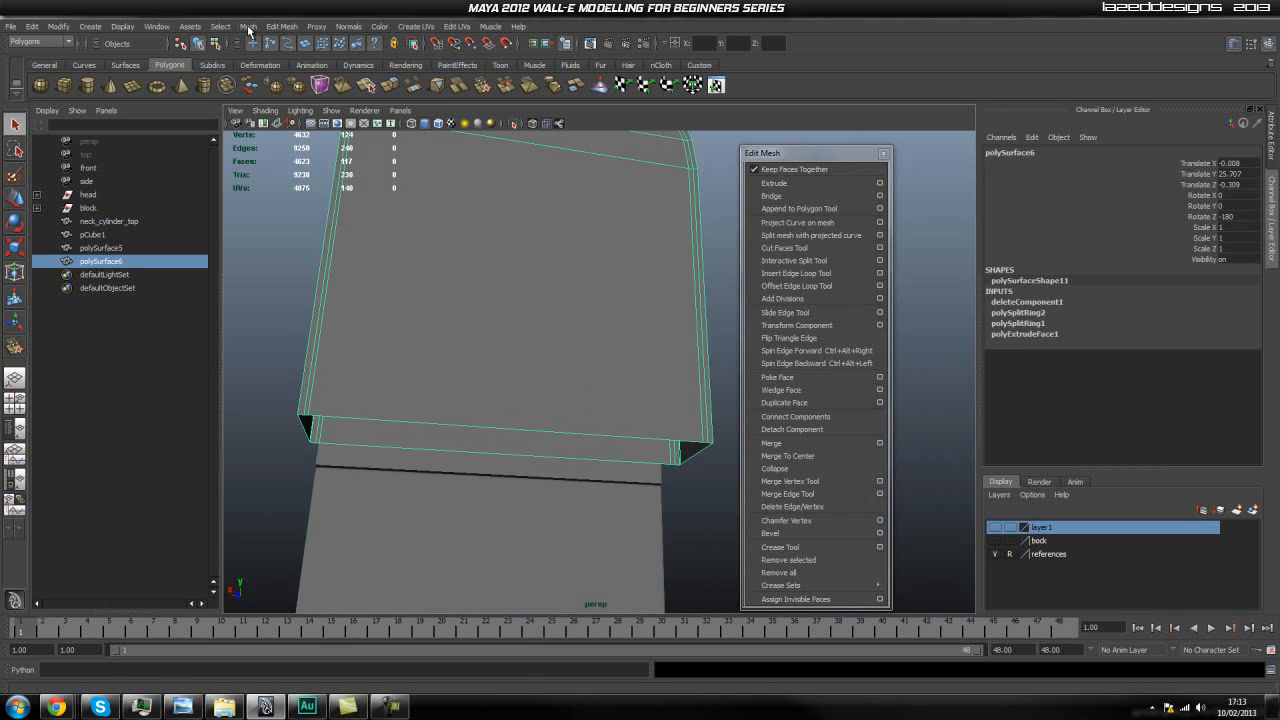
click(246, 26)
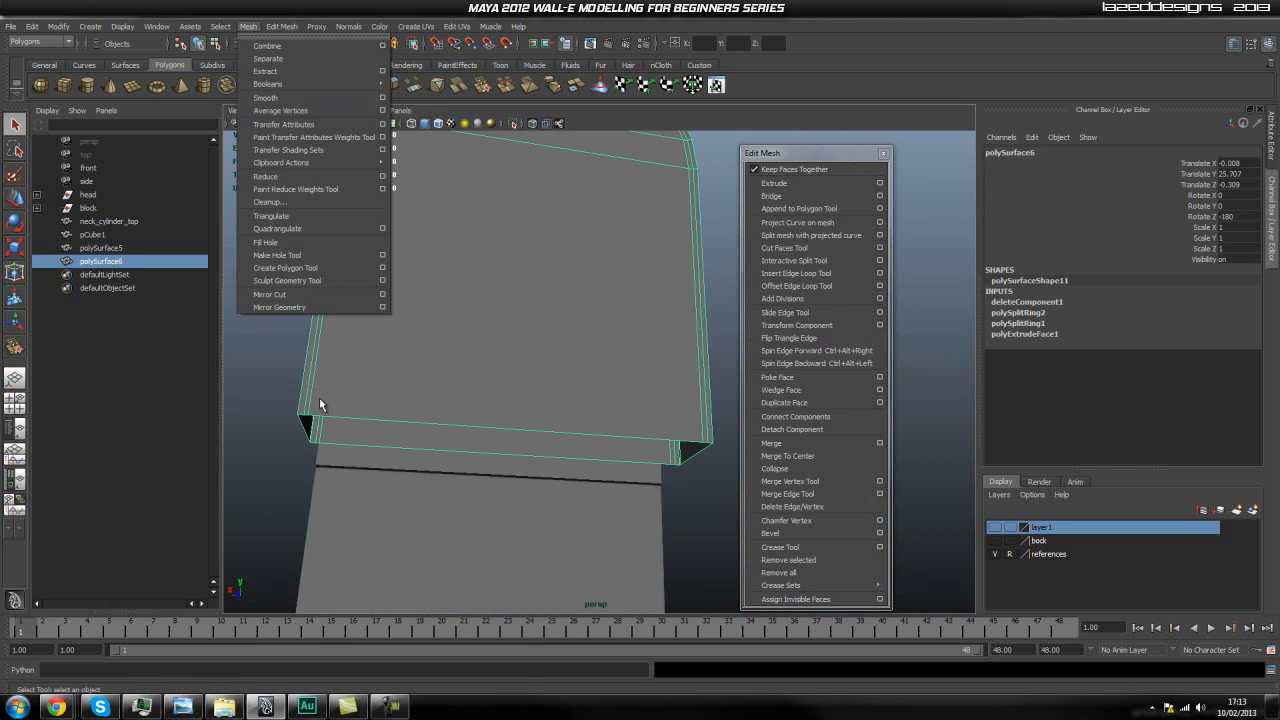
click(382, 307)
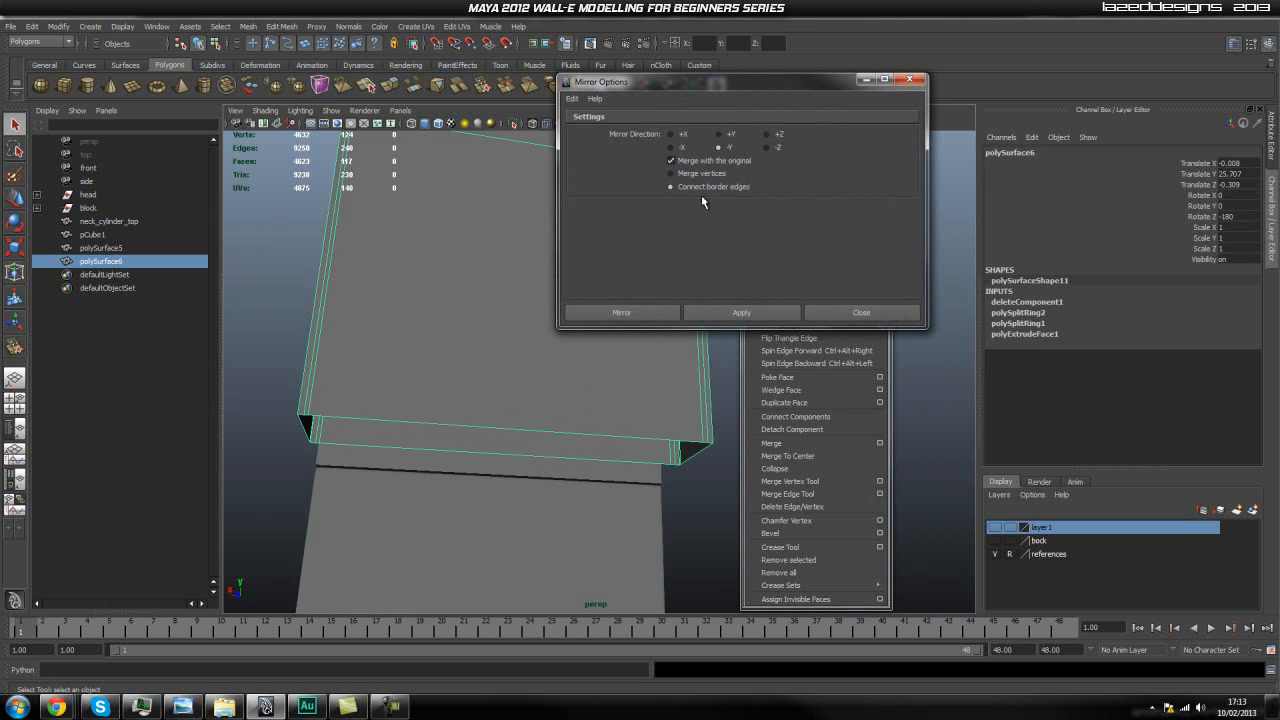
click(664, 313)
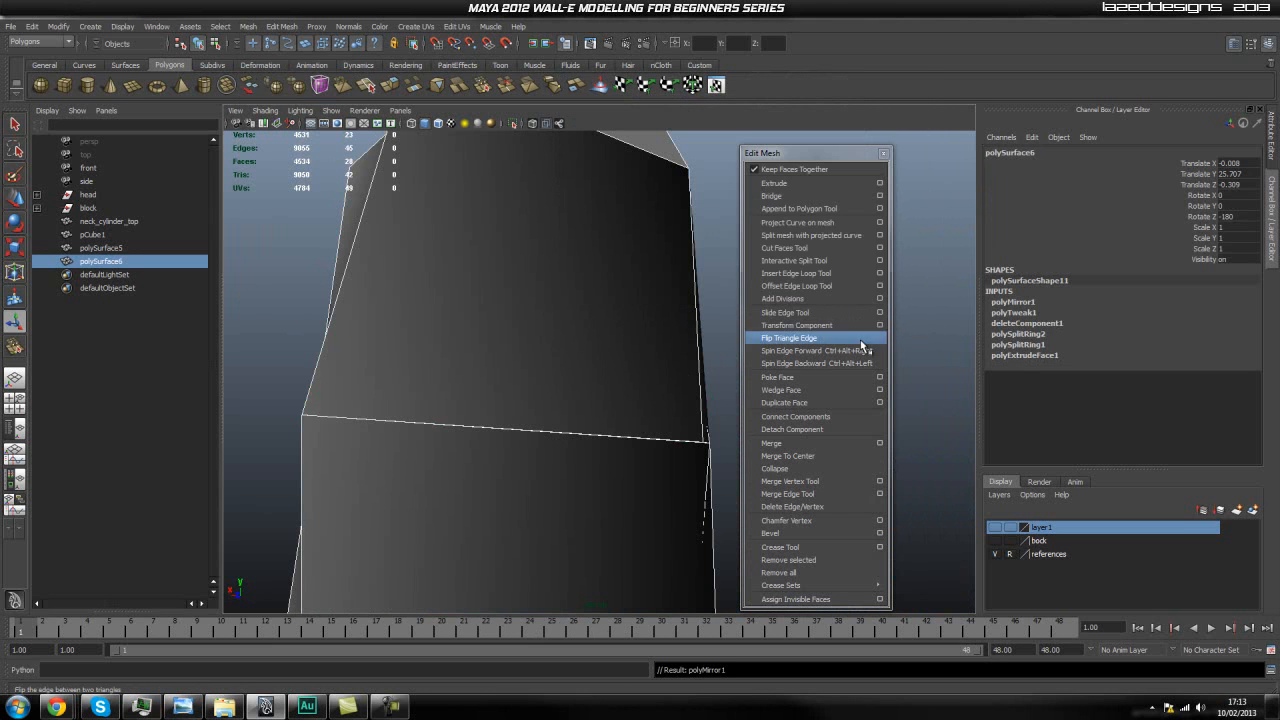
Step: Set the mirror's merge threshold to 0.01 and examine the seam where the two plate halves meet
click(1038, 303)
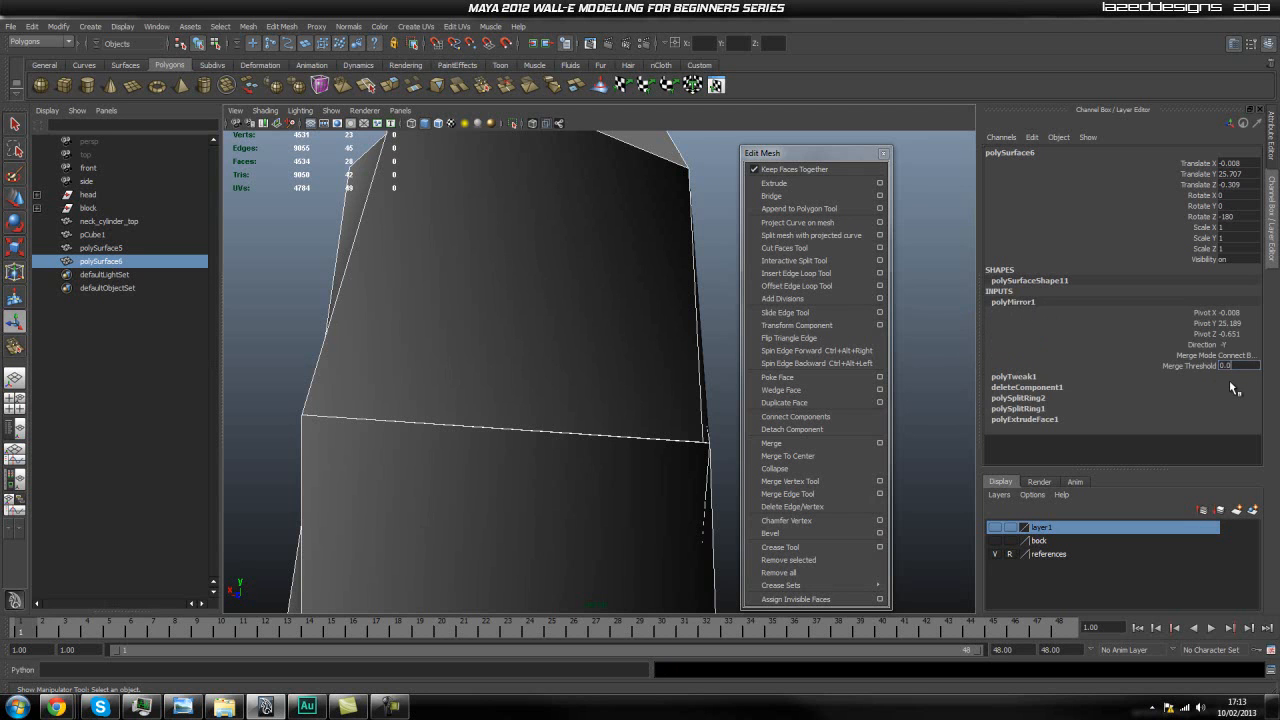
key(Return)
scroll(563, 460, down, 4)
alt+drag(563, 460, 646, 492)
scroll(591, 500, up, 3)
alt+middle_drag(591, 500, 586, 484)
alt+drag(586, 484, 586, 438)
alt+middle_drag(515, 437, 493, 443)
alt+drag(493, 443, 635, 438)
alt+middle_drag(635, 438, 623, 421)
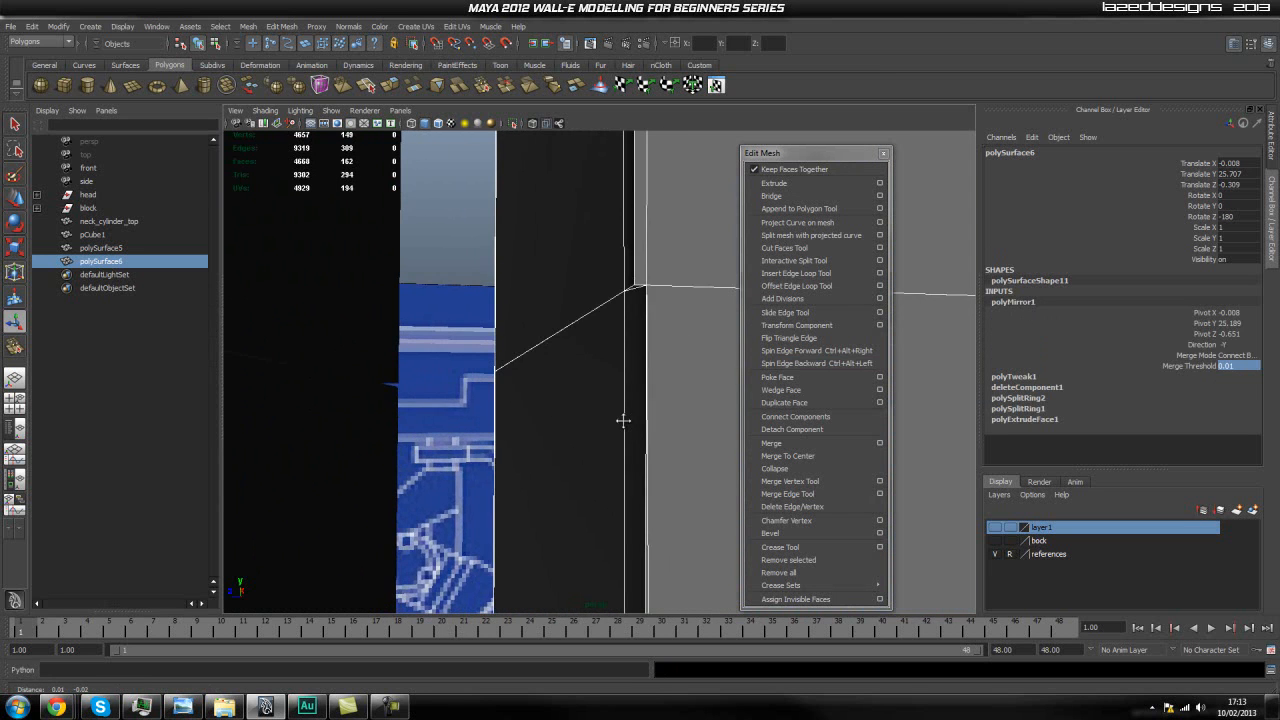
alt+drag(620, 416, 592, 437)
alt+middle_drag(592, 437, 633, 450)
Step: Undo the merge threshold change and the mirror of the plate
key(ctrl+z)
key(ctrl+z)
key(ctrl+z)
Step: Mirror the open plate in -Y again using the same mirror settings
alt+drag(634, 452, 506, 380)
alt+middle_drag(506, 380, 449, 388)
alt+drag(449, 388, 407, 362)
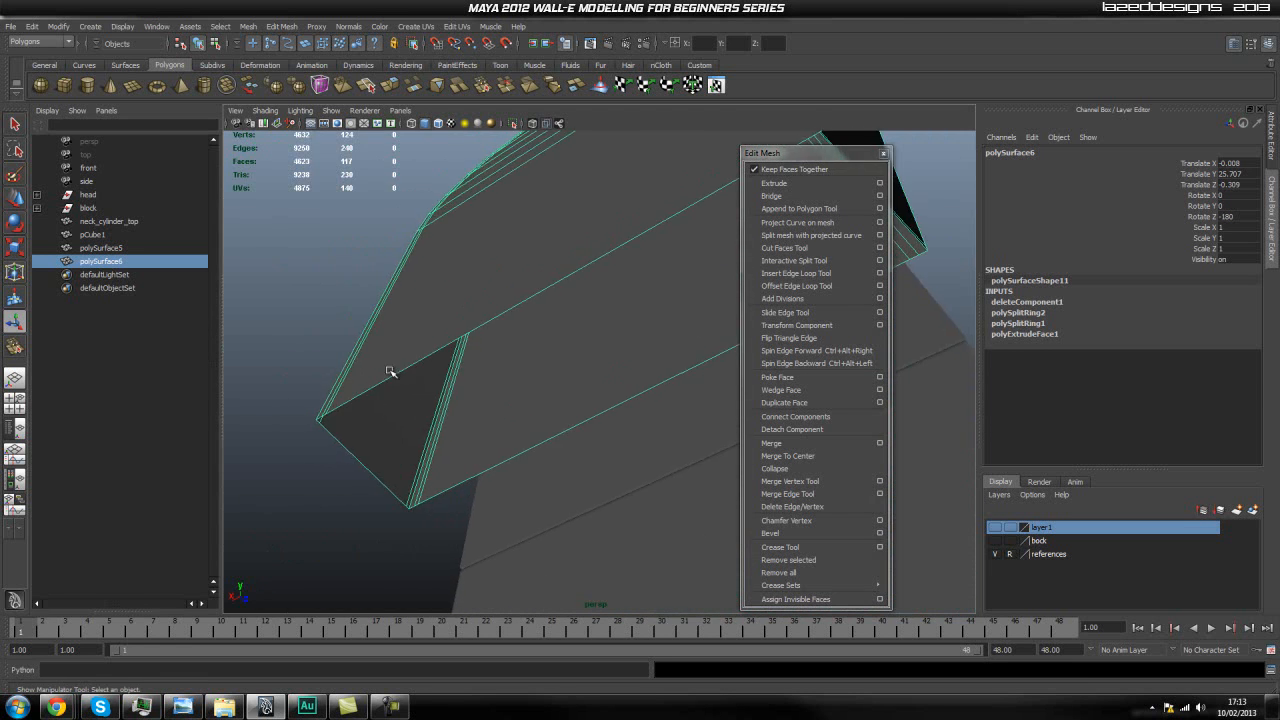
alt+middle_drag(348, 408, 389, 422)
alt+right_drag(352, 453, 571, 440)
alt+drag(571, 440, 466, 414)
alt+right_drag(466, 414, 509, 417)
mouse_move(509, 417)
alt+mouse_down()
mouse_move(415, 410)
mouse_move(397, 449)
mouse_move(417, 517)
mouse_move(474, 440)
mouse_move(636, 437)
mouse_move(571, 409)
mouse_move(543, 449)
mouse_move(443, 423)
mouse_move(468, 471)
mouse_move(588, 460)
mouse_move(525, 401)
alt+mouse_up()
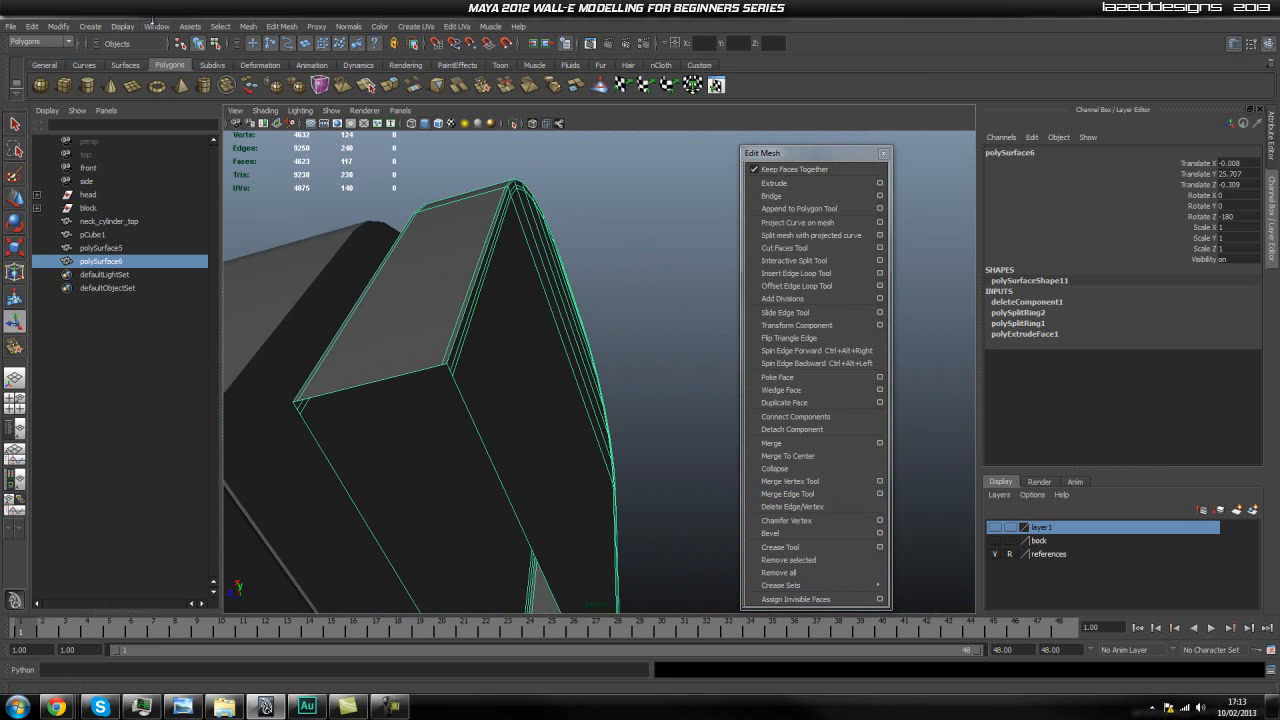
click(247, 27)
click(350, 307)
Step: Set the mirror's merge threshold to 0.05 and its merge mode to Don't Merge
click(1060, 354)
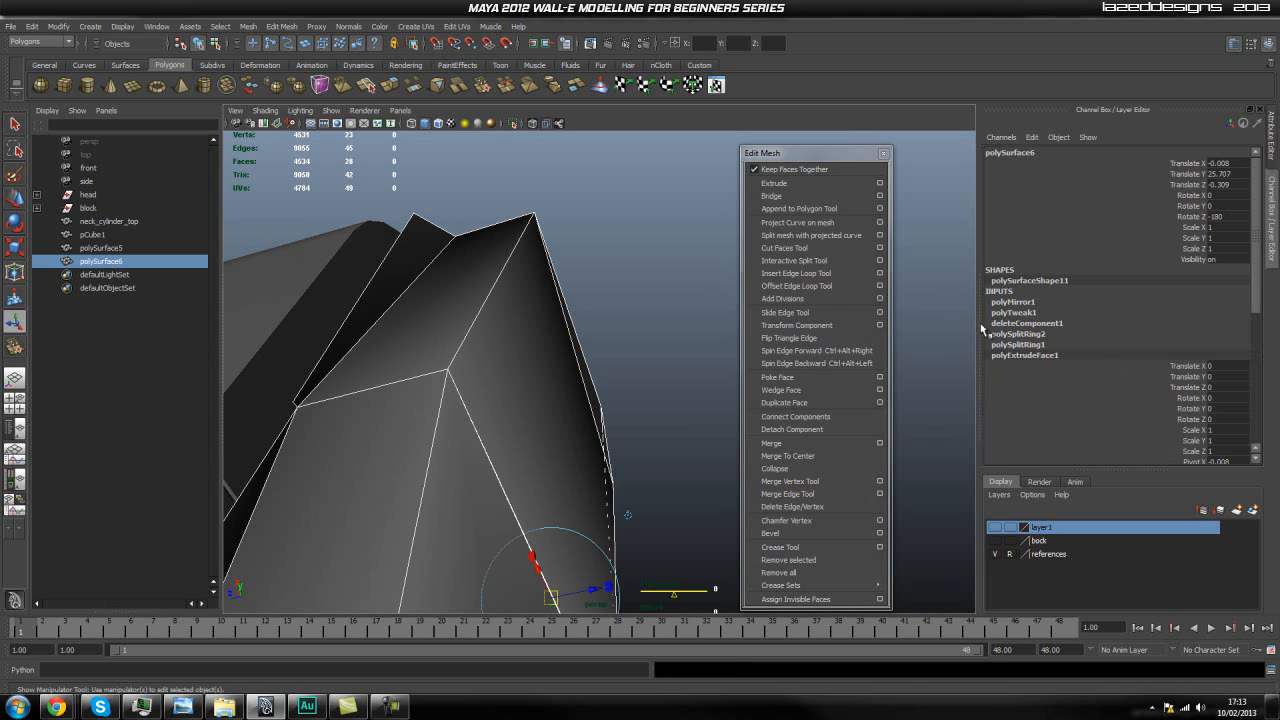
click(1016, 301)
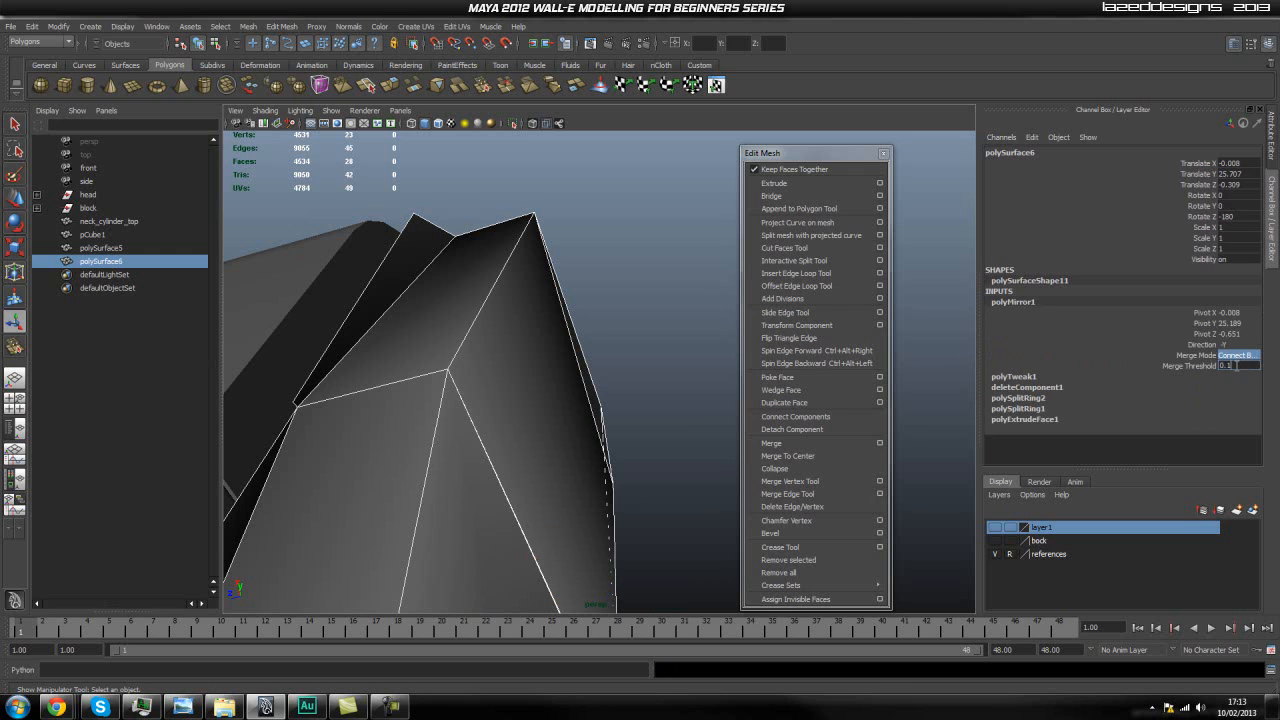
text(0.05)
key(Return)
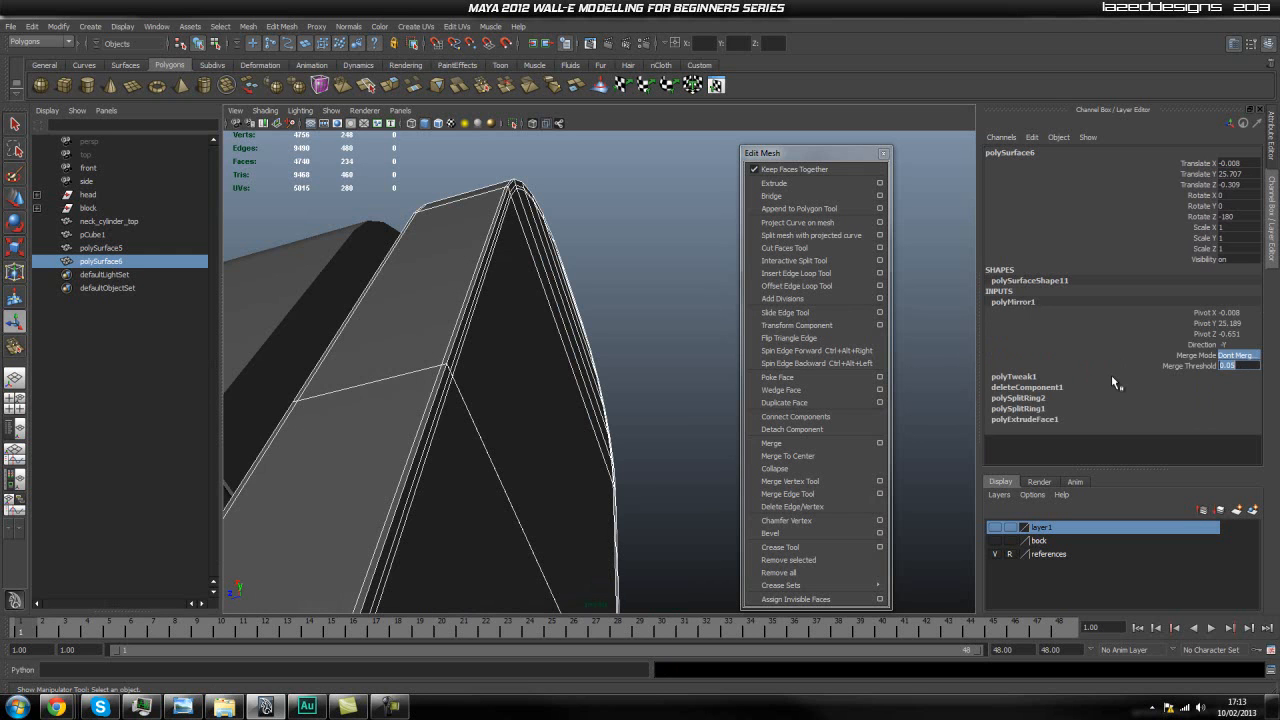
Step: Examine the mirrored plate's seam and side wall from several angles, with the plate unselected and selected
alt+drag(585, 449, 431, 474)
right_drag(429, 466, 470, 446)
click(310, 405)
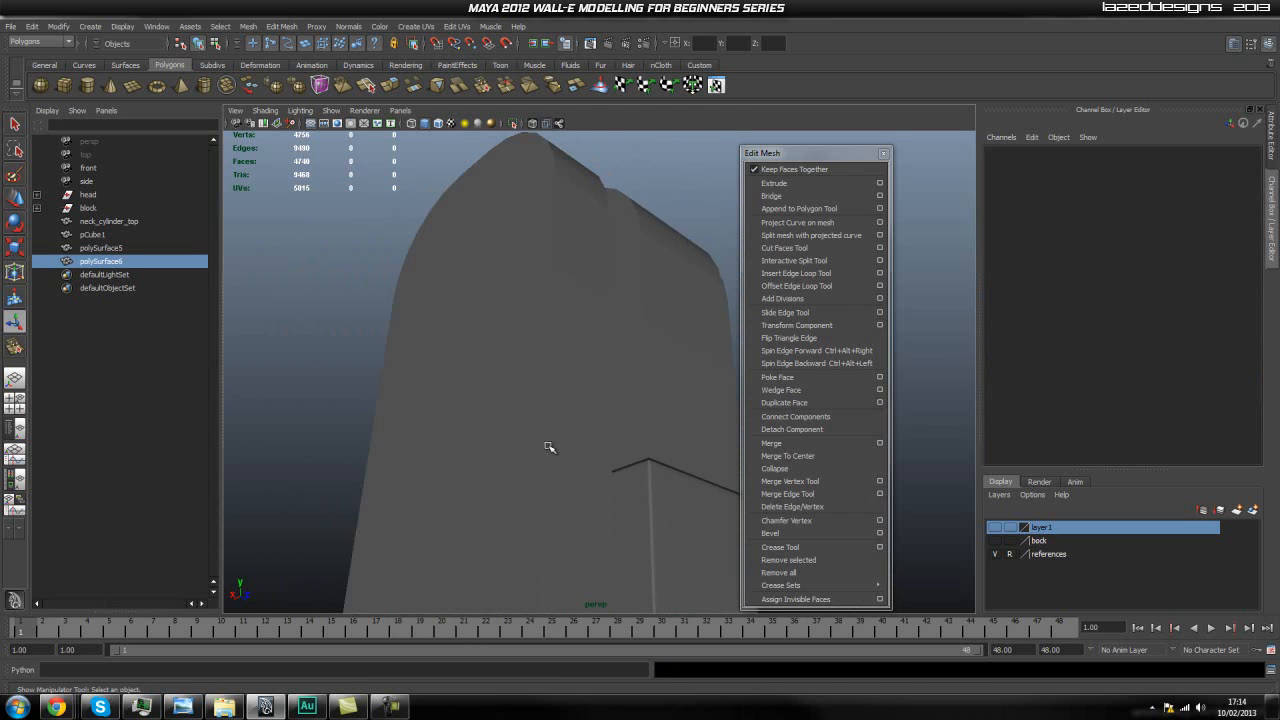
click(548, 446)
scroll(430, 480, down, 3)
alt+drag(391, 496, 528, 506)
mouse_move(615, 501)
alt+mouse_down()
mouse_move(560, 477)
mouse_move(534, 483)
mouse_move(596, 484)
alt+mouse_up()
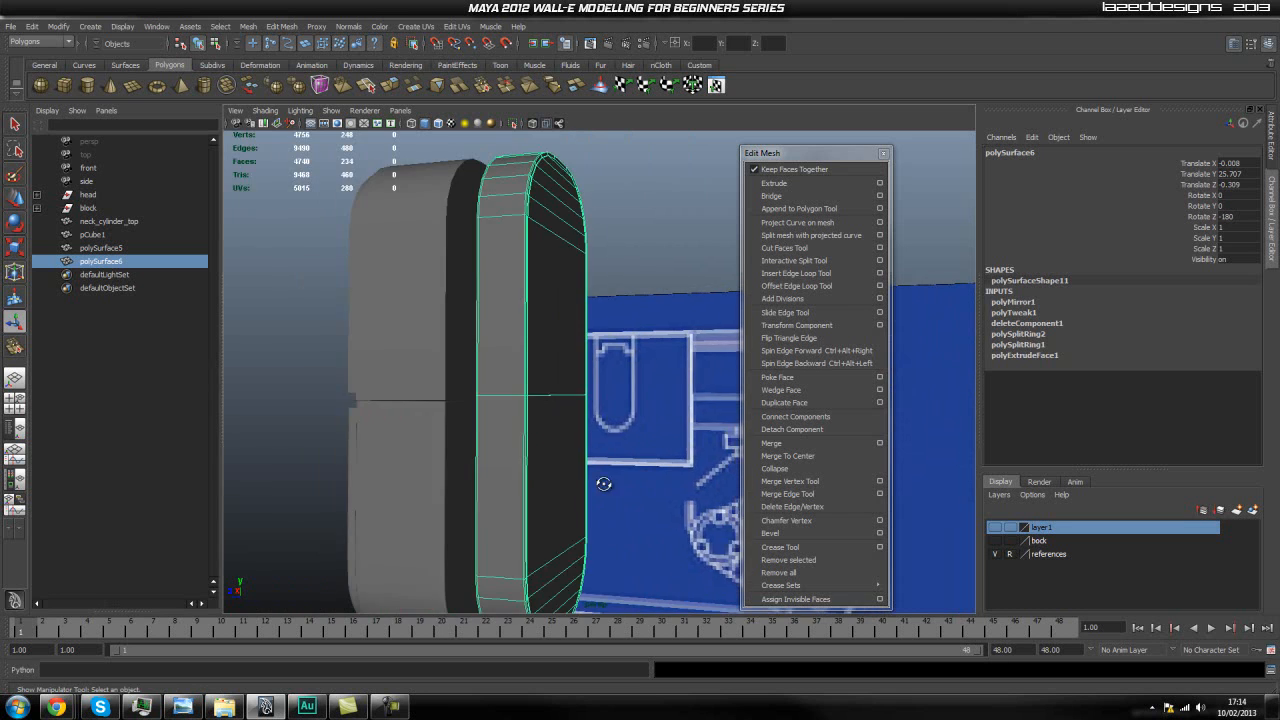
click(629, 451)
scroll(543, 451, up, 3)
click(543, 451)
alt+drag(543, 451, 612, 455)
alt+drag(432, 436, 620, 418)
Step: Delete the plate's construction history and remove the unwanted edges at its seam, returning to object mode with smooth preview on
click(31, 27)
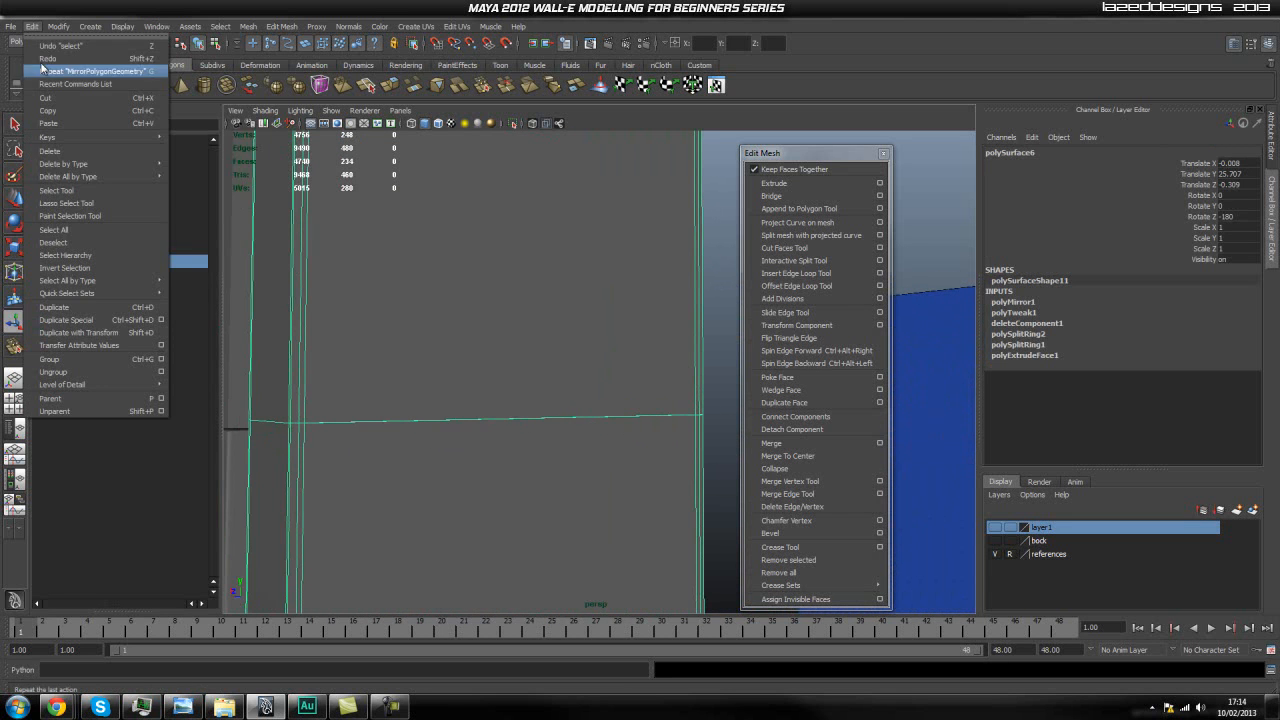
click(205, 184)
mouse_move(470, 417)
right_down()
mouse_move(475, 388)
mouse_move(490, 414)
mouse_move(490, 376)
mouse_move(491, 416)
mouse_move(454, 428)
right_up()
click(491, 408)
right_drag(558, 363, 615, 335)
click(615, 335)
click(708, 363)
scroll(655, 380, down, 3)
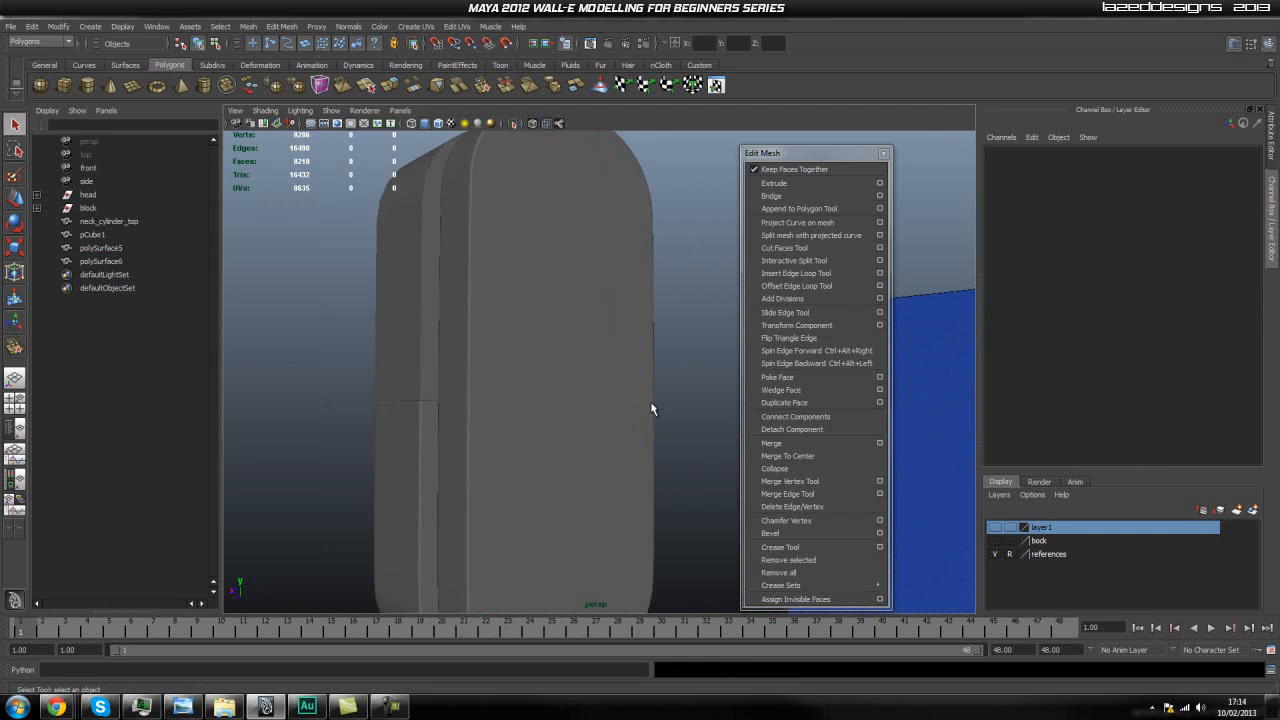
Step: Select the smoothed inner plate and center its pivot
scroll(655, 380, down, 4)
alt+drag(560, 452, 691, 494)
scroll(649, 446, up, 4)
alt+drag(649, 447, 559, 390)
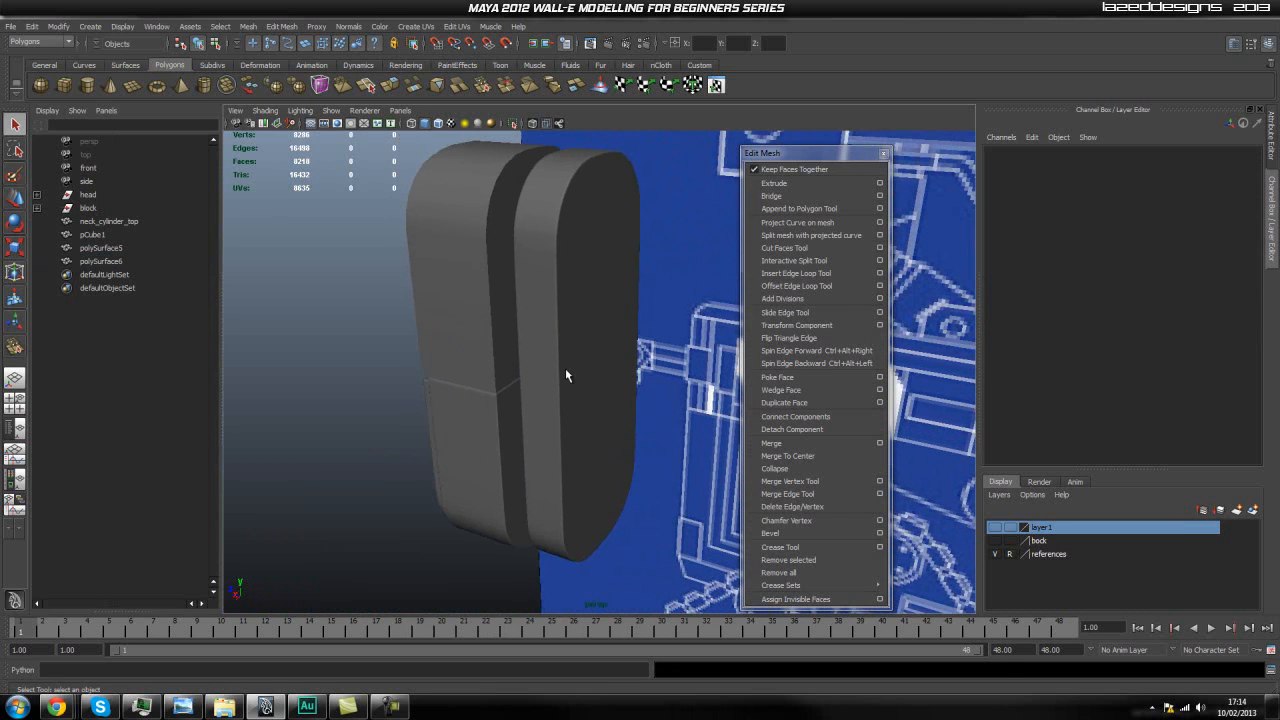
click(566, 375)
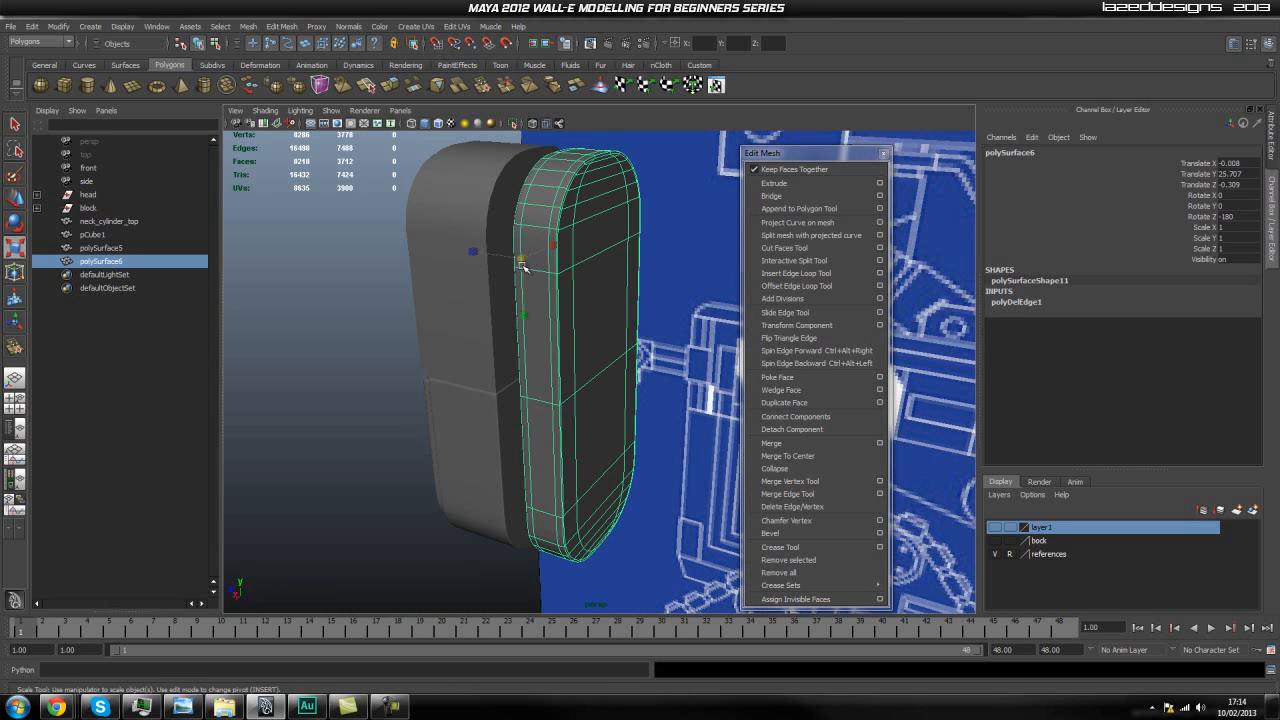
alt+drag(523, 266, 582, 314)
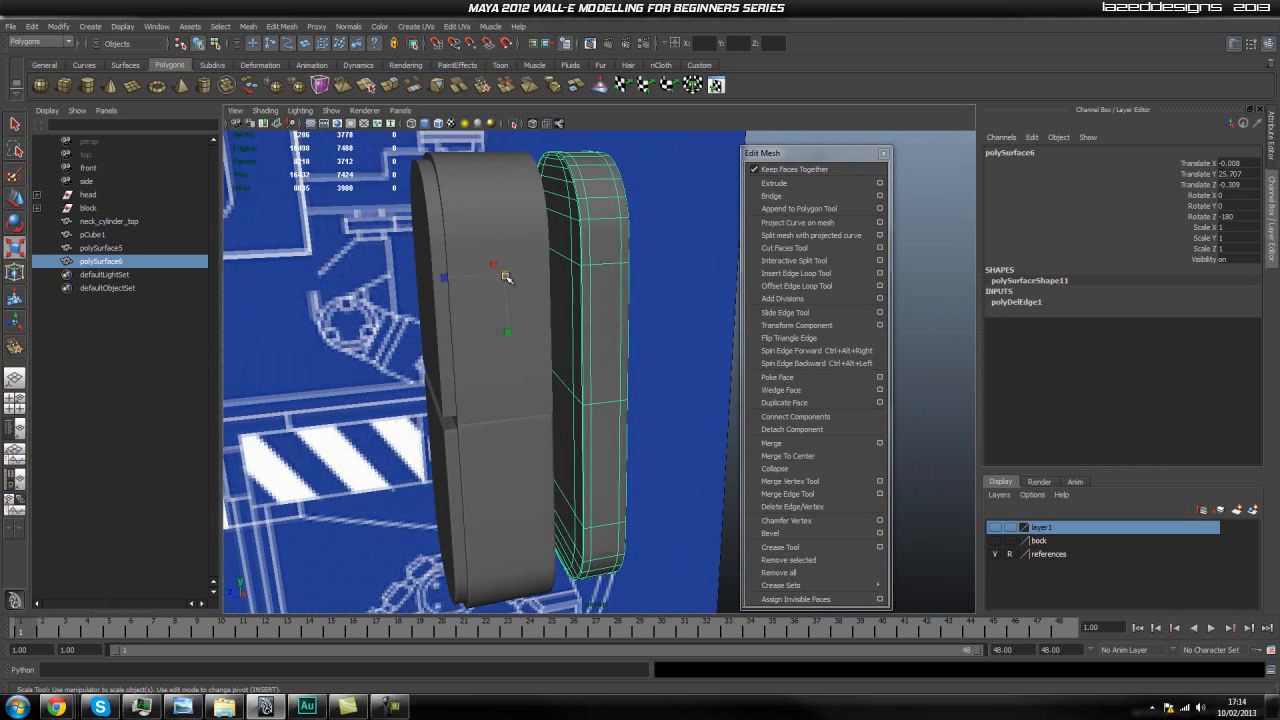
key(space)
click(512, 243)
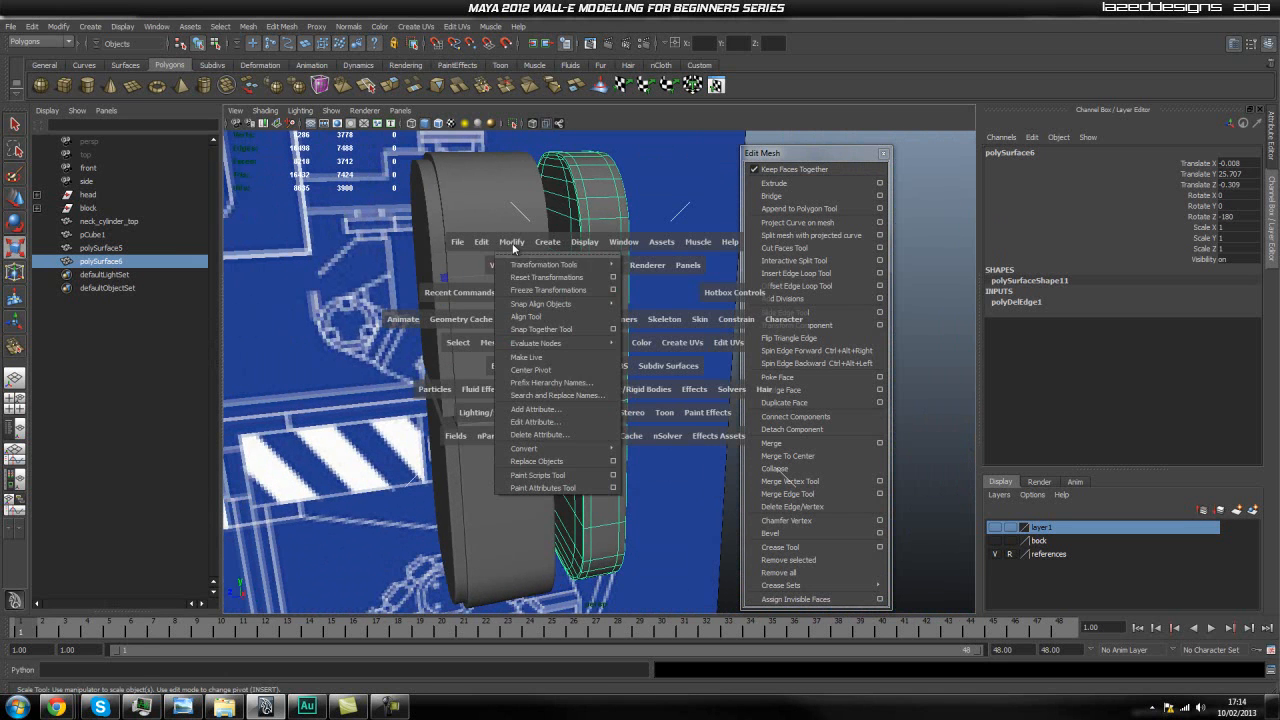
click(530, 370)
Step: Enlarge the plate to a scale of about 1.124 and move it along Z to about -0.169 against the thicker block
drag(574, 374, 515, 384)
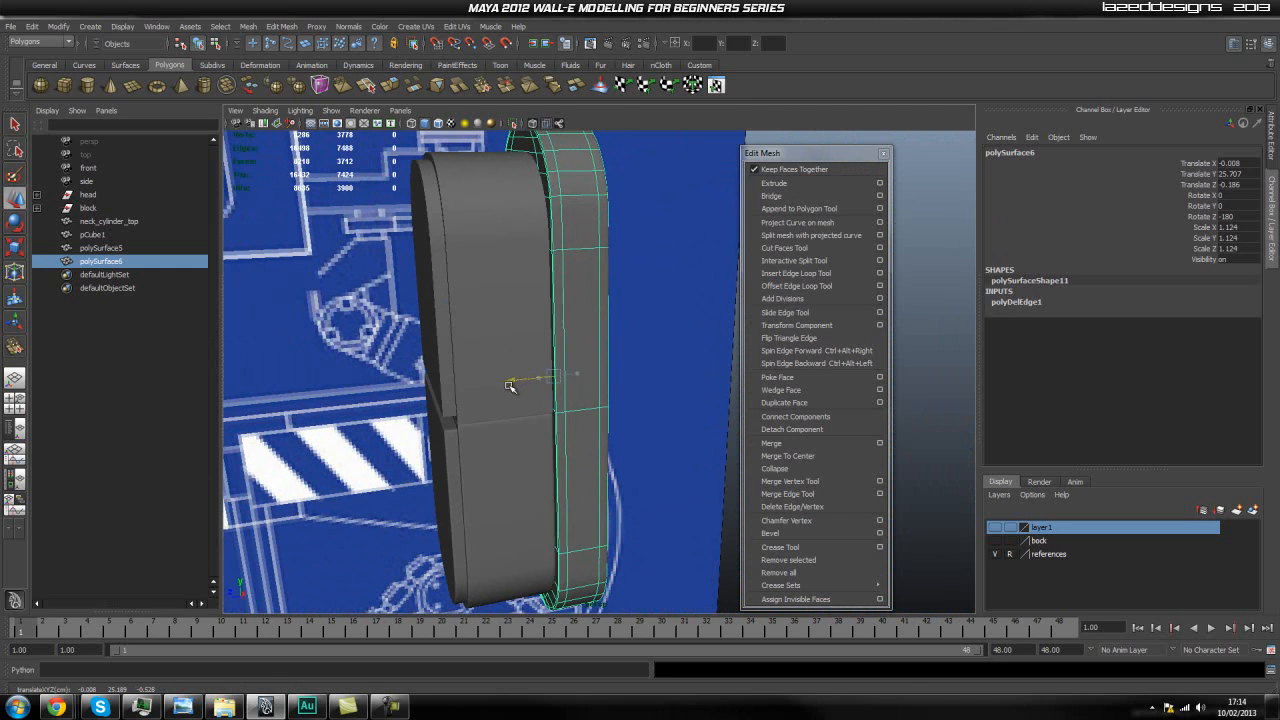
click(663, 331)
alt+drag(663, 331, 526, 373)
scroll(563, 360, up, 4)
click(513, 362)
alt+drag(686, 382, 616, 384)
scroll(600, 385, up, 3)
Step: Scale the plate down uniformly to about 0.867 so it sits inside the thicker block's outline
key(r)
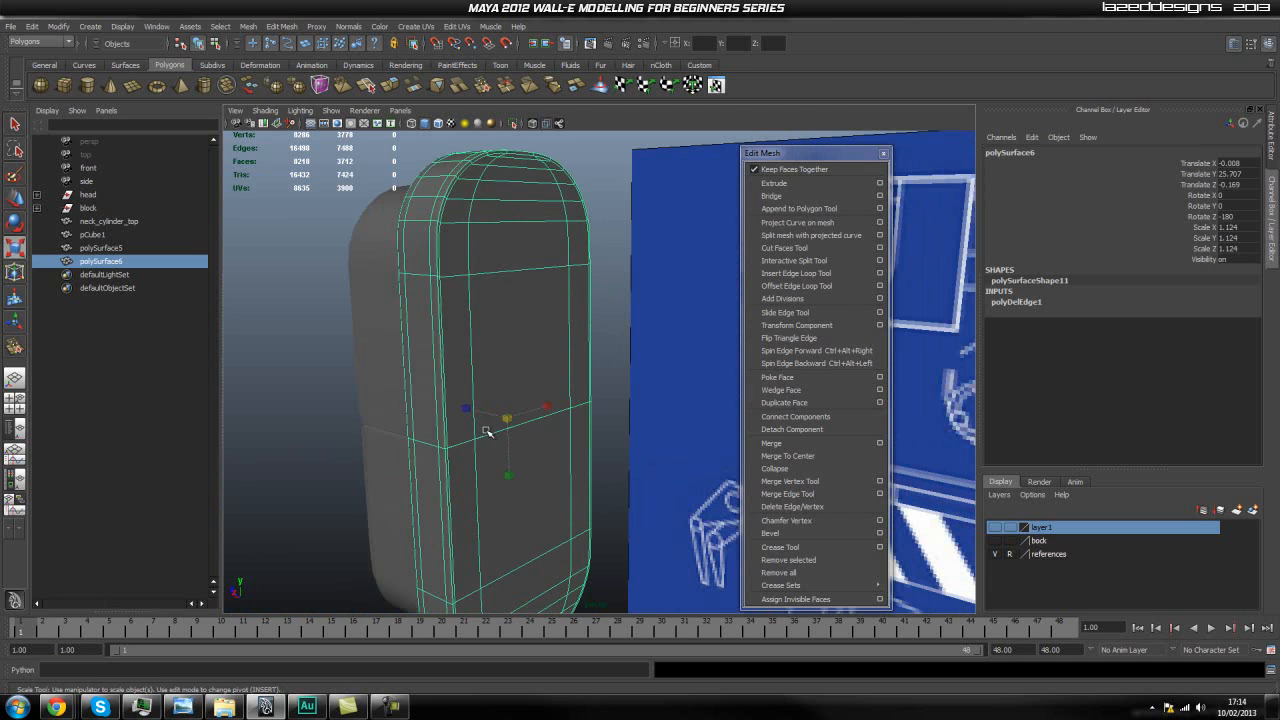
drag(510, 419, 465, 485)
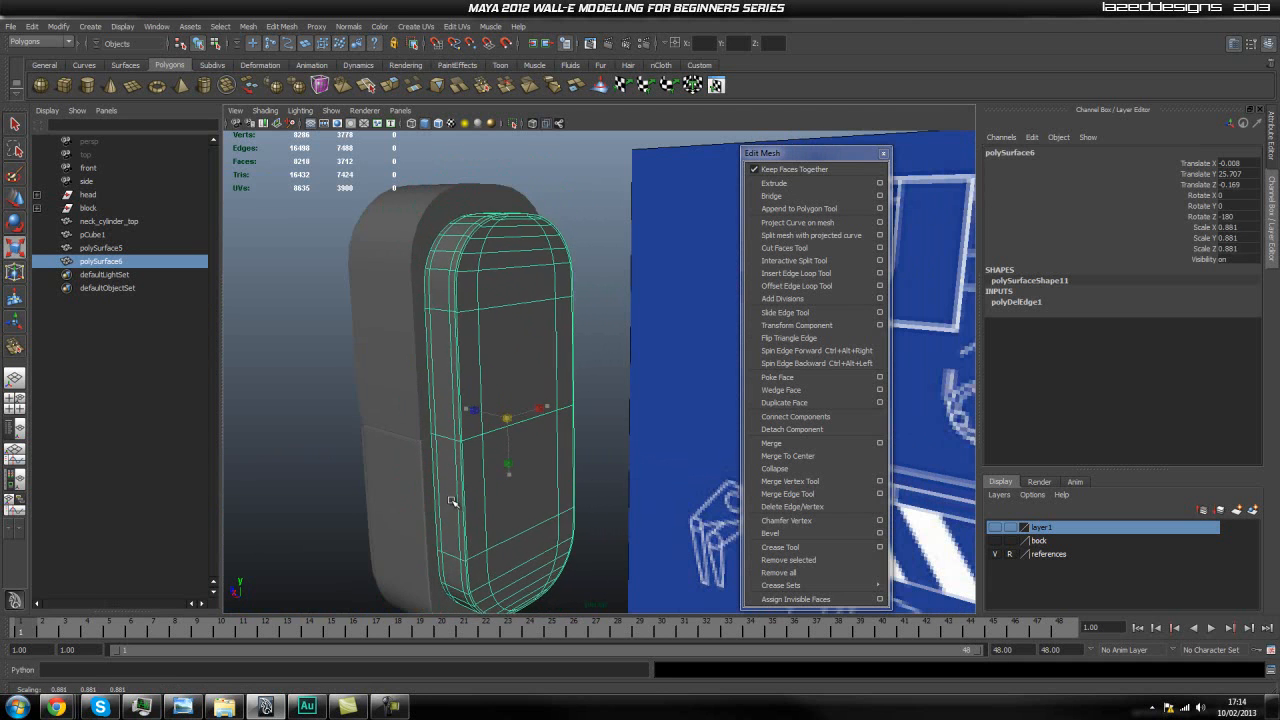
click(585, 395)
alt+drag(617, 371, 500, 338)
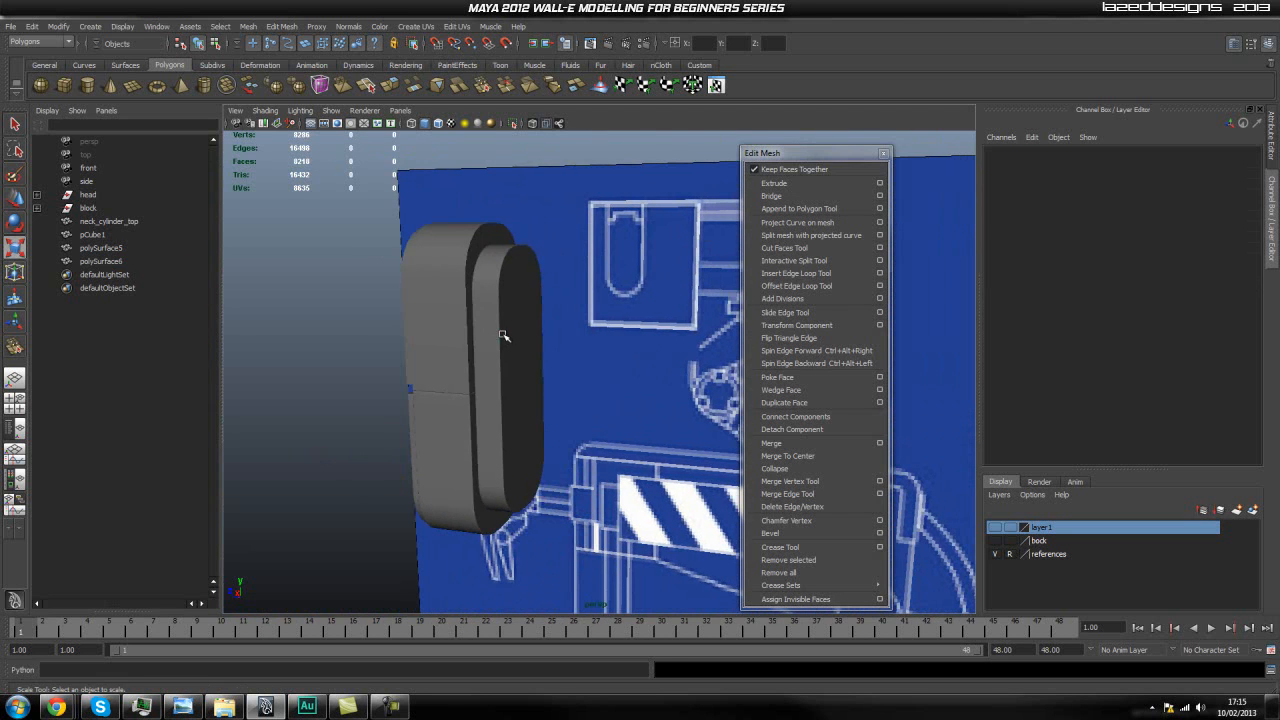
Step: Select the vertices on the plate's outer face in the side view, move them slightly outward along Z, and return to object mode
click(500, 338)
right_click(504, 338)
right_drag(454, 349, 447, 336)
alt+drag(517, 343, 534, 323)
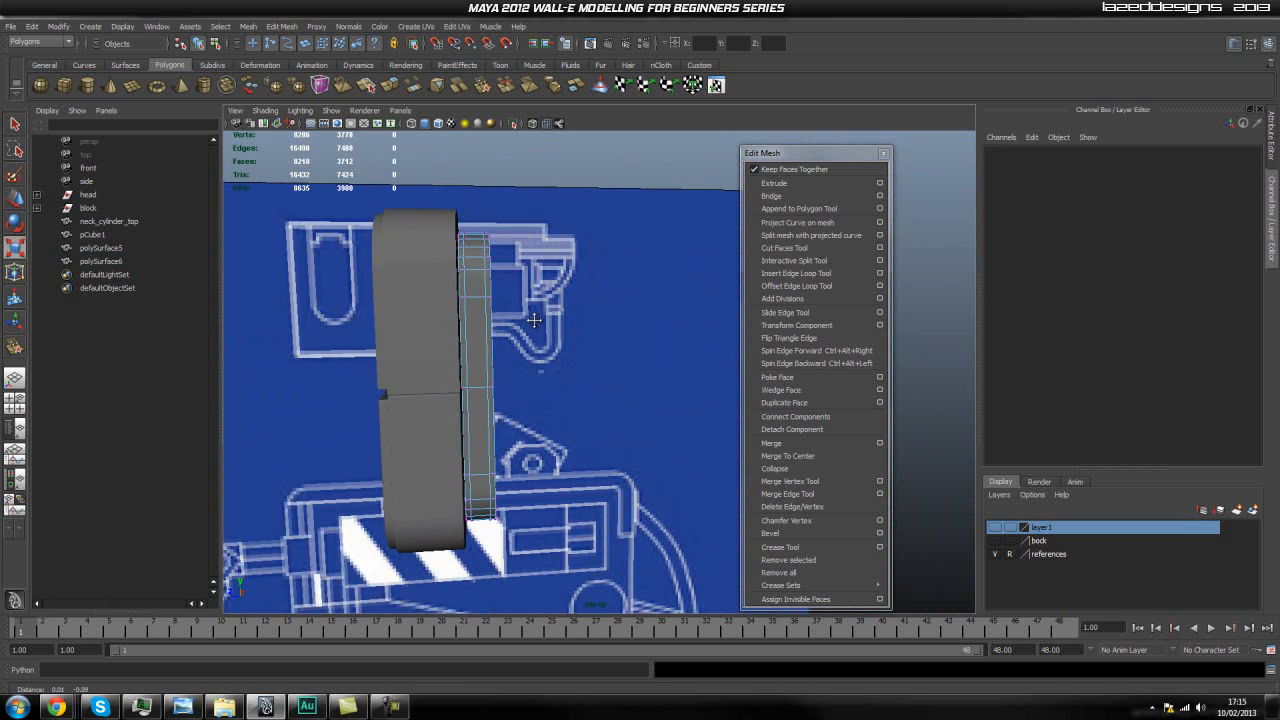
key(space)
drag(481, 263, 505, 270)
scroll(480, 280, down, 10)
scroll(570, 339, up, 5)
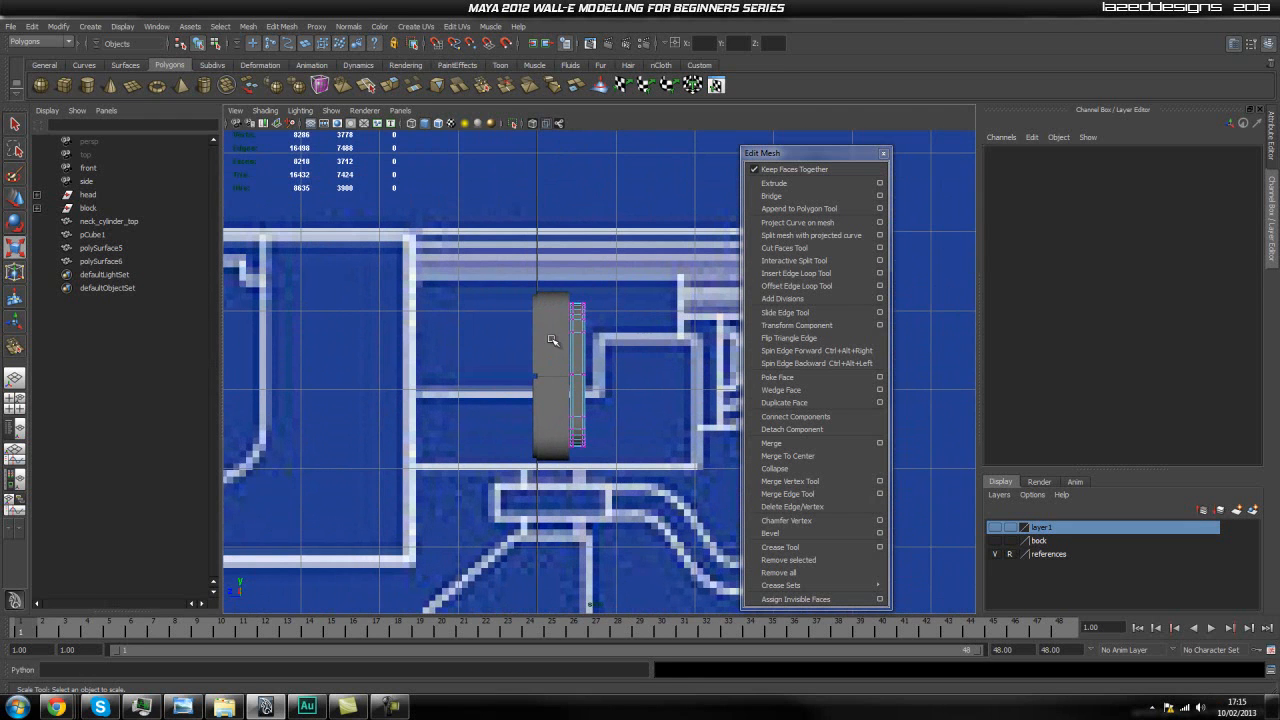
drag(592, 487, 613, 483)
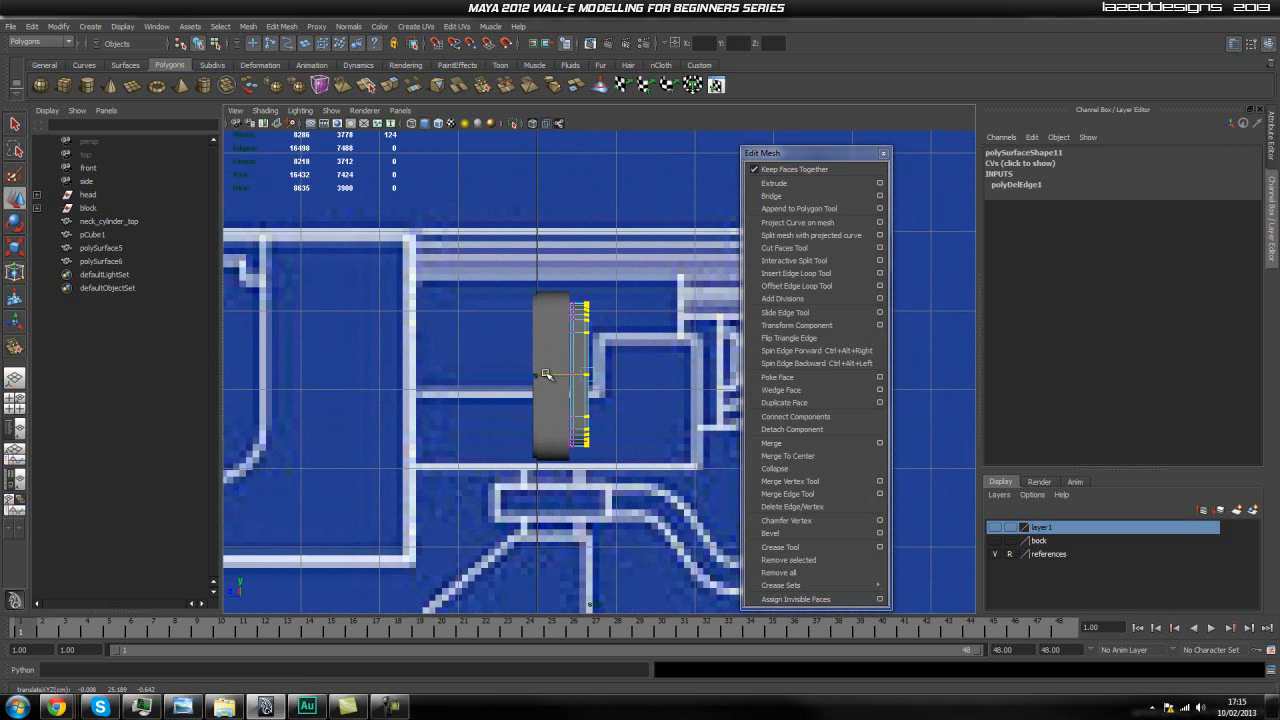
click(704, 329)
key(space)
mouse_move(606, 348)
mouse_down()
mouse_move(605, 322)
mouse_move(585, 341)
mouse_up()
right_click(537, 327)
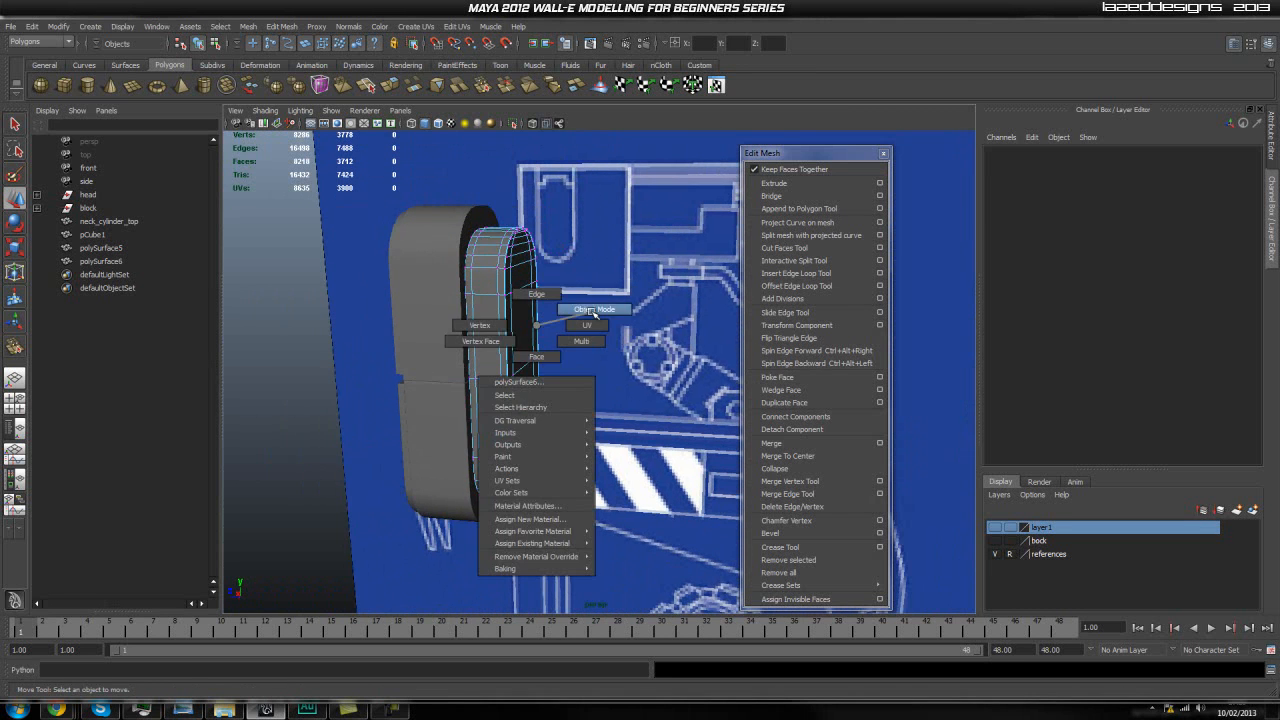
click(466, 325)
Step: Show layer1, then select pCube1, polySurface5 and polySurface6 and group them
alt+drag(604, 386, 740, 400)
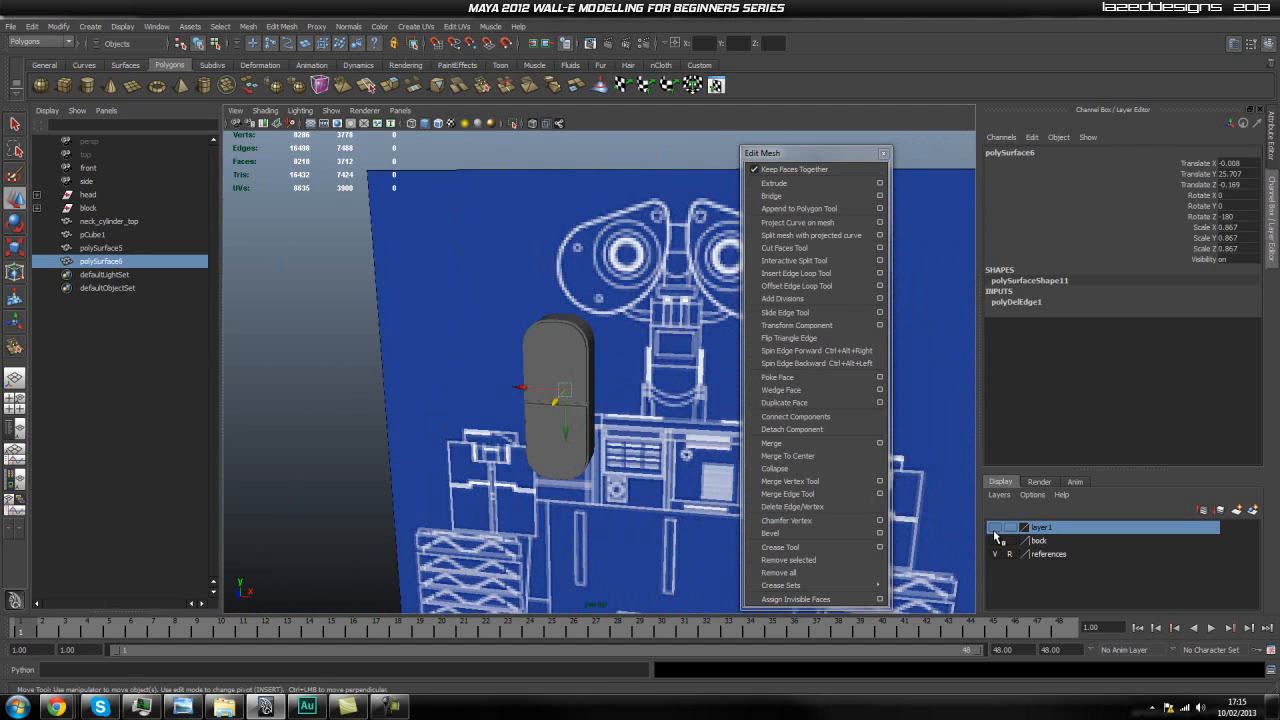
click(994, 530)
scroll(457, 408, down, 5)
alt+drag(457, 408, 577, 439)
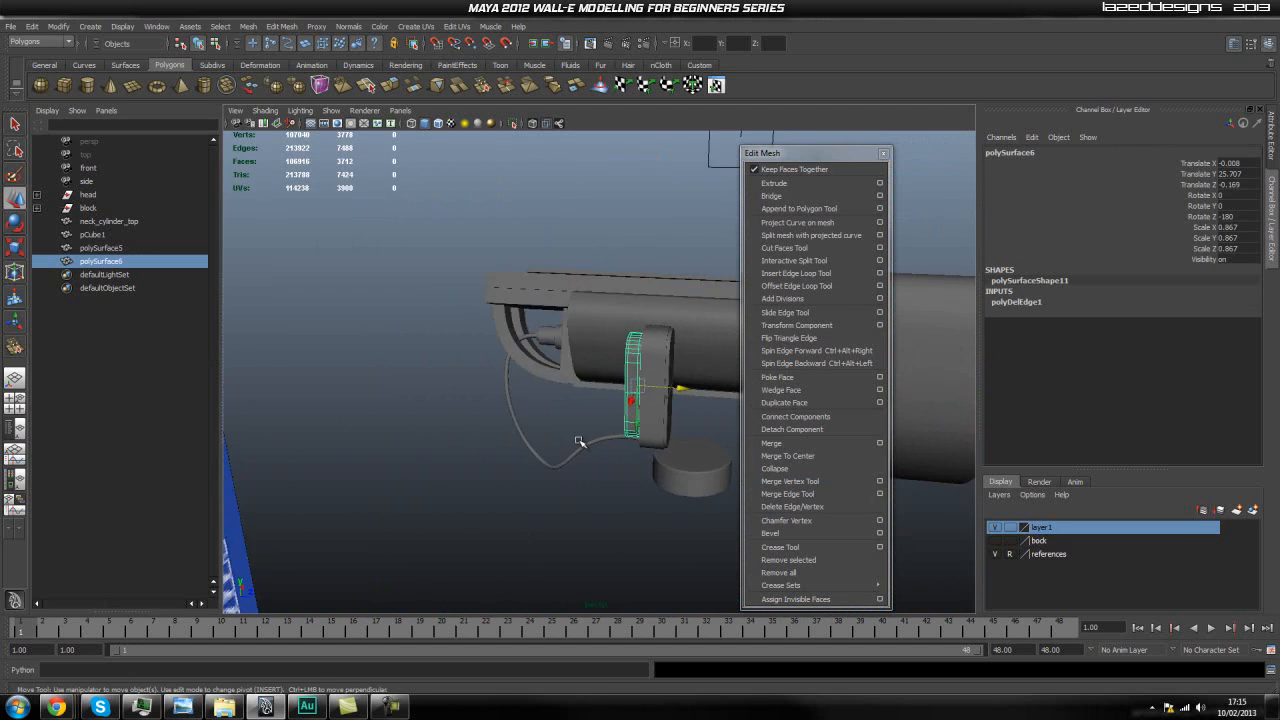
alt+middle_drag(578, 441, 438, 405)
shift+click(515, 396)
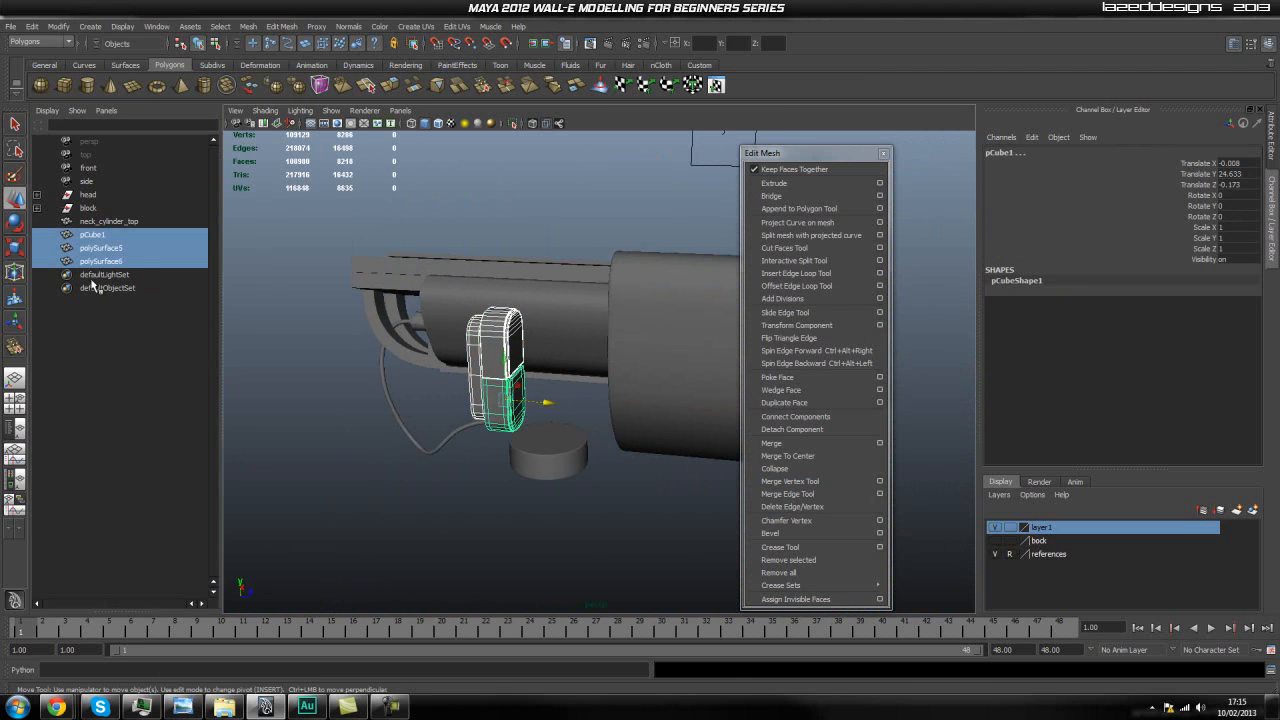
key(ctrl+g)
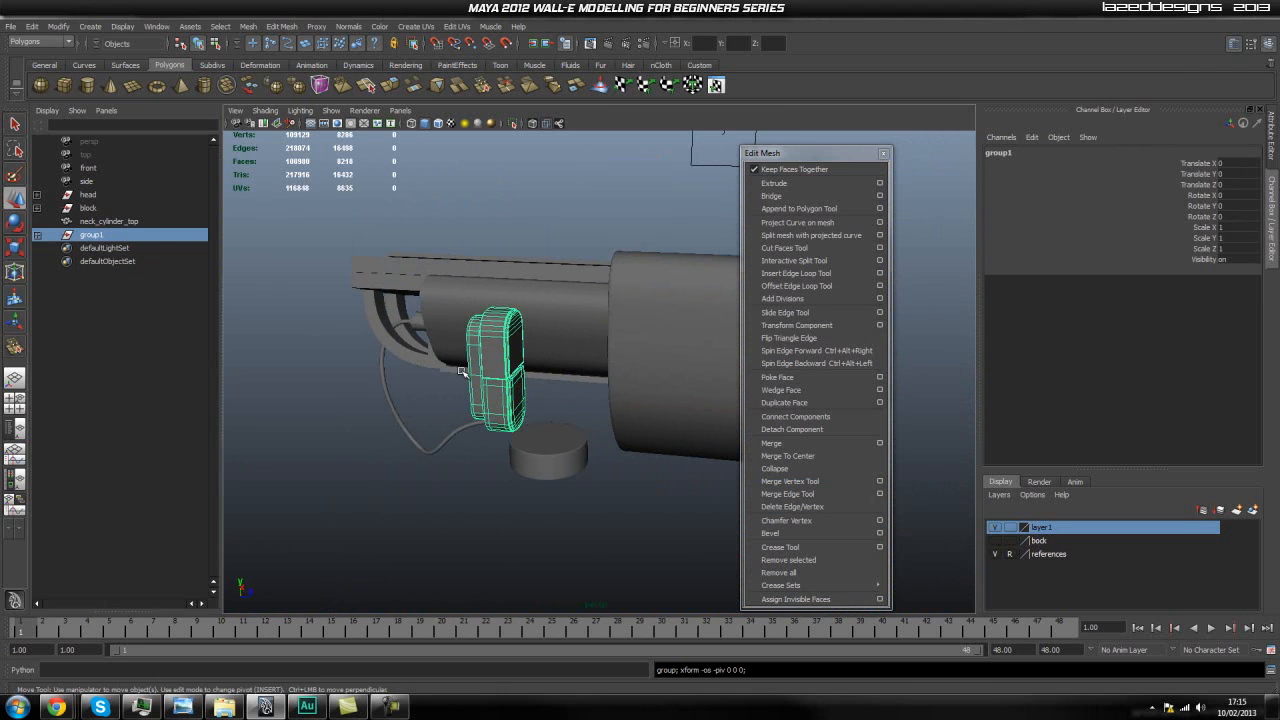
Step: Center the hinge group's pivot and move the group along Z to about 4.847, beside the front of the eye
key(space)
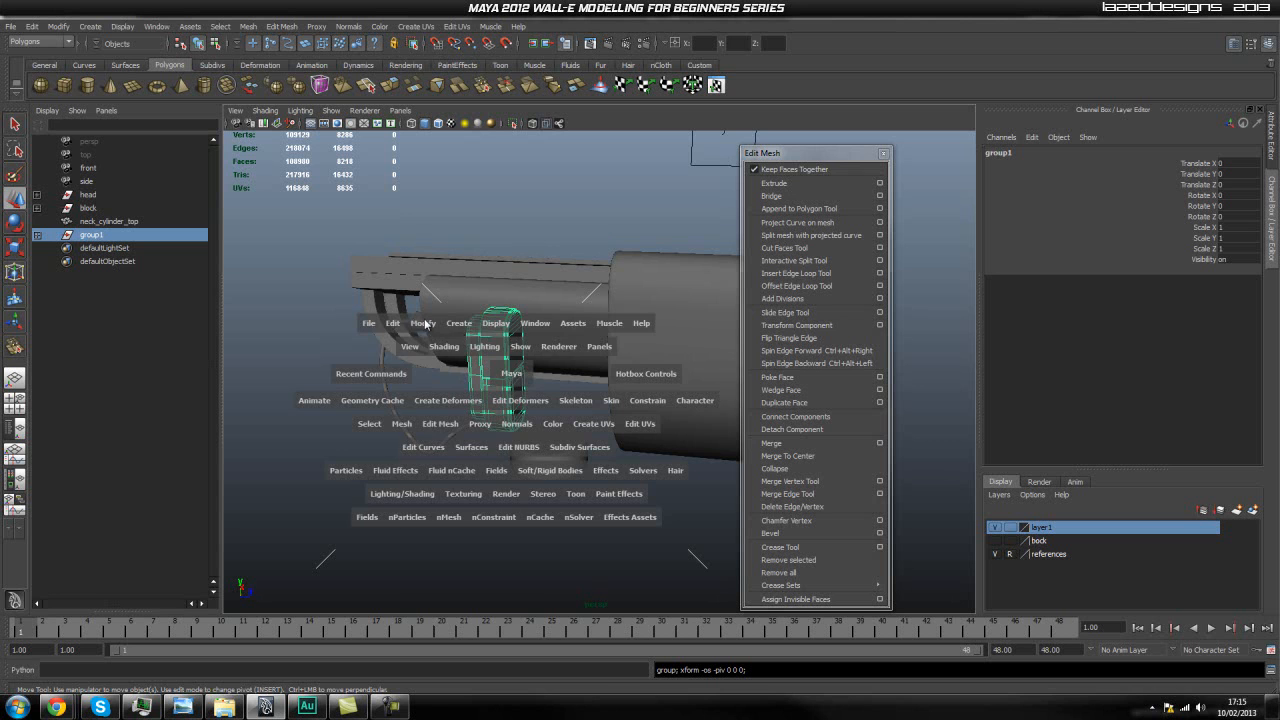
click(423, 325)
click(463, 453)
alt+middle_drag(557, 436, 500, 395)
drag(489, 338, 660, 363)
alt+middle_drag(648, 365, 573, 366)
alt+drag(573, 366, 490, 368)
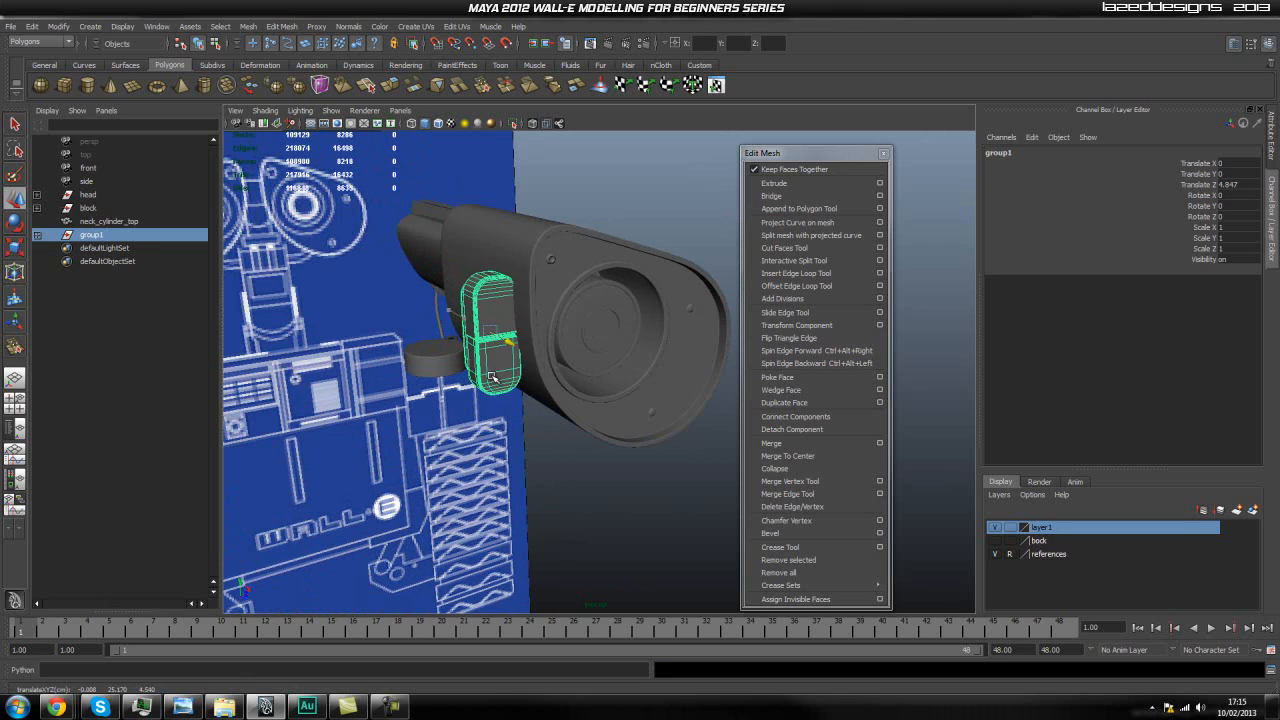
Step: Select group1 in the front view and scale it down uniformly to fit the gap between the eyes
click(572, 457)
alt+drag(574, 460, 538, 442)
key(space)
drag(498, 326, 500, 357)
alt+right_drag(500, 357, 384, 390)
scroll(384, 390, up, 5)
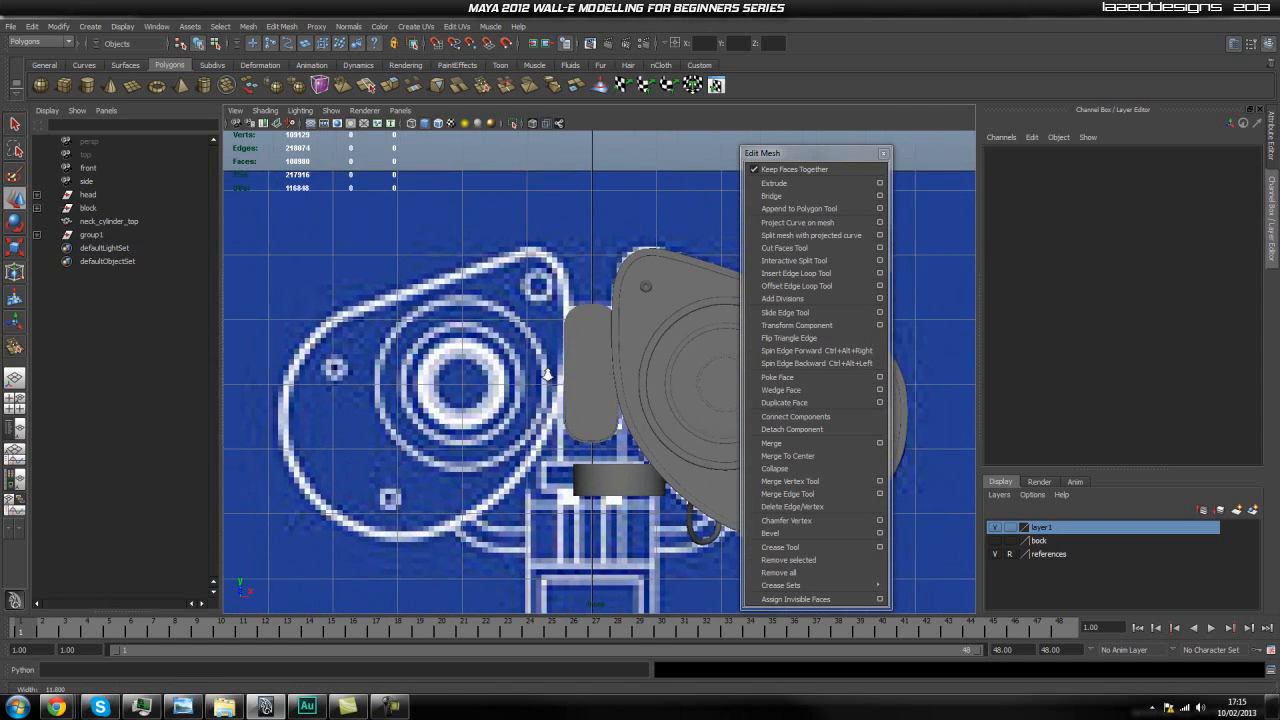
click(91, 234)
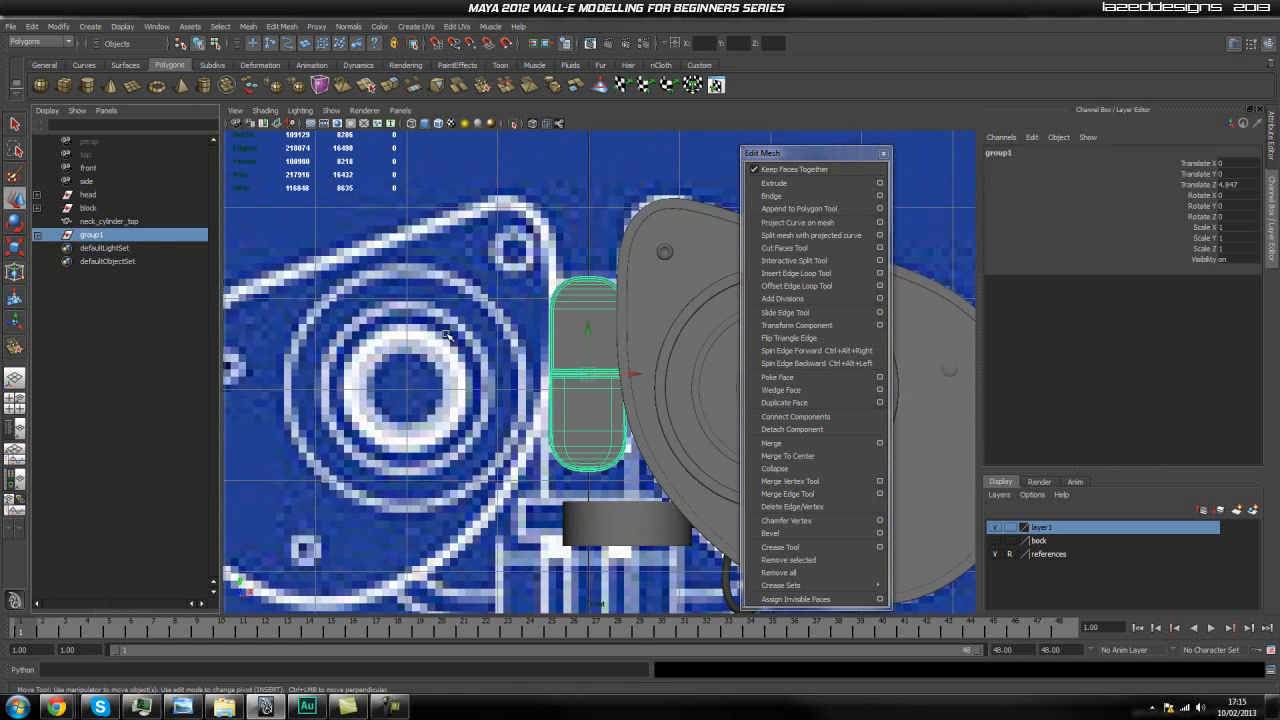
scroll(453, 316, up, 3)
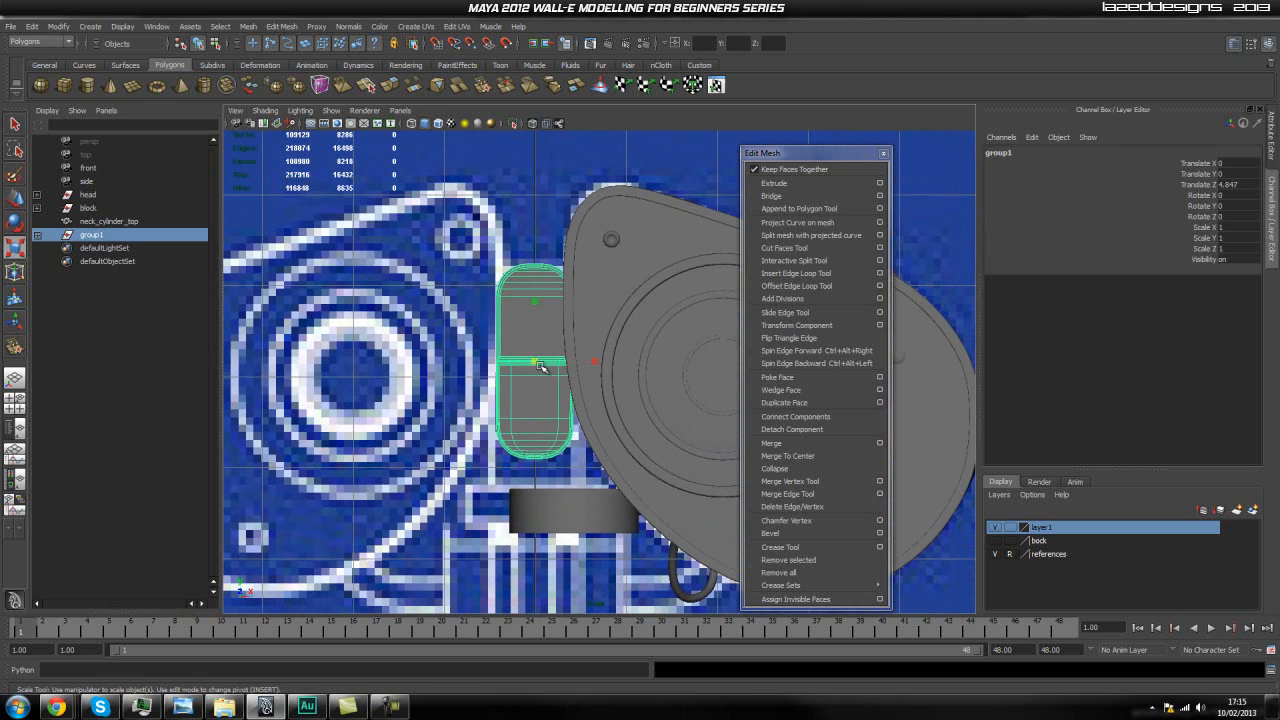
click(502, 412)
Step: Examine the resized hinge's fit against the side of the eye in the perspective and front views
key(space)
drag(512, 408, 529, 384)
scroll(529, 384, up, 2)
alt+middle_drag(529, 384, 487, 384)
mouse_move(487, 384)
alt+mouse_down()
mouse_move(603, 406)
mouse_move(651, 400)
mouse_move(453, 392)
mouse_move(510, 380)
alt+mouse_up()
scroll(386, 349, up, 3)
alt+middle_drag(386, 349, 483, 418)
alt+drag(483, 418, 523, 382)
key(space)
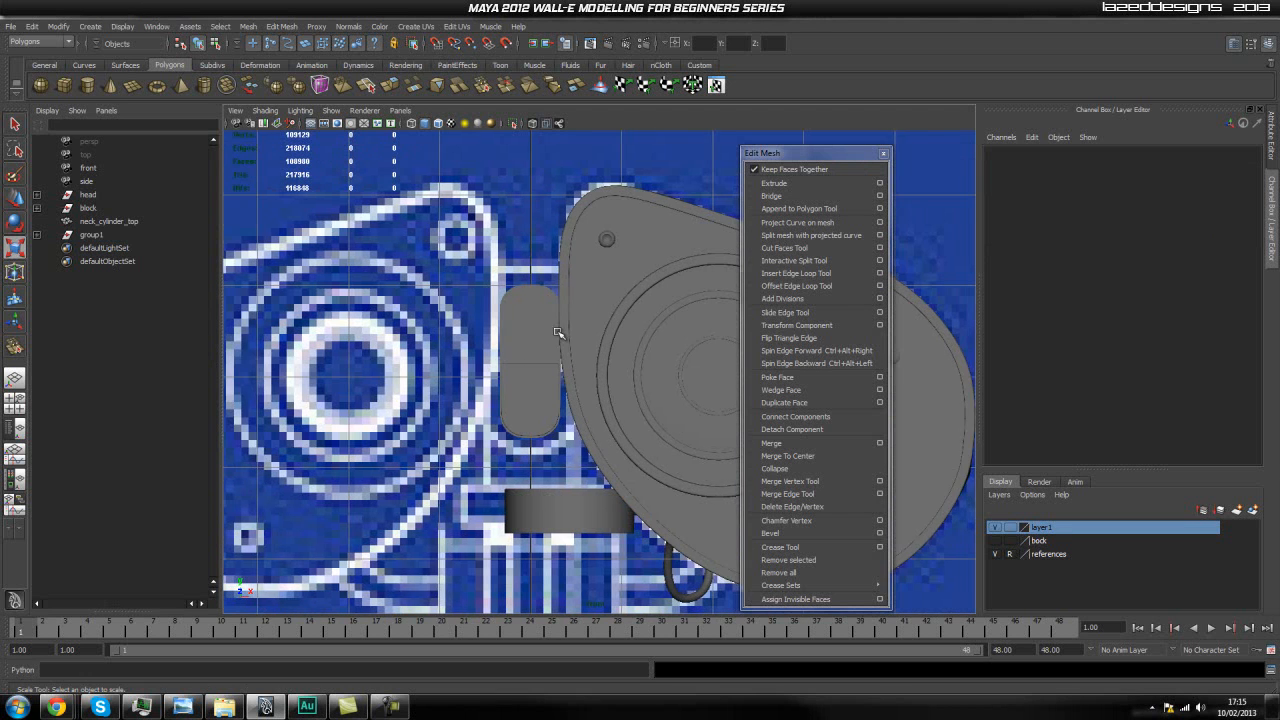
scroll(558, 330, up, 1)
alt+middle_drag(549, 322, 517, 337)
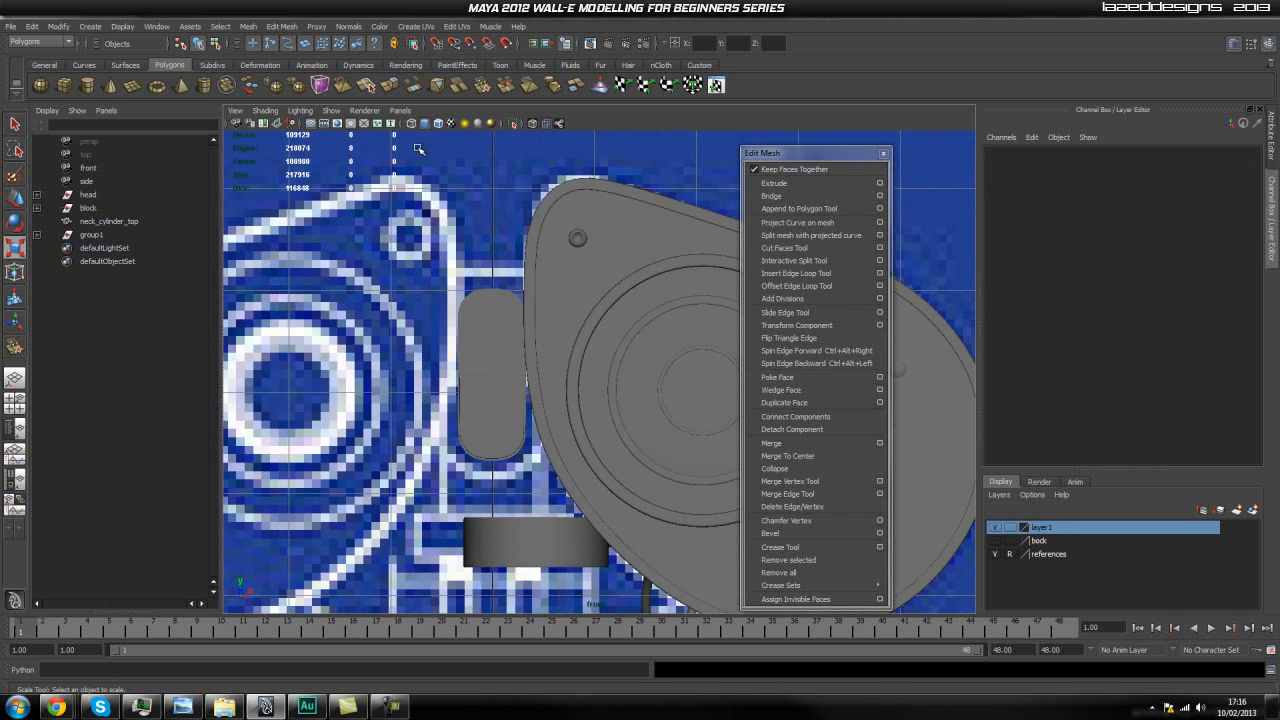
click(510, 124)
click(510, 124)
Step: Center the head group's pivot and move the group along X to about 0.412, away from the hinge
click(135, 197)
key(w)
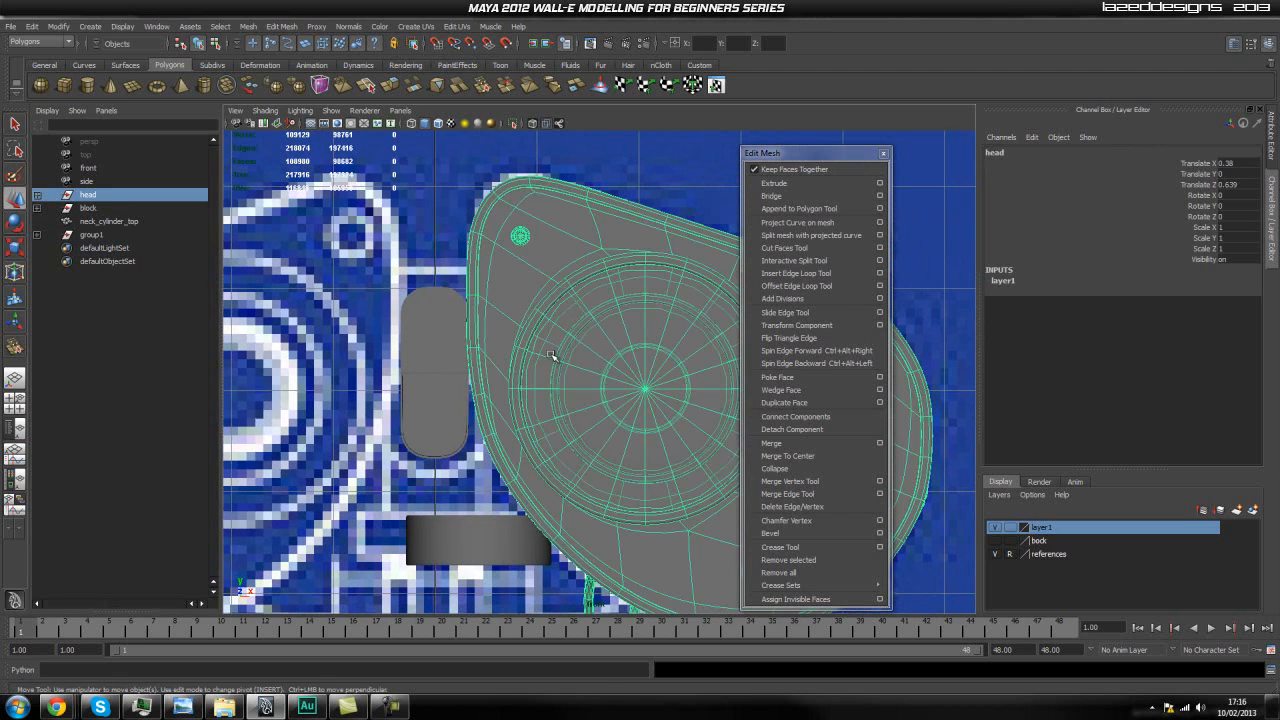
alt+middle_drag(562, 339, 505, 292)
key(space)
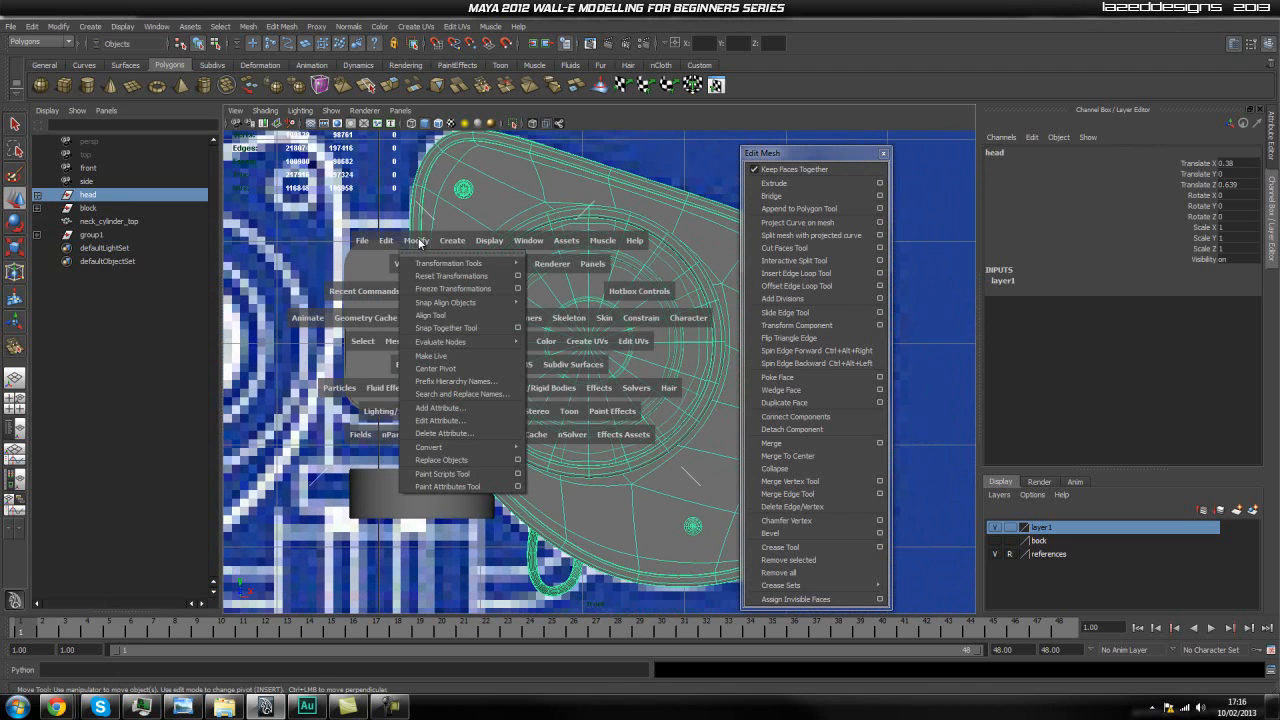
click(436, 369)
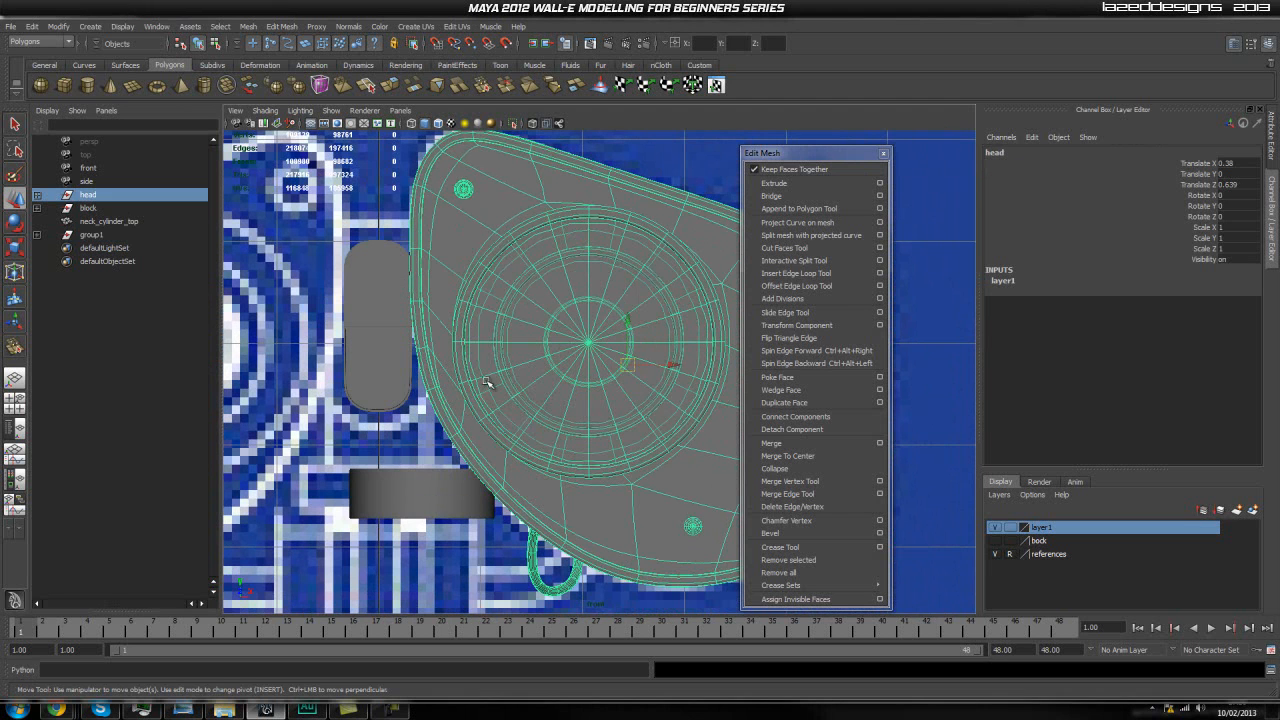
drag(679, 364, 682, 366)
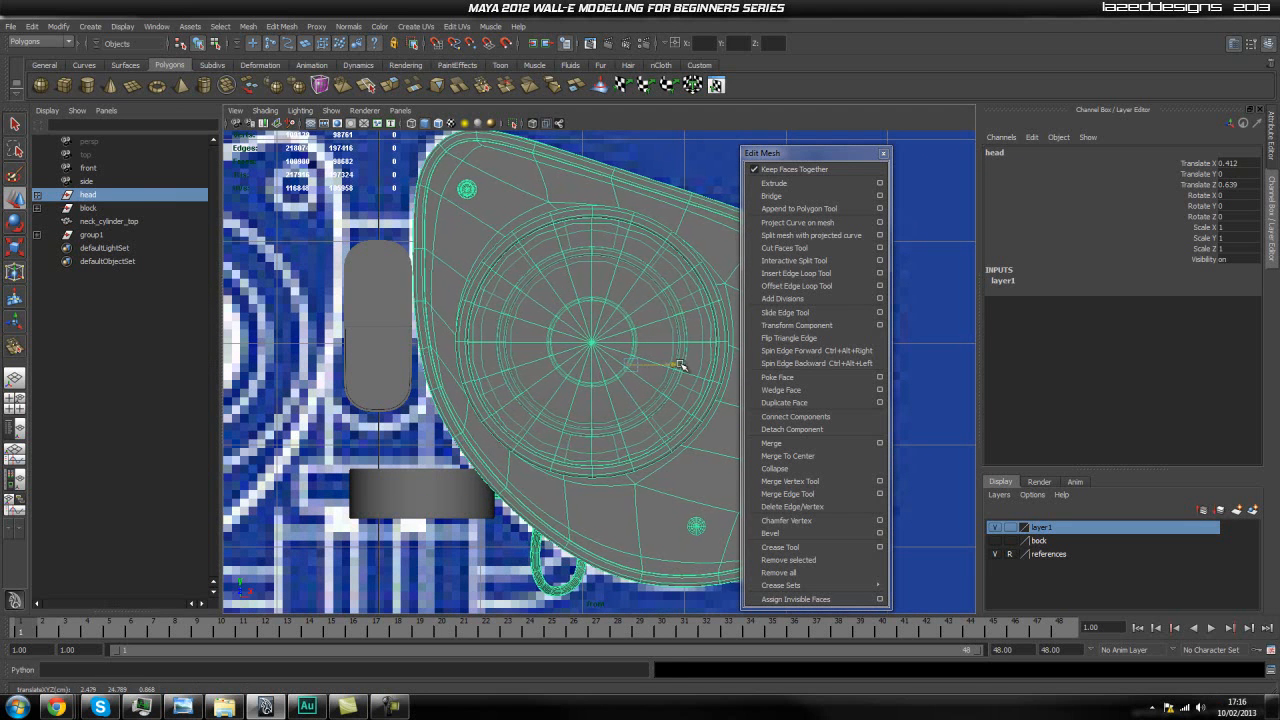
click(253, 477)
Step: Inspect the spacing and placement of the hinge beside the eye from several angles in the perspective view
alt+middle_drag(316, 421, 353, 428)
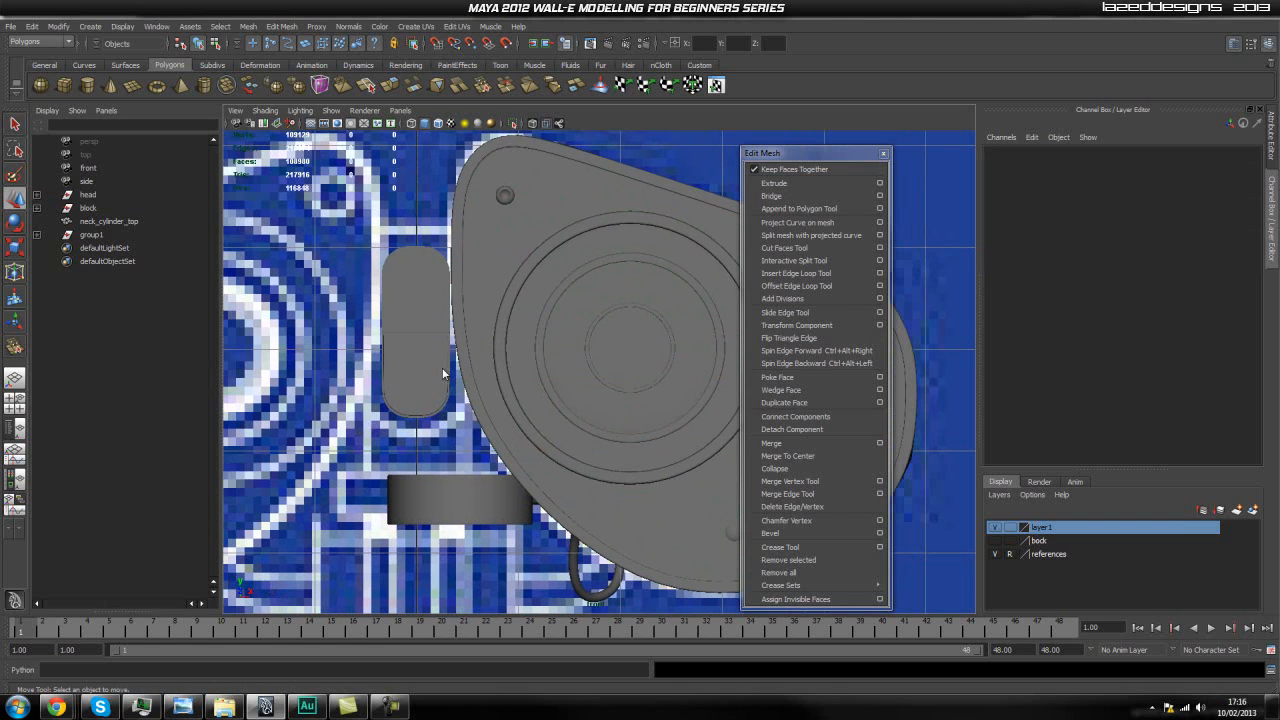
key(space)
drag(440, 366, 446, 345)
alt+drag(440, 381, 587, 338)
click(587, 338)
alt+drag(257, 419, 554, 382)
click(506, 502)
alt+drag(506, 502, 648, 485)
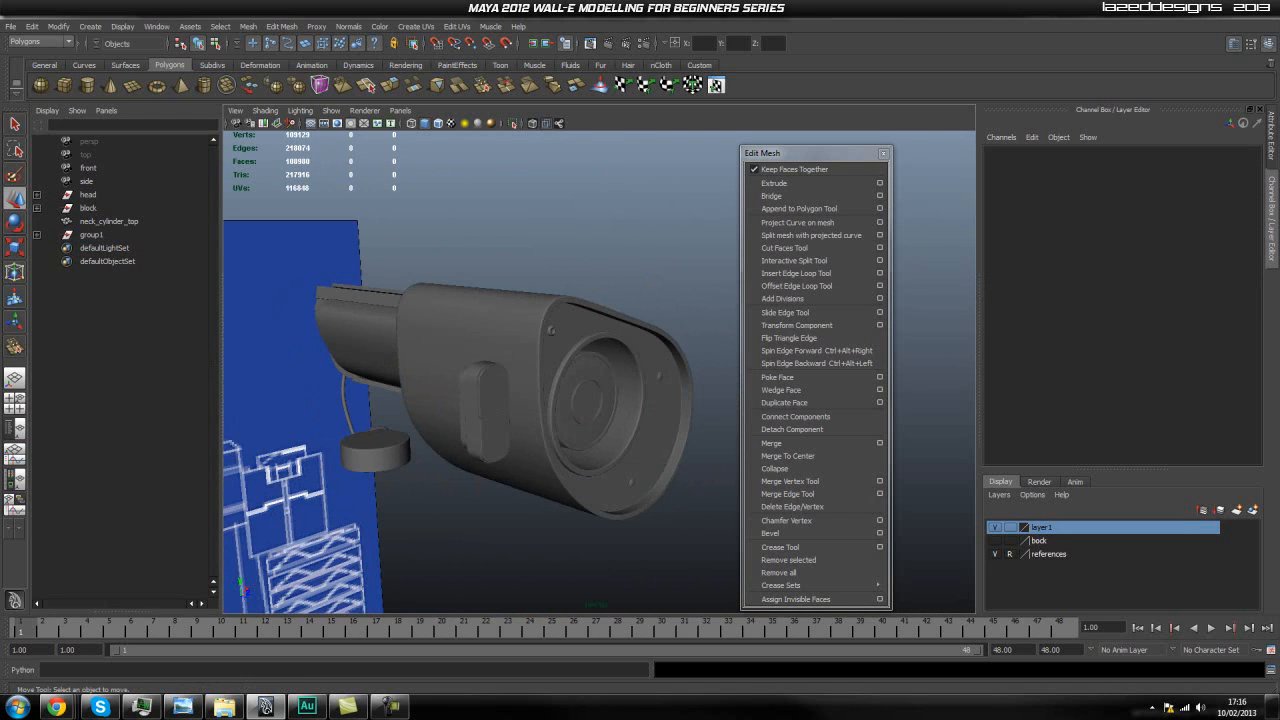